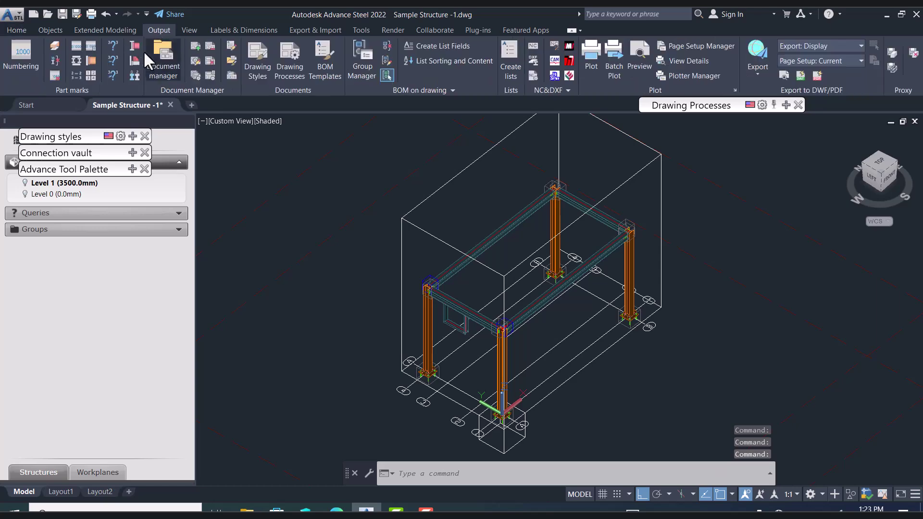
Open the Model Browser and move its window clear of the steel frame
{"action": "left_click", "coordinate": [51, 30]}
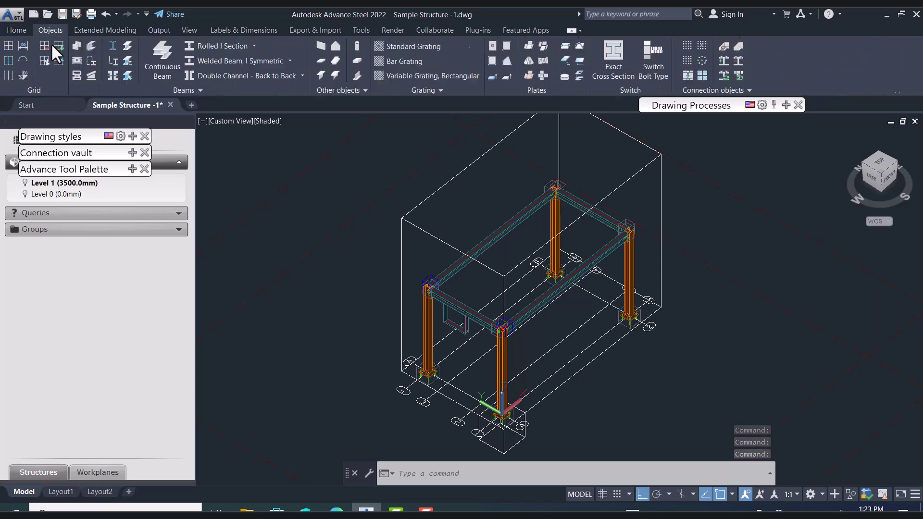
{"action": "left_click", "coordinate": [16, 31]}
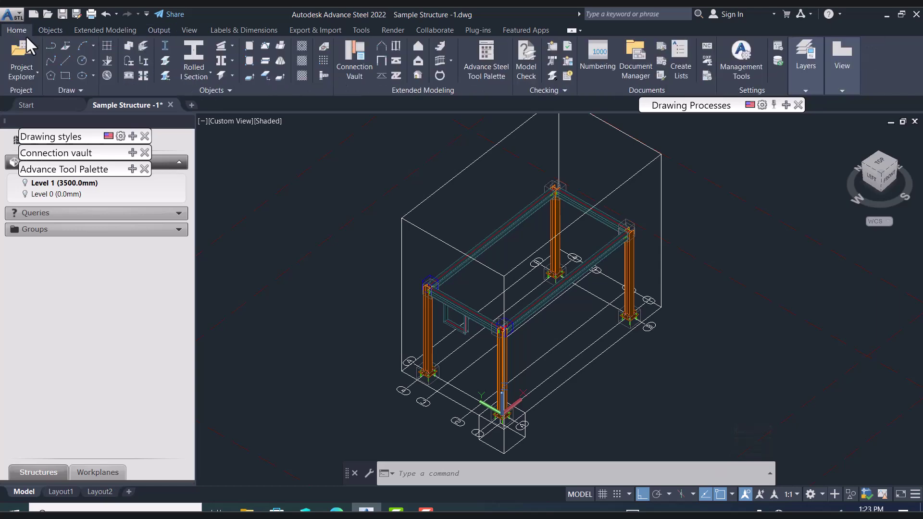
{"action": "left_click", "coordinate": [33, 75]}
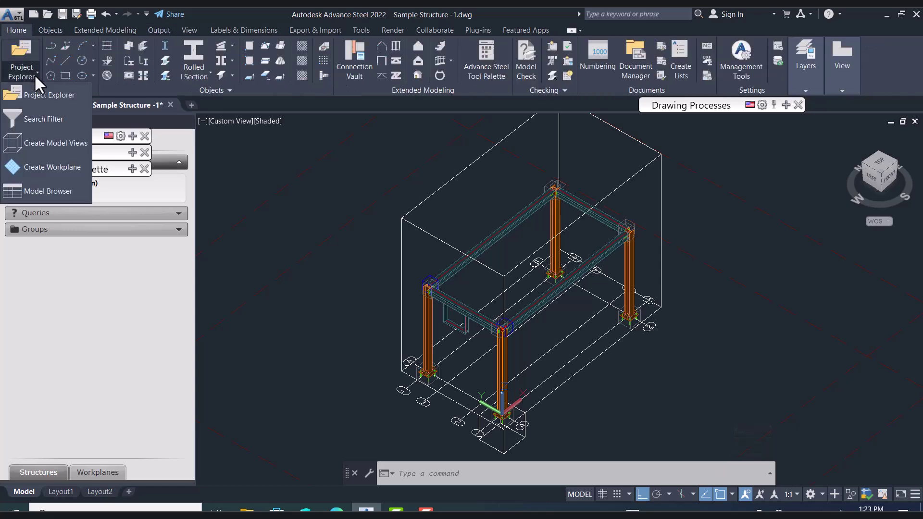
{"action": "left_click", "coordinate": [53, 191]}
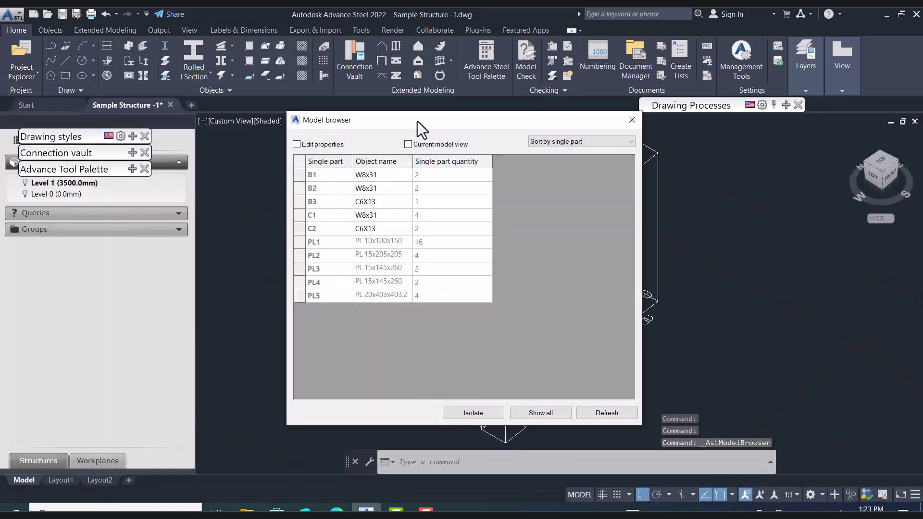
{"action": "left_click_drag", "start_coordinate": [417, 121], "coordinate": [165, 58]}
Highlight parts B1, B2, B3, C1 and C2 in the model one after another, and close the Model Browser with nothing selected
{"action": "left_click", "coordinate": [47, 114]}
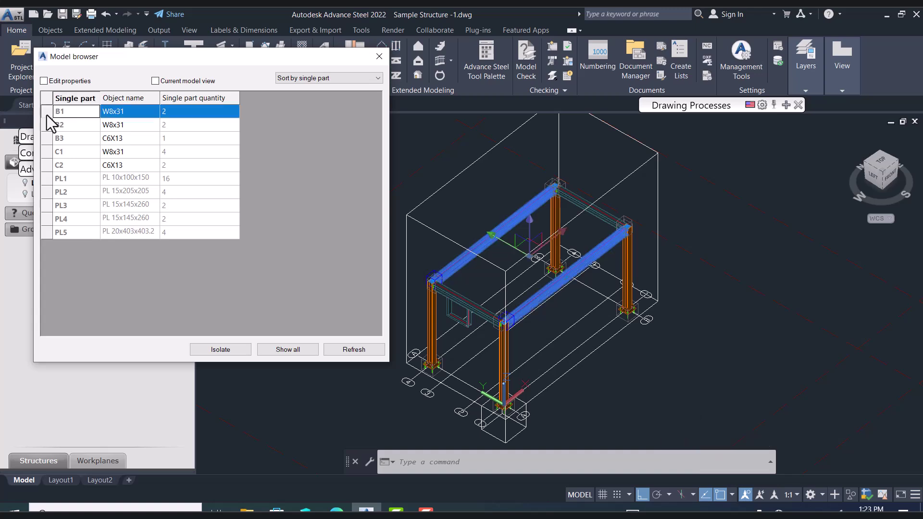
{"action": "left_click", "coordinate": [46, 126]}
{"action": "left_click", "coordinate": [46, 140]}
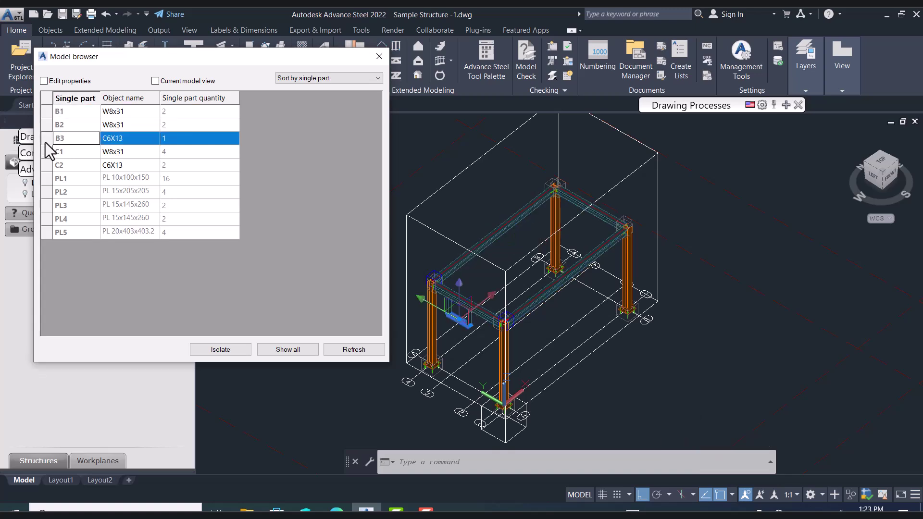
{"action": "left_click", "coordinate": [48, 151]}
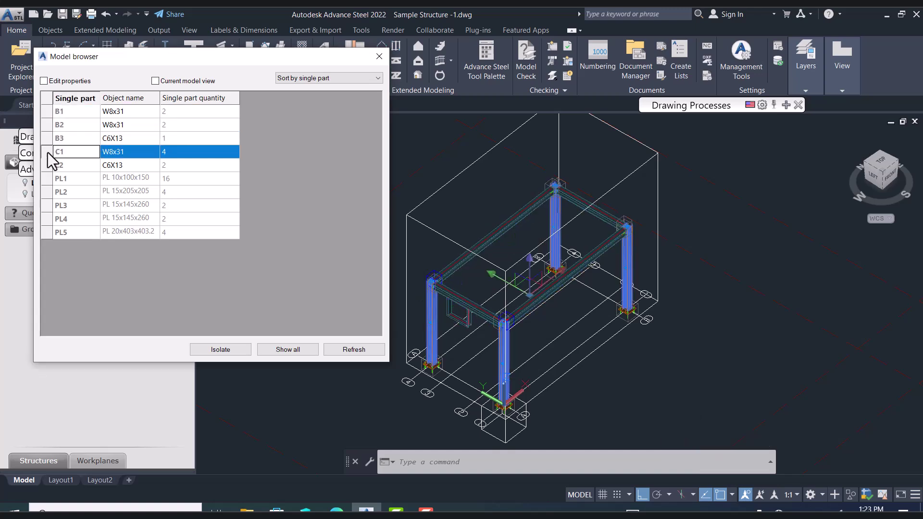
{"action": "left_click", "coordinate": [49, 165]}
{"action": "left_click", "coordinate": [379, 56]}
{"action": "scroll", "coordinate": [466, 324], "scroll_direction": "up", "scroll_amount": 3}
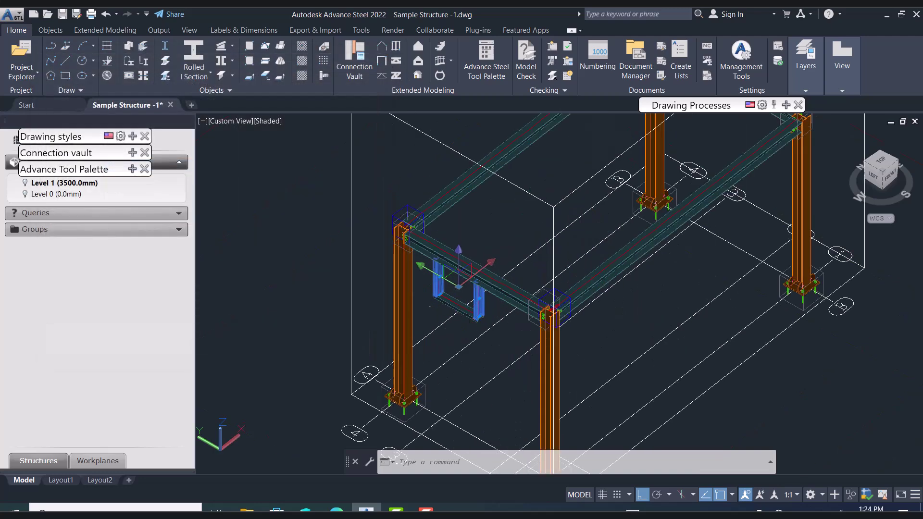
{"action": "key", "text": "Escape"}
Select the entire model and run Mark Main Part of Assembly on it
{"action": "scroll", "coordinate": [456, 317], "scroll_direction": "down", "scroll_amount": 5}
{"action": "left_click", "coordinate": [676, 170]}
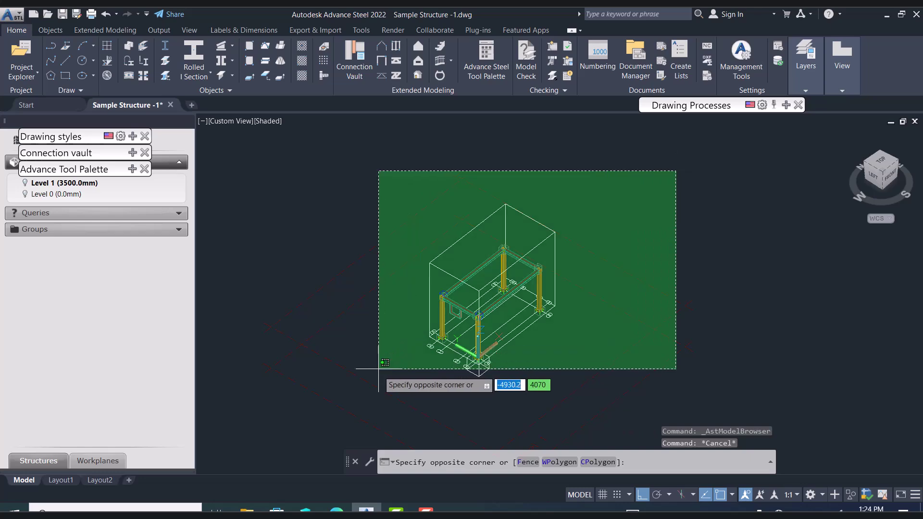
{"action": "left_click", "coordinate": [336, 402]}
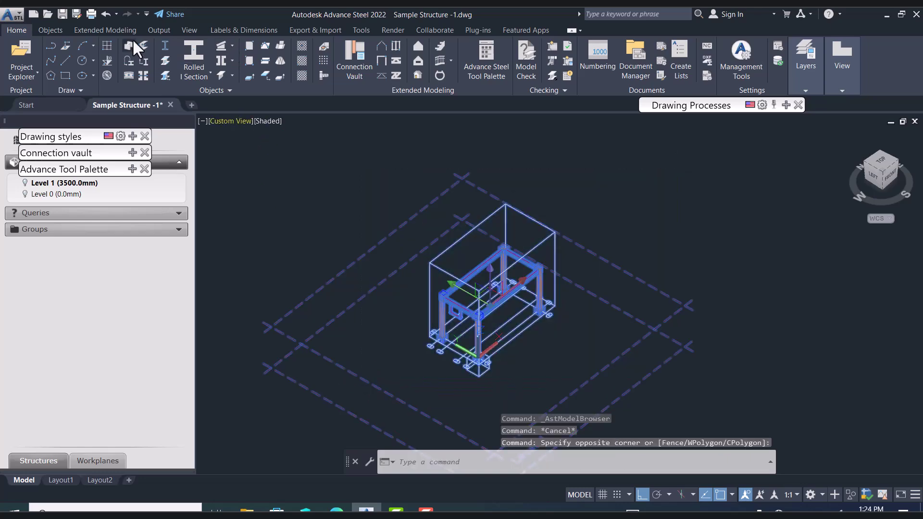
{"action": "left_click", "coordinate": [157, 29]}
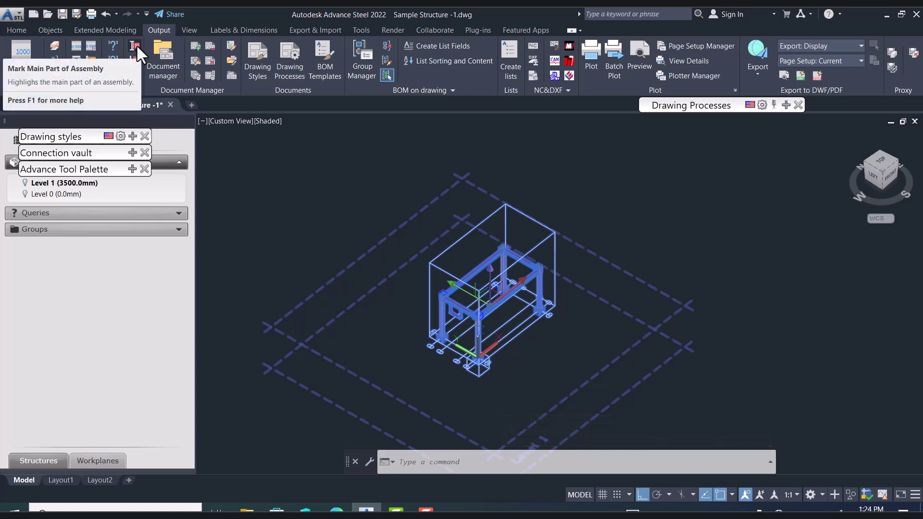
{"action": "left_click", "coordinate": [137, 44]}
{"action": "scroll", "coordinate": [482, 287], "scroll_direction": "up", "scroll_amount": 6}
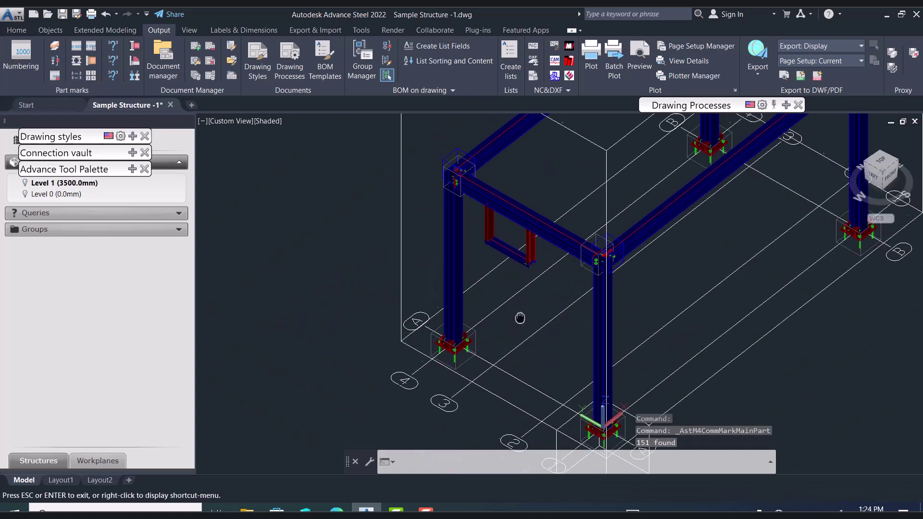
Check the naming properties of the column at grid intersection A-4
{"action": "left_click", "coordinate": [456, 269]}
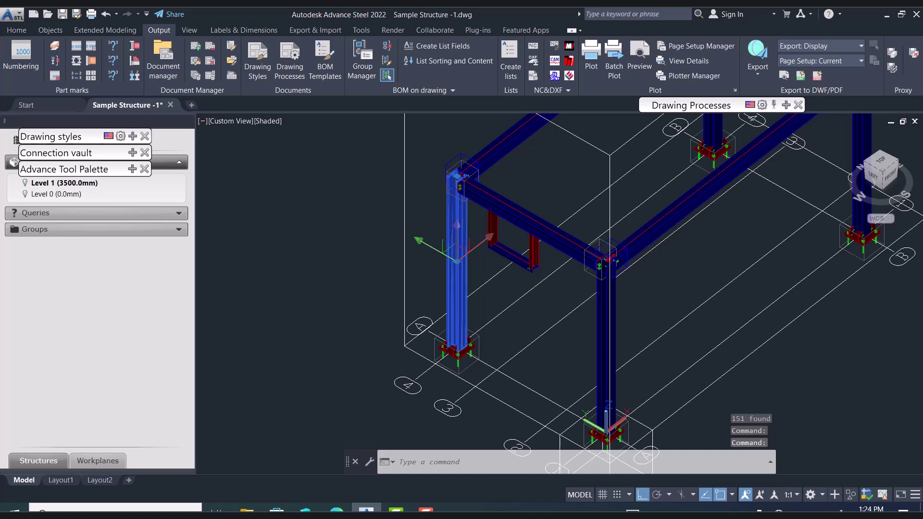
{"action": "double_click", "coordinate": [457, 269]}
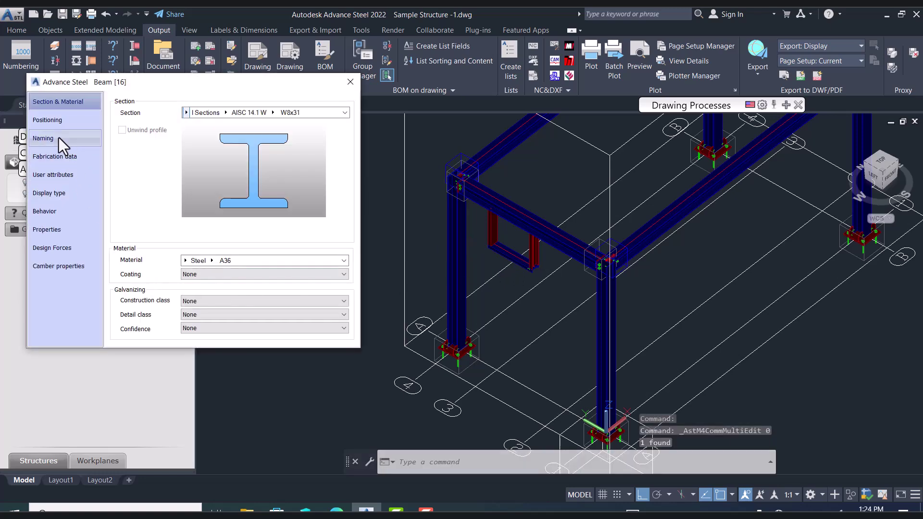
{"action": "left_click", "coordinate": [58, 136]}
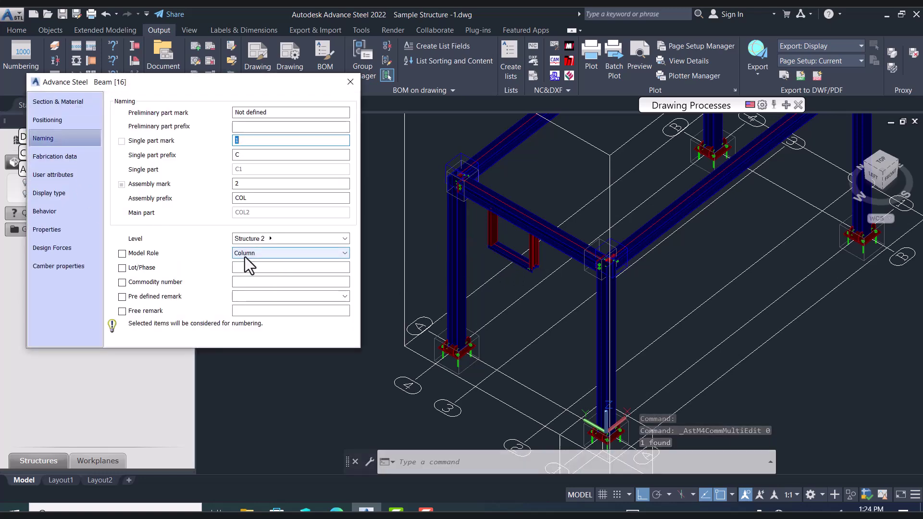
{"action": "left_click", "coordinate": [349, 82]}
Check the naming properties of the column at grid intersection A-1
{"action": "double_click", "coordinate": [605, 336]}
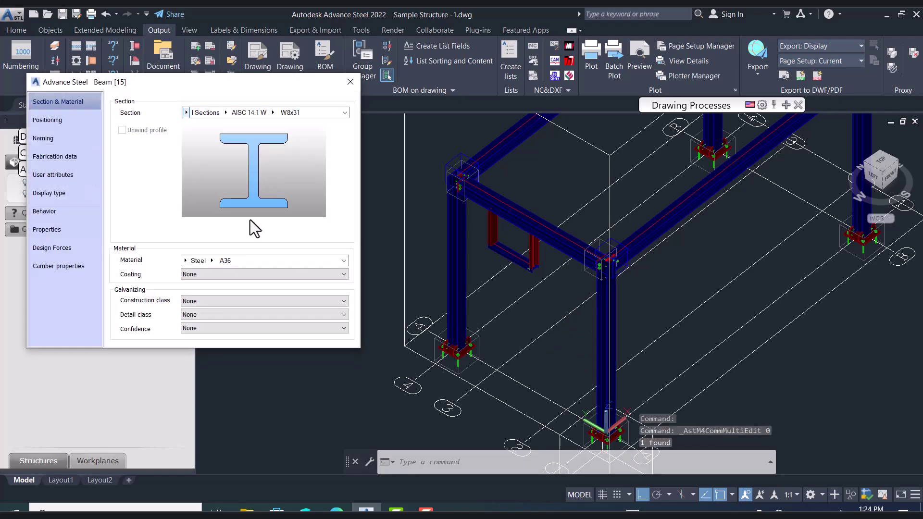
{"action": "left_click", "coordinate": [65, 137]}
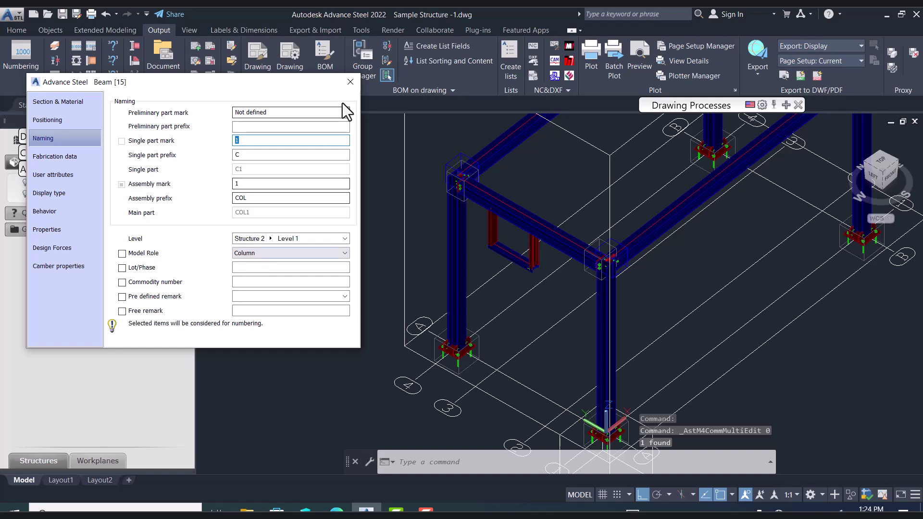
{"action": "left_click", "coordinate": [350, 82]}
Check the naming properties of the beam above the small hanging frame
{"action": "double_click", "coordinate": [528, 218]}
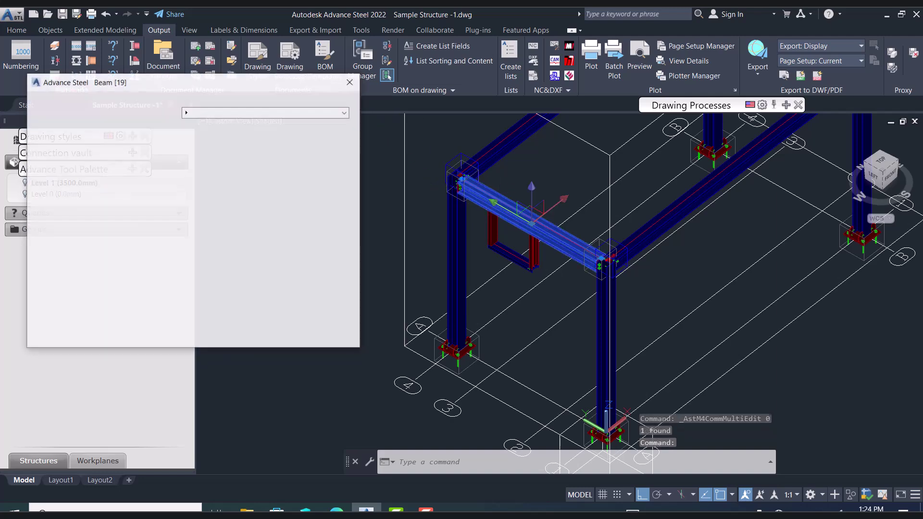
{"action": "left_click", "coordinate": [69, 139]}
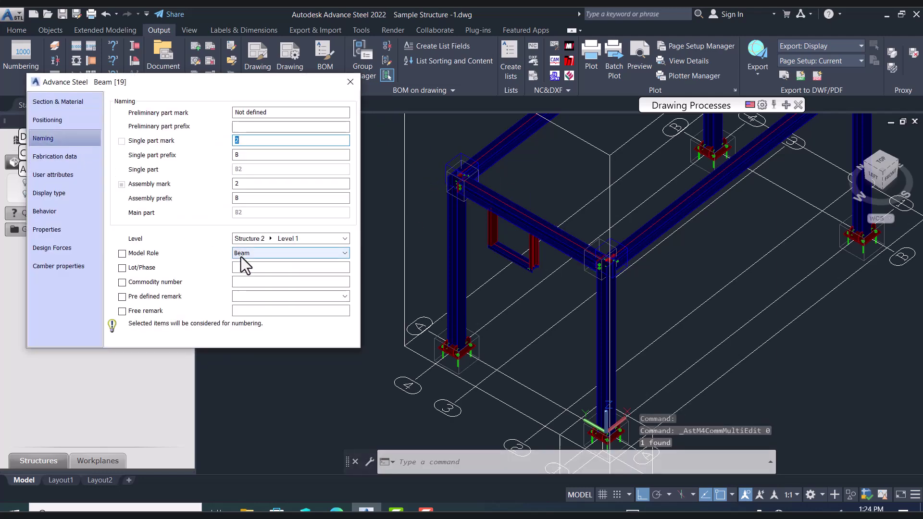
{"action": "left_click", "coordinate": [350, 81]}
Examine the main and attached part colours on the hanging frame, the beam corners and the base plate of column B-1
{"action": "middle_click_drag", "start_coordinate": [493, 204], "coordinate": [436, 280]}
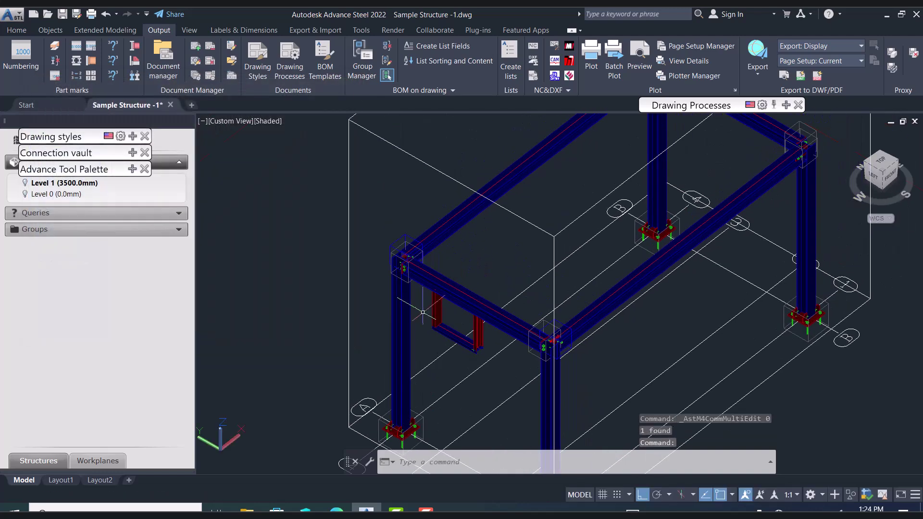
{"action": "scroll", "coordinate": [435, 280], "scroll_direction": "up", "scroll_amount": 4}
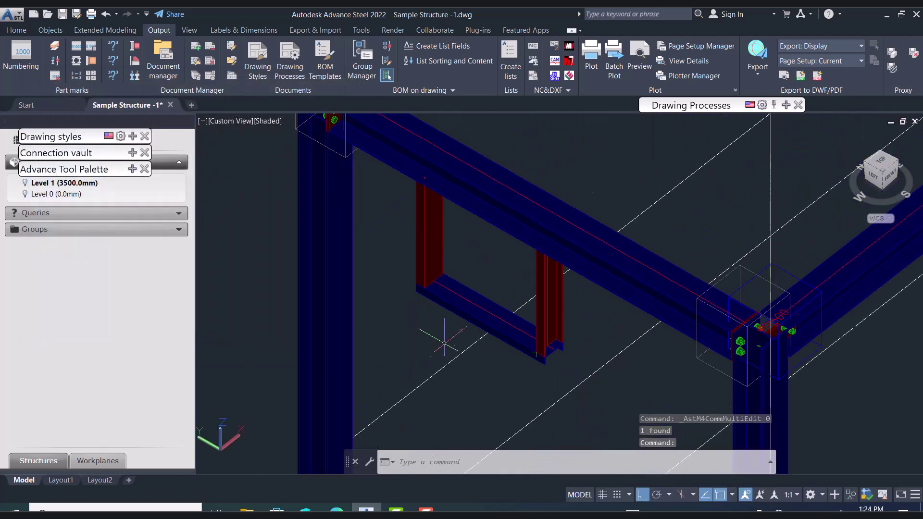
{"action": "scroll", "coordinate": [395, 309], "scroll_direction": "down", "scroll_amount": 6}
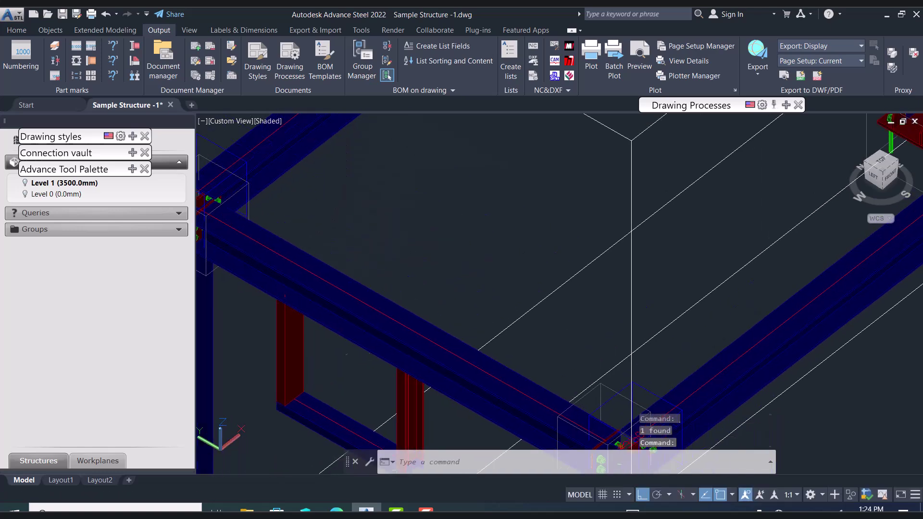
{"action": "scroll", "coordinate": [485, 227], "scroll_direction": "up", "scroll_amount": 2}
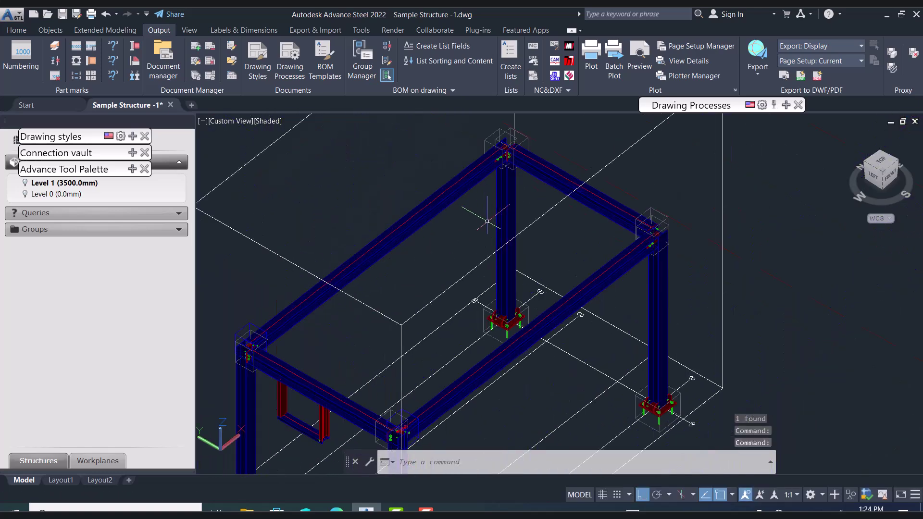
{"action": "scroll", "coordinate": [492, 242], "scroll_direction": "up", "scroll_amount": 2}
{"action": "scroll", "coordinate": [552, 337], "scroll_direction": "down", "scroll_amount": 5}
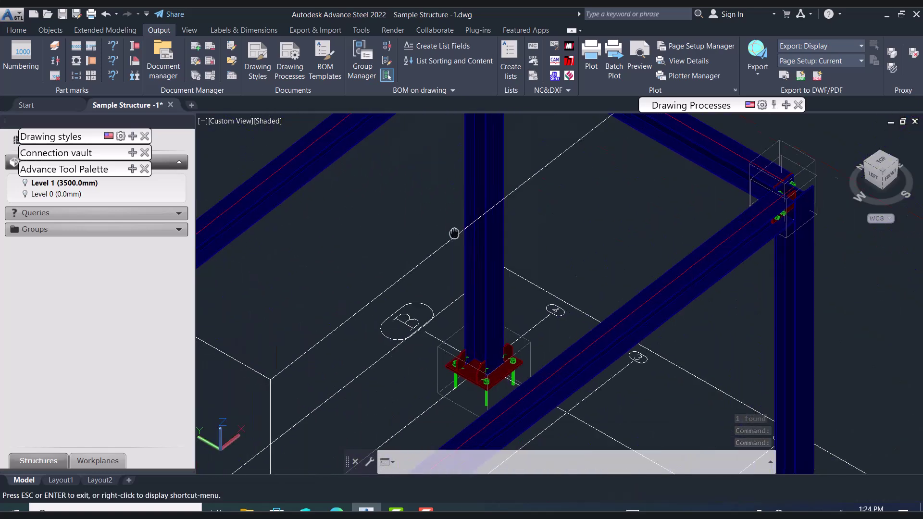
{"action": "scroll", "coordinate": [590, 319], "scroll_direction": "up", "scroll_amount": 4}
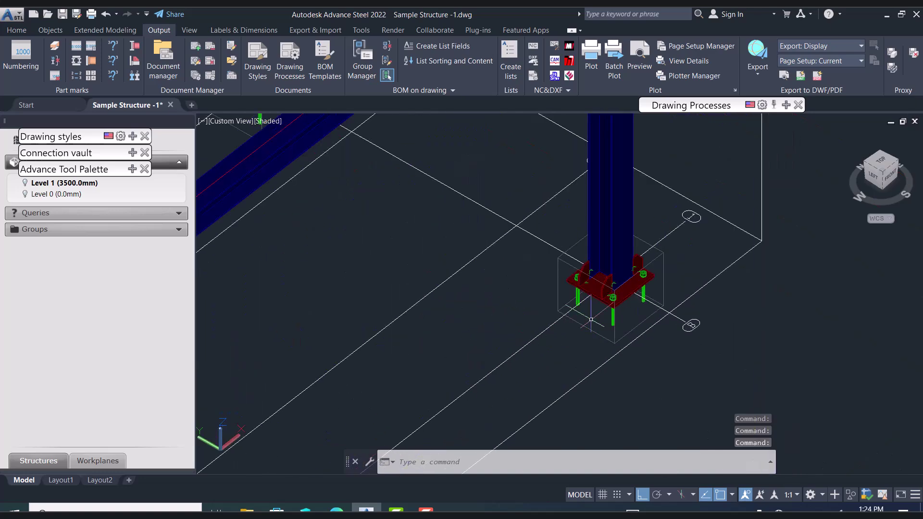
{"action": "scroll", "coordinate": [591, 319], "scroll_direction": "up", "scroll_amount": 2}
{"action": "scroll", "coordinate": [666, 287], "scroll_direction": "up", "scroll_amount": 6}
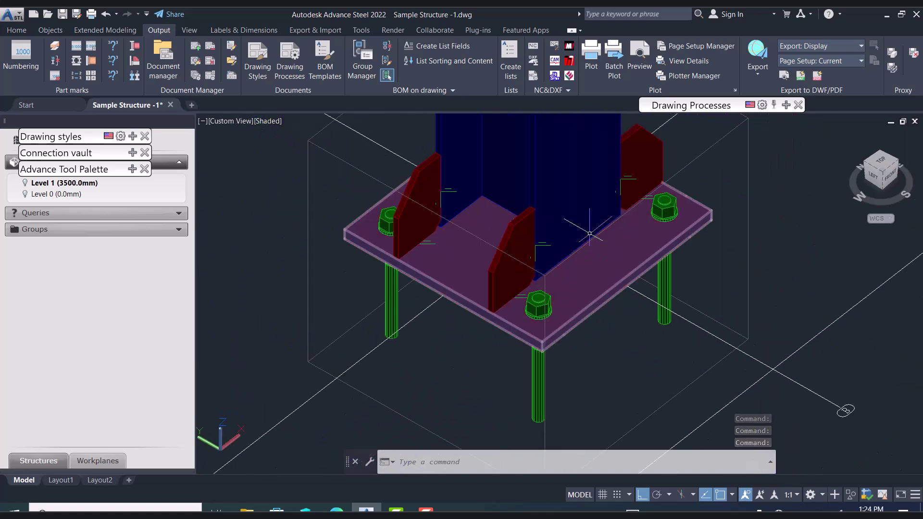
{"action": "scroll", "coordinate": [576, 235], "scroll_direction": "down", "scroll_amount": 8}
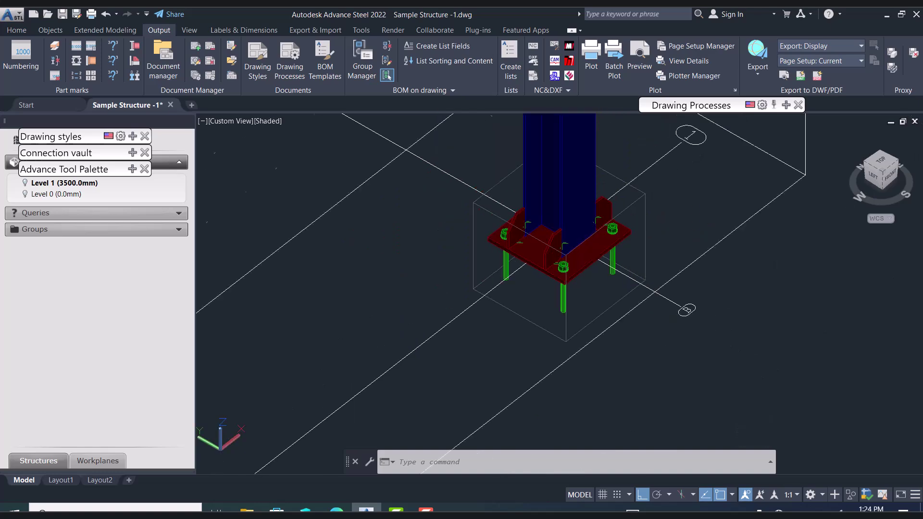
{"action": "middle_click_drag", "start_coordinate": [487, 258], "coordinate": [494, 311]}
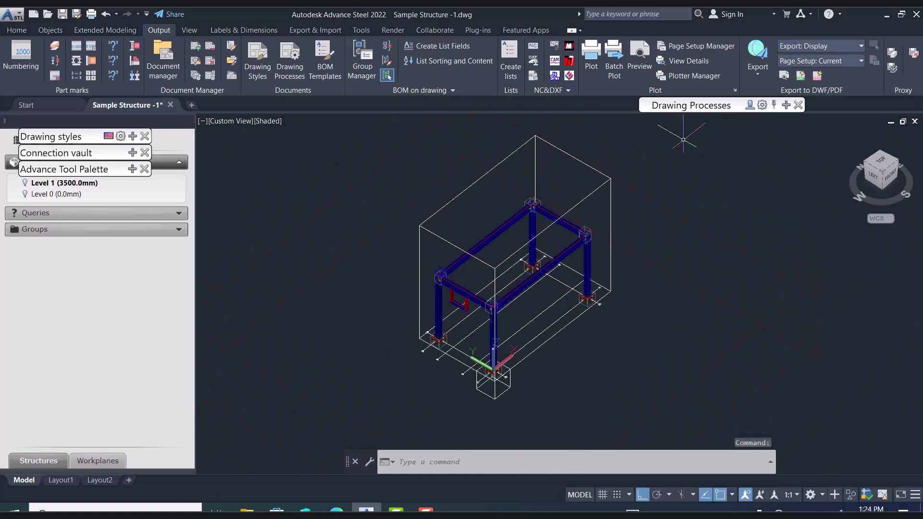
Examine the base plate, stiffeners and anchors of column A-1, and return to a view of the whole model
{"action": "middle_click_drag", "start_coordinate": [494, 242], "coordinate": [429, 225]}
{"action": "scroll", "coordinate": [434, 351], "scroll_direction": "up", "scroll_amount": 10}
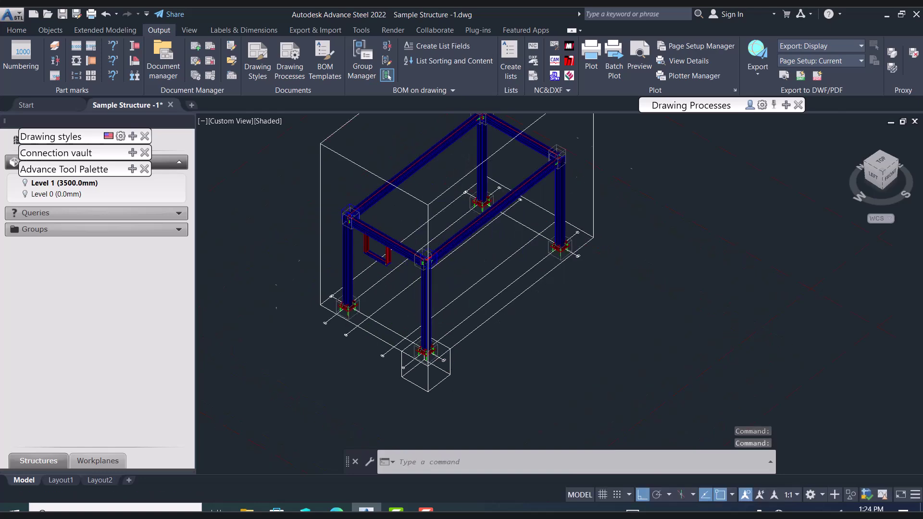
{"action": "middle_click_drag", "start_coordinate": [479, 360], "coordinate": [578, 416], "text": "shift"}
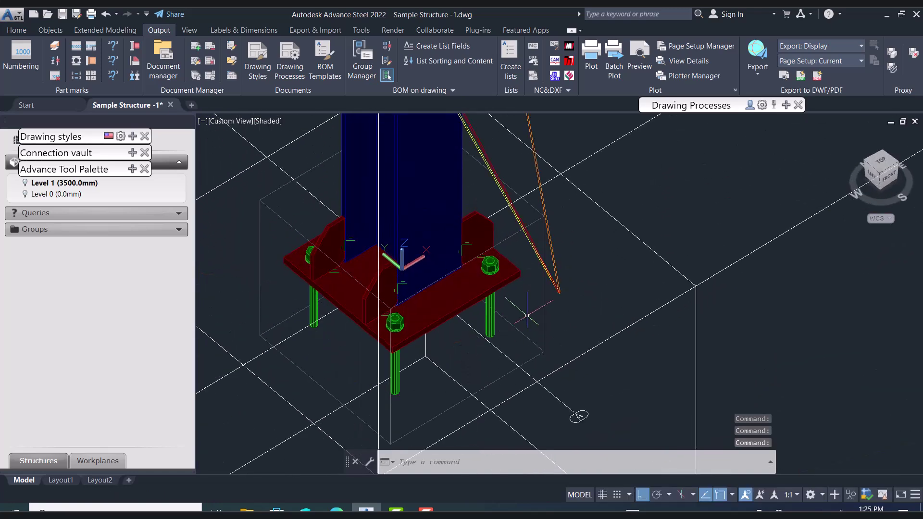
{"action": "scroll", "coordinate": [527, 315], "scroll_direction": "down", "scroll_amount": 10}
{"action": "scroll", "coordinate": [523, 318], "scroll_direction": "up", "scroll_amount": 2}
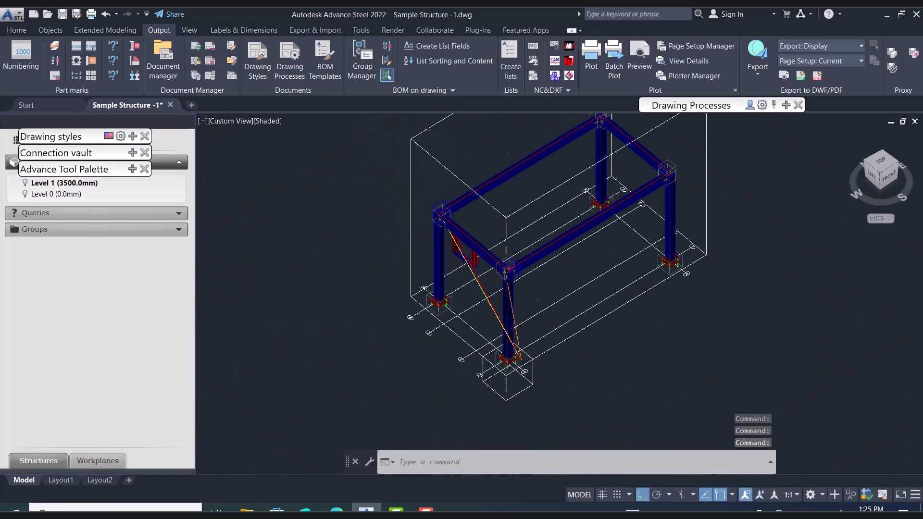
{"action": "middle_click", "coordinate": [523, 318]}
{"action": "middle_click", "coordinate": [524, 324]}
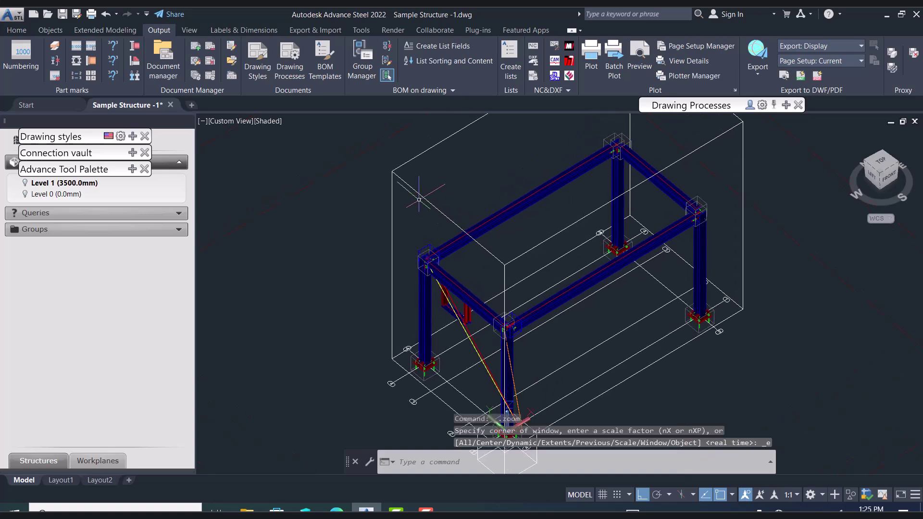
Hide the large model view box that surrounds the structure
{"action": "left_click", "coordinate": [419, 154]}
{"action": "right_click", "coordinate": [419, 154]}
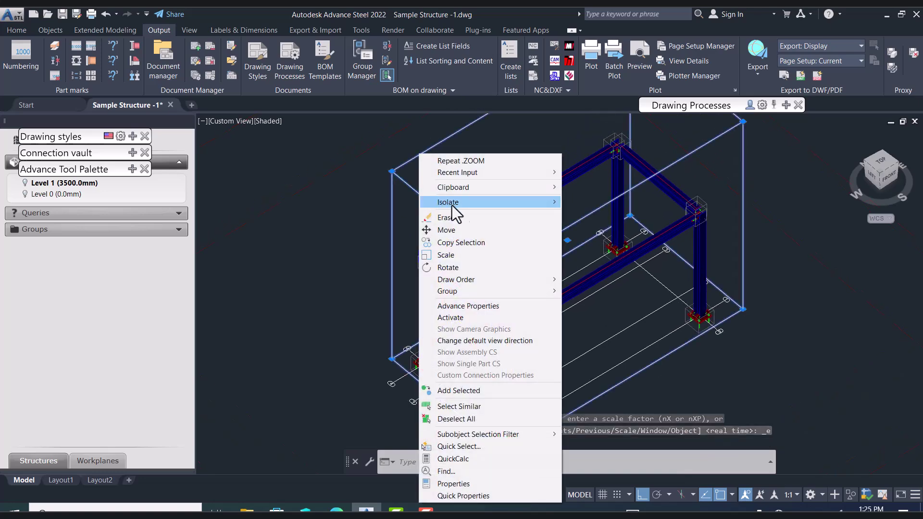
{"action": "mouse_move", "coordinate": [552, 202]}
{"action": "left_click", "coordinate": [583, 214]}
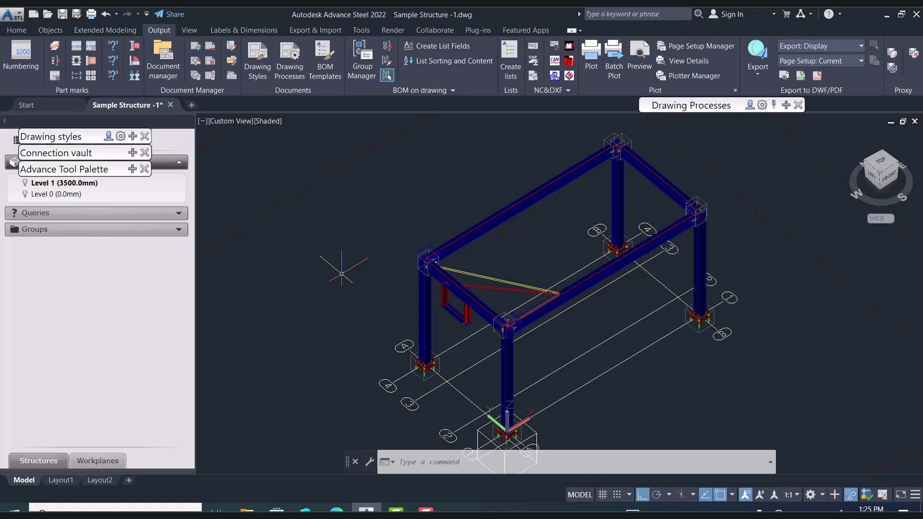
Place a camera at the UCS origin on the underside of the base plate of column A-1
{"action": "left_click", "coordinate": [131, 168]}
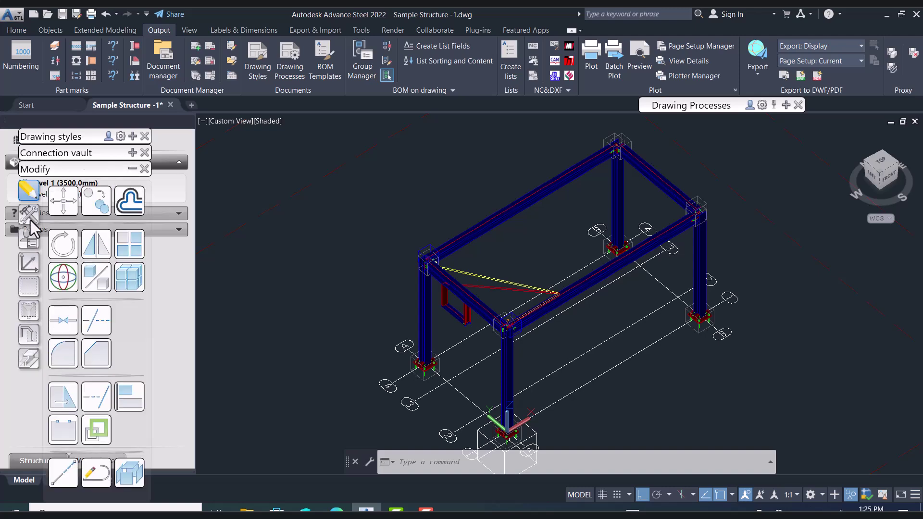
{"action": "left_click", "coordinate": [30, 217]}
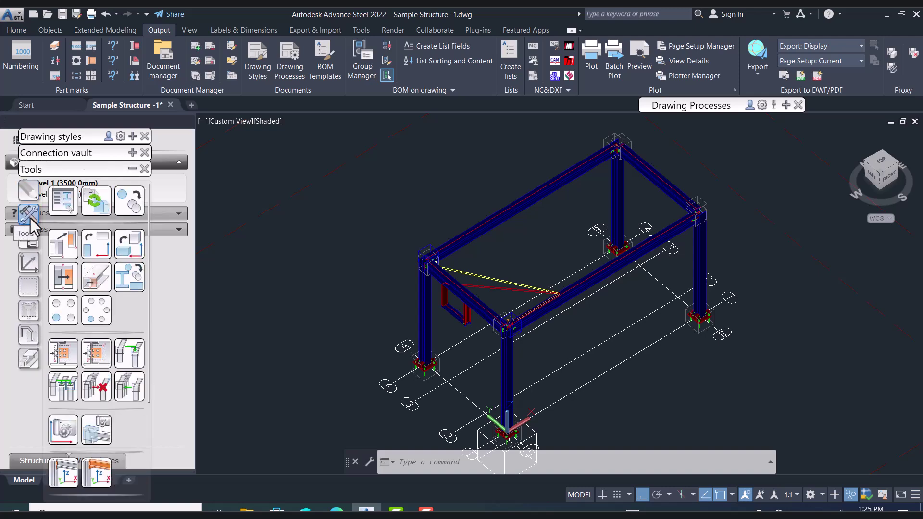
{"action": "left_click", "coordinate": [63, 430]}
{"action": "middle_click_drag", "start_coordinate": [551, 369], "coordinate": [551, 239]}
{"action": "scroll", "coordinate": [502, 281], "scroll_direction": "up", "scroll_amount": 10}
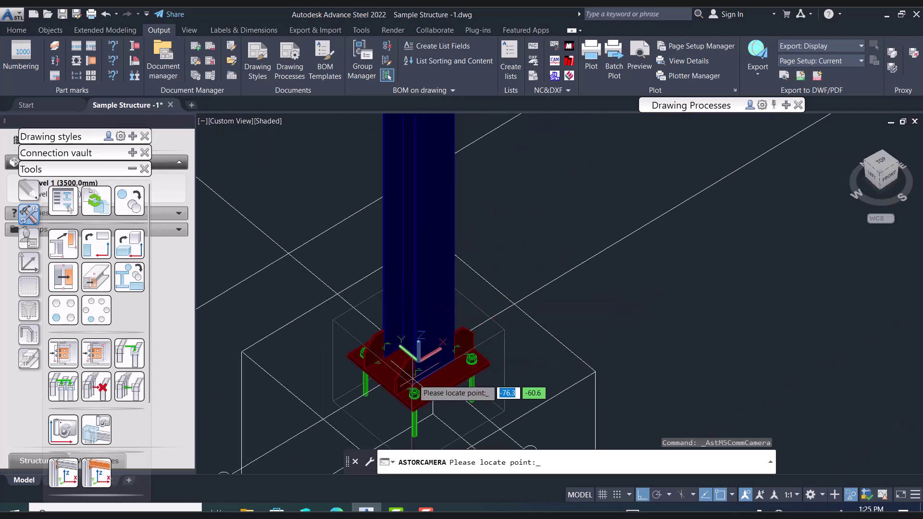
{"action": "scroll", "coordinate": [584, 301], "scroll_direction": "down", "scroll_amount": 3}
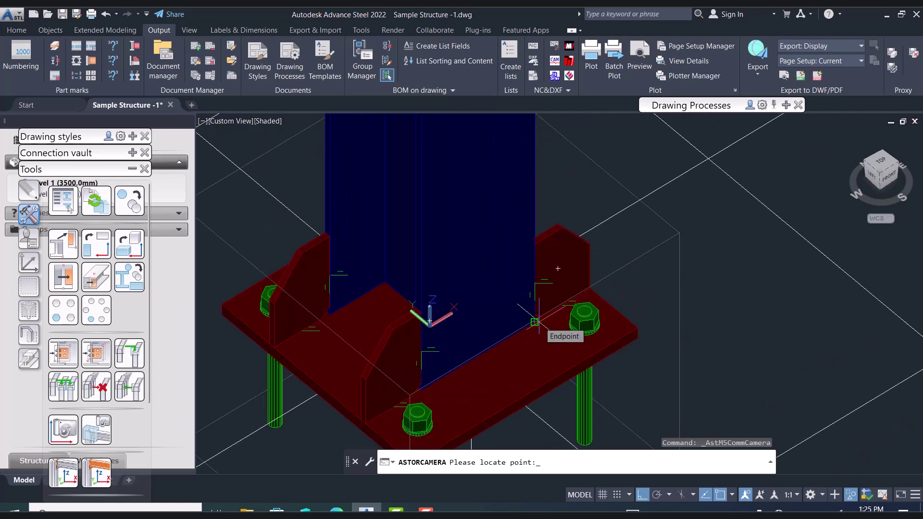
{"action": "scroll", "coordinate": [538, 310], "scroll_direction": "down", "scroll_amount": 5}
{"action": "middle_click_drag", "start_coordinate": [724, 272], "coordinate": [584, 301]}
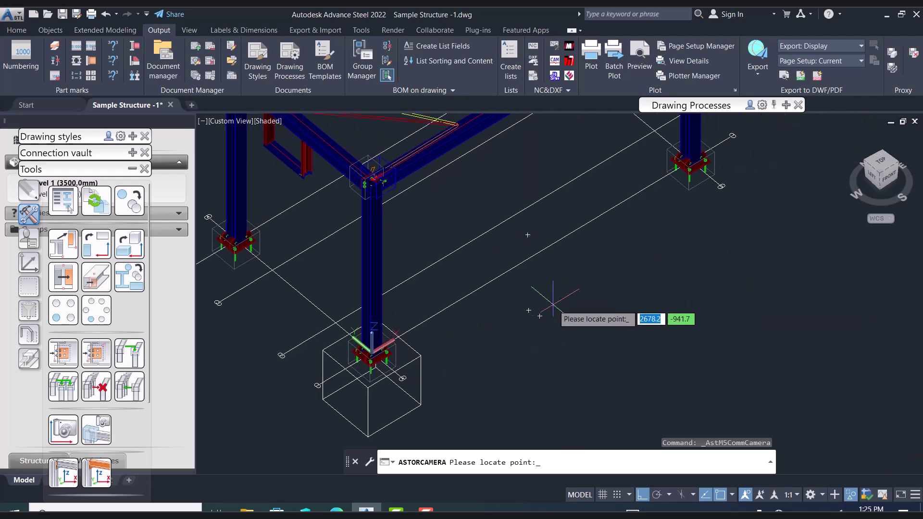
{"action": "scroll", "coordinate": [380, 356], "scroll_direction": "up", "scroll_amount": 5}
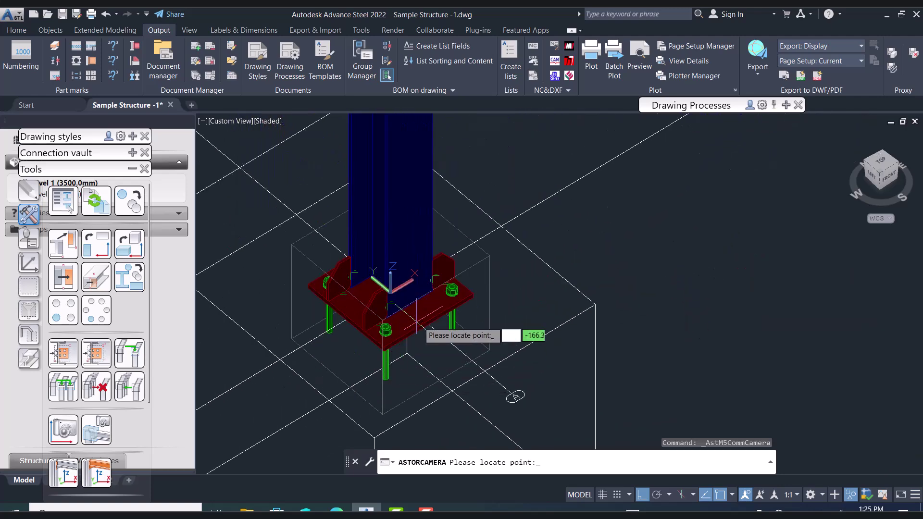
{"action": "scroll", "coordinate": [427, 322], "scroll_direction": "up", "scroll_amount": 3}
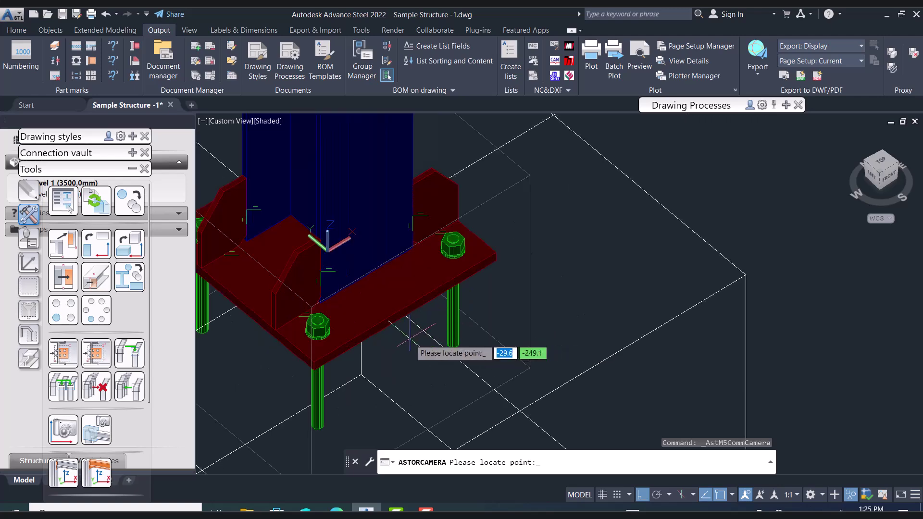
{"action": "middle_click_drag", "start_coordinate": [416, 330], "coordinate": [412, 264], "text": "shift"}
{"action": "scroll", "coordinate": [349, 287], "scroll_direction": "up", "scroll_amount": 4}
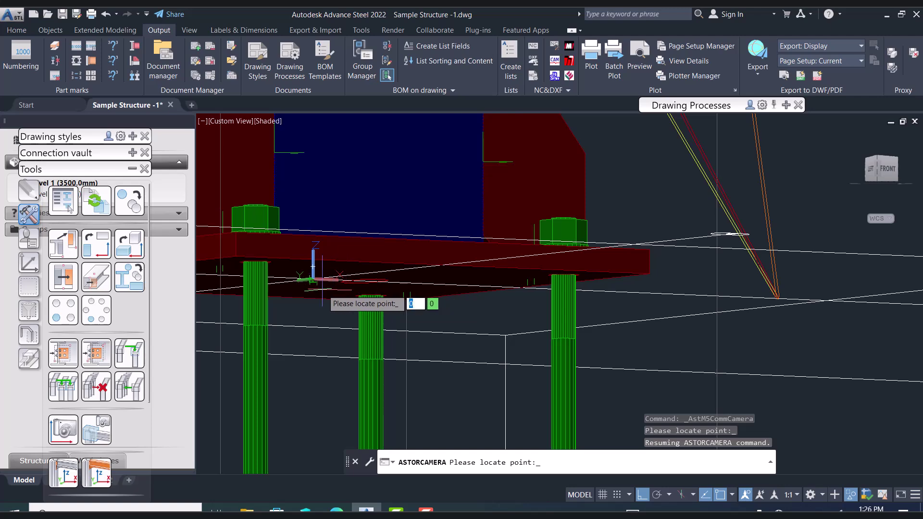
{"action": "left_click", "coordinate": [313, 279]}
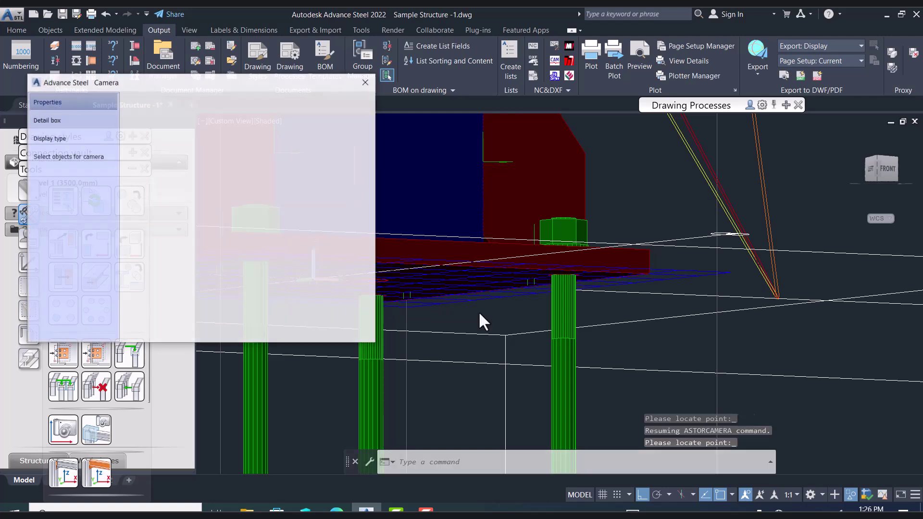
{"action": "left_click", "coordinate": [367, 83]}
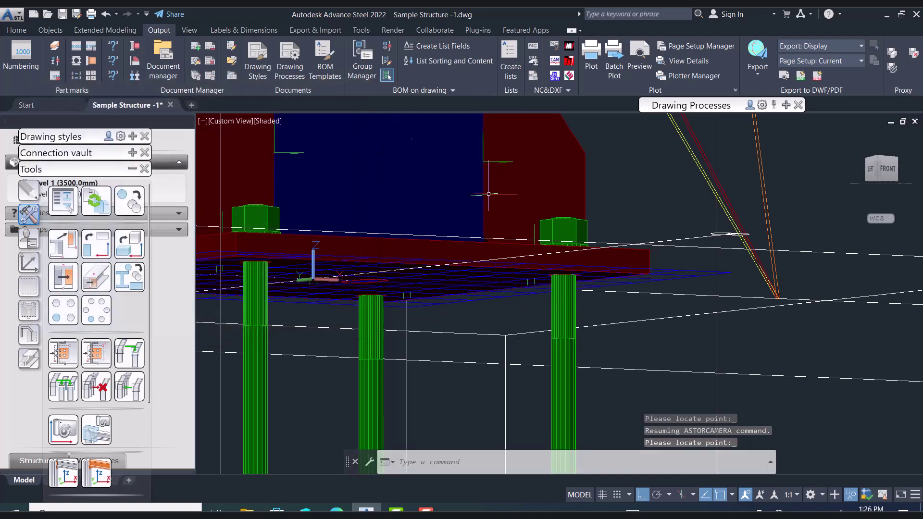
Move the new camera along grid line A, out beyond the base plate of column A-1
{"action": "scroll", "coordinate": [553, 276], "scroll_direction": "down", "scroll_amount": 6}
{"action": "middle_click_drag", "start_coordinate": [580, 290], "coordinate": [588, 363], "text": "shift"}
{"action": "key", "text": "Escape"}
{"action": "middle_click_drag", "start_coordinate": [612, 308], "coordinate": [573, 218]}
{"action": "key", "text": "Escape"}
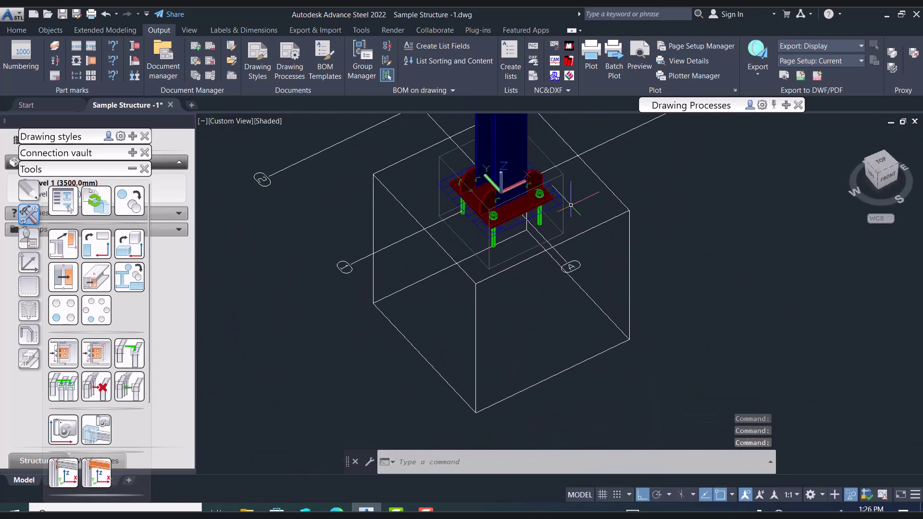
{"action": "scroll", "coordinate": [552, 211], "scroll_direction": "up", "scroll_amount": 5}
{"action": "scroll", "coordinate": [538, 207], "scroll_direction": "down", "scroll_amount": 8}
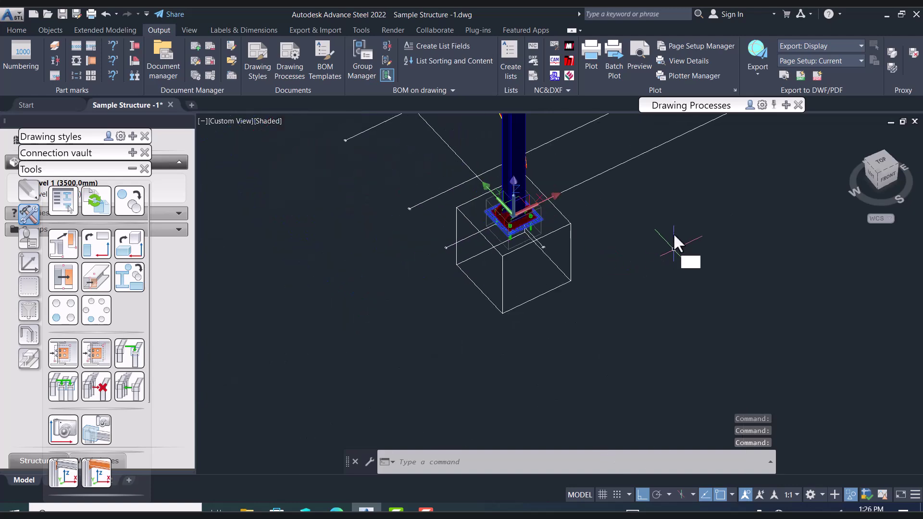
{"action": "type", "text": "m"}
{"action": "key", "text": "Return"}
{"action": "left_click", "coordinate": [668, 213]}
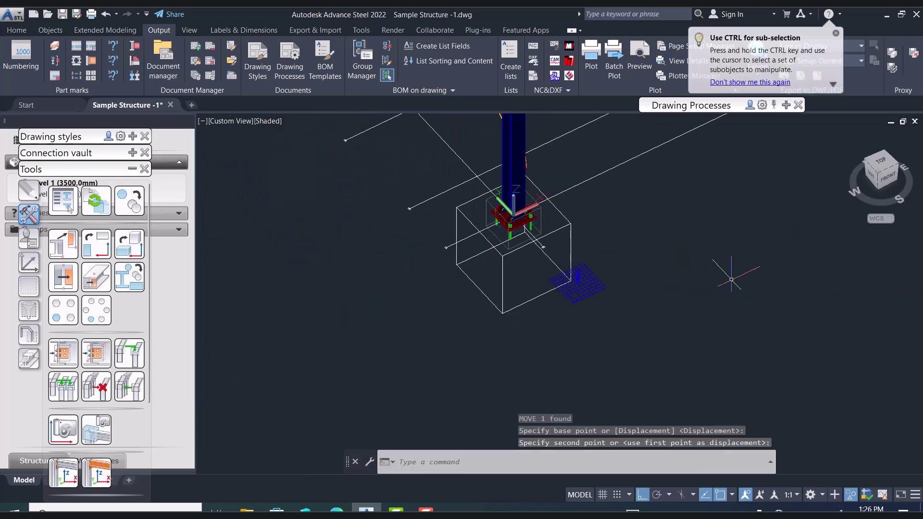
{"action": "key", "text": "Escape"}
From a top view of the model, set the moved camera's type to Overview
{"action": "scroll", "coordinate": [583, 243], "scroll_direction": "up", "scroll_amount": 5}
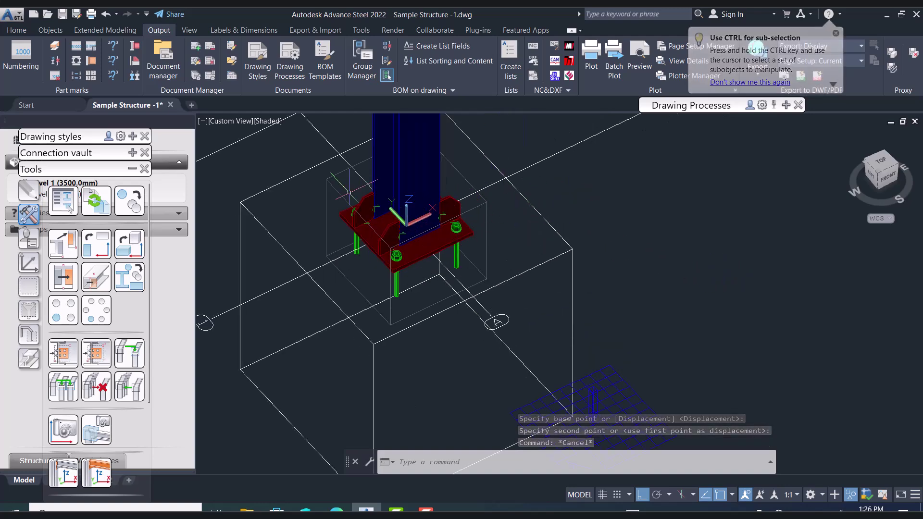
{"action": "scroll", "coordinate": [548, 283], "scroll_direction": "down", "scroll_amount": 3}
{"action": "scroll", "coordinate": [548, 282], "scroll_direction": "down", "scroll_amount": 6}
{"action": "middle_click_drag", "start_coordinate": [623, 247], "coordinate": [573, 360]}
{"action": "left_click", "coordinate": [879, 163]}
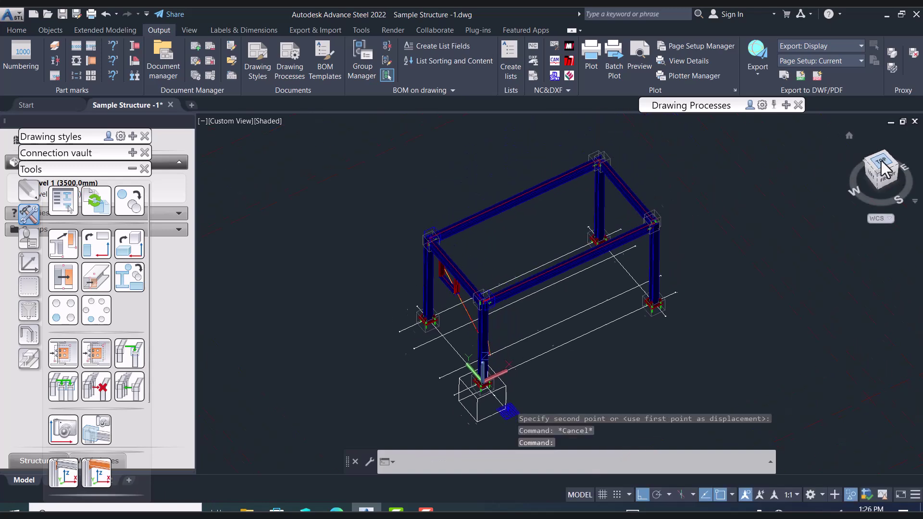
{"action": "scroll", "coordinate": [596, 298], "scroll_direction": "up", "scroll_amount": 5}
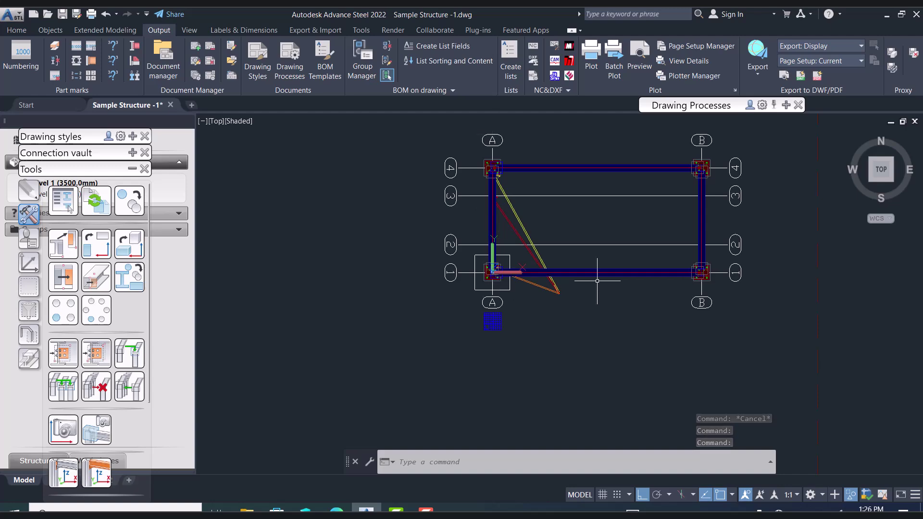
{"action": "scroll", "coordinate": [502, 331], "scroll_direction": "up", "scroll_amount": 4}
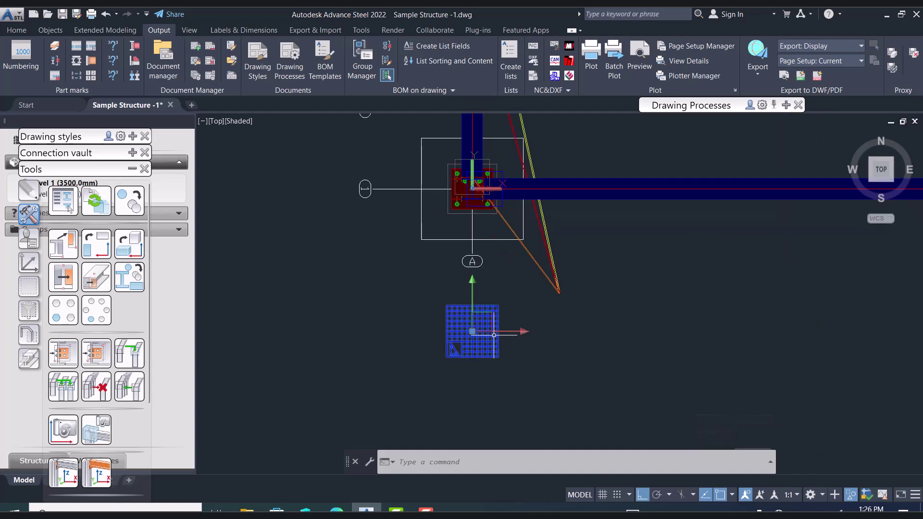
{"action": "left_click", "coordinate": [70, 207]}
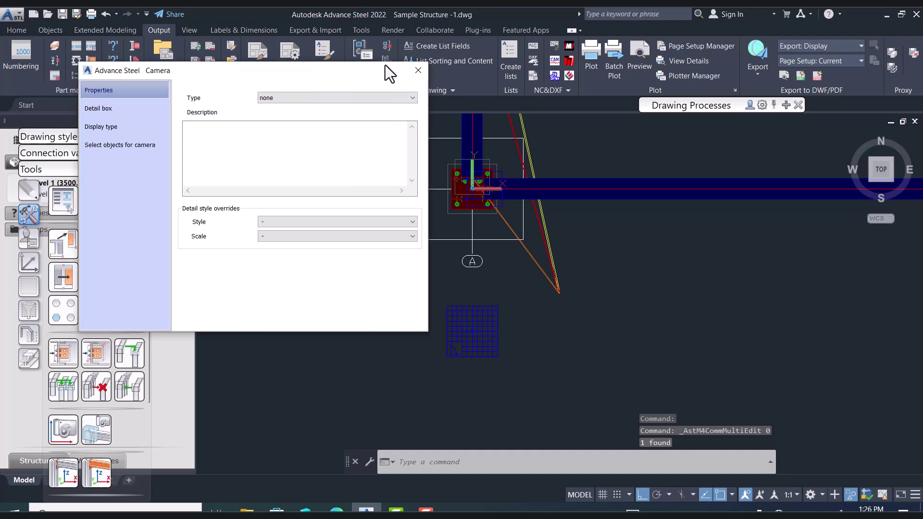
{"action": "left_click", "coordinate": [417, 86]}
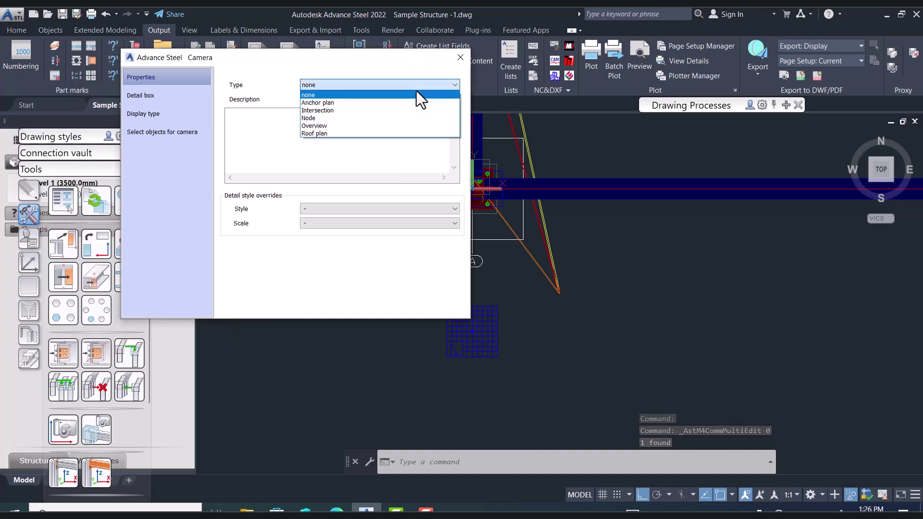
{"action": "left_click", "coordinate": [400, 126]}
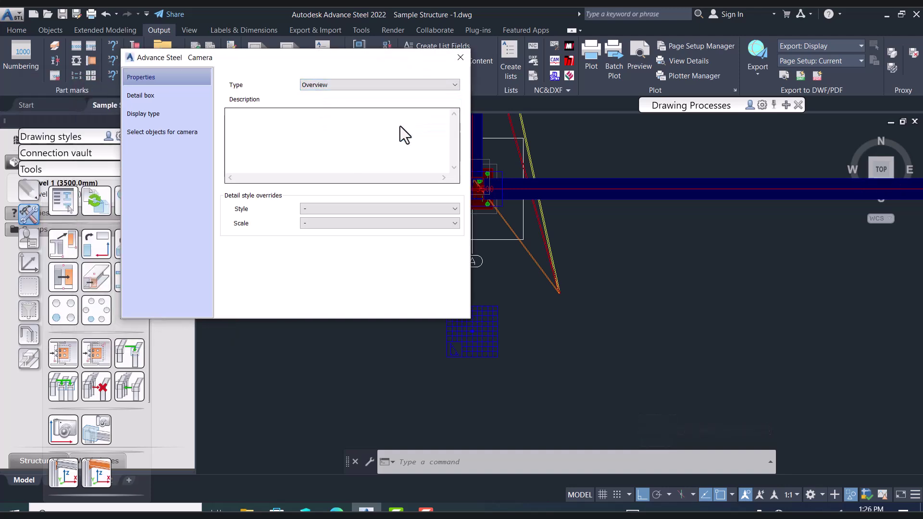
{"action": "left_click", "coordinate": [350, 84]}
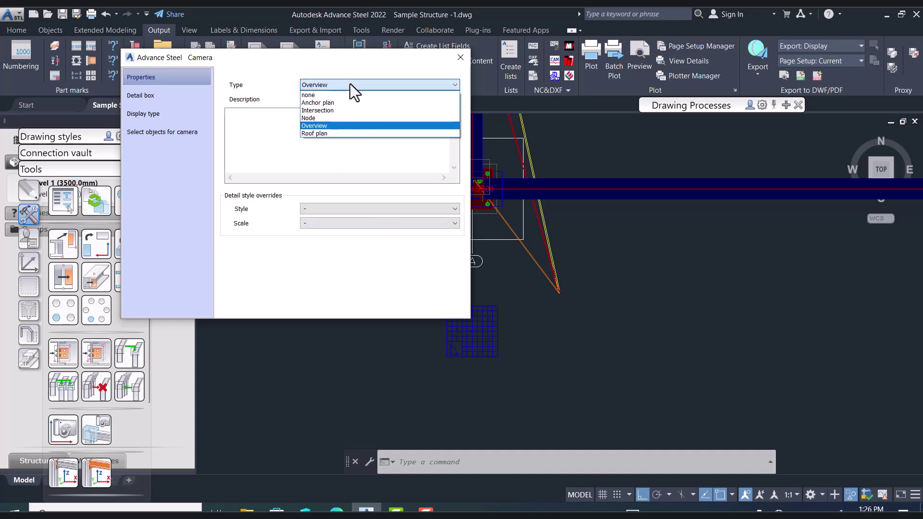
{"action": "left_click", "coordinate": [350, 85]}
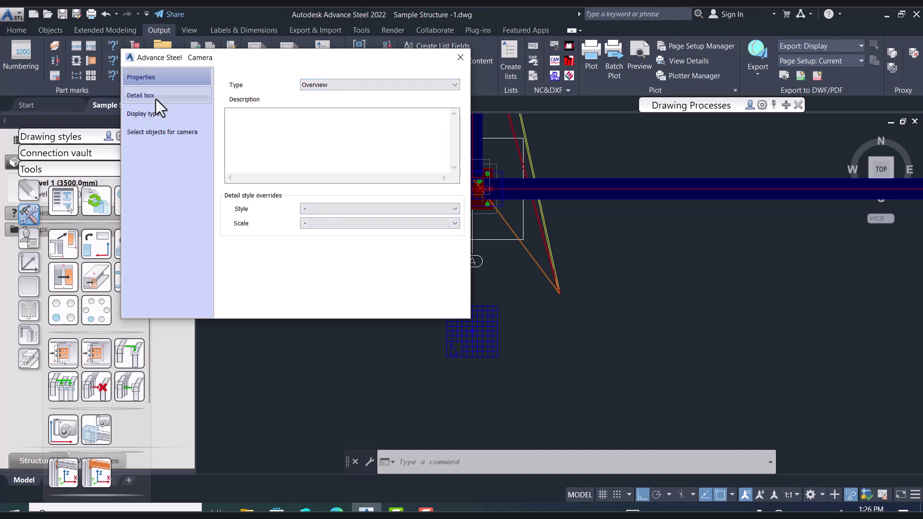
Override the camera's detail style with 1 - 3D View - Model - Labels and its scale with 1:15
{"action": "left_click", "coordinate": [388, 210]}
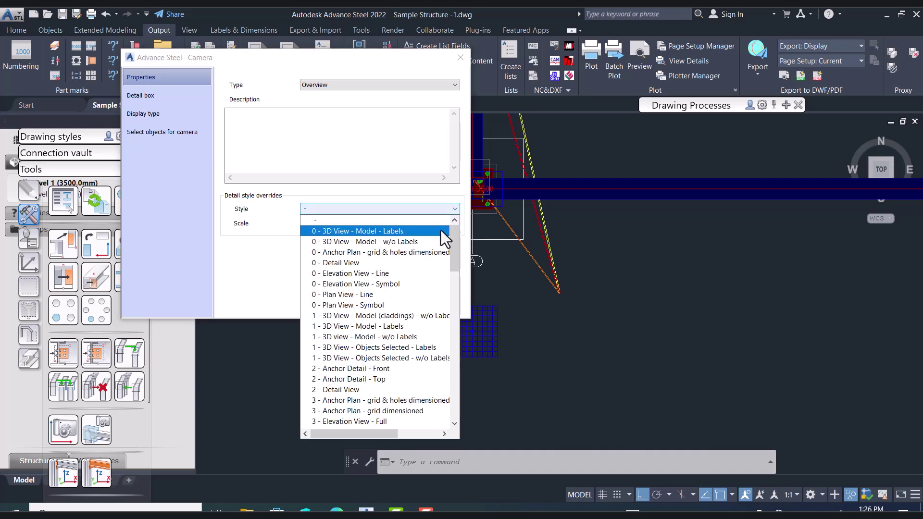
{"action": "mouse_move", "coordinate": [455, 247]}
{"action": "left_mouse_down"}
{"action": "mouse_move", "coordinate": [448, 301]}
{"action": "mouse_move", "coordinate": [451, 245]}
{"action": "left_mouse_up"}
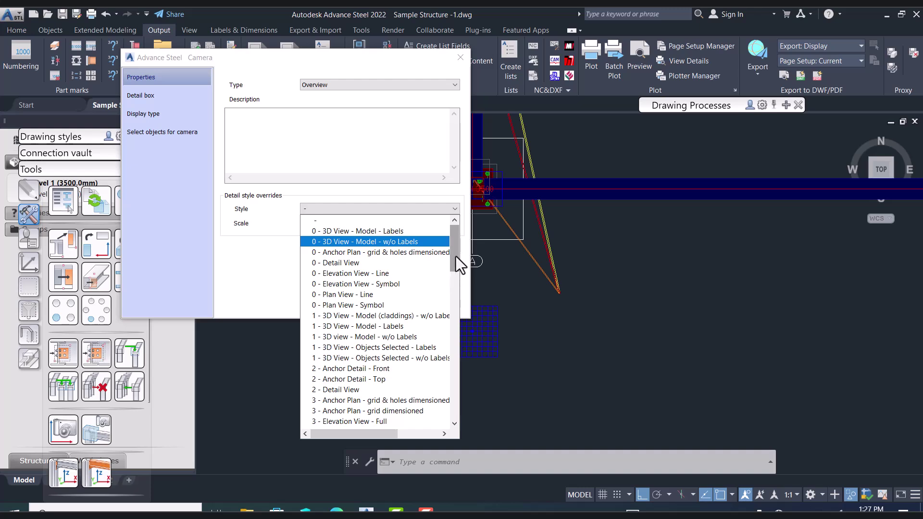
{"action": "left_click_drag", "start_coordinate": [457, 256], "coordinate": [456, 266]}
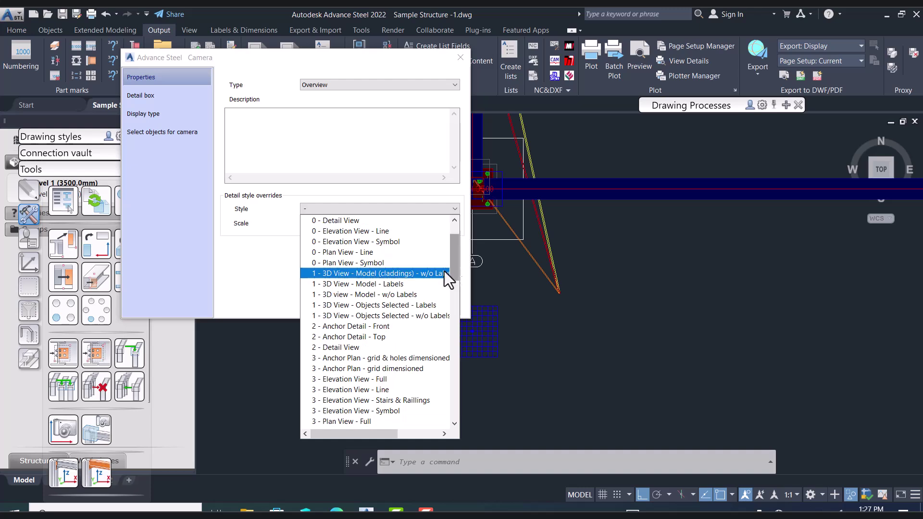
{"action": "left_click", "coordinate": [419, 282]}
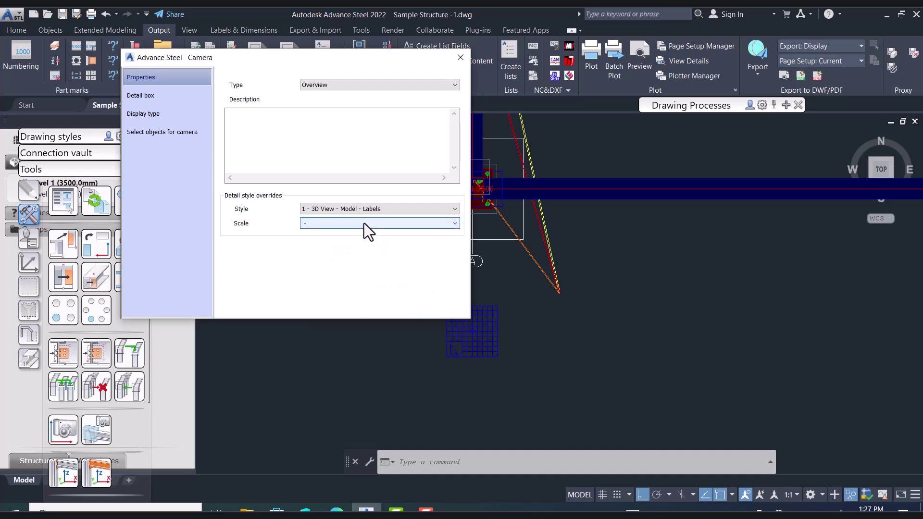
{"action": "left_click", "coordinate": [364, 222]}
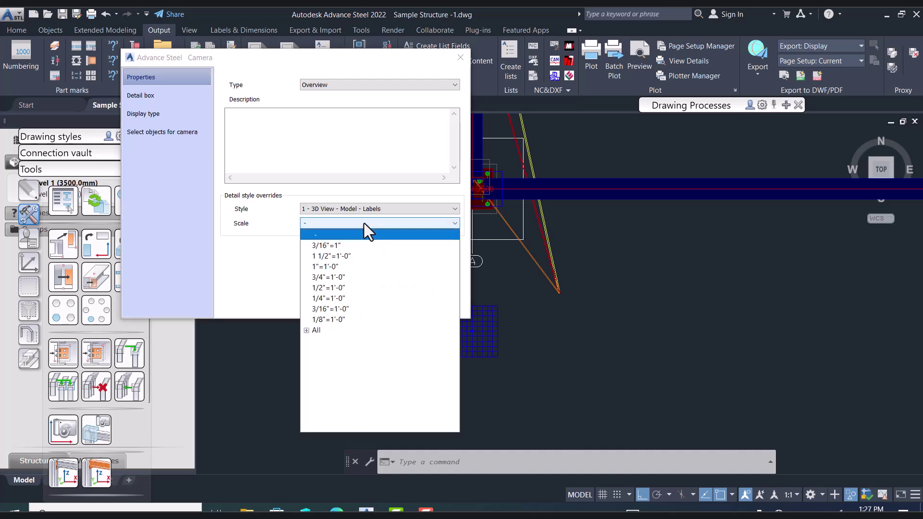
{"action": "left_click", "coordinate": [307, 330]}
{"action": "left_click", "coordinate": [328, 330]}
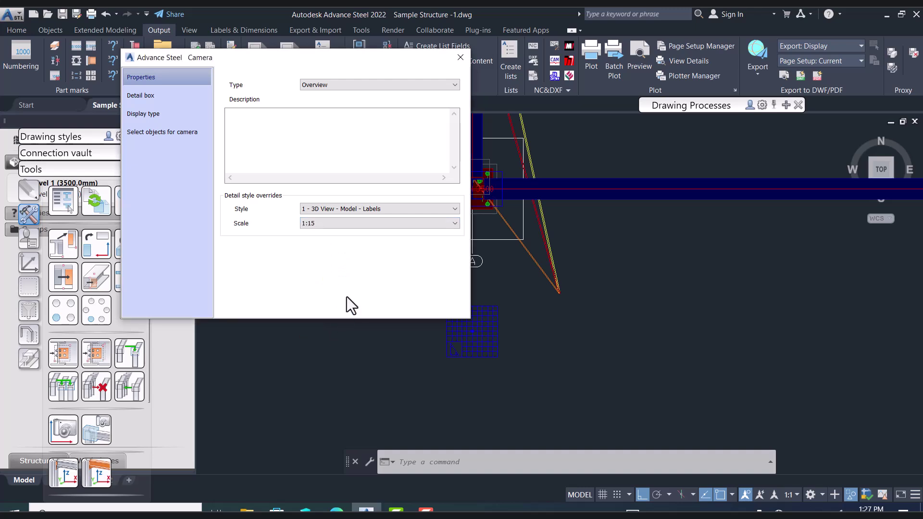
Enable the front z-viewport limit of 500 in the camera's detail box and close its properties
{"action": "left_click", "coordinate": [162, 94]}
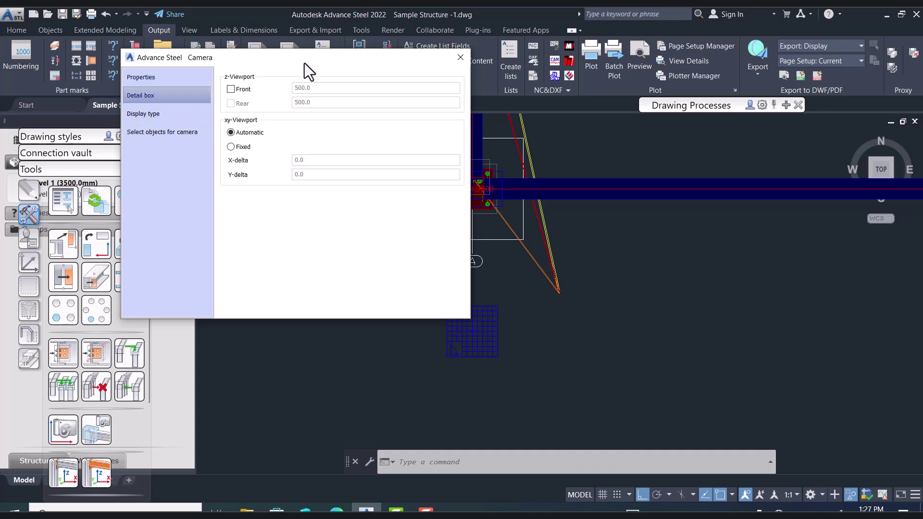
{"action": "left_click_drag", "start_coordinate": [304, 62], "coordinate": [209, 54]}
{"action": "left_click", "coordinate": [136, 82]}
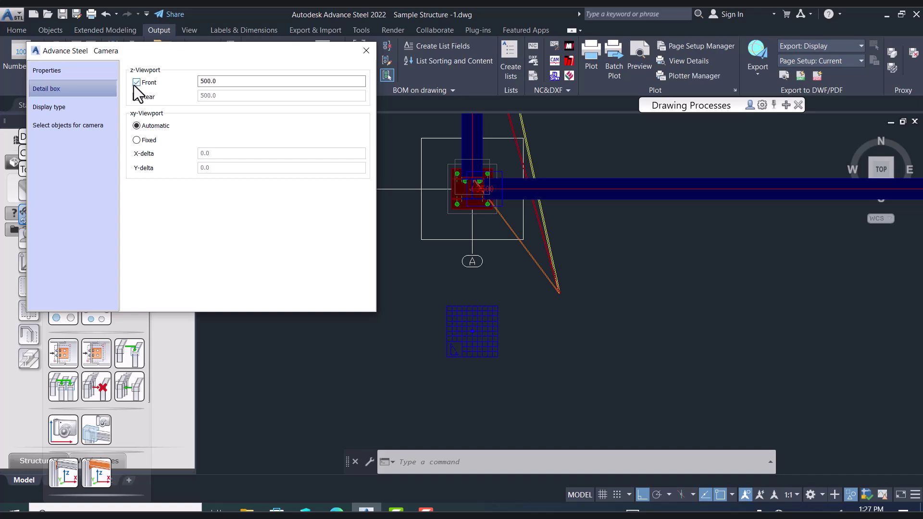
{"action": "left_click", "coordinate": [366, 50]}
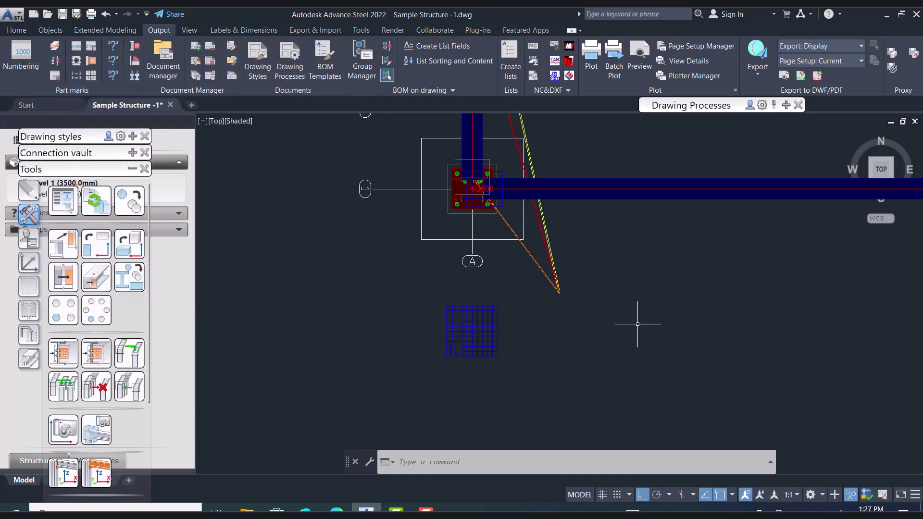
Set the front z-viewport limit in the detail box of the camera beside column A-1 to 200
{"action": "middle_click_drag", "start_coordinate": [618, 360], "coordinate": [626, 235], "text": "shift"}
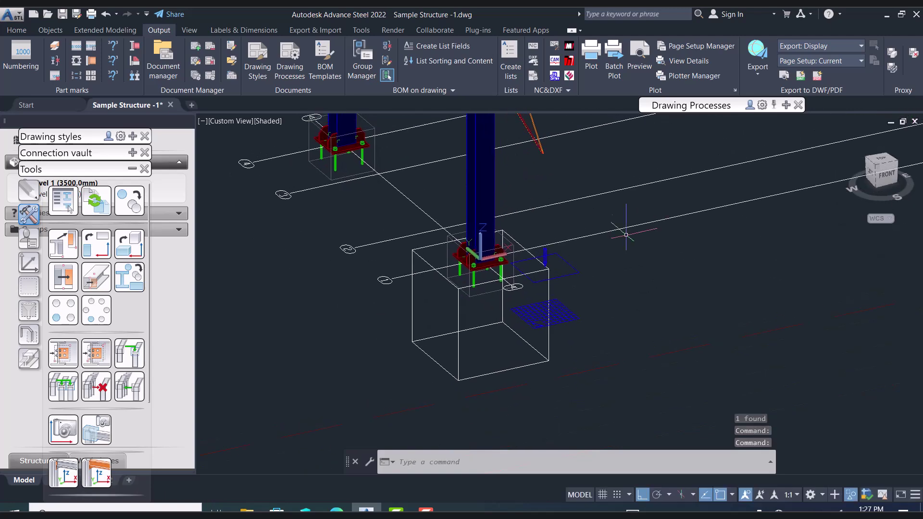
{"action": "middle_click_drag", "start_coordinate": [580, 318], "coordinate": [601, 344], "text": "shift"}
{"action": "left_click", "coordinate": [575, 310]}
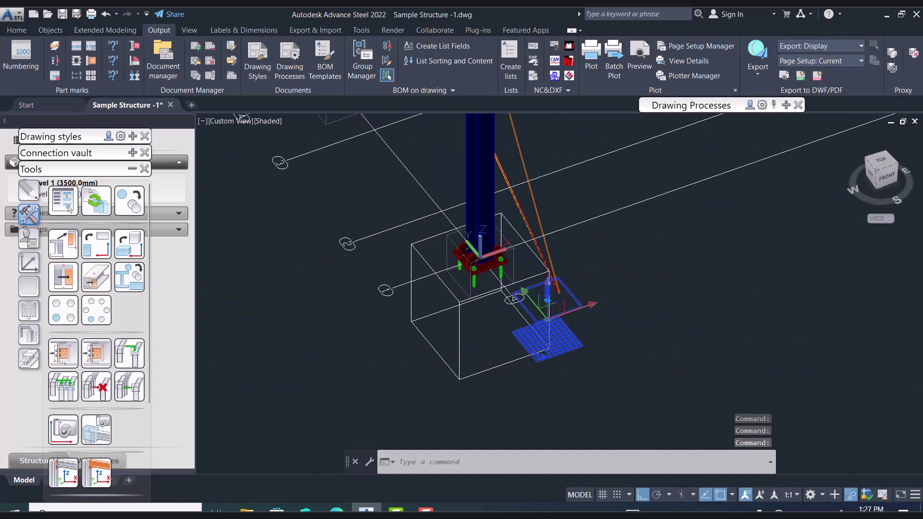
{"action": "double_click", "coordinate": [581, 353]}
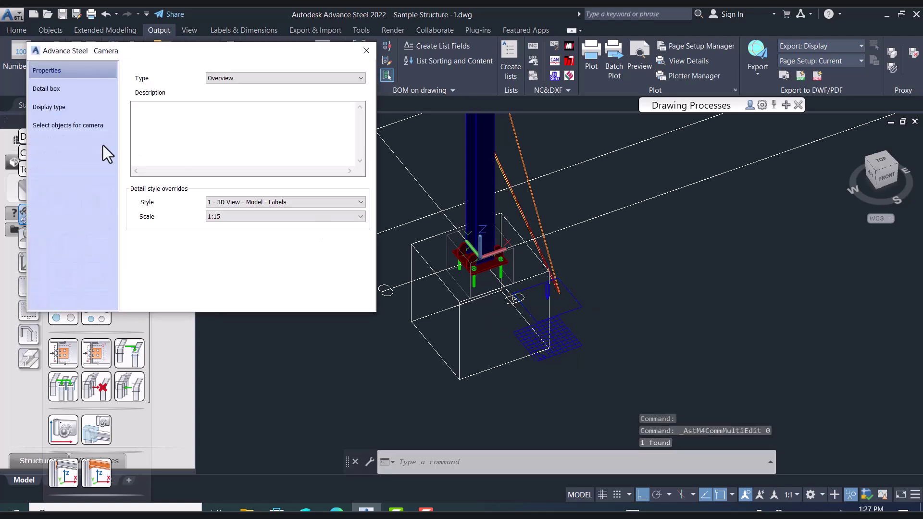
{"action": "left_click", "coordinate": [74, 89]}
{"action": "left_click_drag", "start_coordinate": [222, 83], "coordinate": [162, 81]}
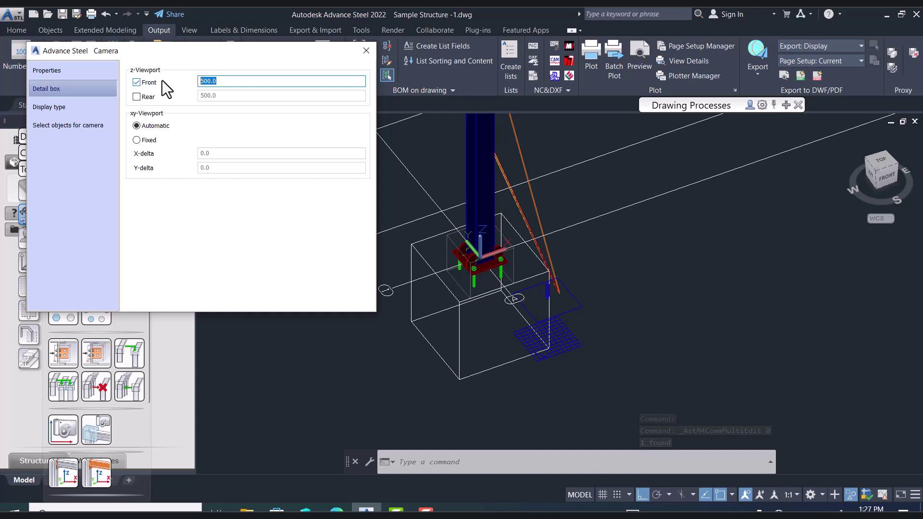
{"action": "type", "text": "200"}
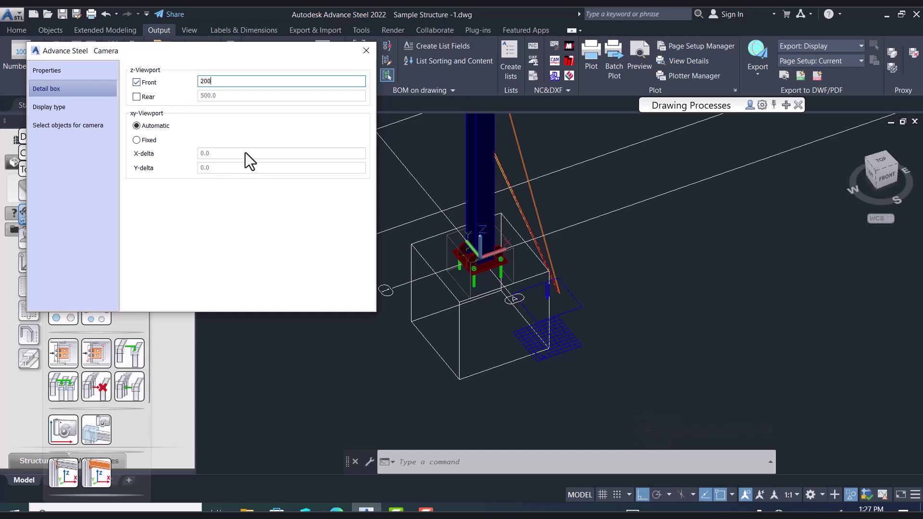
{"action": "left_click", "coordinate": [74, 107]}
{"action": "left_click", "coordinate": [76, 90]}
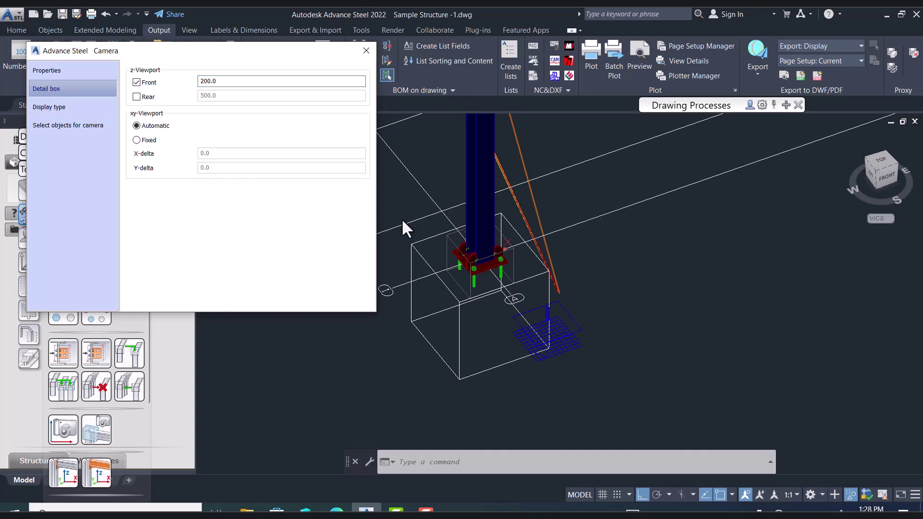
Enable the rear z-viewport limit and set both the front and rear limits of the camera to 500
{"action": "left_click", "coordinate": [136, 97]}
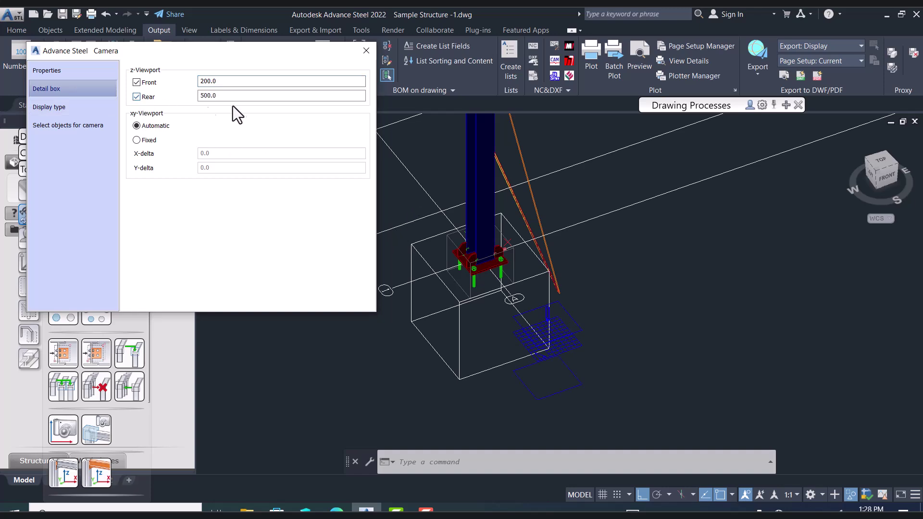
{"action": "left_click_drag", "start_coordinate": [233, 97], "coordinate": [166, 99]}
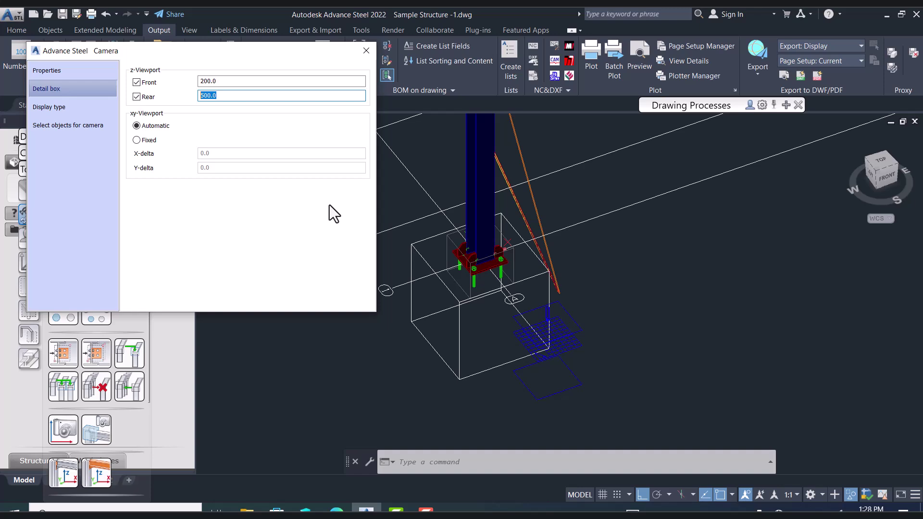
{"action": "left_click_drag", "start_coordinate": [240, 80], "coordinate": [166, 81]}
{"action": "type", "text": "500.0"}
{"action": "left_click", "coordinate": [221, 96]}
Make the camera's xy-viewport fixed, with an X-delta and Y-delta of 1000 each
{"action": "left_click", "coordinate": [137, 140]}
{"action": "left_click_drag", "start_coordinate": [241, 154], "coordinate": [185, 150]}
{"action": "type", "text": "1000"}
{"action": "left_click_drag", "start_coordinate": [231, 171], "coordinate": [185, 166]}
{"action": "type", "text": "1000"}
{"action": "left_click", "coordinate": [230, 154]}
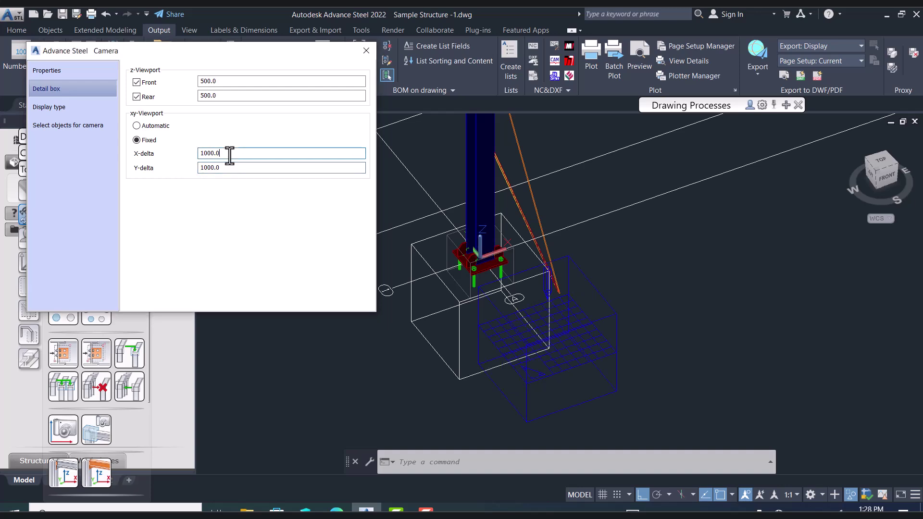
Enlarge the camera's fixed xy-viewport to an X-delta and Y-delta of 2500 each
{"action": "left_click_drag", "start_coordinate": [231, 154], "coordinate": [152, 154]}
{"action": "type", "text": "2500"}
{"action": "left_click", "coordinate": [232, 170]}
{"action": "left_click_drag", "start_coordinate": [232, 171], "coordinate": [157, 169]}
{"action": "type", "text": "2500"}
{"action": "left_click", "coordinate": [239, 154]}
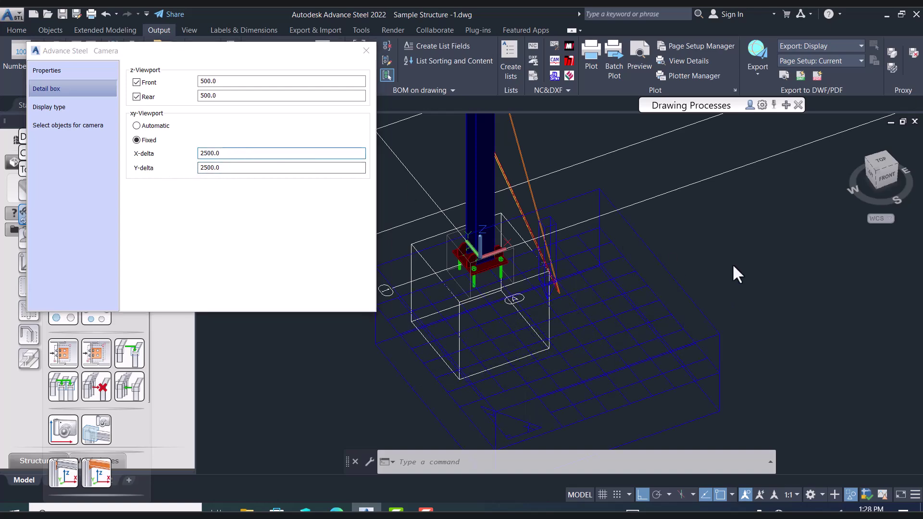
Move the camera along grid line A toward column A-1 so its viewport covers the column's base plate
{"action": "scroll", "coordinate": [768, 265], "scroll_direction": "down", "scroll_amount": 2}
{"action": "middle_click_drag", "start_coordinate": [750, 313], "coordinate": [734, 357], "text": "shift"}
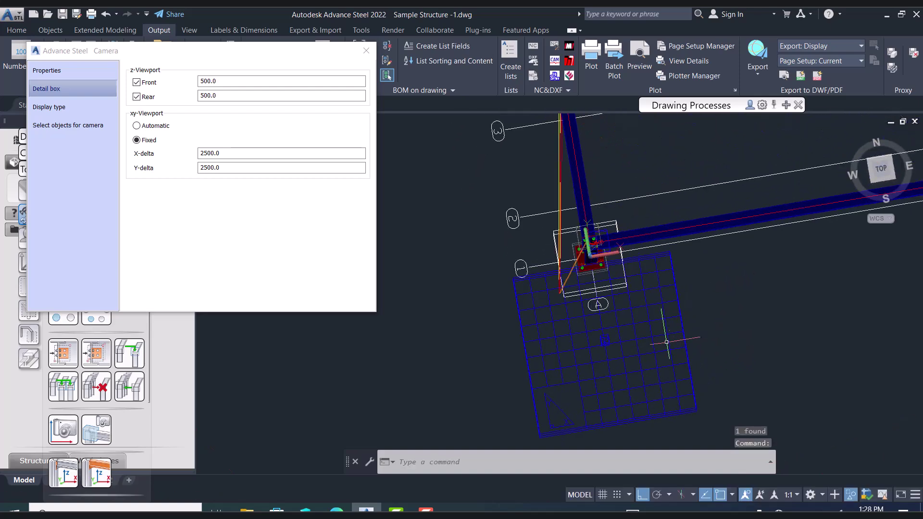
{"action": "left_click", "coordinate": [520, 319]}
{"action": "type", "text": "m"}
{"action": "key", "text": "Return"}
{"action": "left_click", "coordinate": [469, 364]}
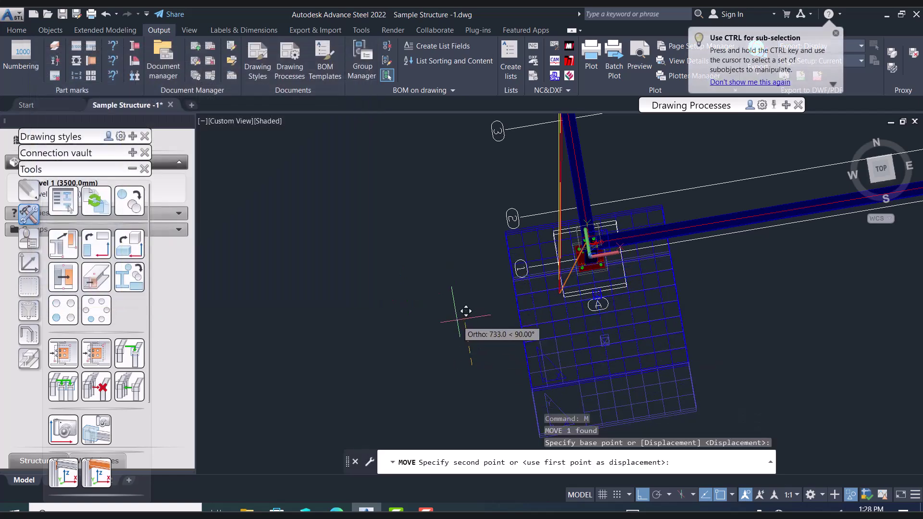
{"action": "left_click", "coordinate": [453, 311]}
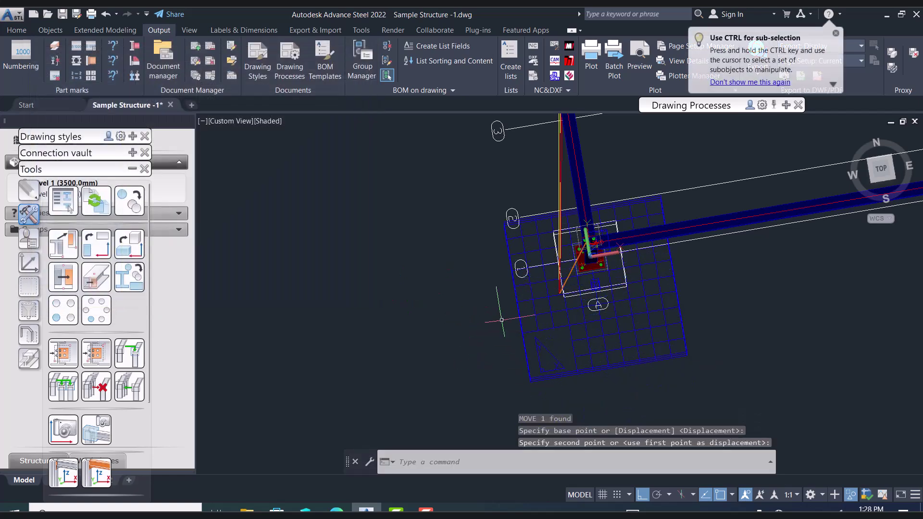
{"action": "left_click", "coordinate": [659, 315]}
{"action": "double_click", "coordinate": [517, 320]}
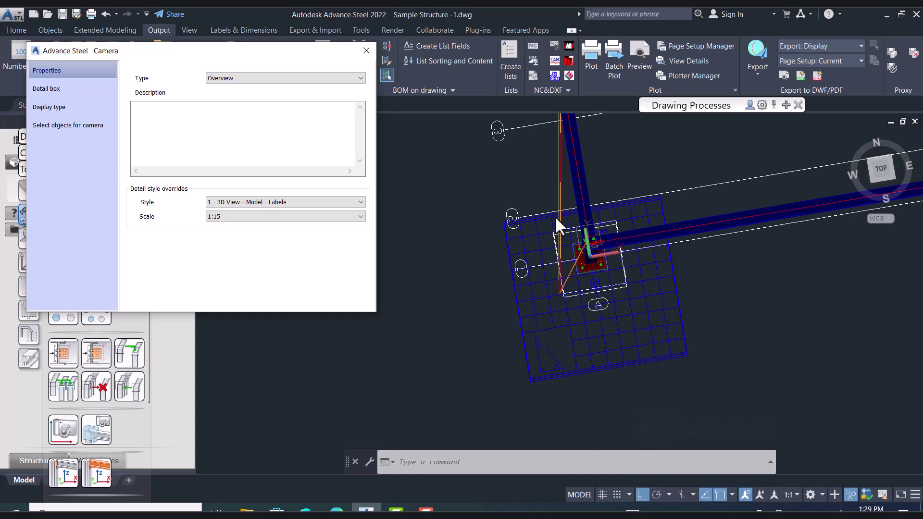
{"action": "left_click", "coordinate": [366, 50]}
Reopen the camera's properties and set the xy-viewport in its detail box to Automatic
{"action": "middle_click_drag", "start_coordinate": [596, 308], "coordinate": [665, 275], "text": "shift"}
{"action": "middle_click_drag", "start_coordinate": [691, 347], "coordinate": [670, 267]}
{"action": "scroll", "coordinate": [622, 270], "scroll_direction": "up", "scroll_amount": 5}
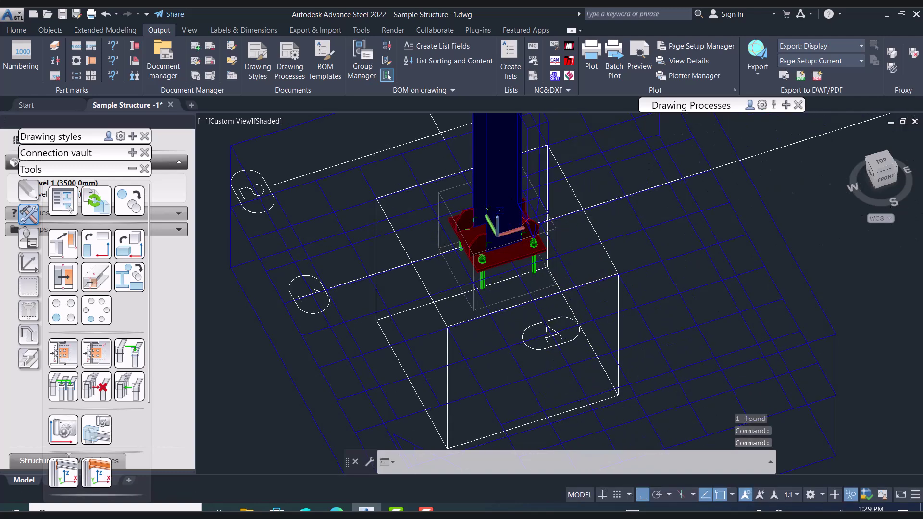
{"action": "middle_click_drag", "start_coordinate": [537, 125], "coordinate": [552, 140]}
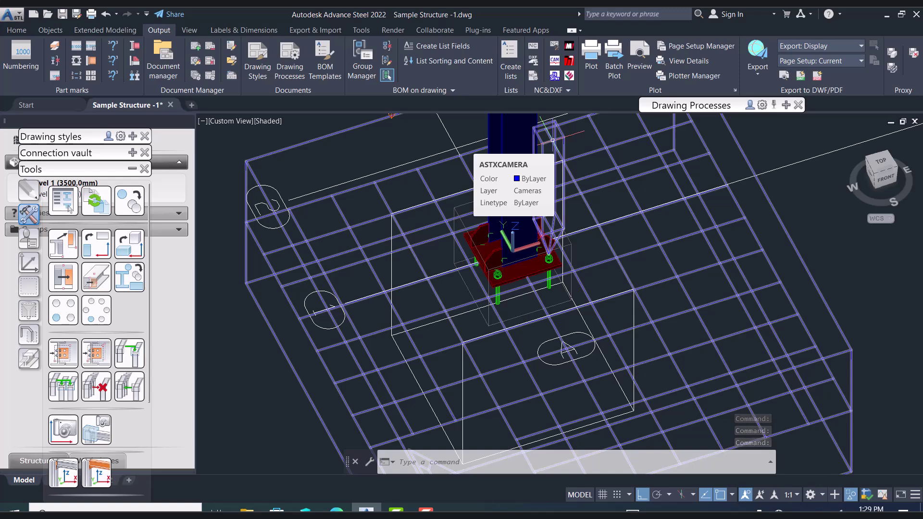
{"action": "double_click", "coordinate": [552, 140]}
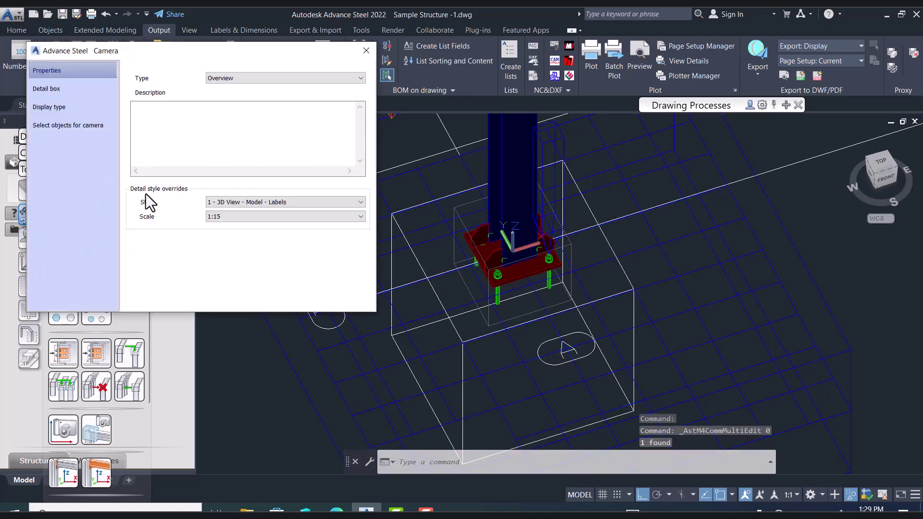
{"action": "left_click", "coordinate": [68, 88]}
{"action": "left_click", "coordinate": [142, 128]}
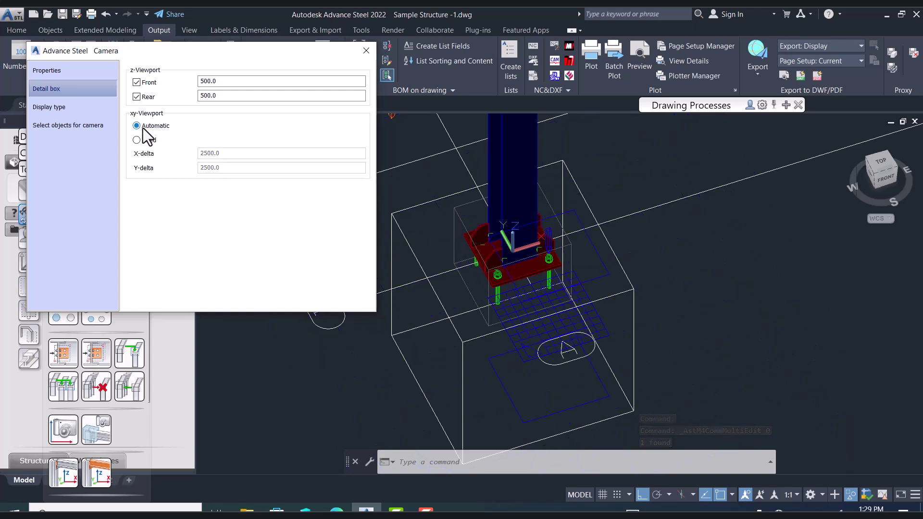
Switch the camera's display type to Off and back to Standard
{"action": "left_click", "coordinate": [50, 106]}
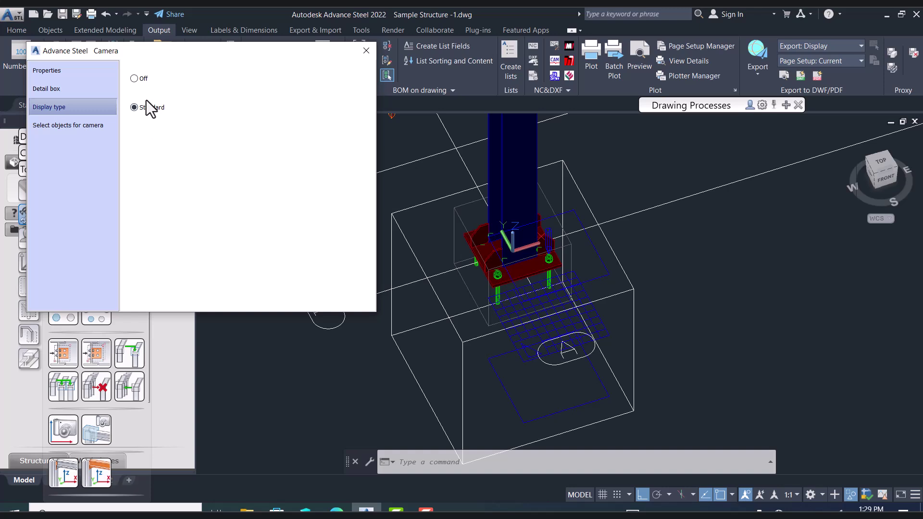
{"action": "left_click", "coordinate": [133, 79]}
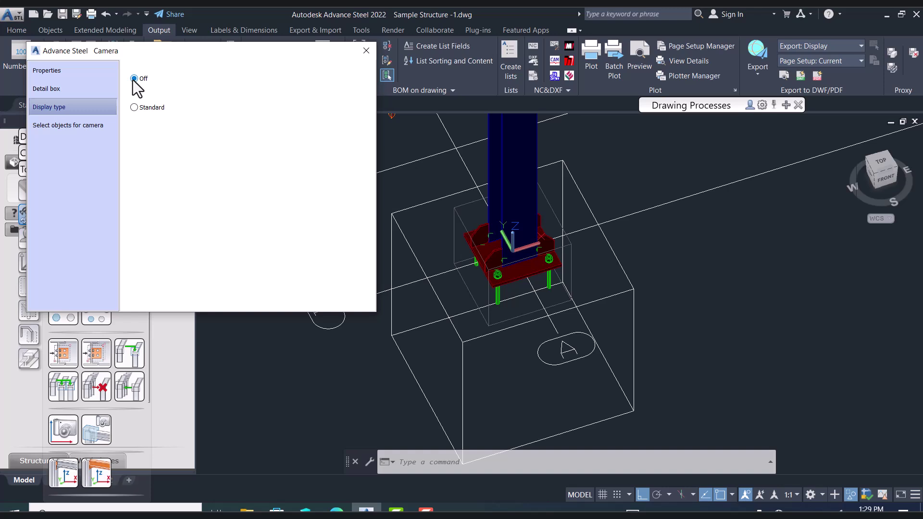
{"action": "left_click", "coordinate": [134, 108]}
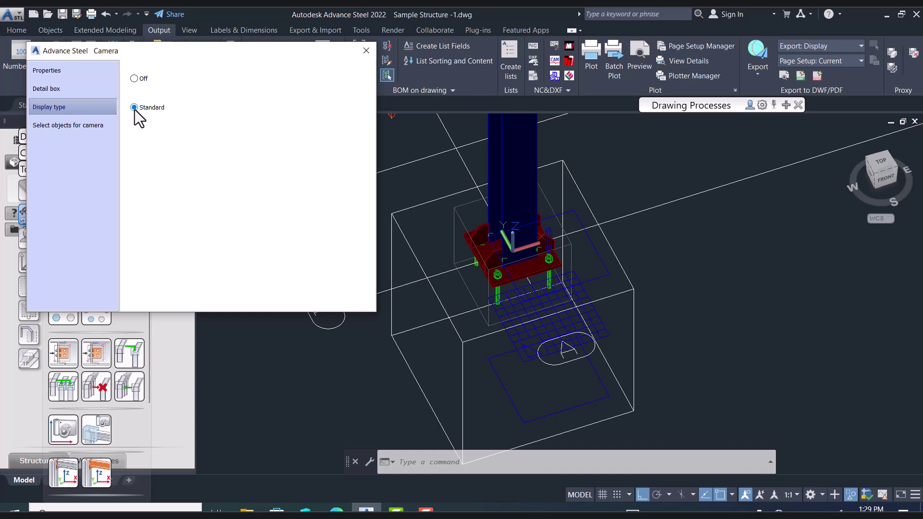
Limit the camera detailing to selected objects, picking column A-1 with its base plate, stiffeners, welds and anchors
{"action": "left_click", "coordinate": [94, 124]}
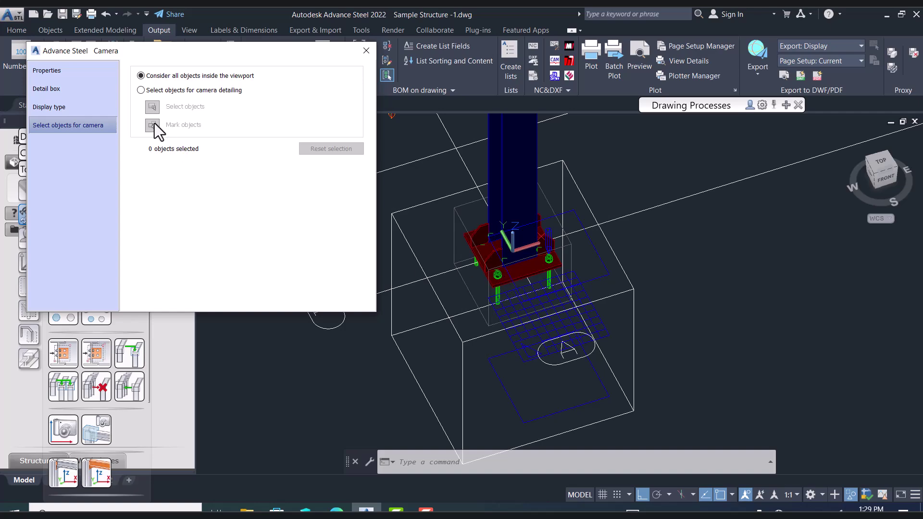
{"action": "left_click", "coordinate": [145, 91]}
{"action": "left_click", "coordinate": [154, 109]}
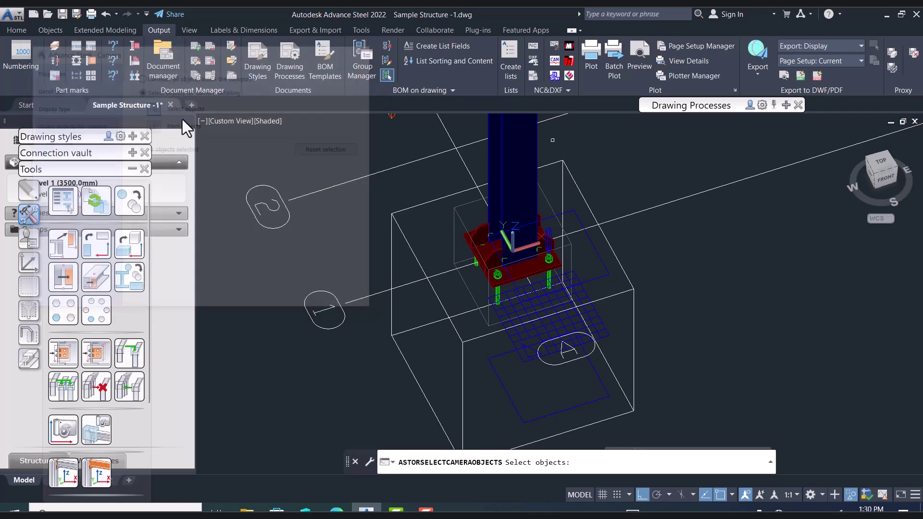
{"action": "scroll", "coordinate": [489, 240], "scroll_direction": "down", "scroll_amount": 2}
{"action": "scroll", "coordinate": [477, 241], "scroll_direction": "up", "scroll_amount": 5}
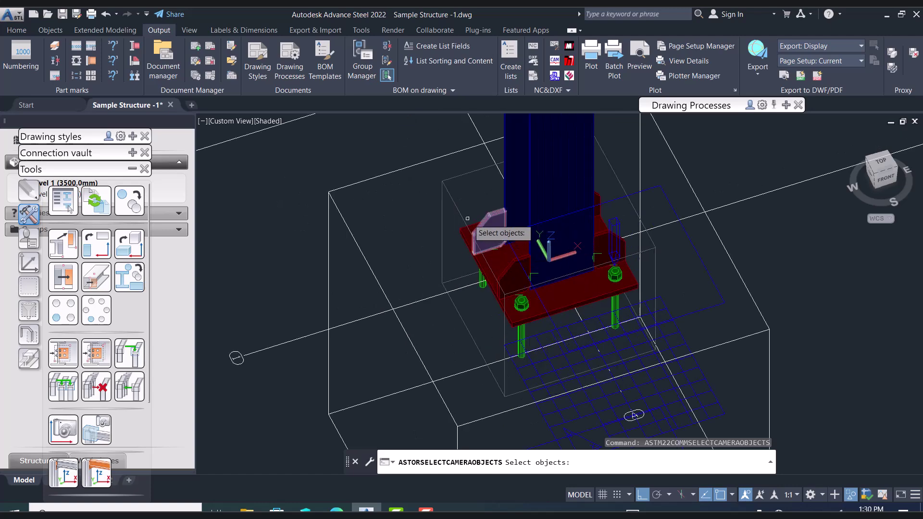
{"action": "left_click", "coordinate": [385, 130]}
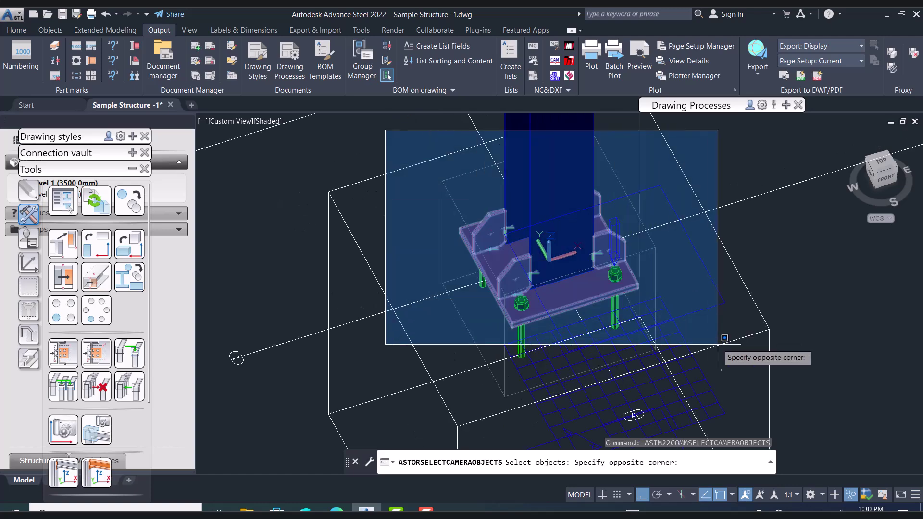
{"action": "left_click", "coordinate": [762, 378]}
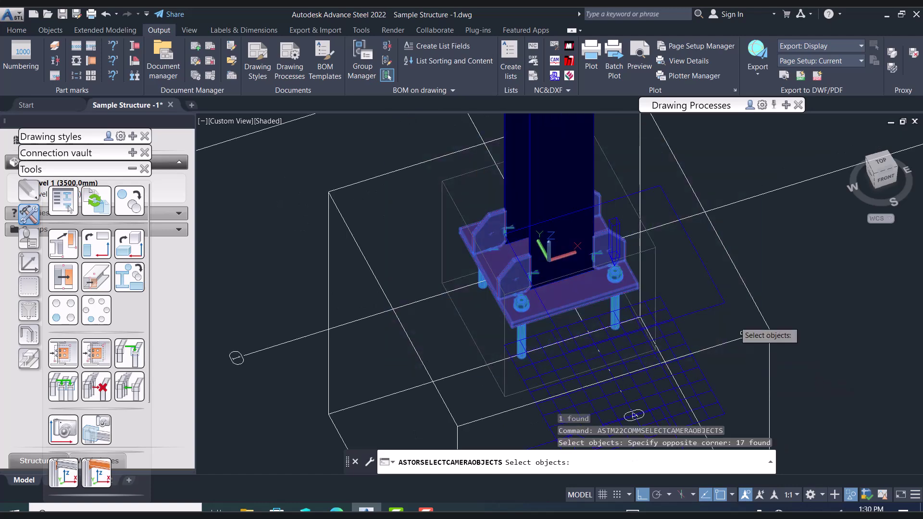
{"action": "left_click", "coordinate": [563, 200]}
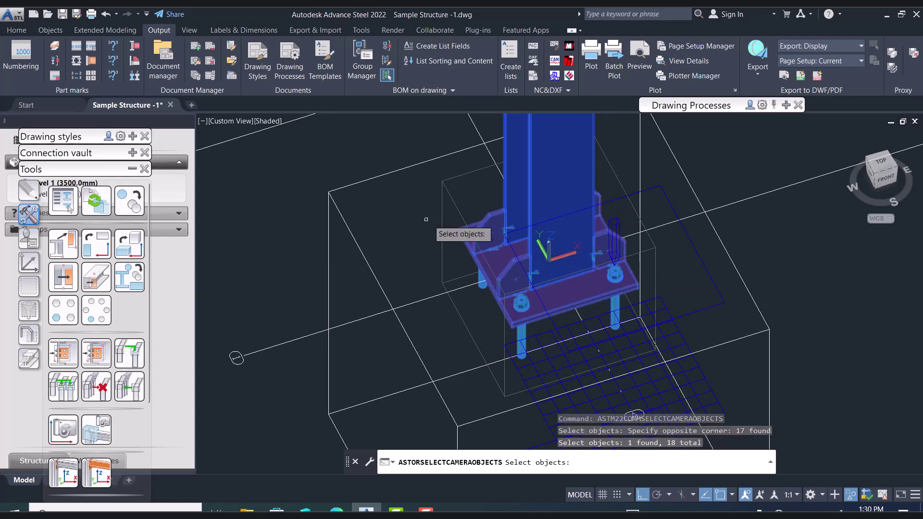
{"action": "key", "text": "Return"}
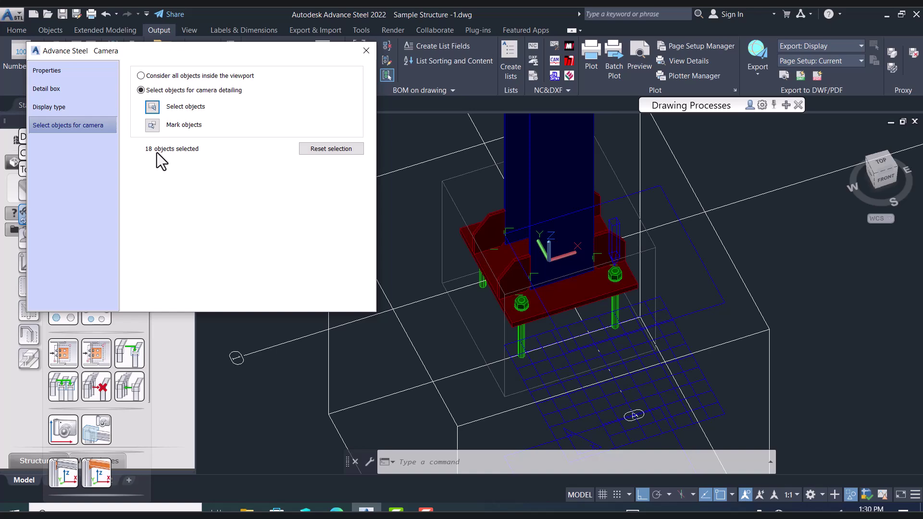
Add the base plate connections of the other three corner columns to the camera's object selection
{"action": "left_click", "coordinate": [153, 107]}
{"action": "scroll", "coordinate": [509, 240], "scroll_direction": "down", "scroll_amount": 5}
{"action": "middle_click_drag", "start_coordinate": [536, 164], "coordinate": [551, 226]}
{"action": "left_click", "coordinate": [435, 153]}
{"action": "left_click", "coordinate": [526, 231]}
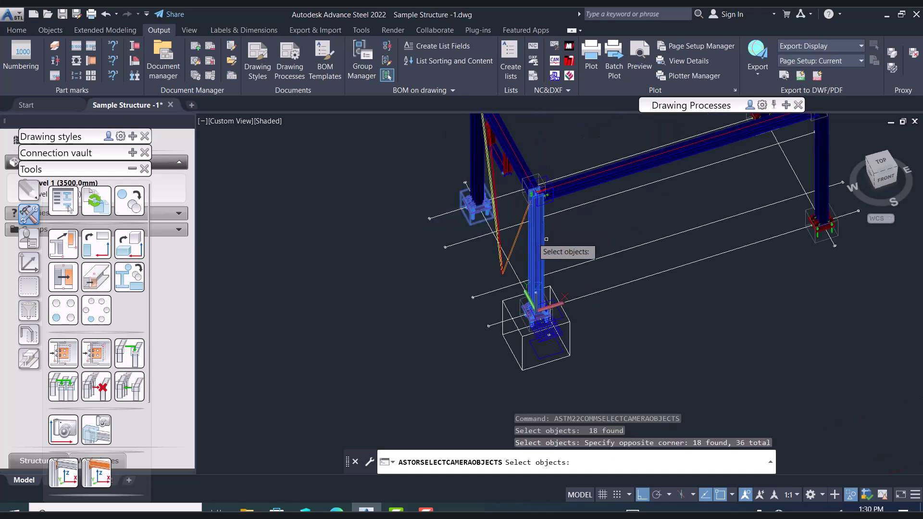
{"action": "left_click", "coordinate": [762, 172]}
{"action": "left_click", "coordinate": [903, 272]}
{"action": "middle_click_drag", "start_coordinate": [801, 254], "coordinate": [751, 342]}
{"action": "left_click", "coordinate": [681, 163]}
{"action": "left_click", "coordinate": [759, 256]}
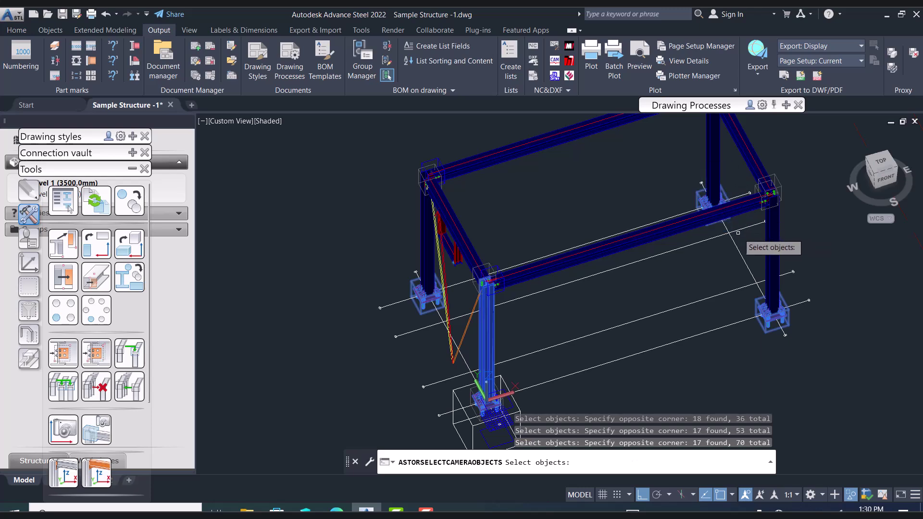
Add the other three corner columns to the camera's object selection and complete the selection
{"action": "left_click", "coordinate": [709, 174]}
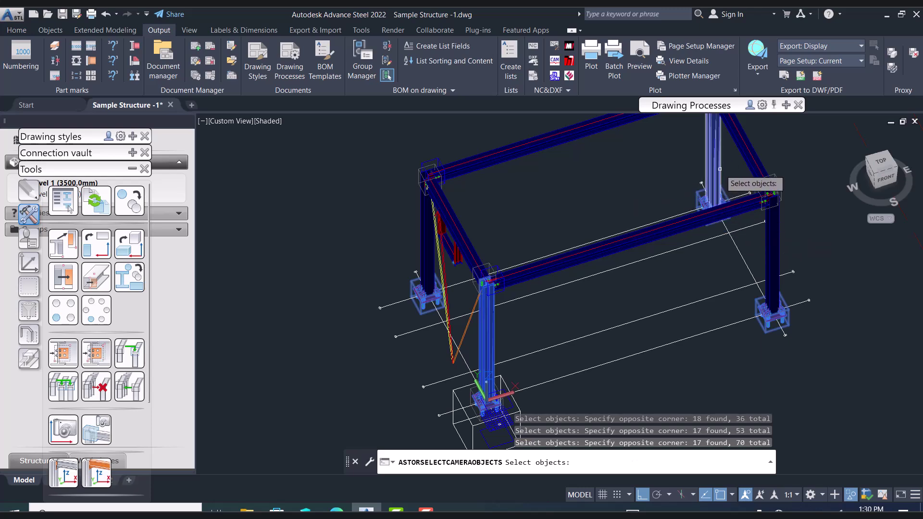
{"action": "left_click", "coordinate": [426, 255]}
{"action": "left_click", "coordinate": [768, 259]}
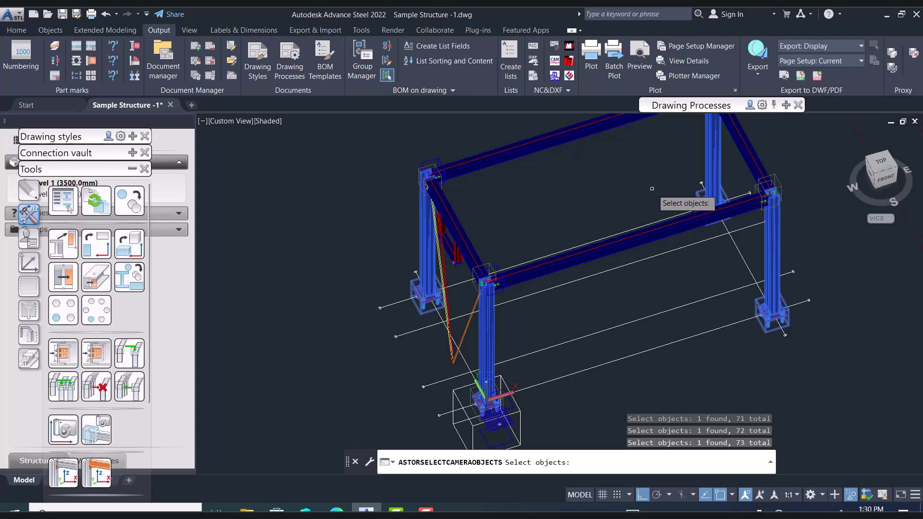
{"action": "key", "text": "Return"}
Set the camera to consider all objects inside the viewport and close its properties
{"action": "left_click_drag", "start_coordinate": [278, 50], "coordinate": [475, 65]}
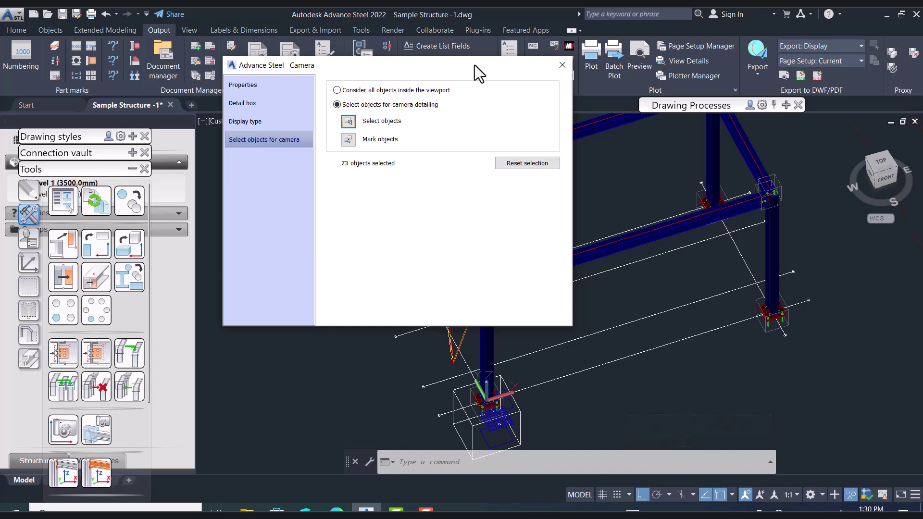
{"action": "left_click", "coordinate": [370, 91]}
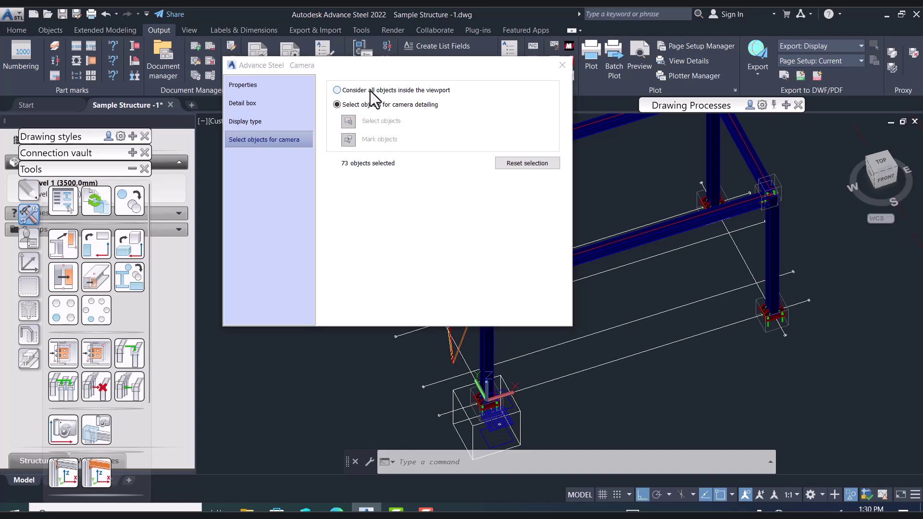
{"action": "left_click", "coordinate": [561, 66]}
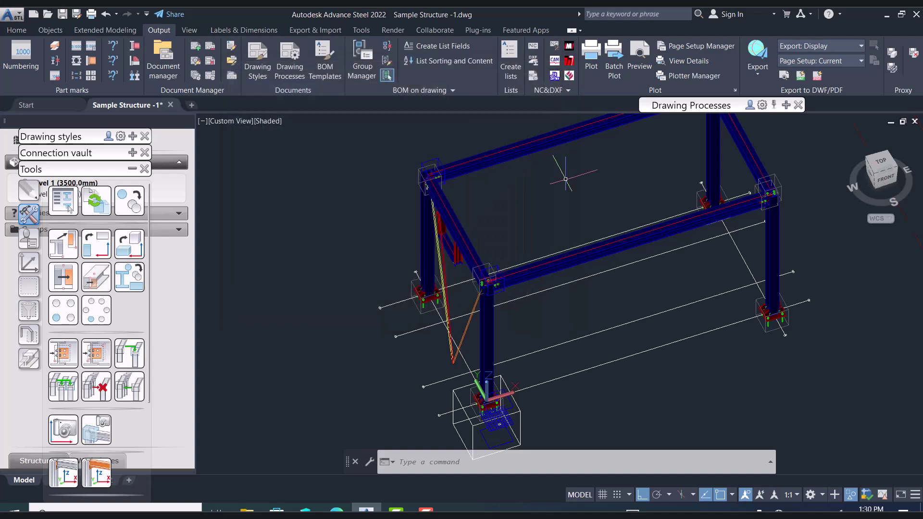
Select the camera at the base of column A-1 and open it in Transform elements
{"action": "middle_click_drag", "start_coordinate": [657, 299], "coordinate": [632, 259], "text": "shift"}
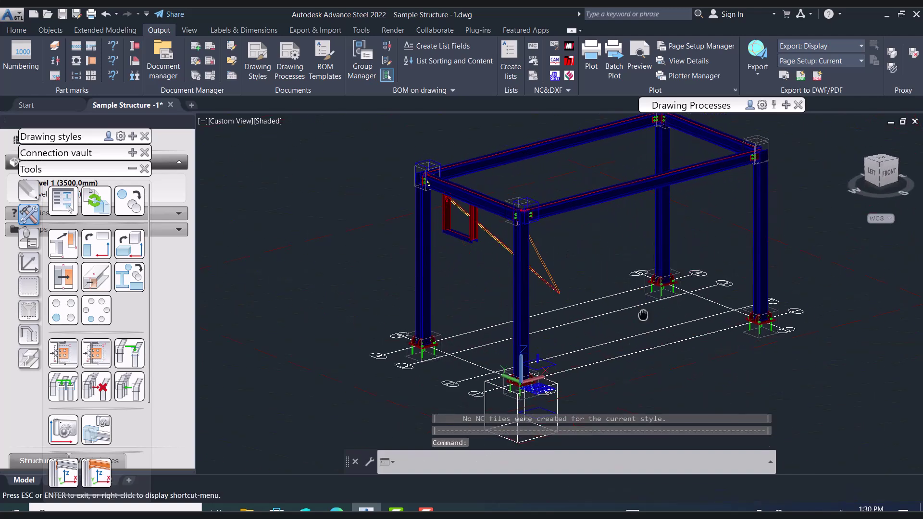
{"action": "scroll", "coordinate": [643, 313], "scroll_direction": "up", "scroll_amount": 3}
{"action": "middle_click_drag", "start_coordinate": [661, 288], "coordinate": [652, 322]}
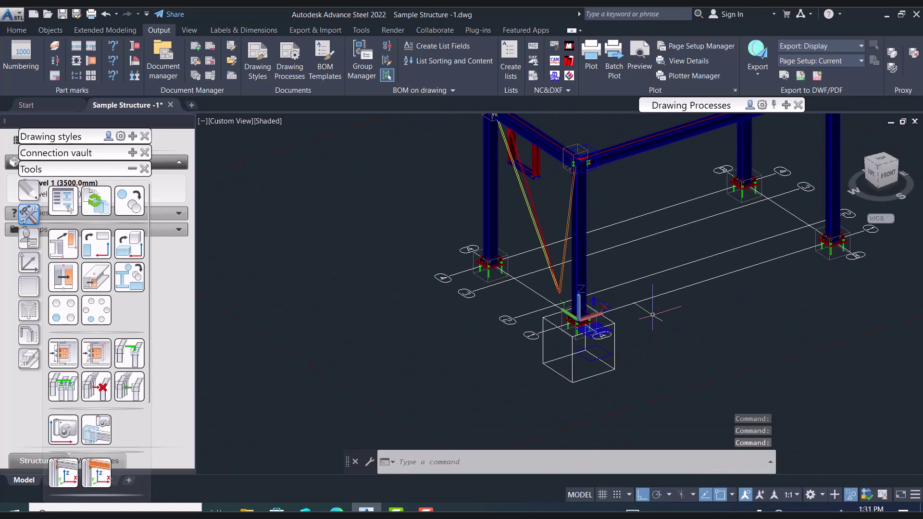
{"action": "middle_click_drag", "start_coordinate": [654, 254], "coordinate": [632, 300]}
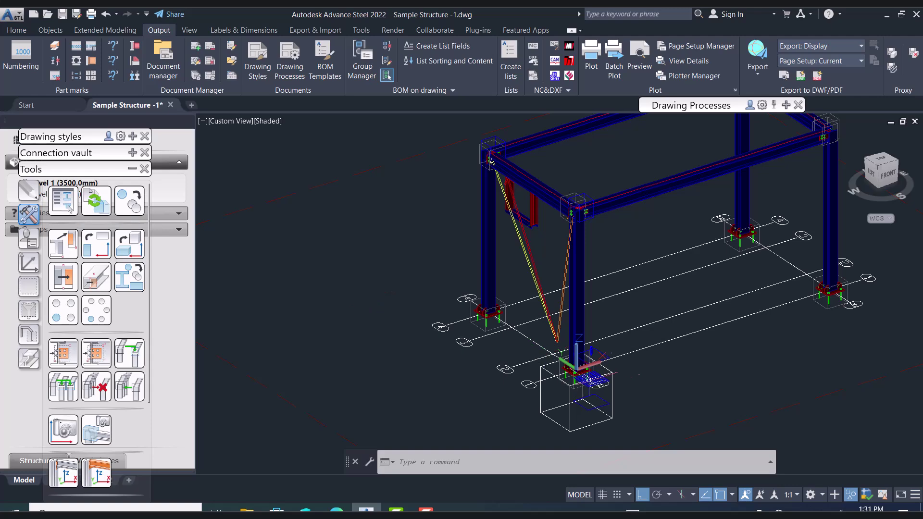
{"action": "scroll", "coordinate": [589, 380], "scroll_direction": "up", "scroll_amount": 4}
{"action": "left_click", "coordinate": [596, 322]}
{"action": "left_click", "coordinate": [122, 202]}
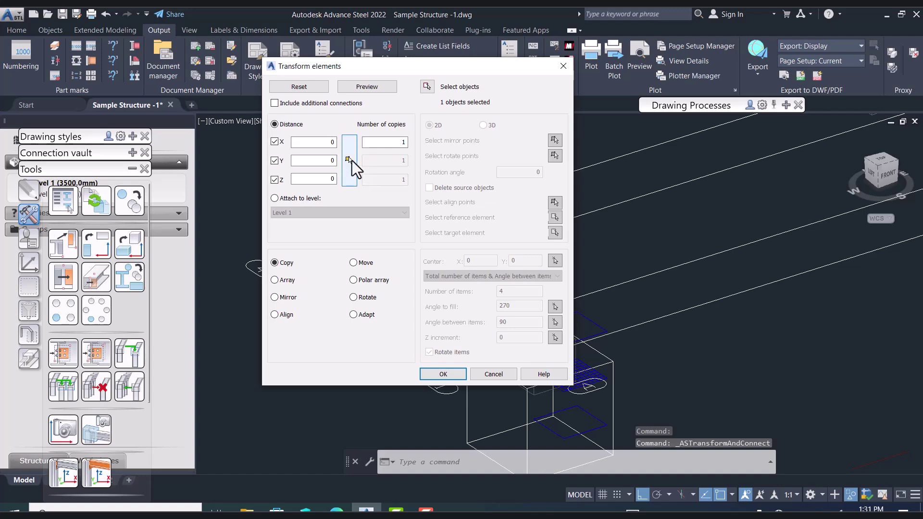
Define the camera's copy distance by picking from the front base plate corner of column A-1 to the column's top corner
{"action": "left_click", "coordinate": [352, 159]}
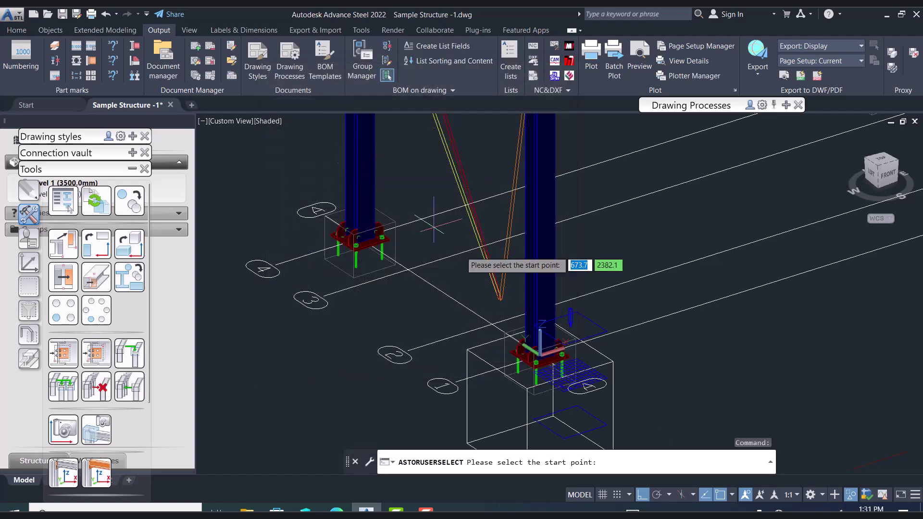
{"action": "scroll", "coordinate": [524, 377], "scroll_direction": "up", "scroll_amount": 5}
{"action": "scroll", "coordinate": [575, 356], "scroll_direction": "up", "scroll_amount": 3}
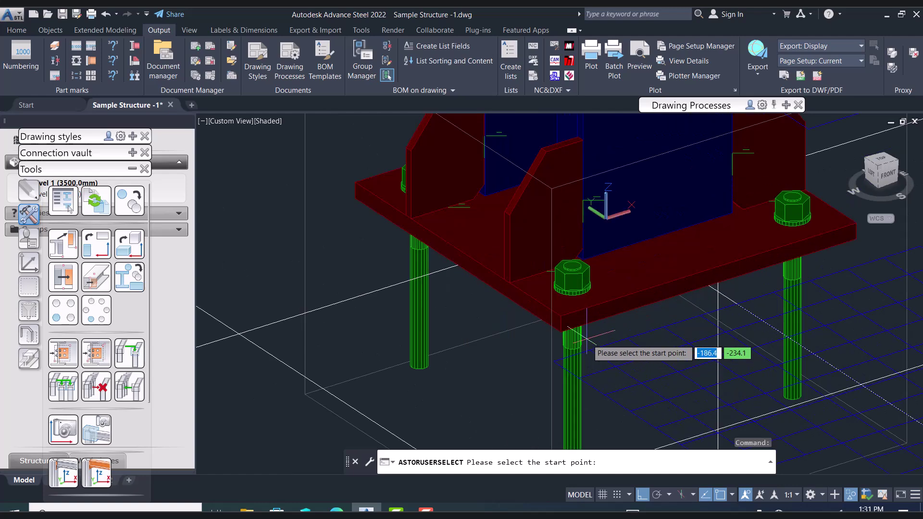
{"action": "left_click", "coordinate": [556, 330]}
{"action": "scroll", "coordinate": [556, 331], "scroll_direction": "down", "scroll_amount": 5}
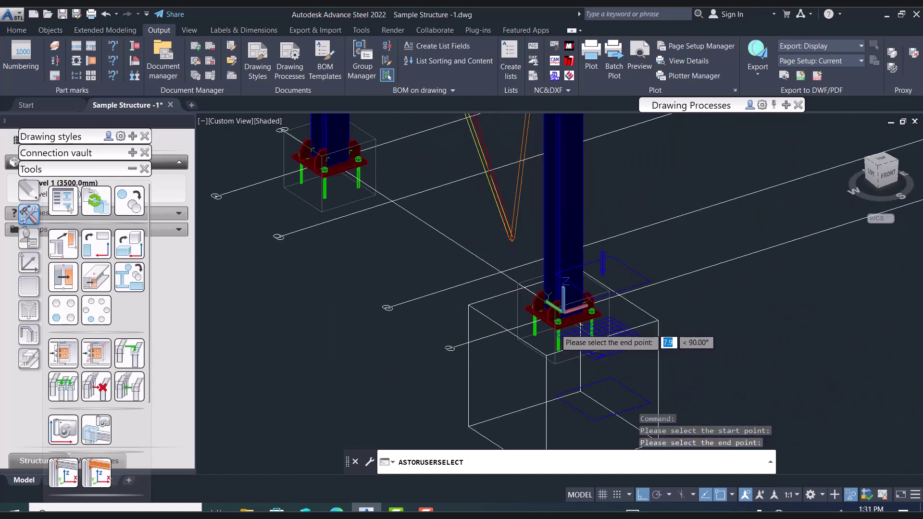
{"action": "scroll", "coordinate": [556, 352], "scroll_direction": "up", "scroll_amount": 4}
{"action": "middle_click_drag", "start_coordinate": [560, 228], "coordinate": [573, 332]}
{"action": "scroll", "coordinate": [563, 181], "scroll_direction": "up", "scroll_amount": 5}
{"action": "scroll", "coordinate": [514, 174], "scroll_direction": "up", "scroll_amount": 3}
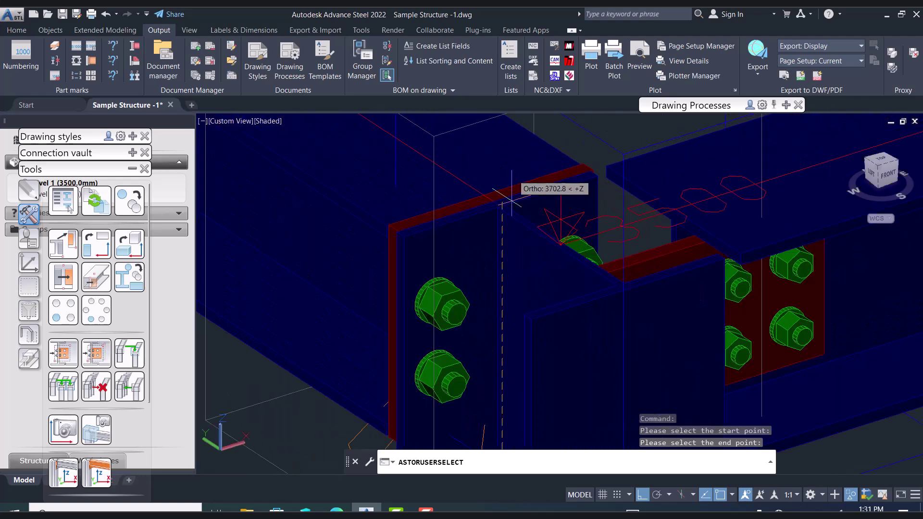
{"action": "left_click", "coordinate": [533, 318]}
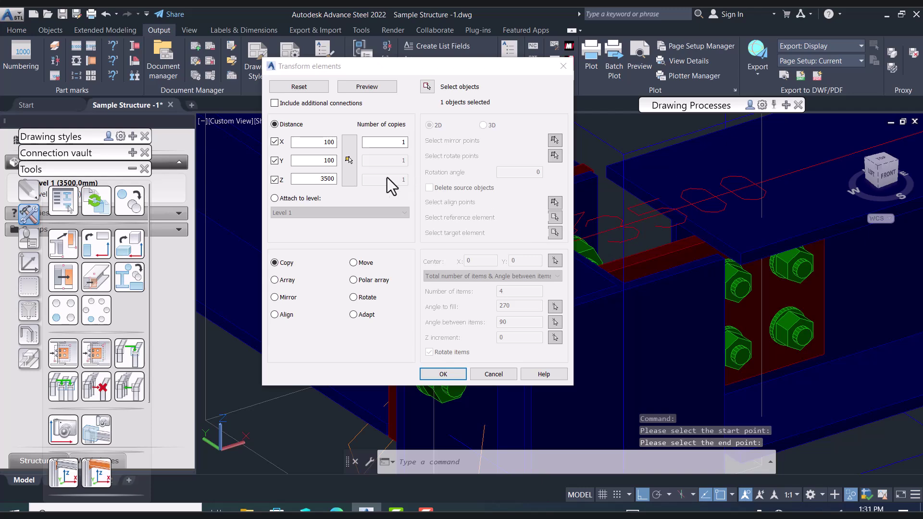
Exclude the X and Y distances and create one copy of the camera 3500 mm higher in Z
{"action": "left_click", "coordinate": [321, 142]}
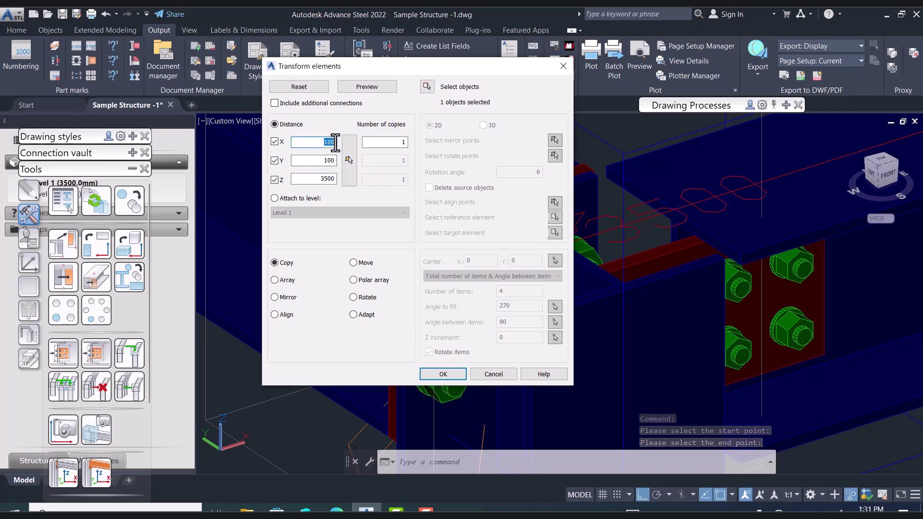
{"action": "left_click", "coordinate": [275, 141]}
{"action": "left_click", "coordinate": [274, 161]}
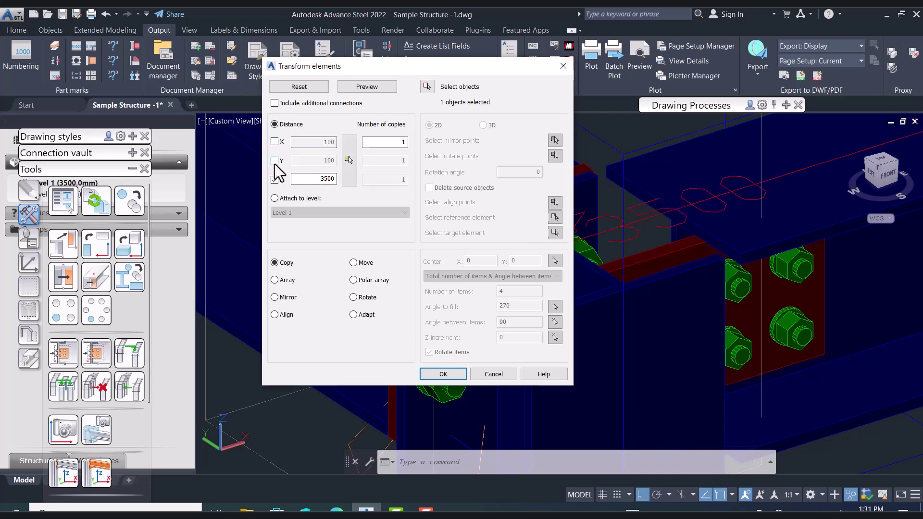
{"action": "left_click", "coordinate": [464, 374]}
Describe the lower camera at column A-1 as "+0 Level" and close its properties
{"action": "scroll", "coordinate": [625, 273], "scroll_direction": "down", "scroll_amount": 8}
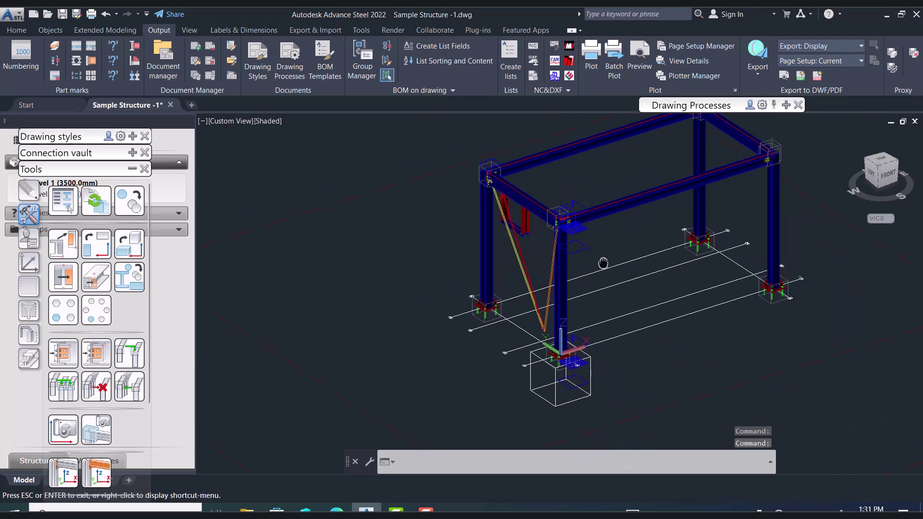
{"action": "middle_click_drag", "start_coordinate": [609, 271], "coordinate": [606, 266]}
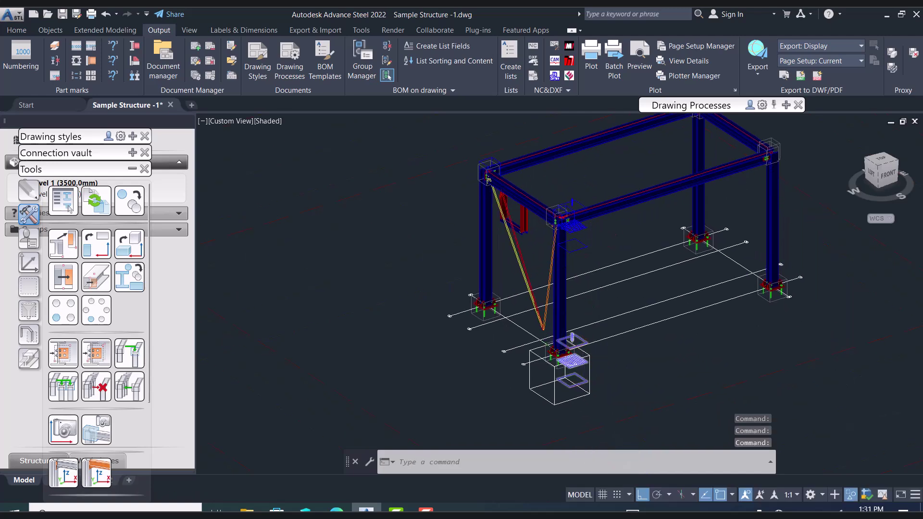
{"action": "scroll", "coordinate": [582, 383], "scroll_direction": "up", "scroll_amount": 6}
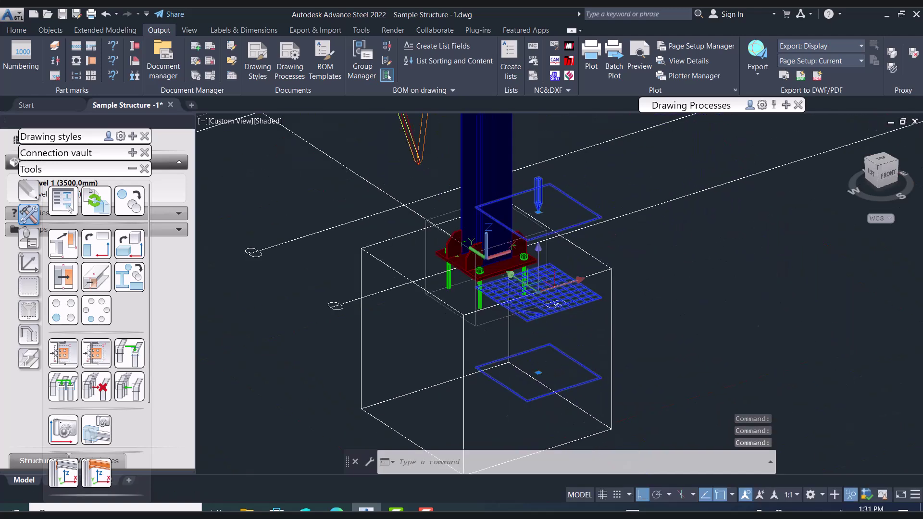
{"action": "double_click", "coordinate": [583, 382]}
{"action": "left_click", "coordinate": [371, 148]}
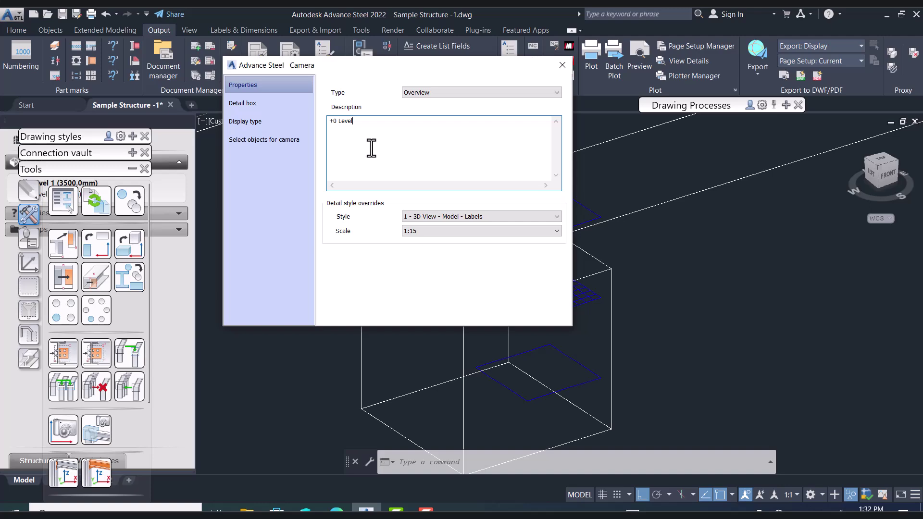
{"action": "left_click", "coordinate": [561, 65]}
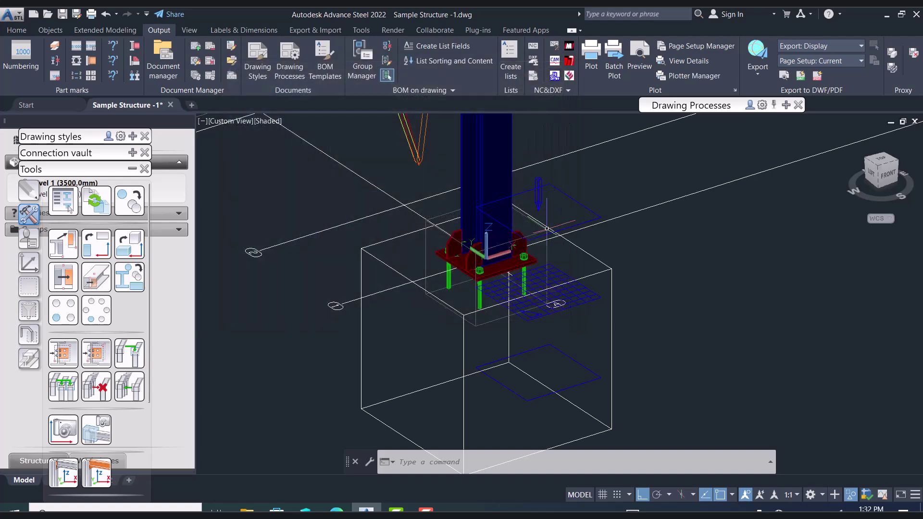
Identify the coordinates of a point at the top corner of column A-1 with the ID command
{"action": "scroll", "coordinate": [540, 212], "scroll_direction": "up", "scroll_amount": 3}
{"action": "type", "text": "id"}
{"action": "key", "text": "Return"}
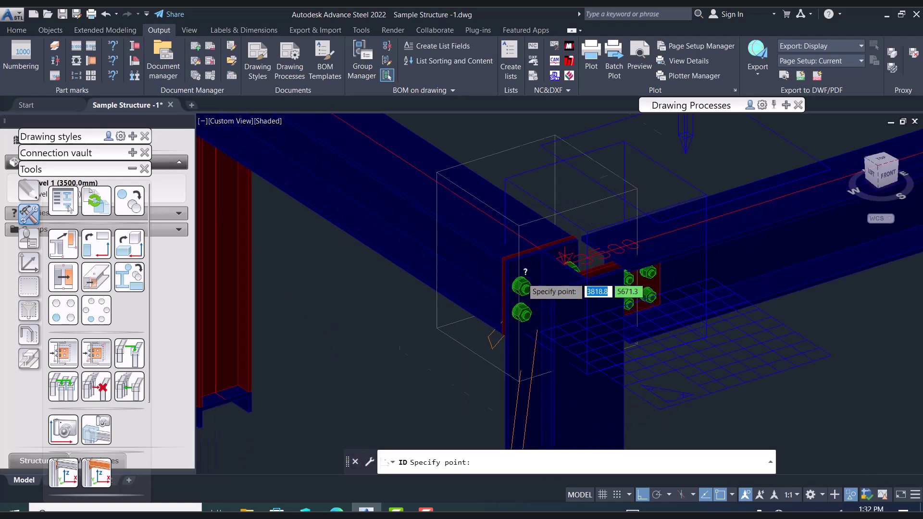
{"action": "scroll", "coordinate": [521, 284], "scroll_direction": "up", "scroll_amount": 6}
{"action": "left_click", "coordinate": [477, 209]}
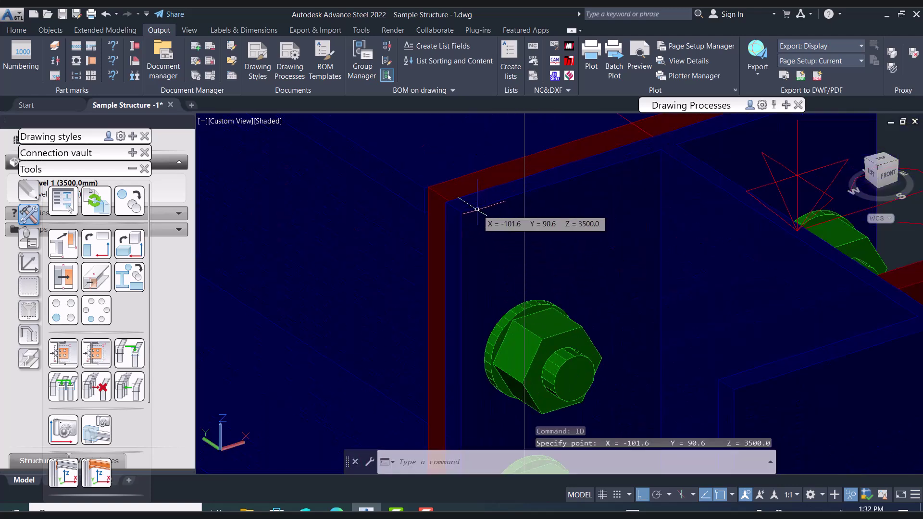
Describe the copied camera at the top of column A-1 as "+3500 Level" and close its properties
{"action": "scroll", "coordinate": [478, 211], "scroll_direction": "down", "scroll_amount": 6}
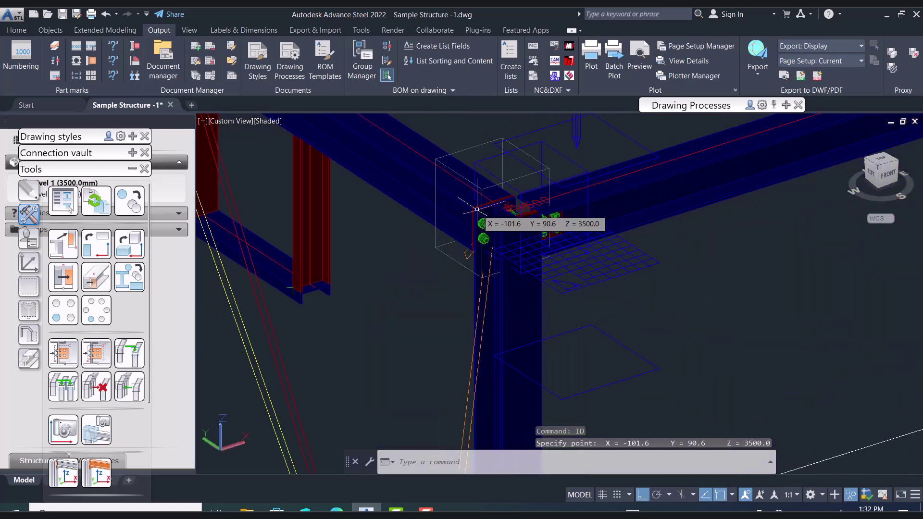
{"action": "double_click", "coordinate": [546, 127]}
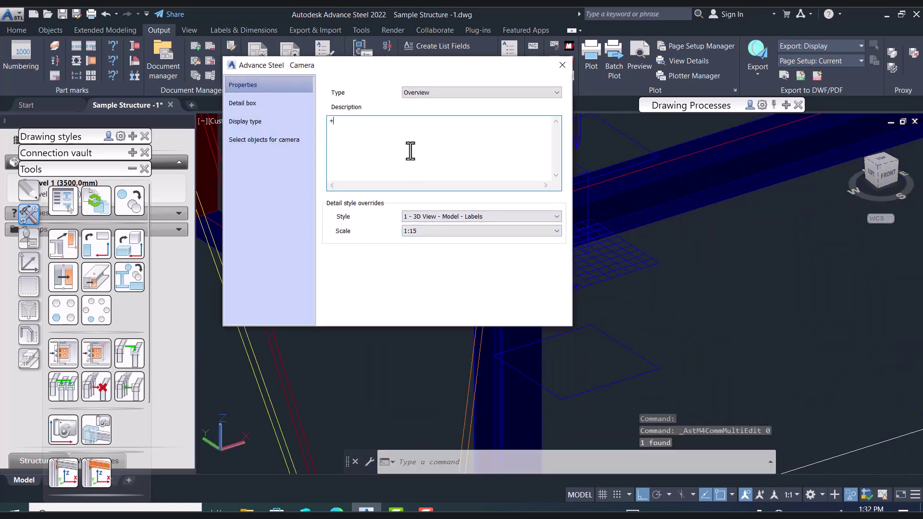
{"action": "type", "text": "+35"}
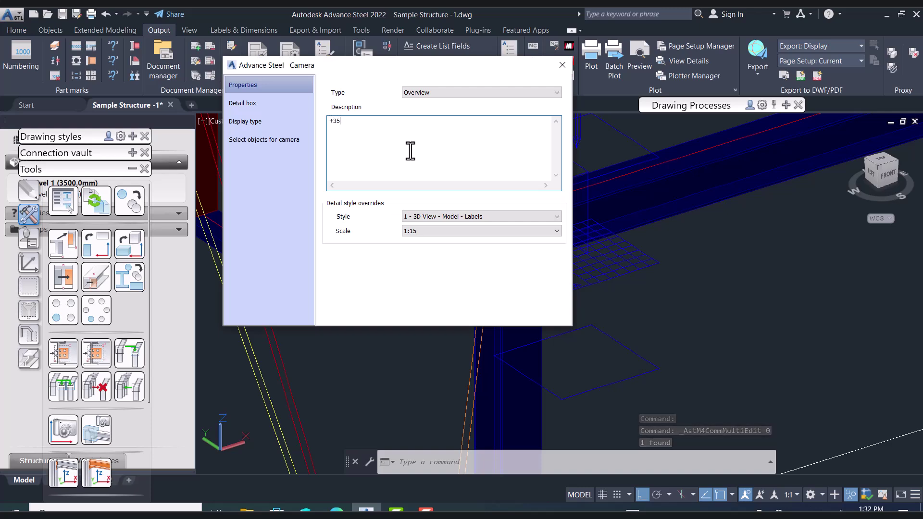
{"action": "type", "text": "00 L"}
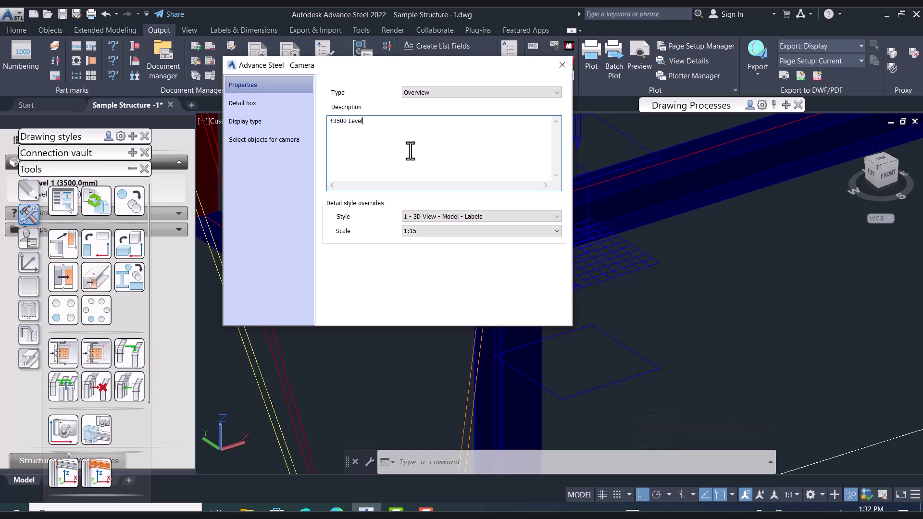
{"action": "type", "text": "evel"}
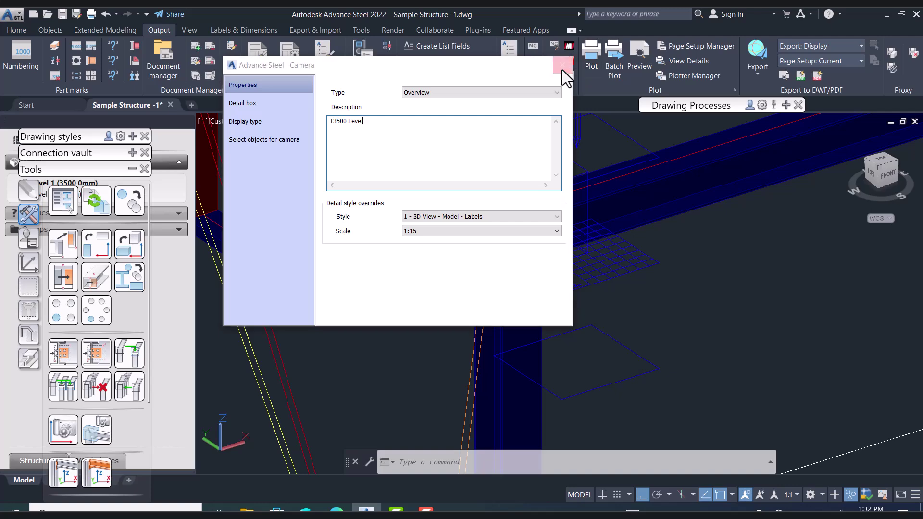
{"action": "left_click", "coordinate": [562, 65]}
Rotate the UCS about its X axis so that its XY plane stands vertical at column A-1
{"action": "scroll", "coordinate": [603, 232], "scroll_direction": "down", "scroll_amount": 4}
{"action": "middle_click_drag", "start_coordinate": [601, 305], "coordinate": [542, 371], "text": "shift"}
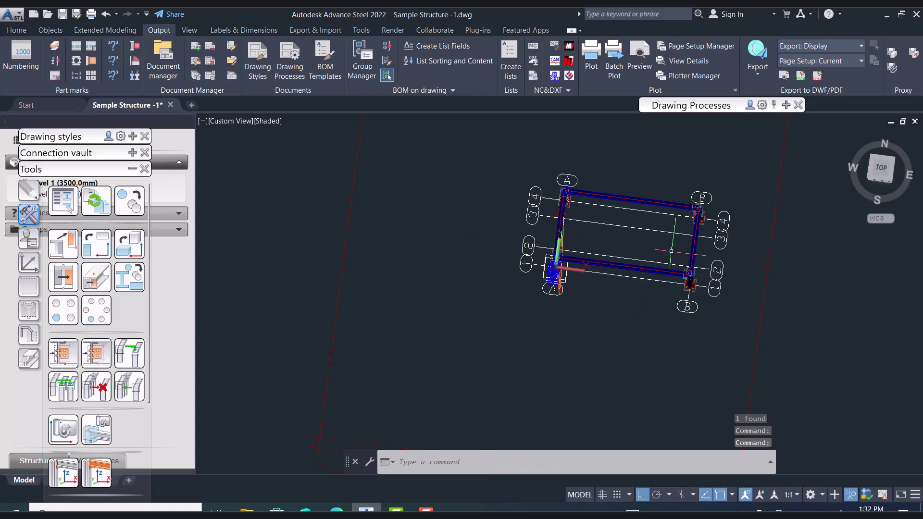
{"action": "middle_click_drag", "start_coordinate": [618, 309], "coordinate": [664, 278], "text": "shift"}
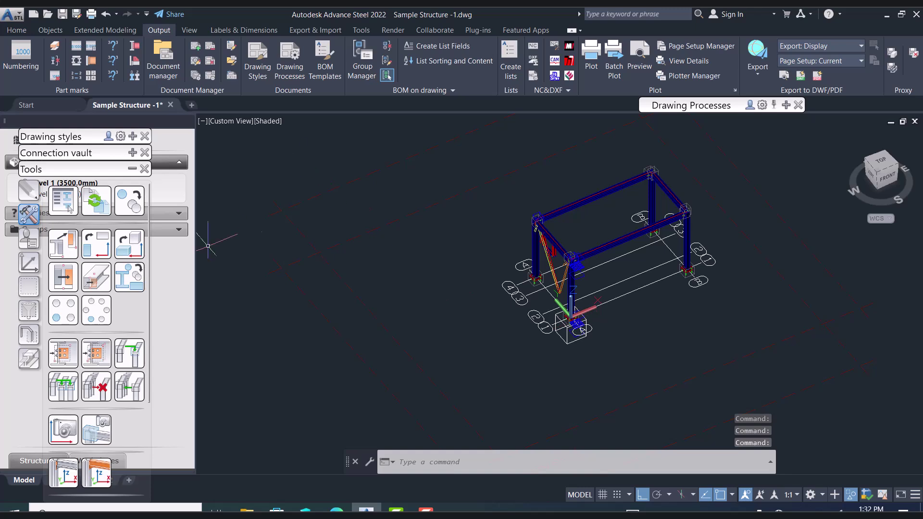
{"action": "left_click", "coordinate": [30, 263]}
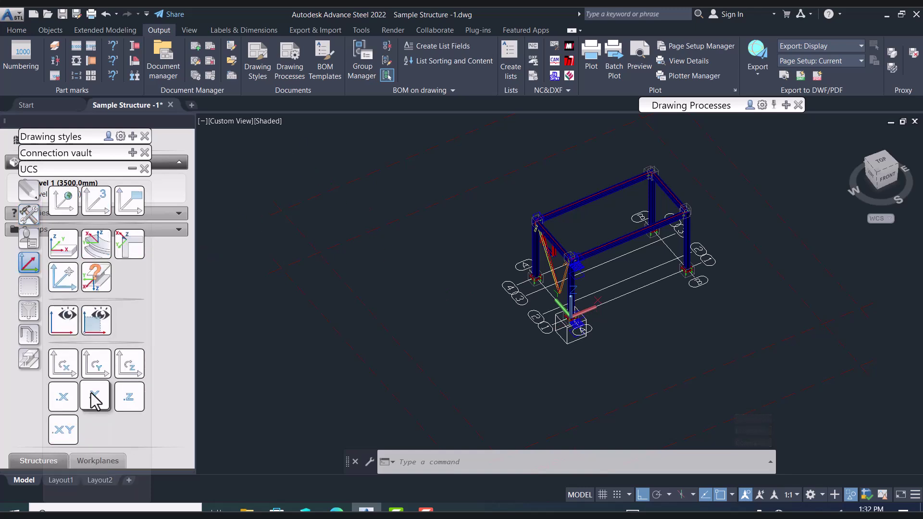
{"action": "left_click", "coordinate": [63, 366]}
{"action": "scroll", "coordinate": [575, 343], "scroll_direction": "up", "scroll_amount": 6}
{"action": "scroll", "coordinate": [577, 245], "scroll_direction": "up", "scroll_amount": 5}
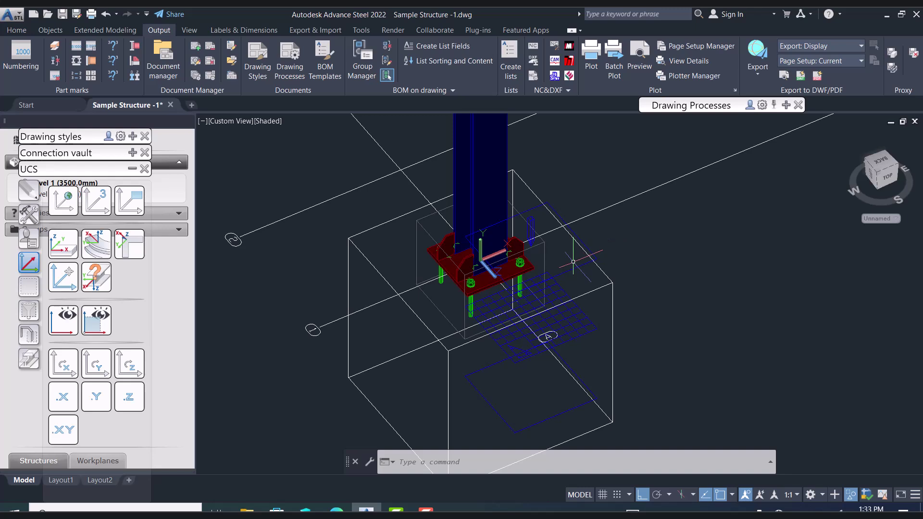
Place a new camera on grid line 1 between axes A and B and close its properties with type none
{"action": "scroll", "coordinate": [573, 262], "scroll_direction": "down", "scroll_amount": 3}
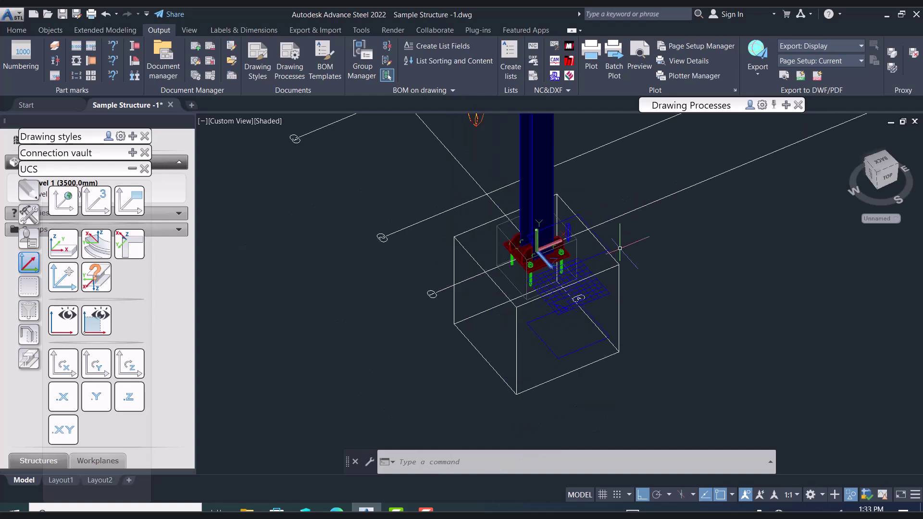
{"action": "scroll", "coordinate": [663, 272], "scroll_direction": "down", "scroll_amount": 3}
{"action": "middle_click_drag", "start_coordinate": [662, 272], "coordinate": [595, 233], "text": "shift"}
{"action": "middle_click_drag", "start_coordinate": [649, 247], "coordinate": [647, 305]}
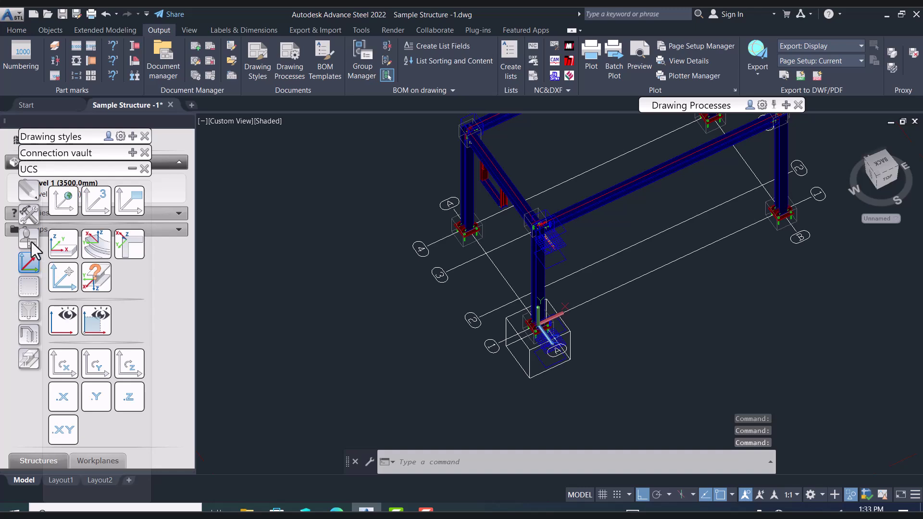
{"action": "left_click", "coordinate": [30, 240]}
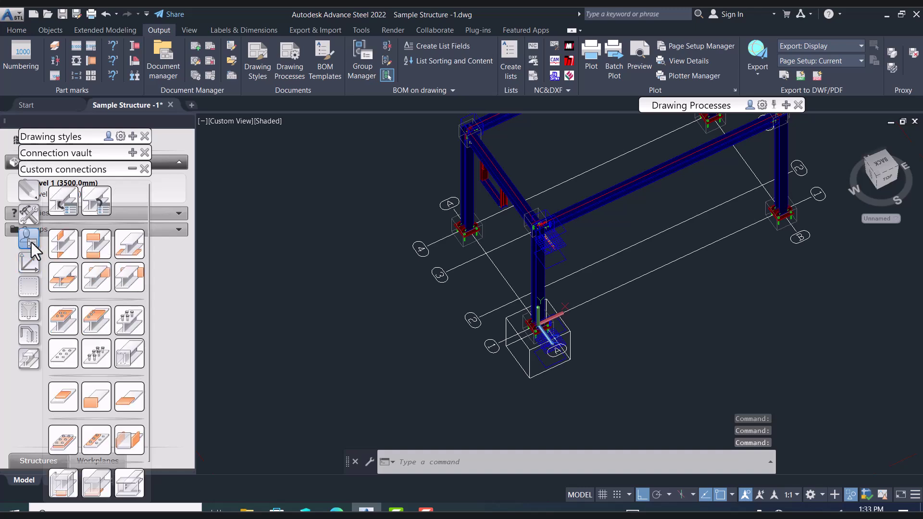
{"action": "left_click", "coordinate": [28, 216]}
{"action": "left_click", "coordinate": [63, 430]}
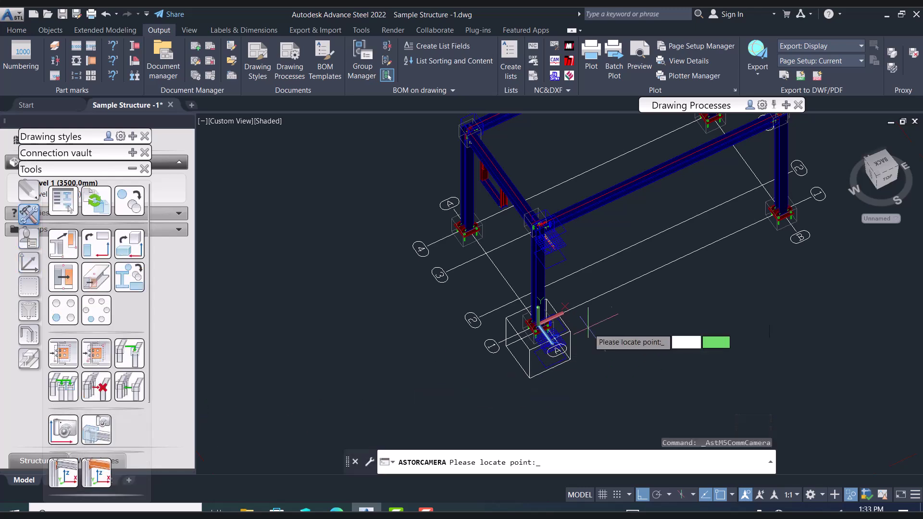
{"action": "left_click", "coordinate": [673, 260]}
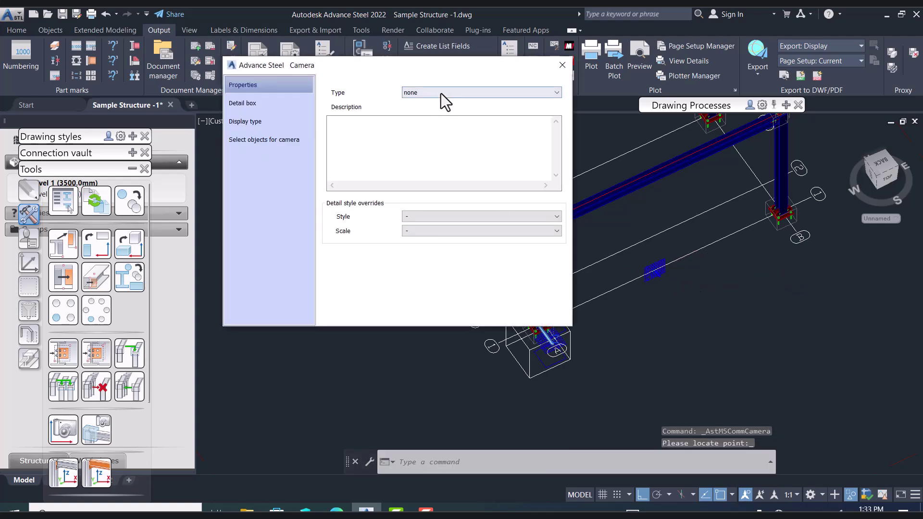
{"action": "left_click", "coordinate": [441, 93]}
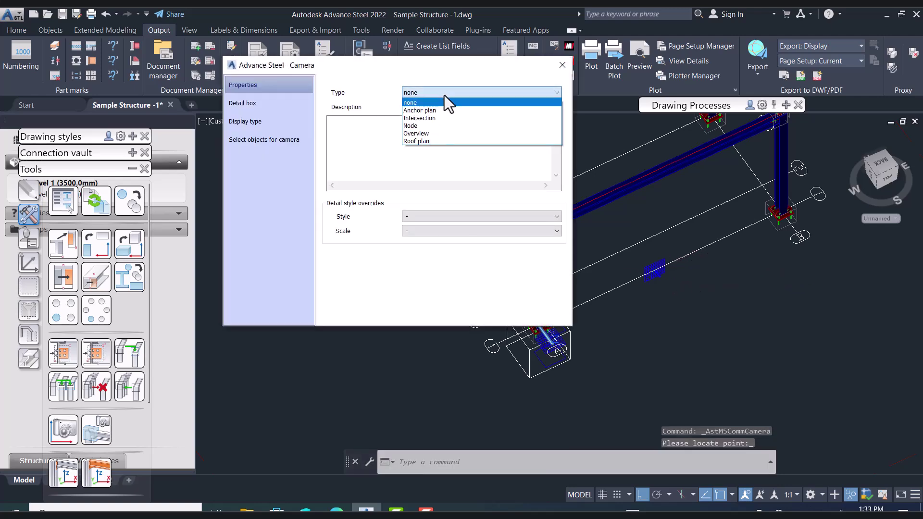
{"action": "left_click", "coordinate": [564, 65]}
{"action": "left_click", "coordinate": [563, 65]}
Try to match the properties of the camera at the base of column A-1 onto the camera on grid line 1
{"action": "scroll", "coordinate": [547, 351], "scroll_direction": "up", "scroll_amount": 5}
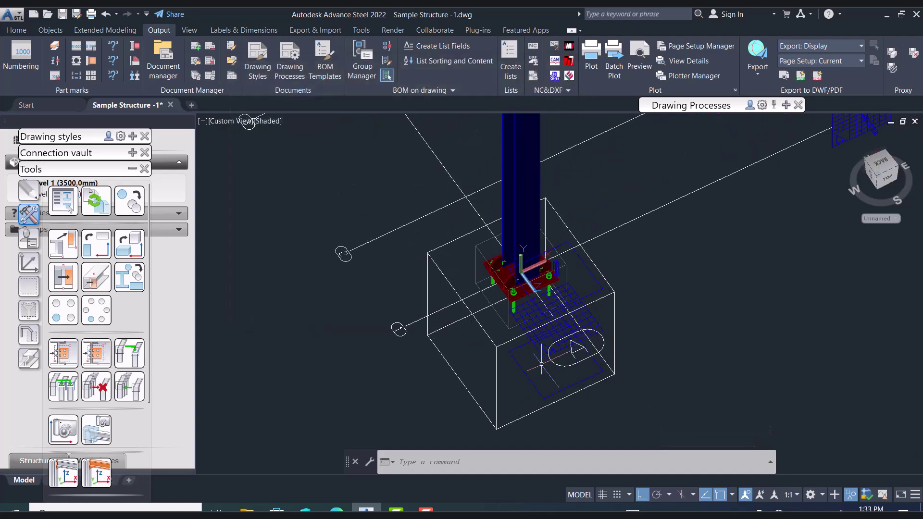
{"action": "left_click", "coordinate": [534, 345]}
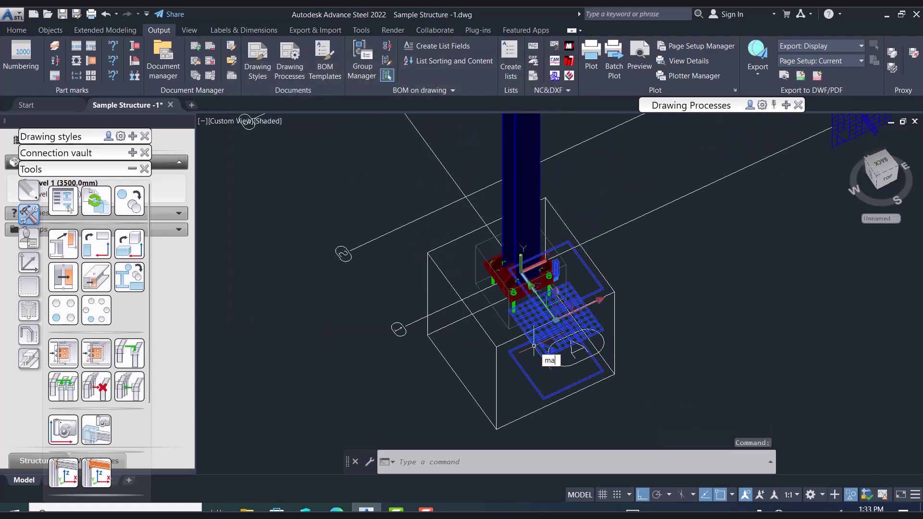
{"action": "key", "text": "Return"}
{"action": "middle_click_drag", "start_coordinate": [783, 248], "coordinate": [630, 329]}
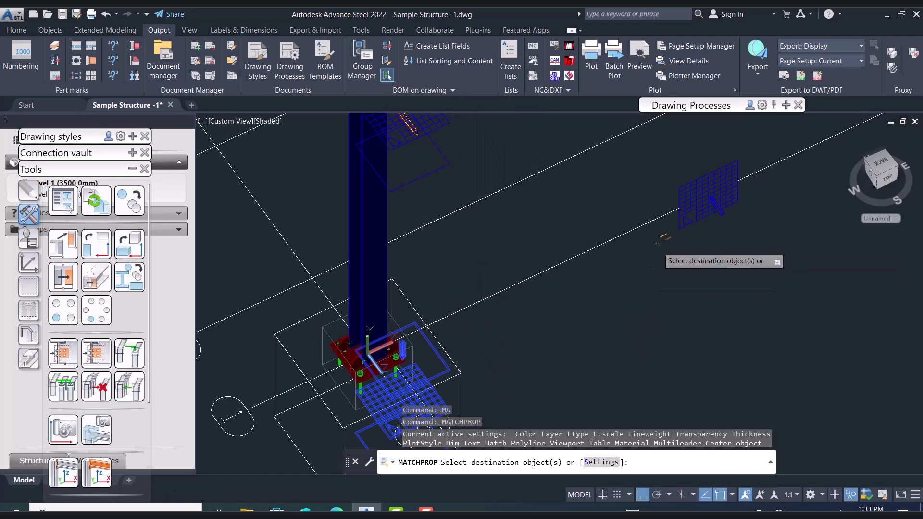
{"action": "left_click", "coordinate": [682, 189]}
{"action": "left_click", "coordinate": [721, 198]}
{"action": "left_click", "coordinate": [718, 206]}
{"action": "right_click", "coordinate": [673, 186]}
{"action": "left_click", "coordinate": [682, 187]}
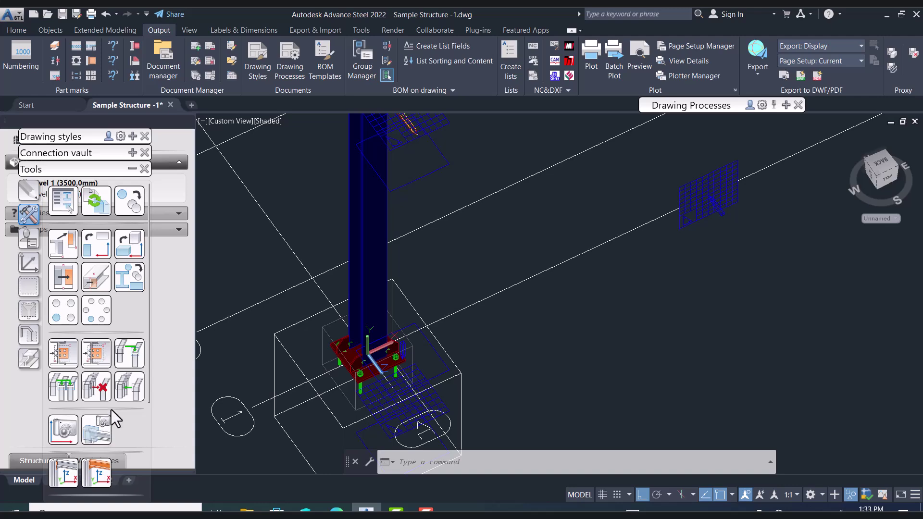
Set the grid line 1 camera's type to Overview and its detail style to "0 - Elevation View - Line"
{"action": "double_click", "coordinate": [687, 200]}
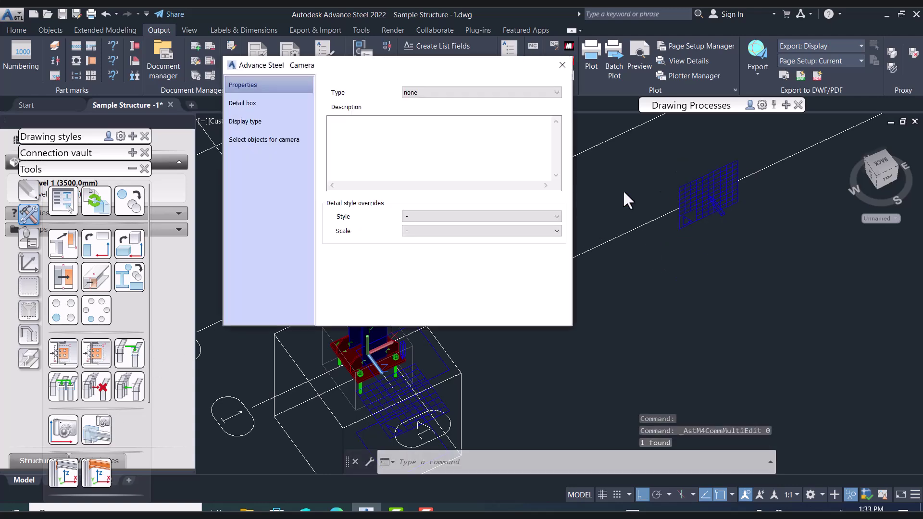
{"action": "left_click", "coordinate": [425, 95]}
{"action": "left_click", "coordinate": [428, 124]}
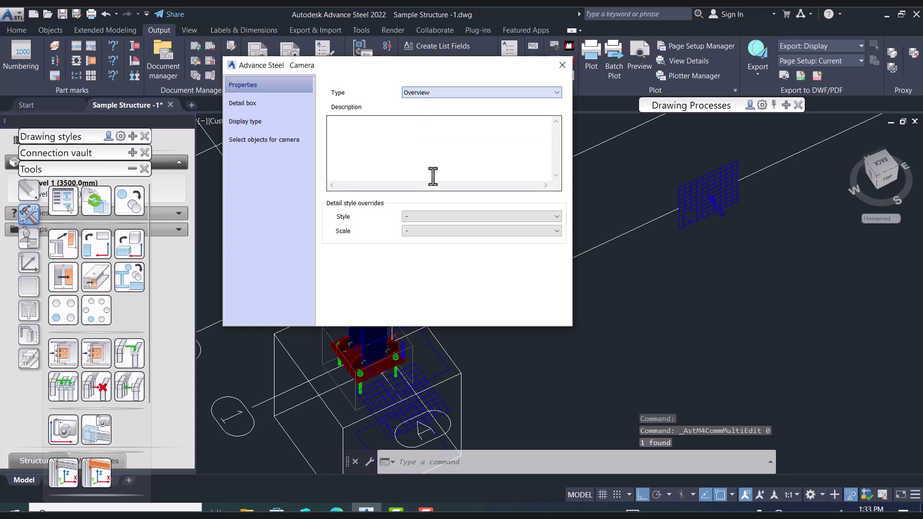
{"action": "left_click", "coordinate": [443, 214]}
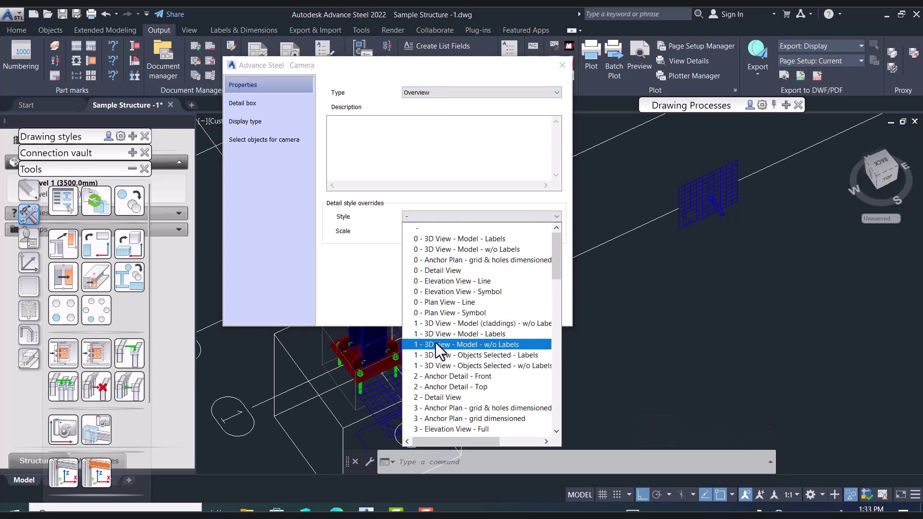
{"action": "left_click", "coordinate": [451, 282]}
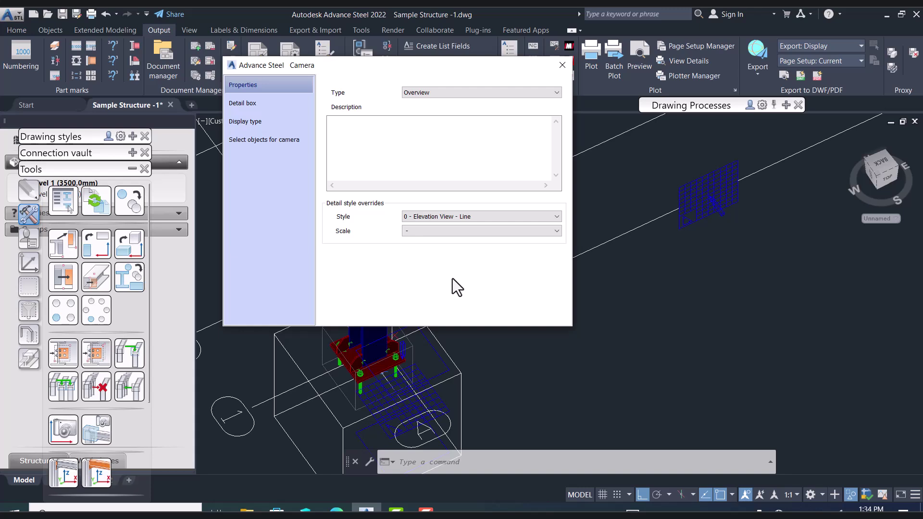
Set the grid line 1 camera's scale to 1:15 and its description to "Front View"
{"action": "left_click", "coordinate": [456, 231]}
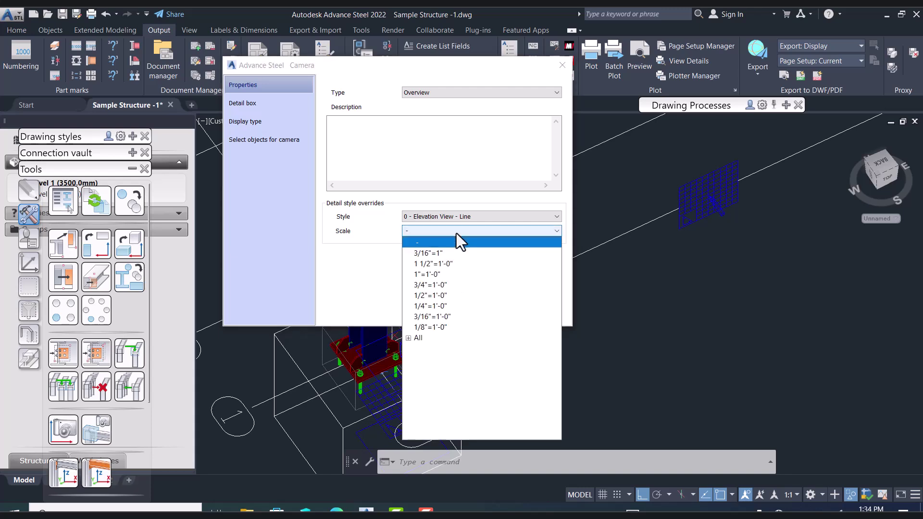
{"action": "left_click", "coordinate": [408, 338]}
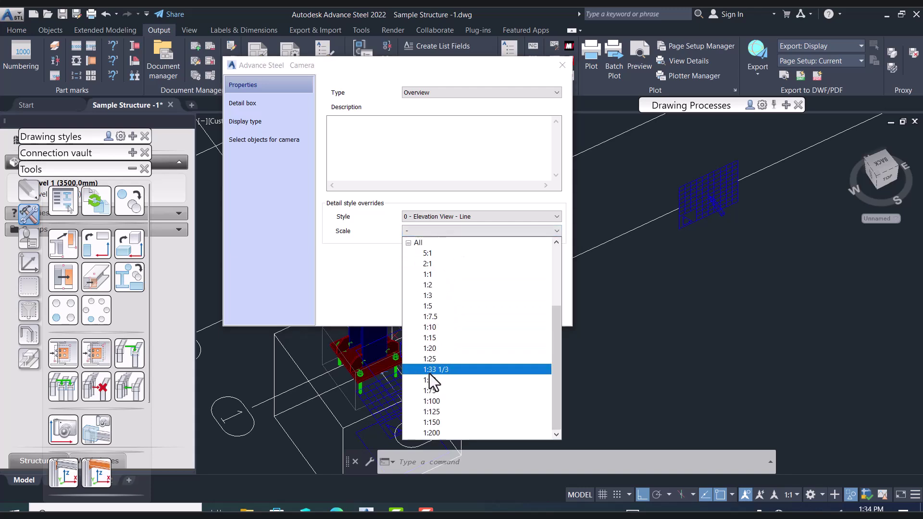
{"action": "left_click", "coordinate": [429, 337]}
{"action": "left_click", "coordinate": [387, 163]}
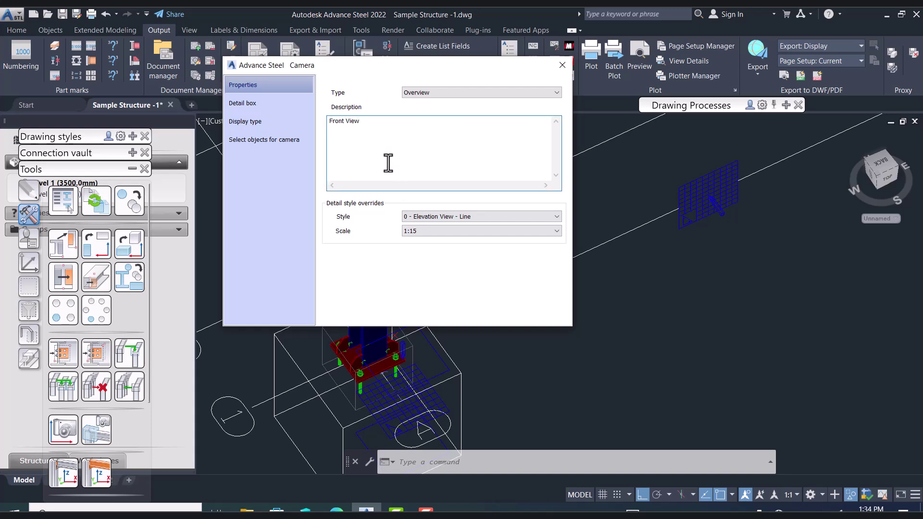
Enable the front and rear z-viewport limits in the "Front View" camera's detail box and close its properties
{"action": "left_click", "coordinate": [241, 104]}
{"action": "left_click", "coordinate": [333, 97]}
{"action": "left_click", "coordinate": [344, 112]}
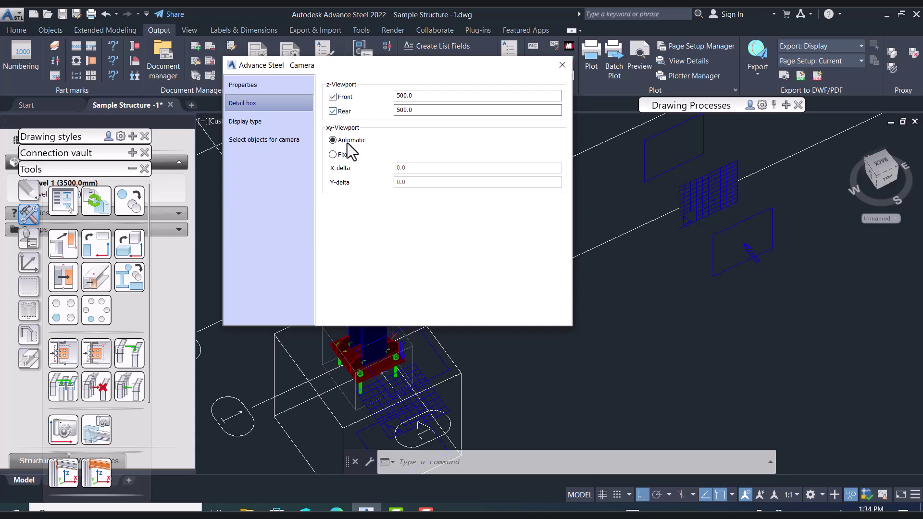
{"action": "left_click", "coordinate": [260, 123]}
{"action": "left_click", "coordinate": [255, 145]}
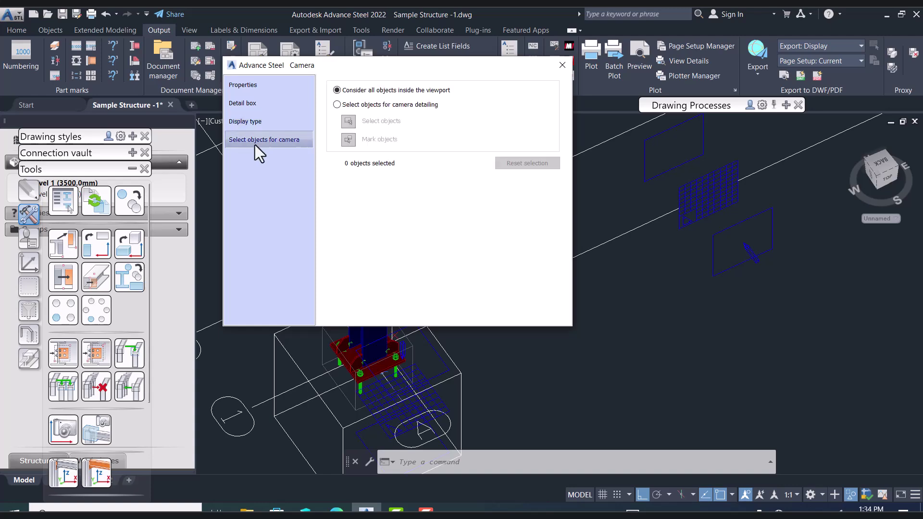
{"action": "left_click", "coordinate": [561, 64]}
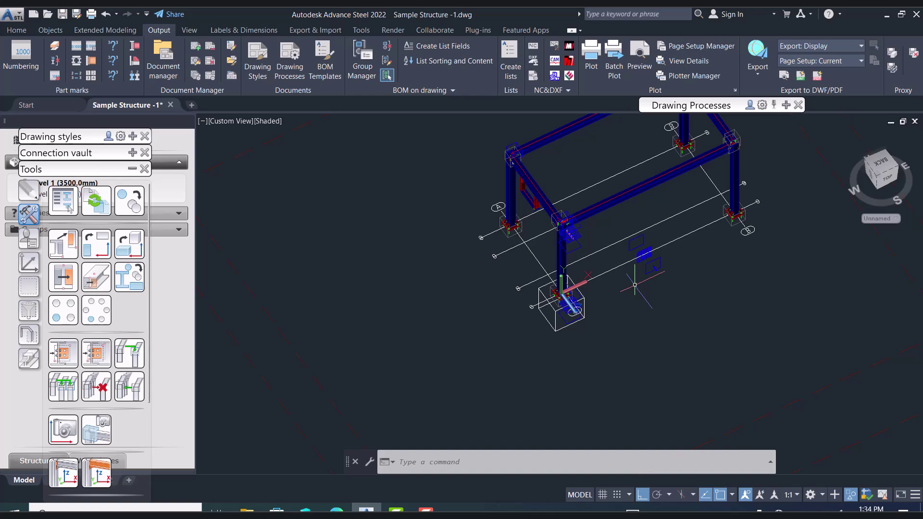
Return the model to its home isometric view
{"action": "middle_click_drag", "start_coordinate": [634, 274], "coordinate": [630, 373]}
{"action": "left_click", "coordinate": [887, 174]}
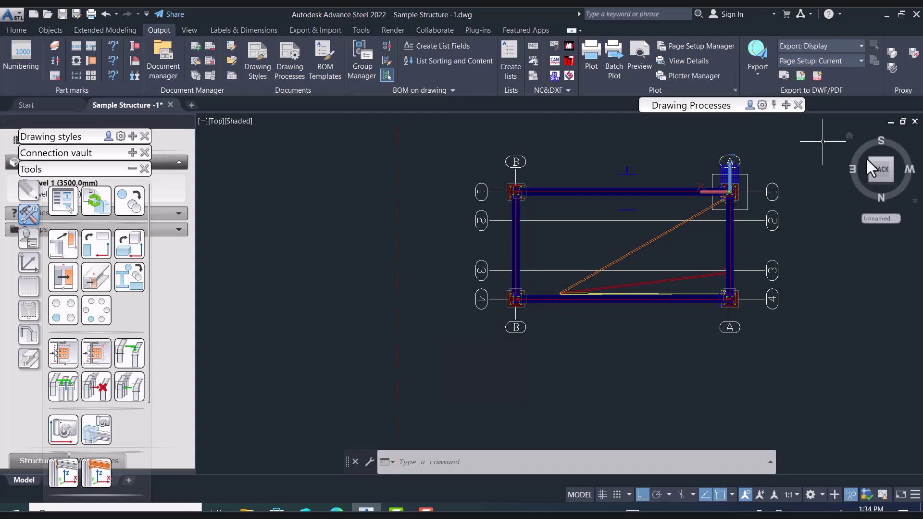
{"action": "left_click", "coordinate": [871, 177]}
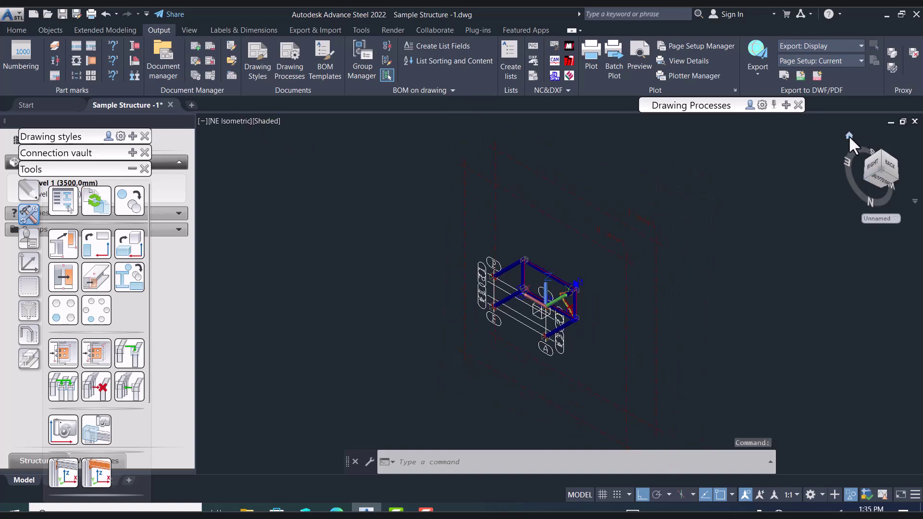
{"action": "left_click", "coordinate": [849, 135]}
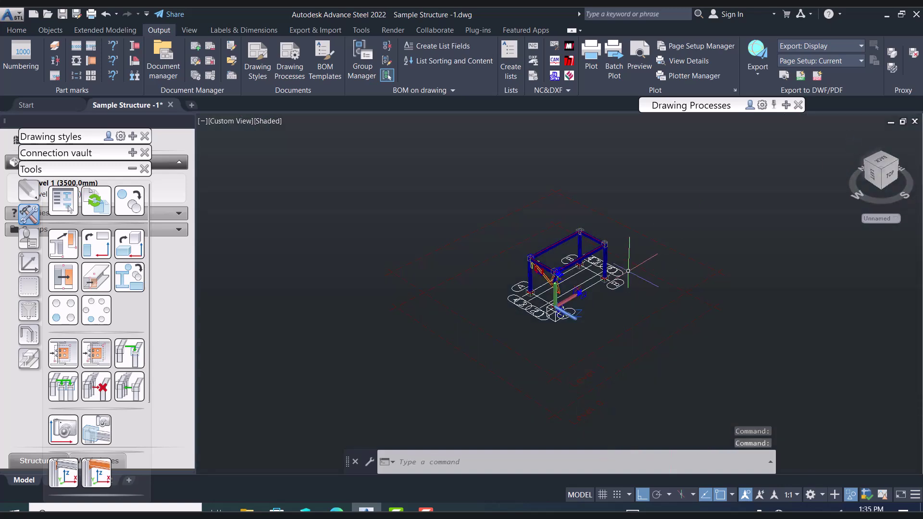
Reset the UCS to World and align it with the current isometric view
{"action": "left_click", "coordinate": [893, 218]}
{"action": "left_click", "coordinate": [893, 229]}
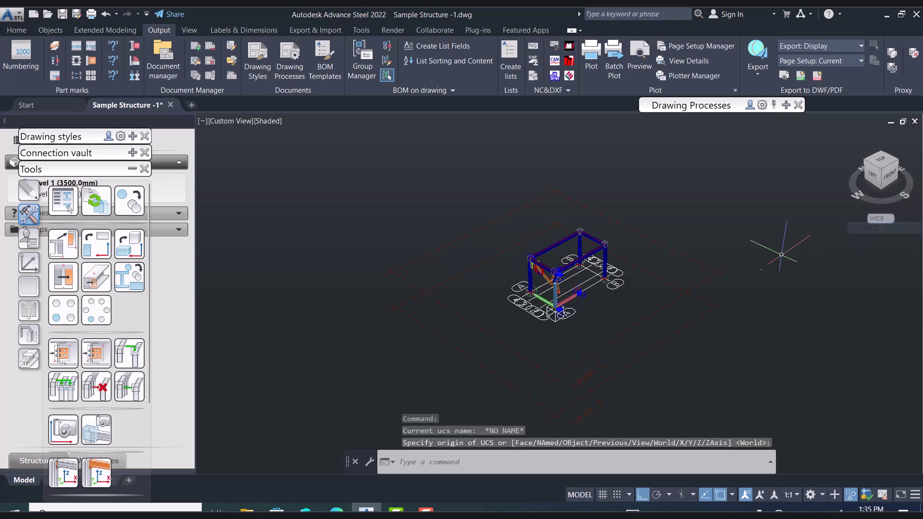
{"action": "left_click", "coordinate": [29, 263]}
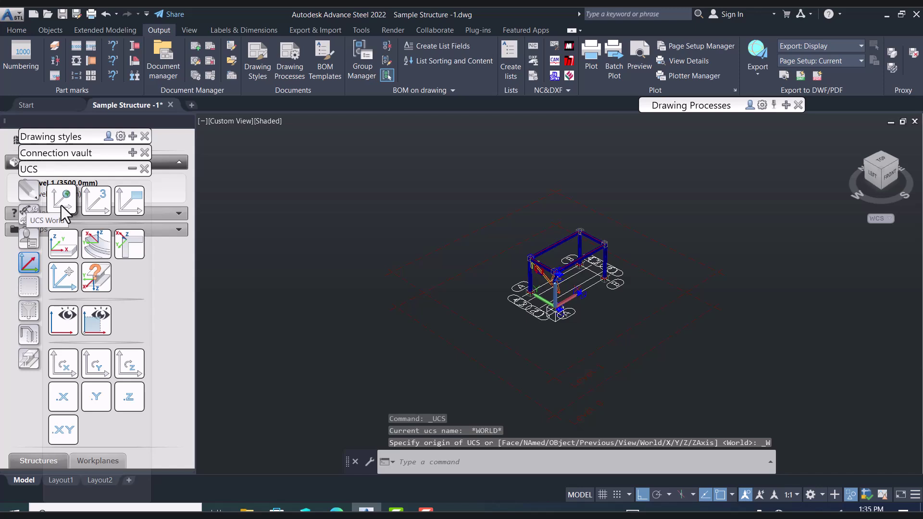
{"action": "left_click", "coordinate": [126, 201]}
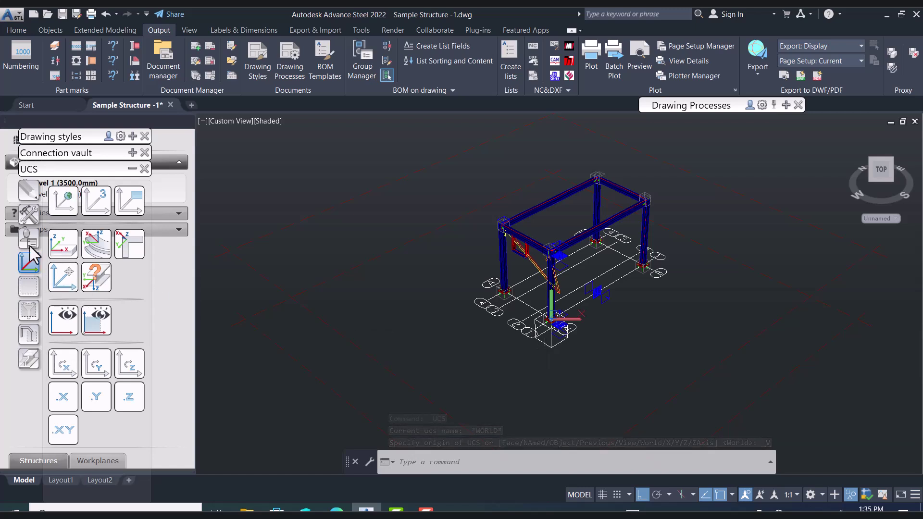
Place a new camera in the empty space below column A-1, with type Overview and description "ISO VIEW"
{"action": "left_click", "coordinate": [29, 214]}
{"action": "left_click", "coordinate": [65, 429]}
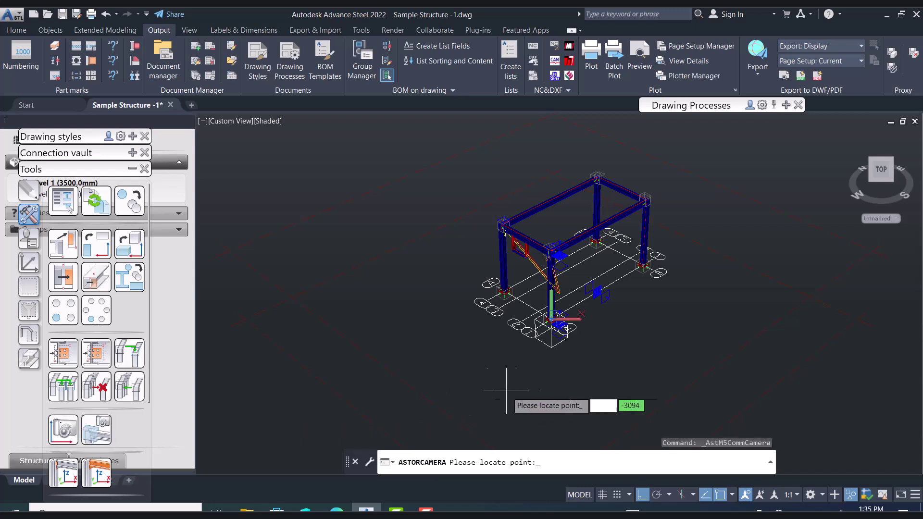
{"action": "left_click", "coordinate": [552, 389]}
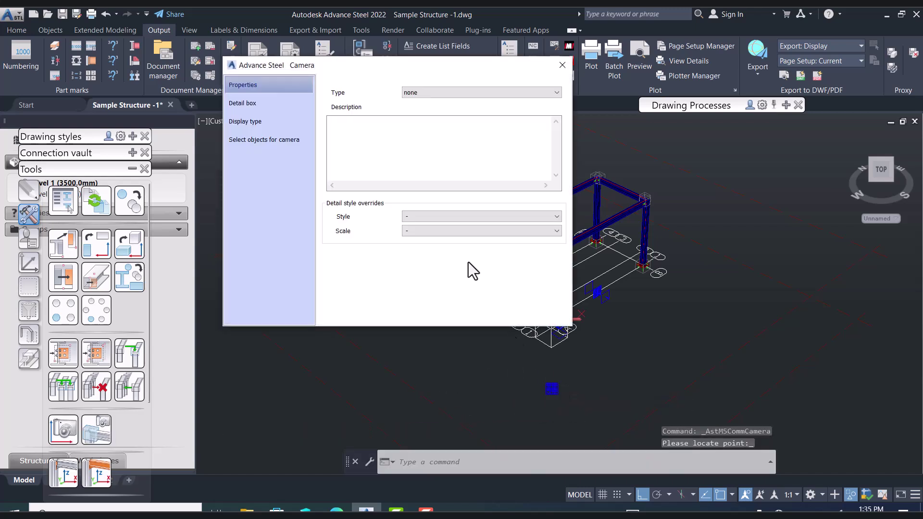
{"action": "left_click", "coordinate": [447, 93]}
{"action": "left_click", "coordinate": [439, 134]}
{"action": "left_click", "coordinate": [412, 154]}
{"action": "type", "text": "ISO Vi"}
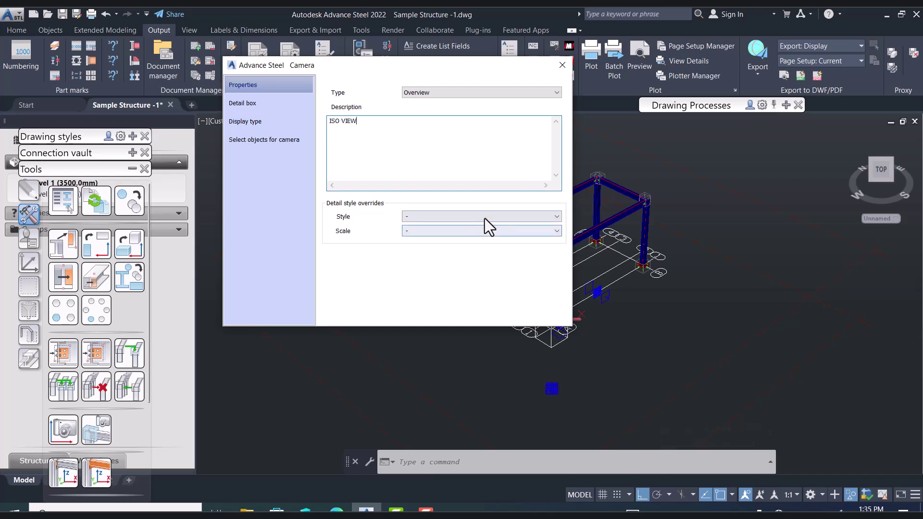
Set the "ISO VIEW" camera's style to "0 - 3D View - Model - Labels" and scale to 1:15, then close its properties
{"action": "left_click", "coordinate": [505, 219]}
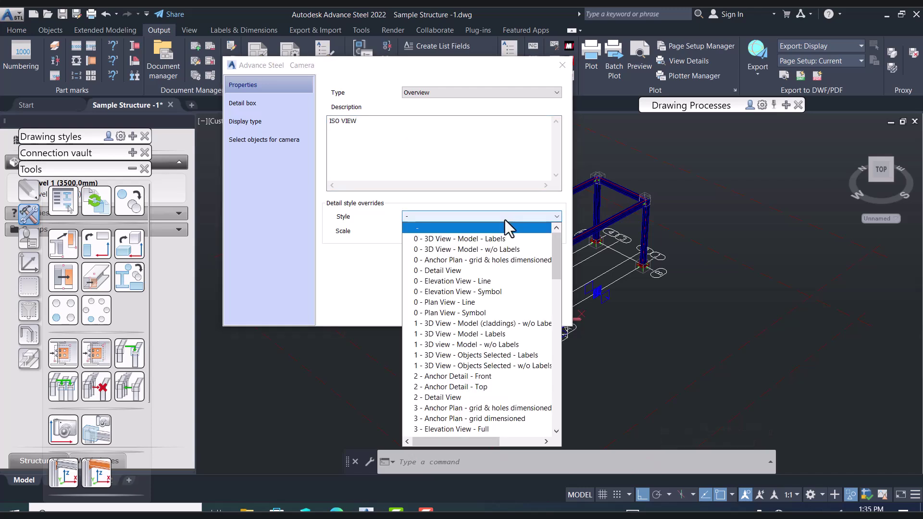
{"action": "left_click", "coordinate": [497, 250]}
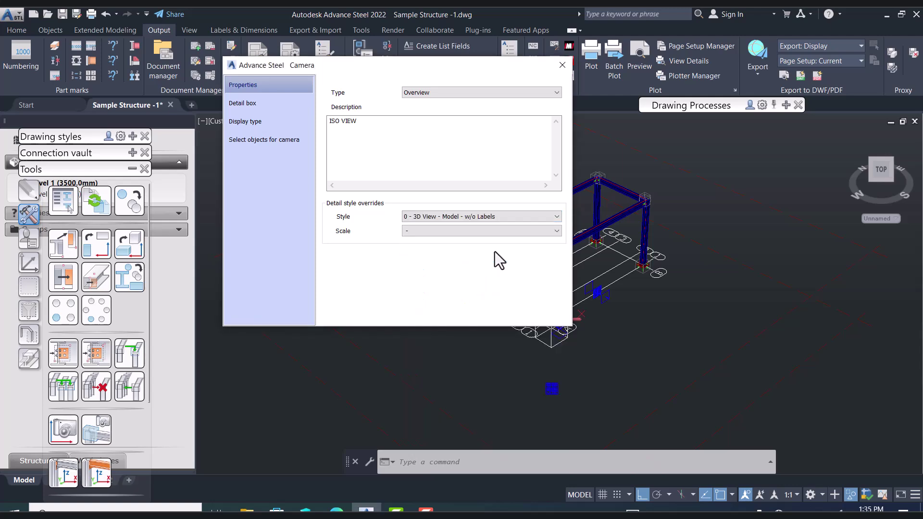
{"action": "left_click", "coordinate": [495, 217]}
{"action": "left_click", "coordinate": [496, 238]}
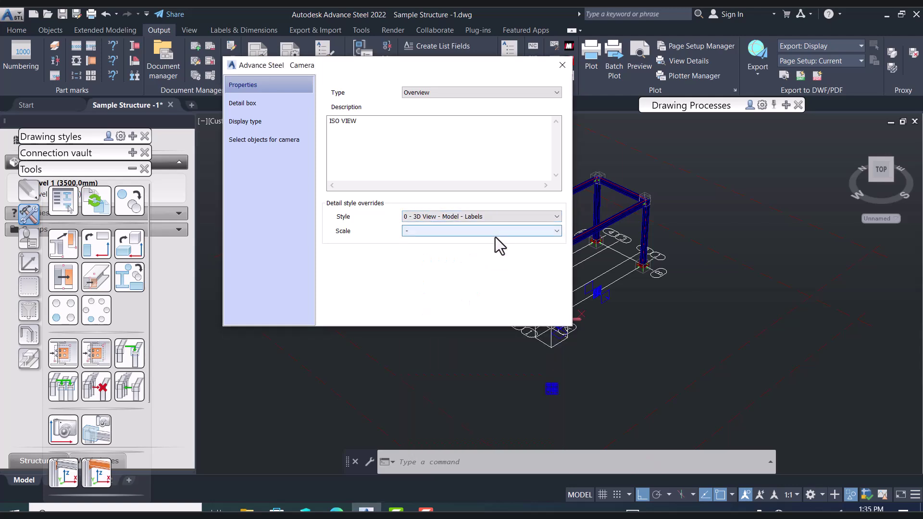
{"action": "left_click", "coordinate": [497, 232]}
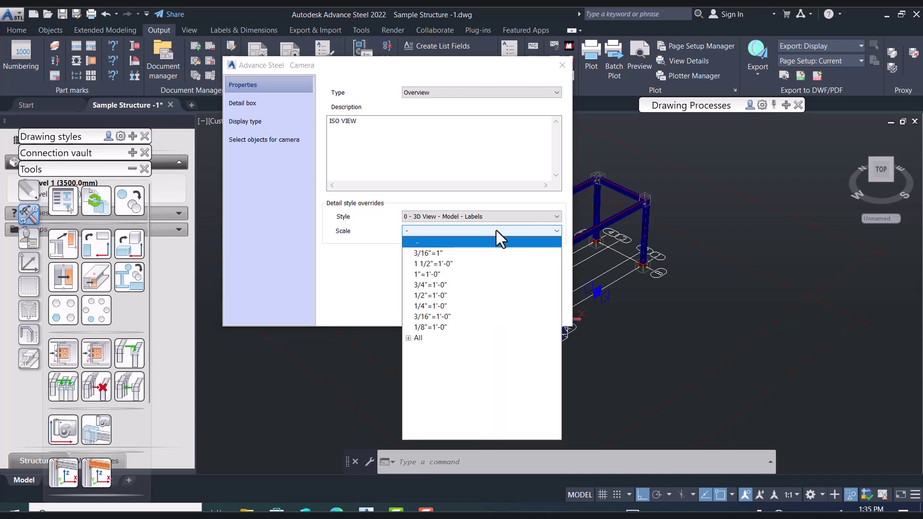
{"action": "scroll", "coordinate": [438, 341], "scroll_direction": "down", "scroll_amount": 5}
{"action": "left_click", "coordinate": [443, 337]}
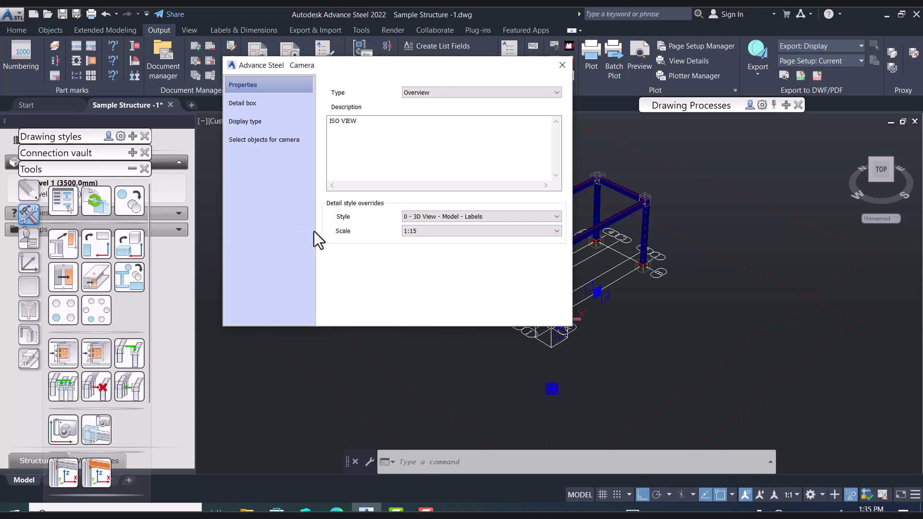
{"action": "left_click", "coordinate": [255, 103]}
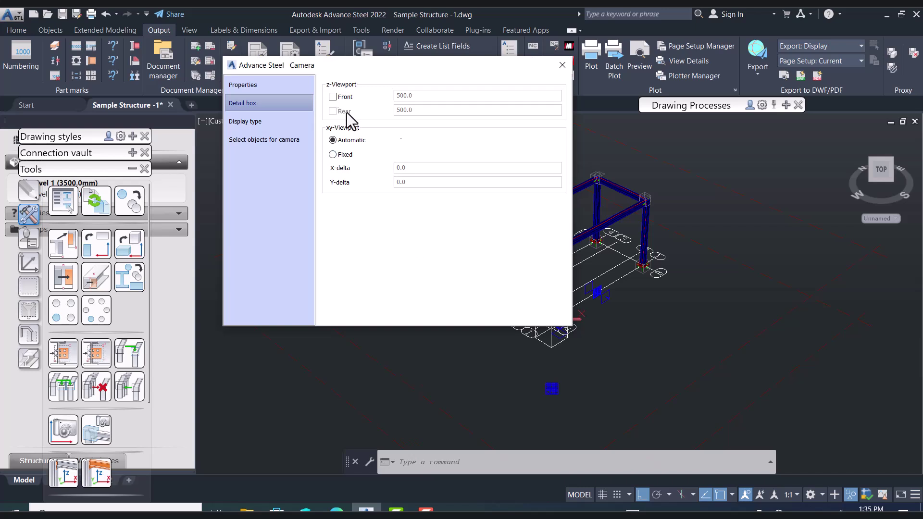
{"action": "left_click", "coordinate": [561, 66]}
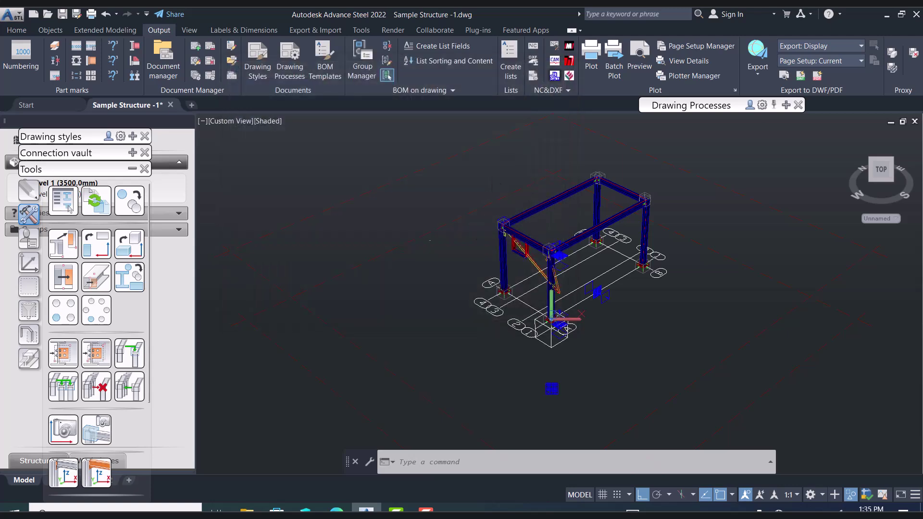
Open the Drawing Process Manager and examine the User drawing processes in the "1 - Cameras" category
{"action": "middle_click_drag", "start_coordinate": [657, 224], "coordinate": [552, 239]}
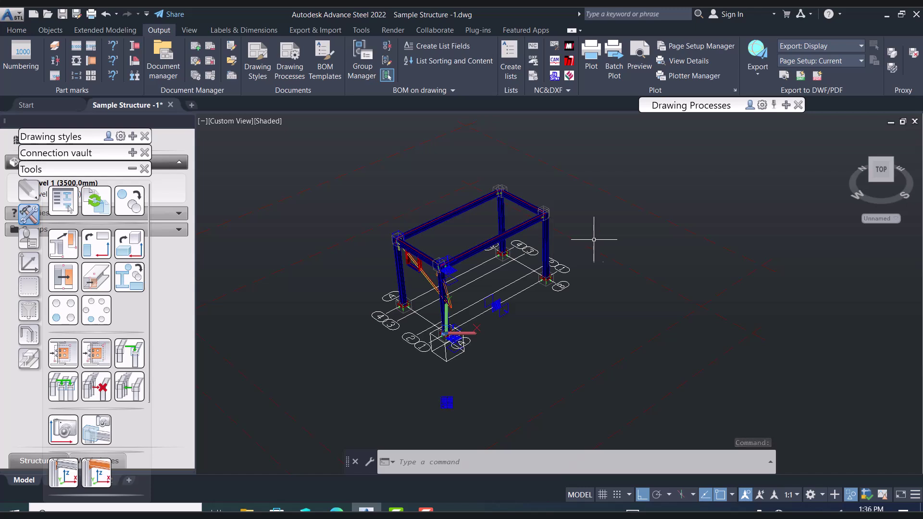
{"action": "left_click", "coordinate": [785, 105]}
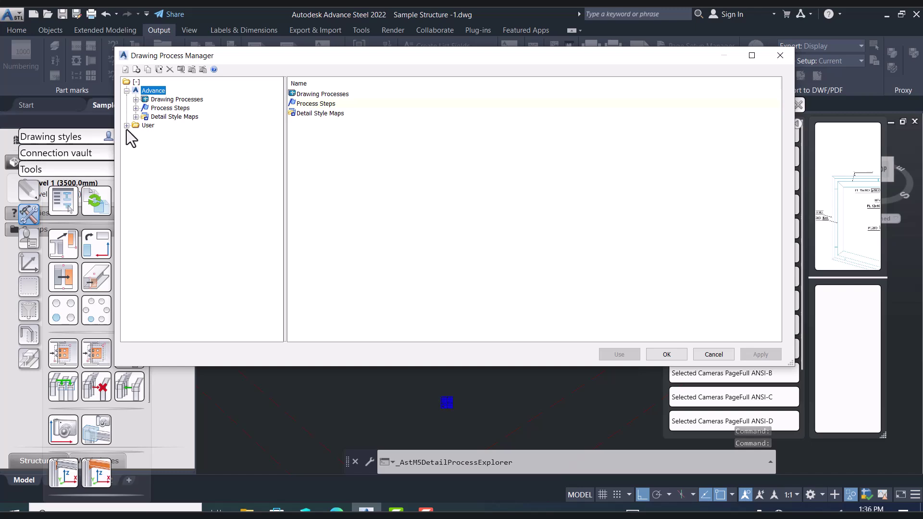
{"action": "left_click", "coordinate": [126, 126]}
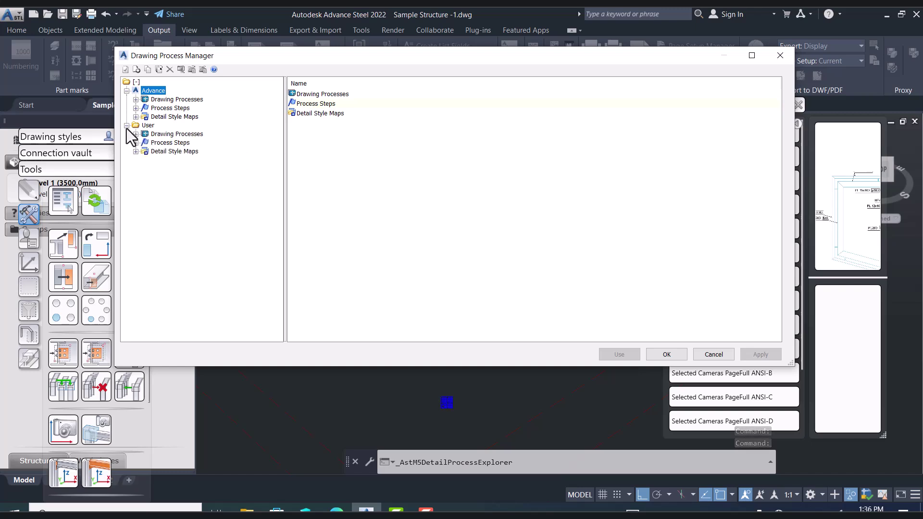
{"action": "left_click", "coordinate": [135, 134]}
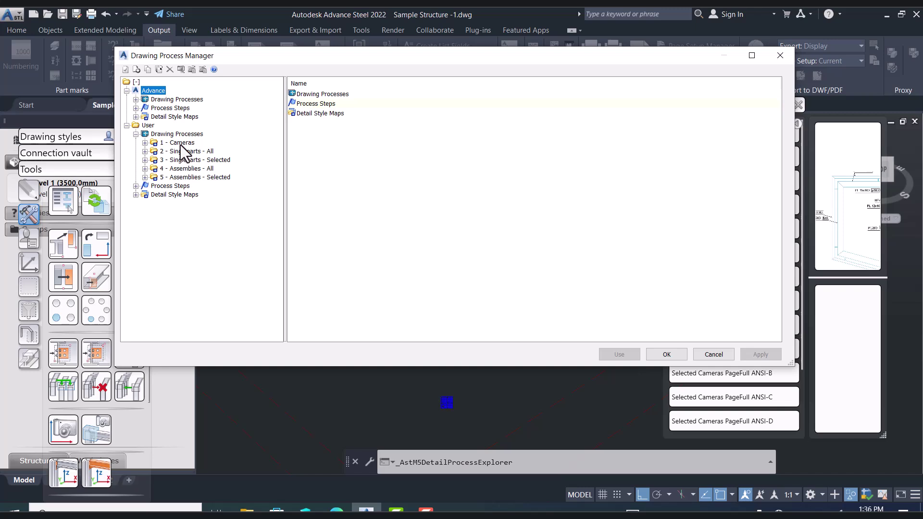
{"action": "left_click", "coordinate": [179, 142]}
{"action": "left_click", "coordinate": [145, 143]}
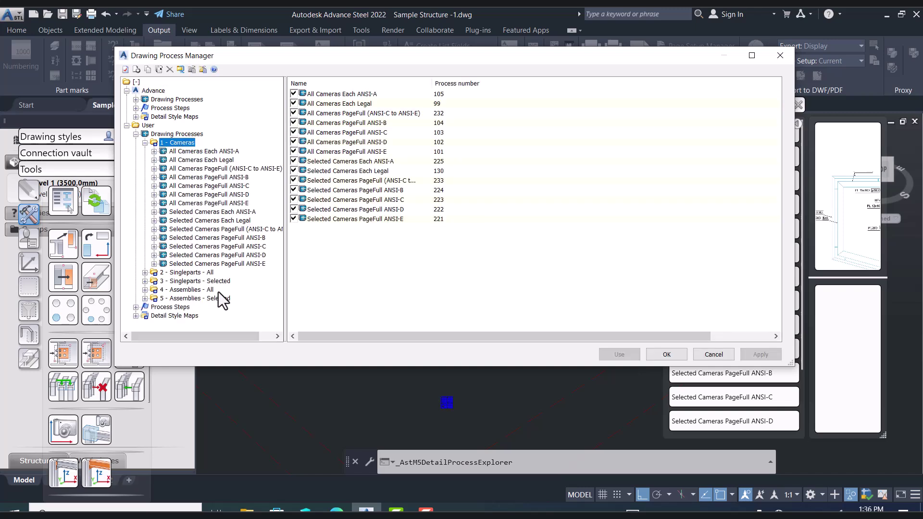
Compare the main definitions of the selected-camera and all-camera PageFull ANSI-D processes, including the arrangement orders and additional steps
{"action": "left_click", "coordinate": [204, 255]}
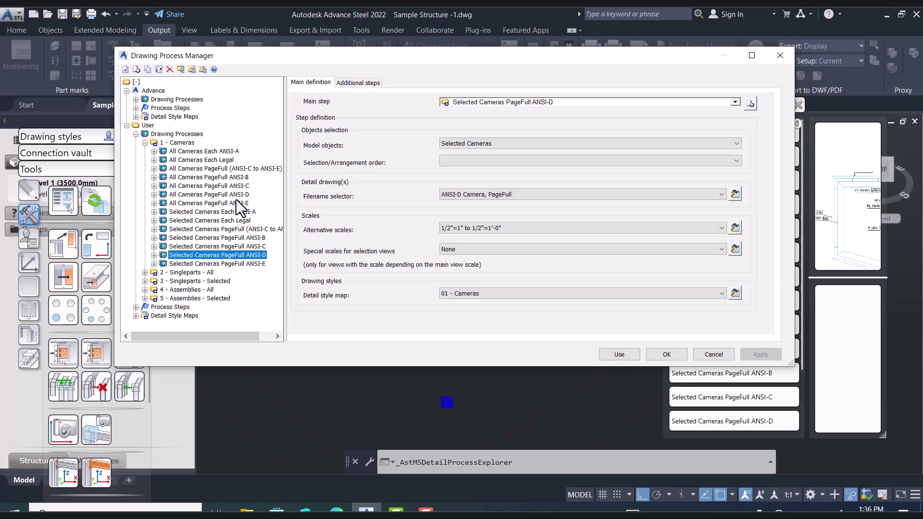
{"action": "left_click", "coordinate": [197, 195]}
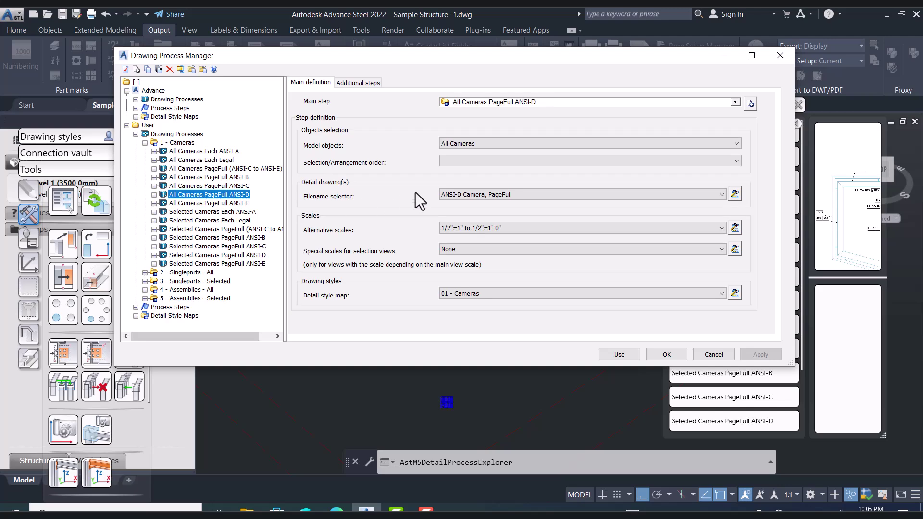
{"action": "left_click", "coordinate": [216, 255]}
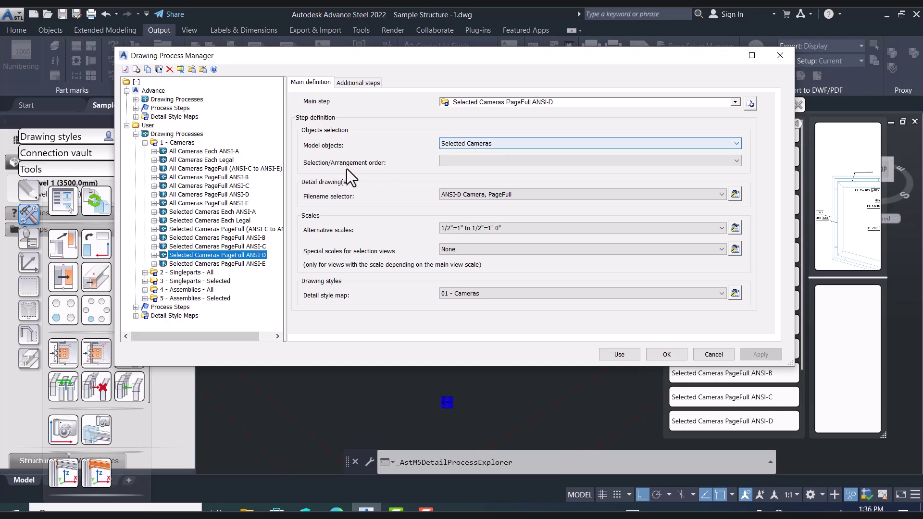
{"action": "left_click", "coordinate": [495, 161]}
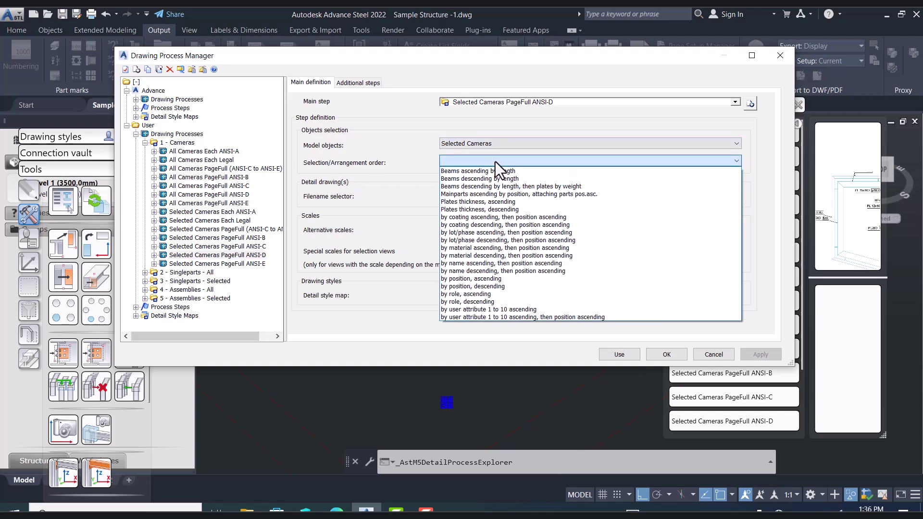
{"action": "left_click", "coordinate": [520, 158]}
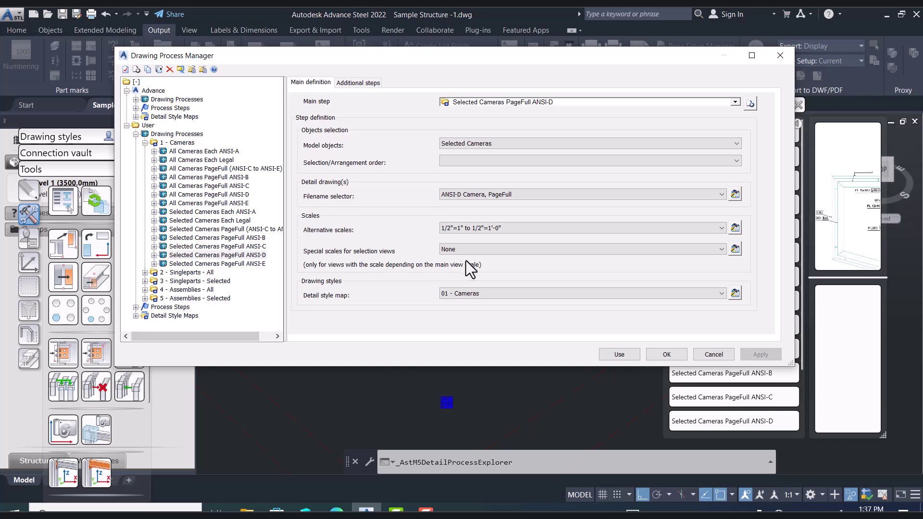
{"action": "left_click", "coordinate": [364, 84]}
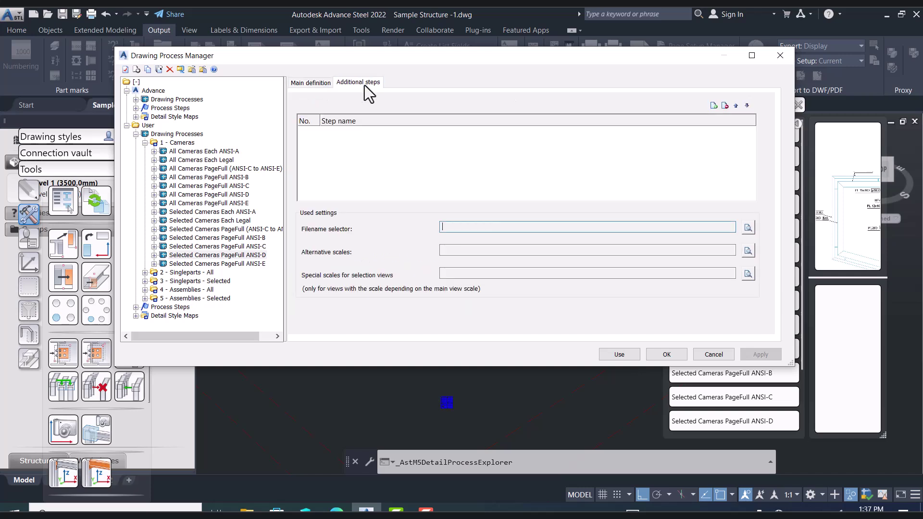
{"action": "left_click", "coordinate": [329, 84]}
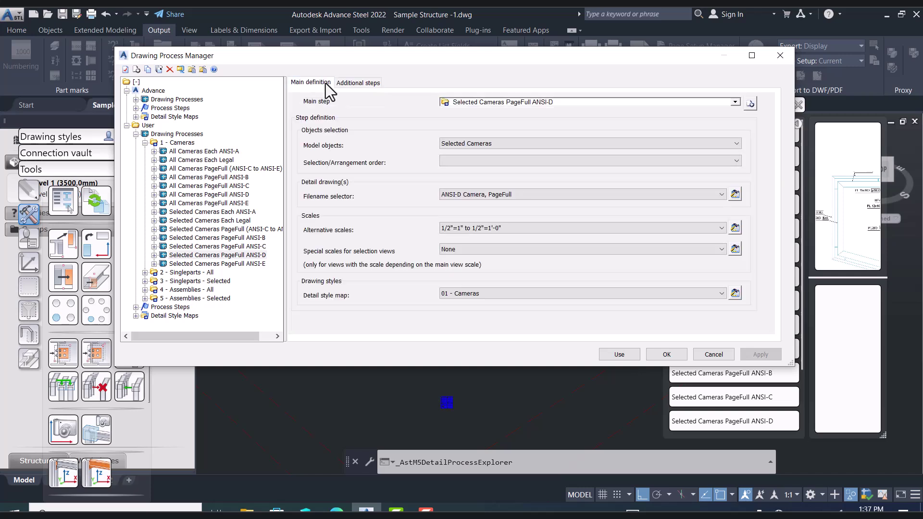
Examine the main and additional steps of "Selected Cameras PageFull ANSI-D", and view the new process step options without creating one
{"action": "left_click", "coordinate": [154, 255]}
{"action": "left_click", "coordinate": [188, 264]}
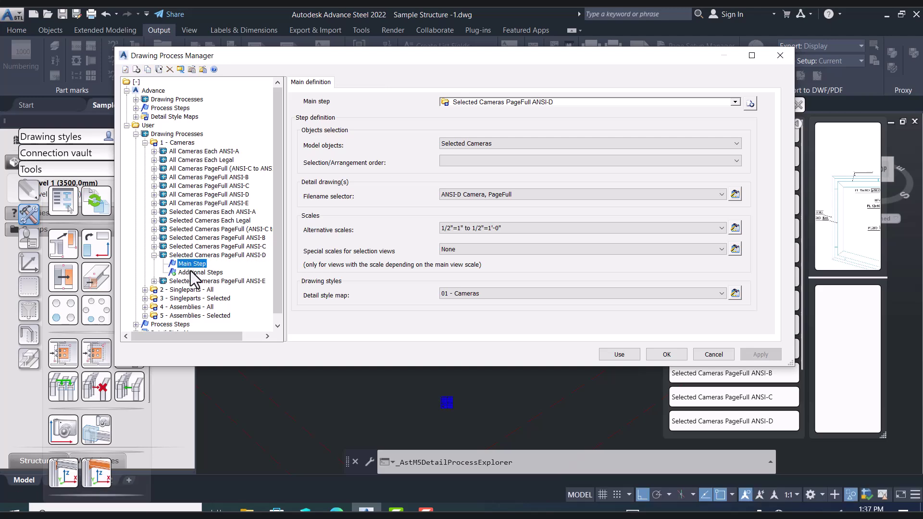
{"action": "left_click", "coordinate": [191, 271]}
{"action": "left_click", "coordinate": [192, 264]}
{"action": "left_click", "coordinate": [194, 256]}
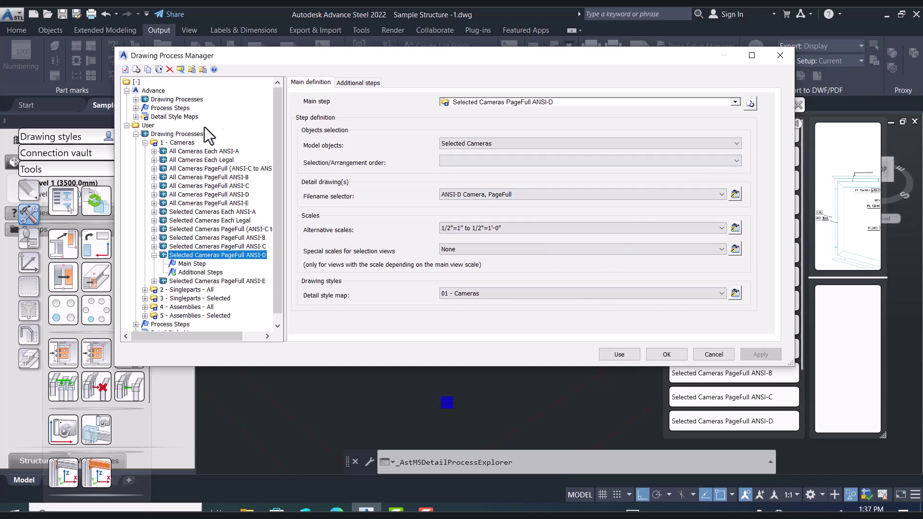
{"action": "left_click", "coordinate": [750, 104]}
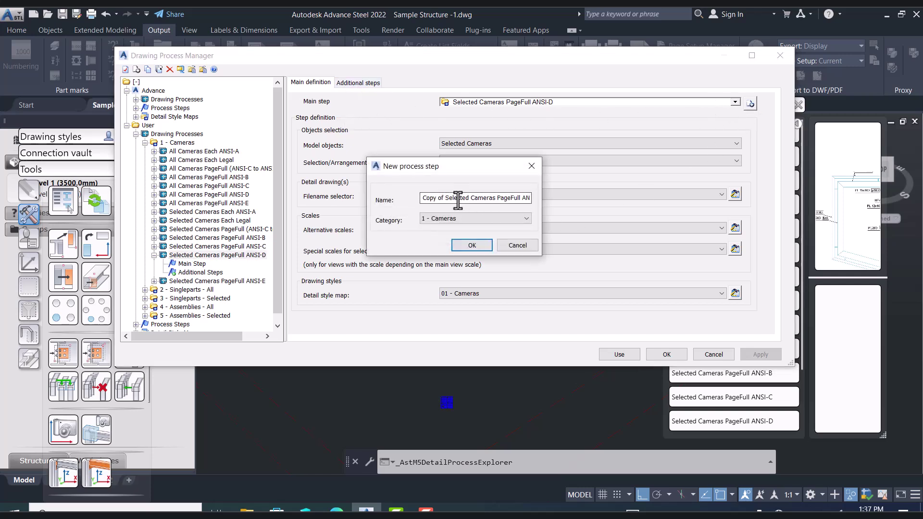
{"action": "left_click", "coordinate": [517, 245]}
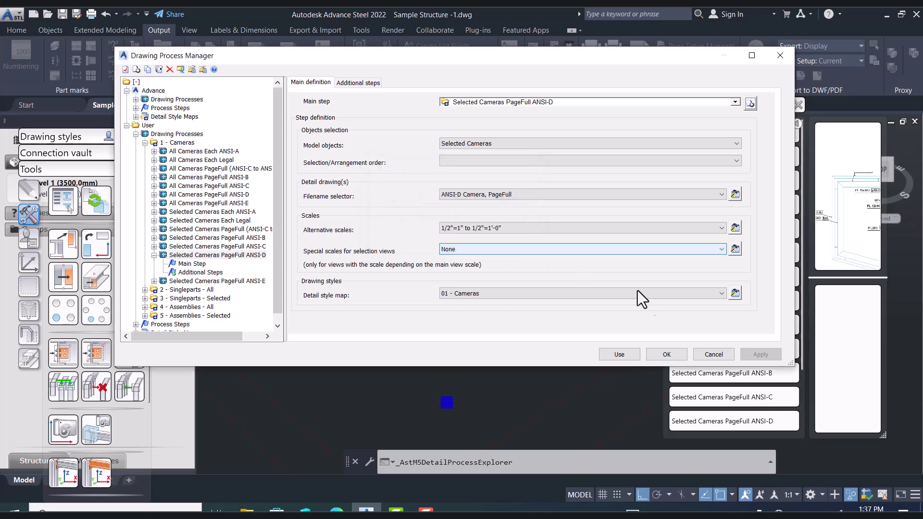
Examine the drawing styles assigned to each camera type in the "01 - Cameras" detail style map, leaving them unchanged
{"action": "left_click", "coordinate": [736, 294]}
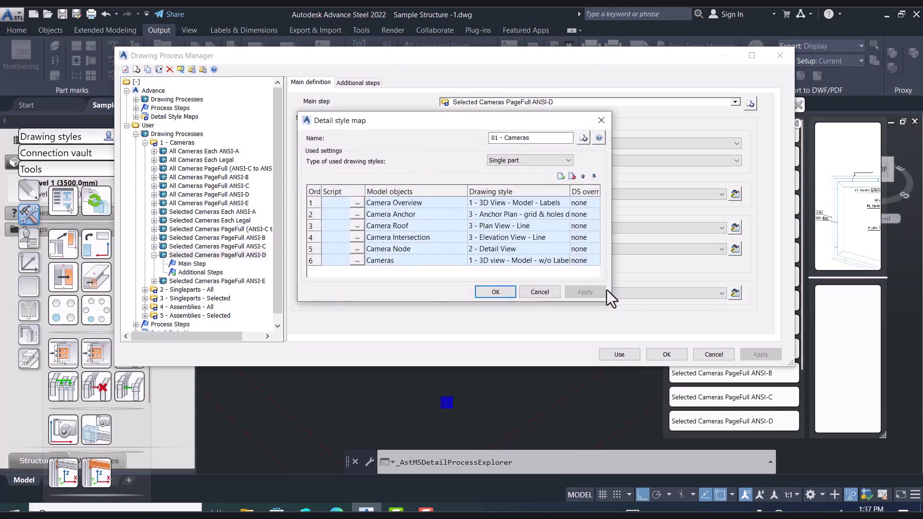
{"action": "left_click_drag", "start_coordinate": [610, 294], "coordinate": [613, 354]}
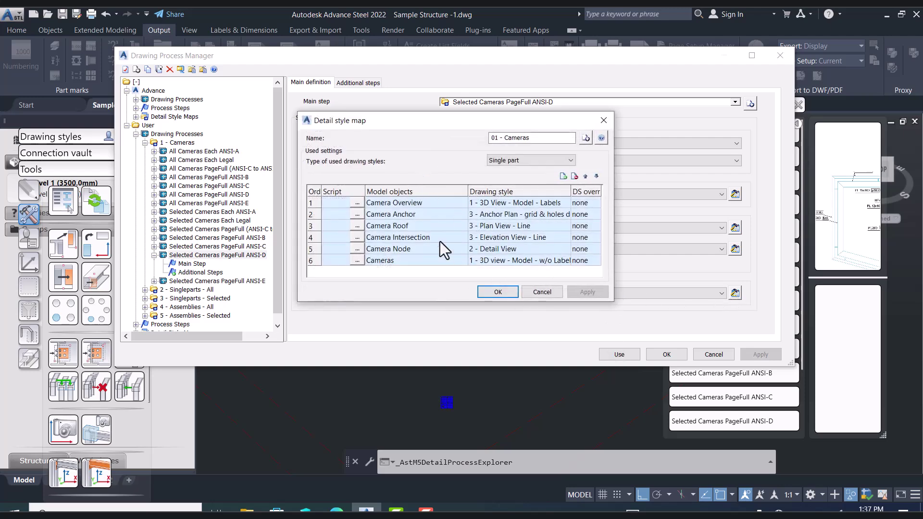
{"action": "left_click", "coordinate": [543, 293]}
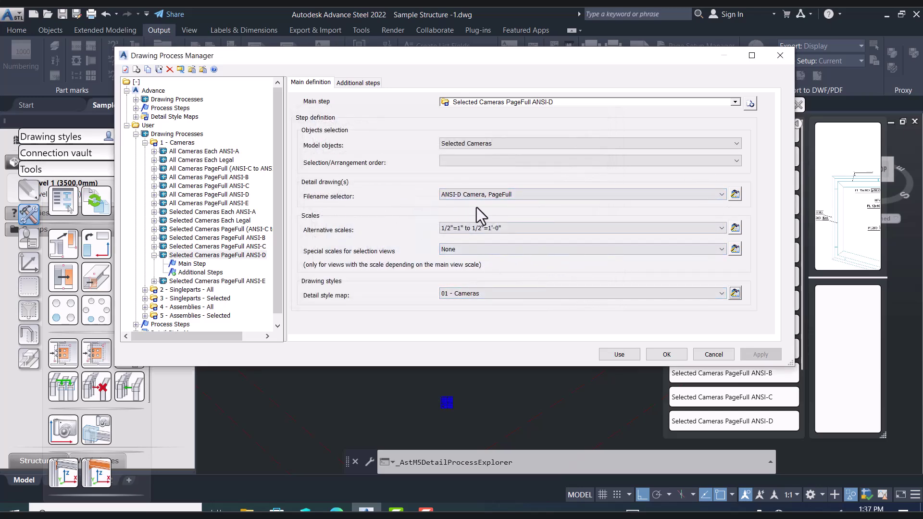
Set Close page to "On page full" in the "ANSI-D Camera, PageFull" filename selector, and close the Drawing Process Manager
{"action": "left_click", "coordinate": [735, 194]}
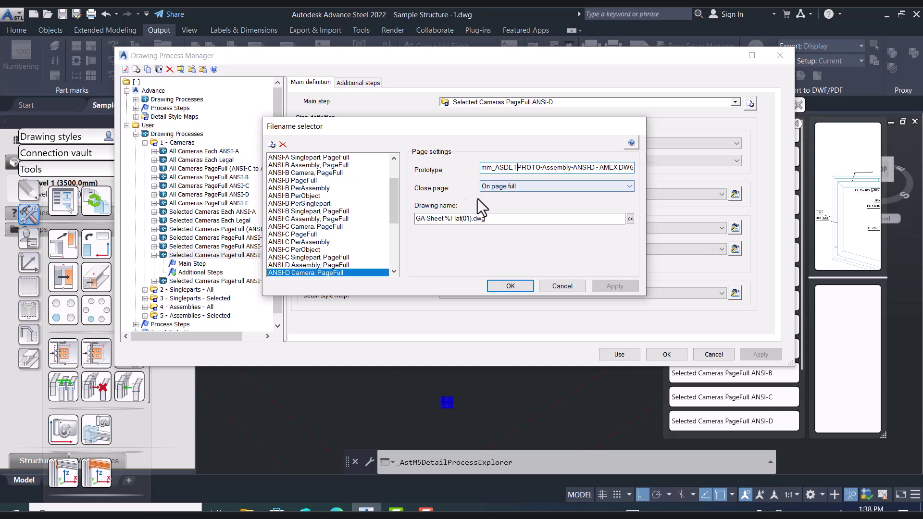
{"action": "left_click", "coordinate": [521, 190]}
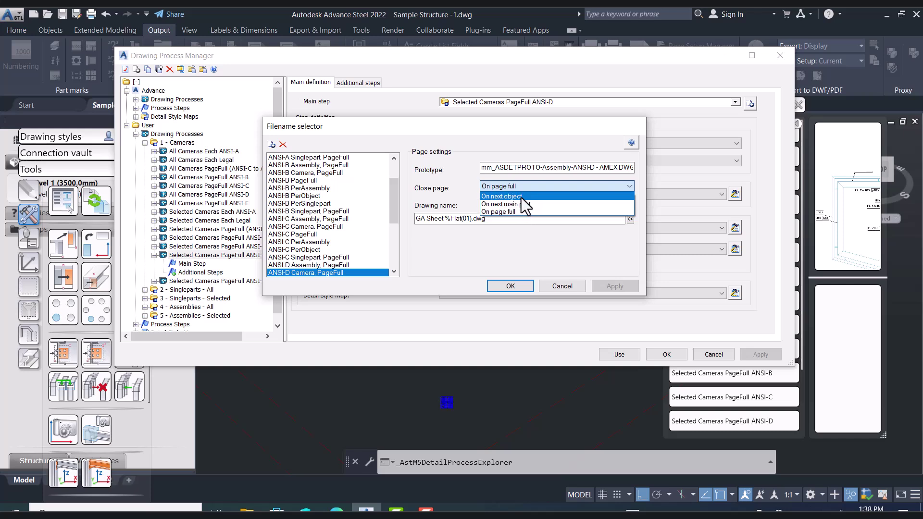
{"action": "left_click", "coordinate": [521, 212]}
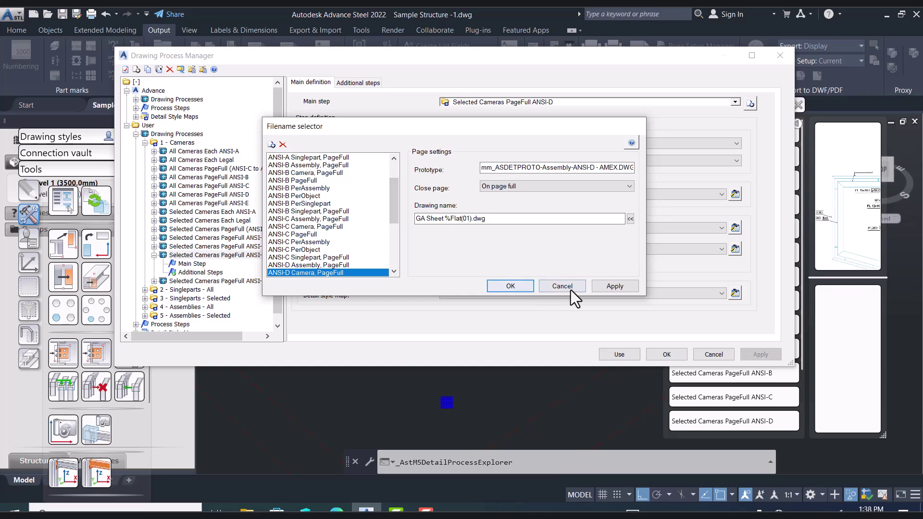
{"action": "left_click", "coordinate": [515, 287]}
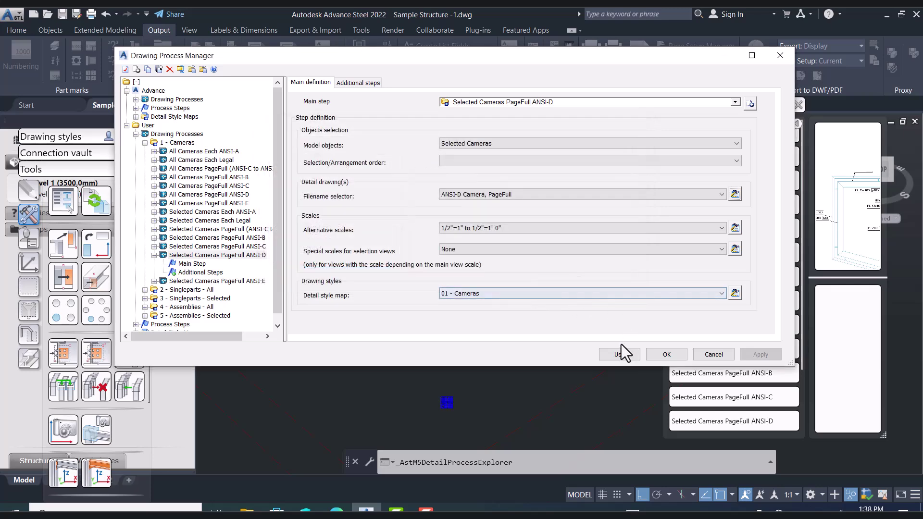
{"action": "left_click", "coordinate": [671, 358]}
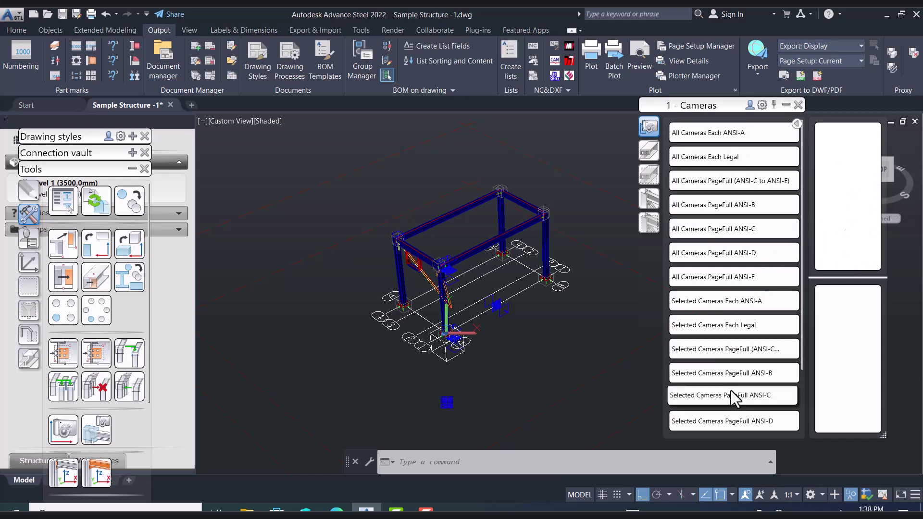
Run the "All Cameras PageFull ANSI-D" process on all cameras with drawing number 1 and increment 1
{"action": "left_click", "coordinate": [728, 258]}
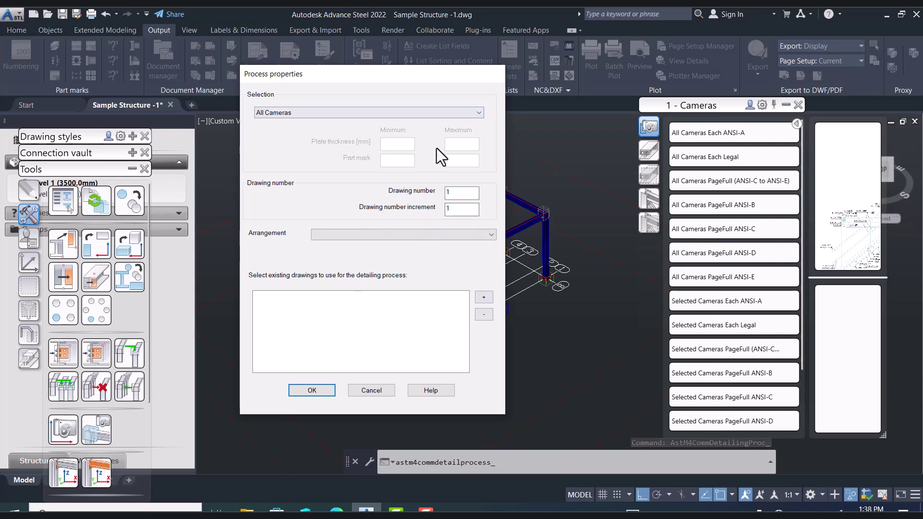
{"action": "left_click", "coordinate": [311, 390]}
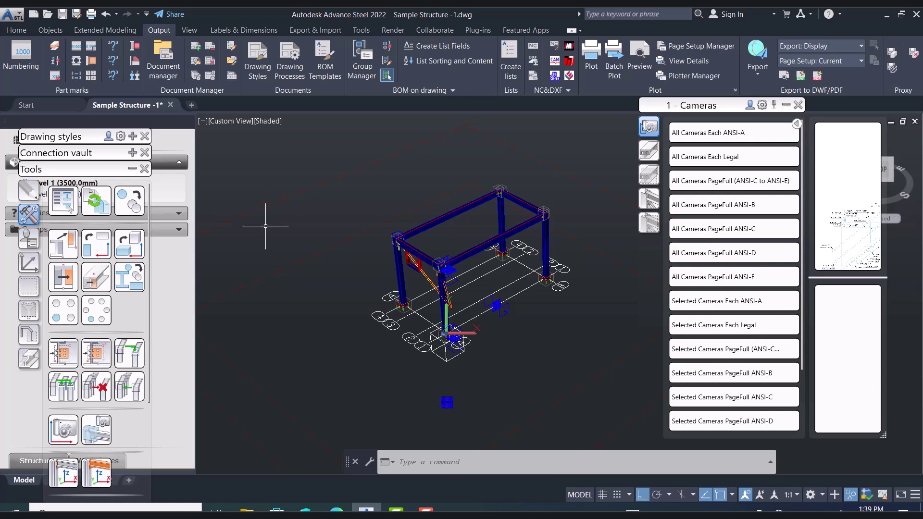
Open GA Sheet 1.dwg from the up-to-date details in the Document Manager
{"action": "left_click", "coordinate": [173, 55]}
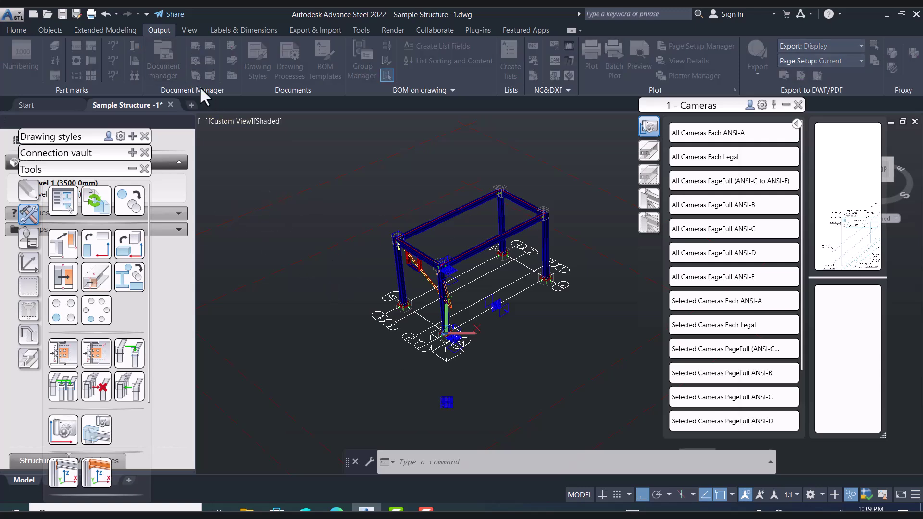
{"action": "left_click", "coordinate": [297, 189]}
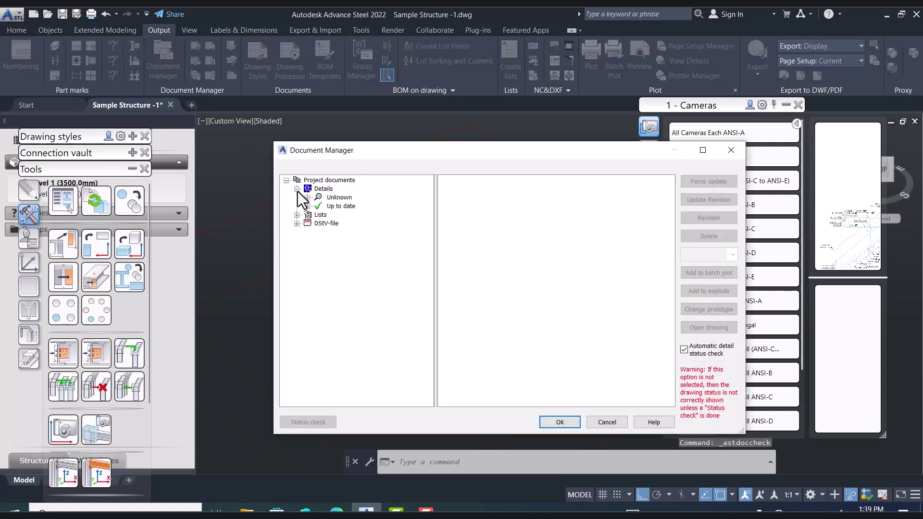
{"action": "left_click", "coordinate": [307, 206]}
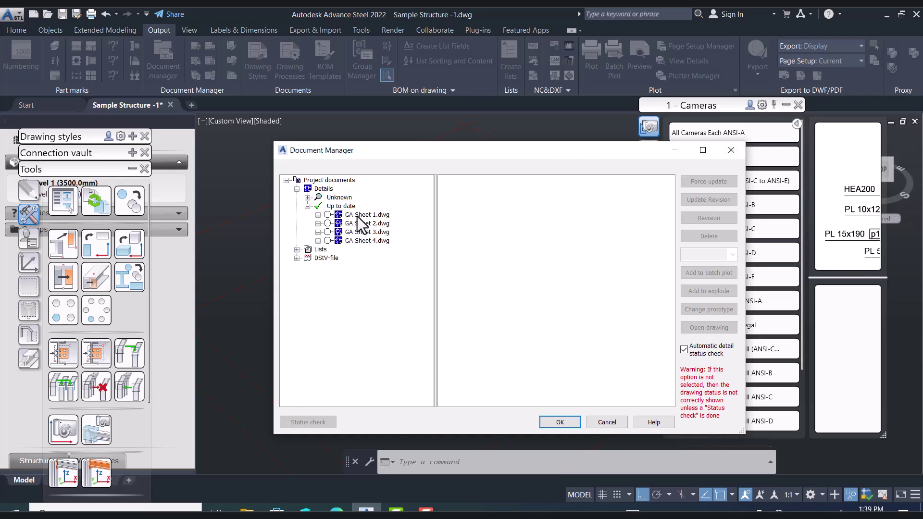
{"action": "left_click", "coordinate": [357, 217]}
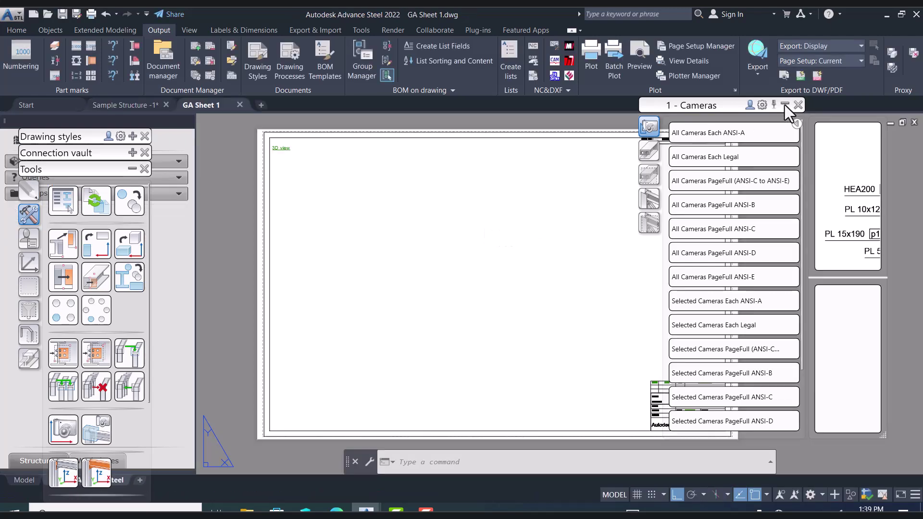
Collapse the camera processes palette and inspect the 3D view on GA Sheet 1 up close
{"action": "left_click", "coordinate": [784, 104]}
{"action": "scroll", "coordinate": [288, 158], "scroll_direction": "up", "scroll_amount": 5}
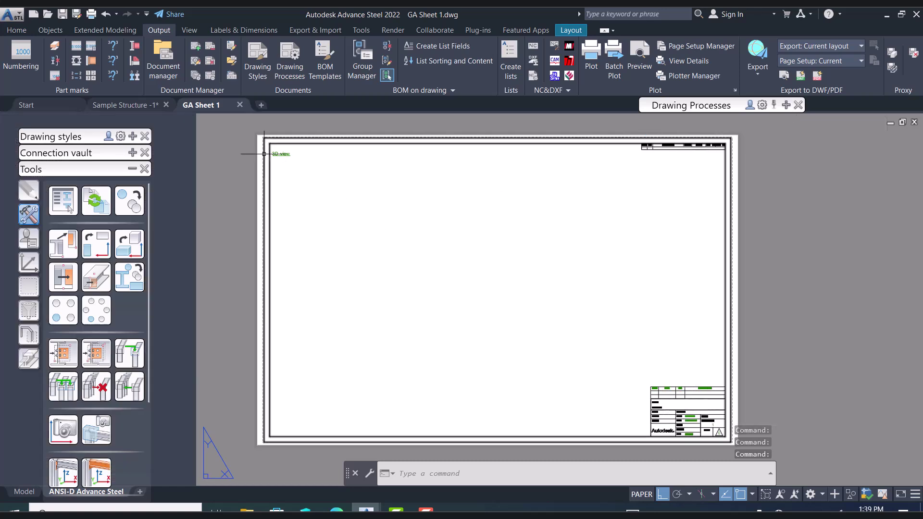
{"action": "middle_click_drag", "start_coordinate": [331, 306], "coordinate": [342, 450]}
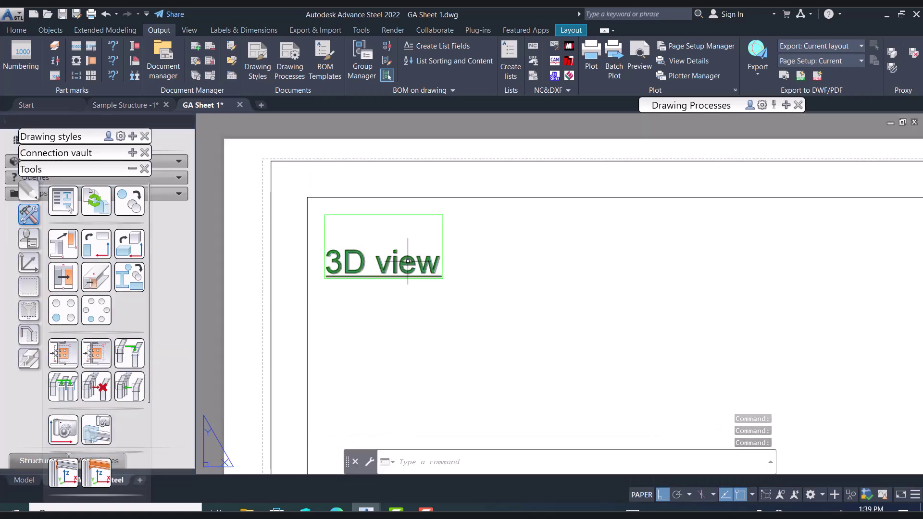
{"action": "left_click", "coordinate": [413, 214]}
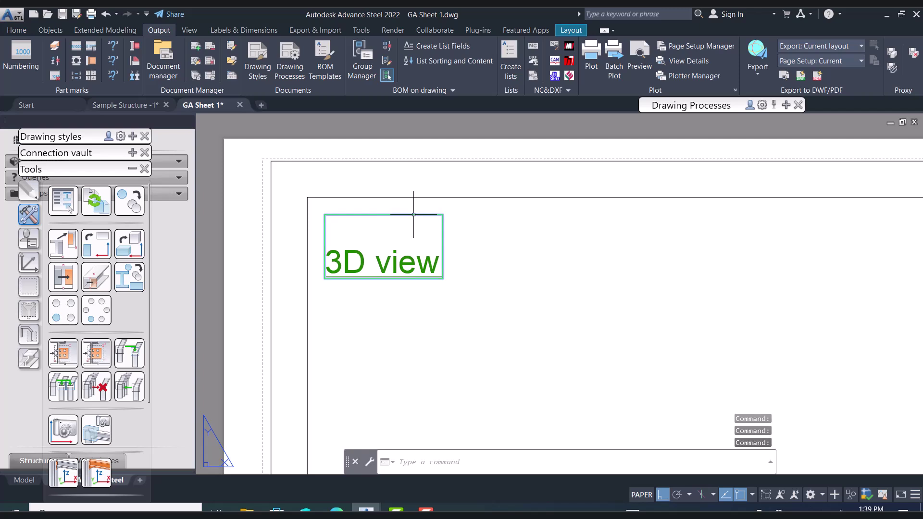
Return to the Sample Structure model and open GA Sheet 2.dwg from the Document Manager
{"action": "left_click", "coordinate": [174, 51]}
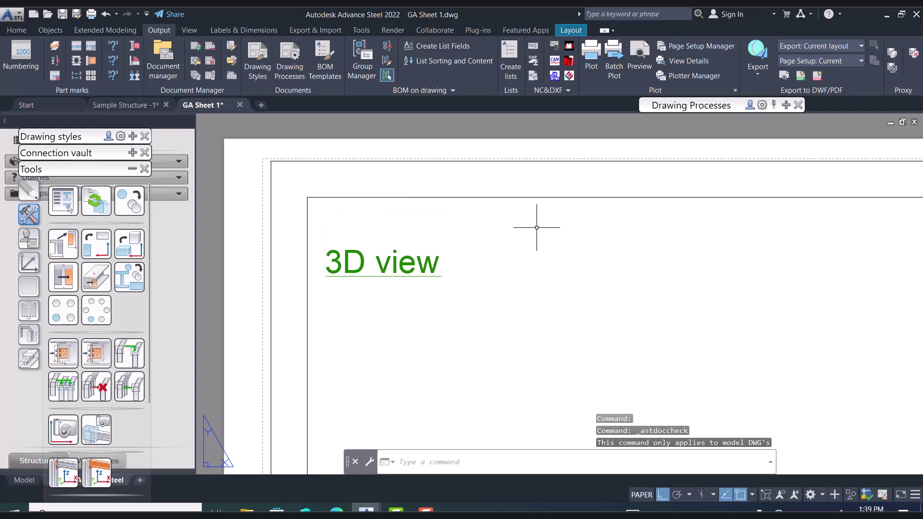
{"action": "left_click", "coordinate": [122, 105]}
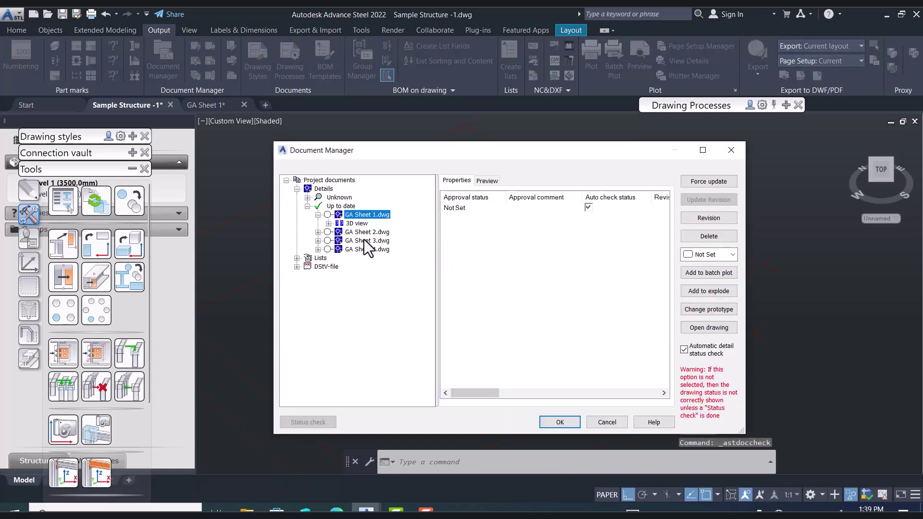
{"action": "left_click", "coordinate": [363, 232]}
{"action": "left_click", "coordinate": [559, 421]}
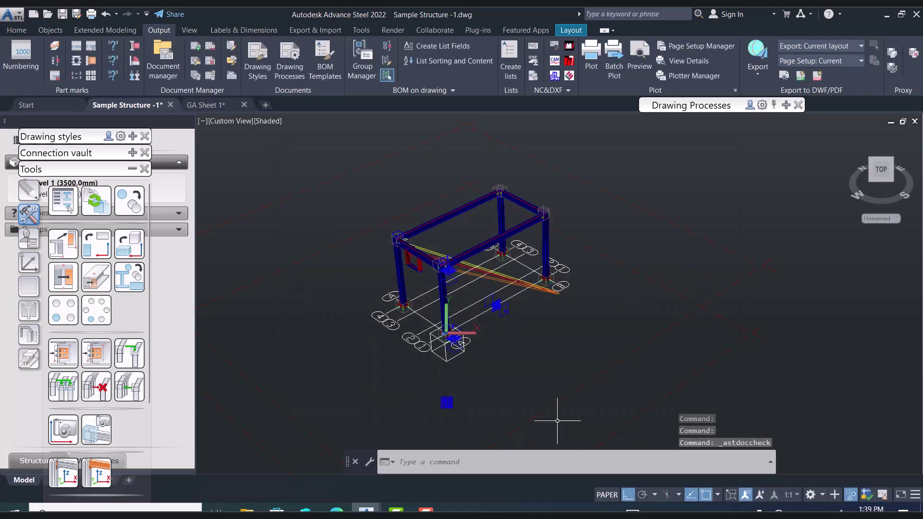
{"action": "left_click", "coordinate": [163, 60]}
{"action": "double_click", "coordinate": [369, 225]}
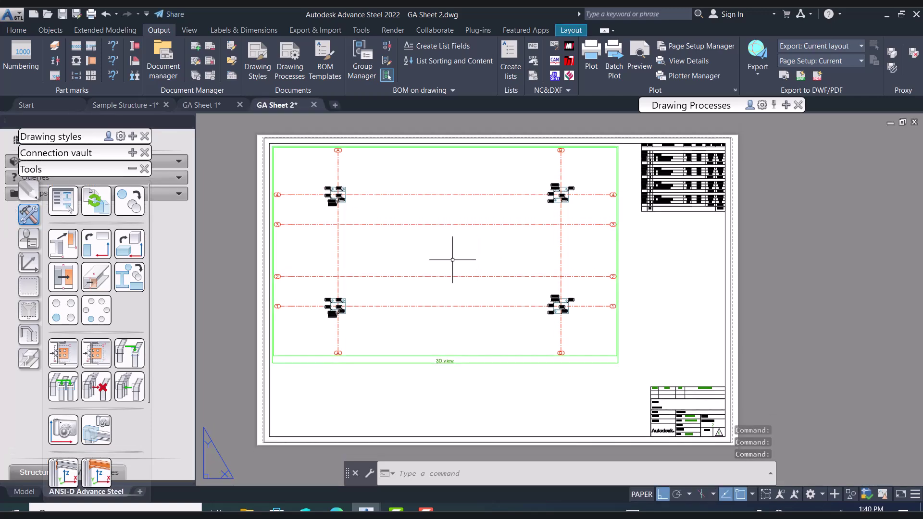
Move the upper-left PL1 label at column COL1 on GA Sheet 2 outward from the base plate
{"action": "scroll", "coordinate": [274, 359], "scroll_direction": "up", "scroll_amount": 8}
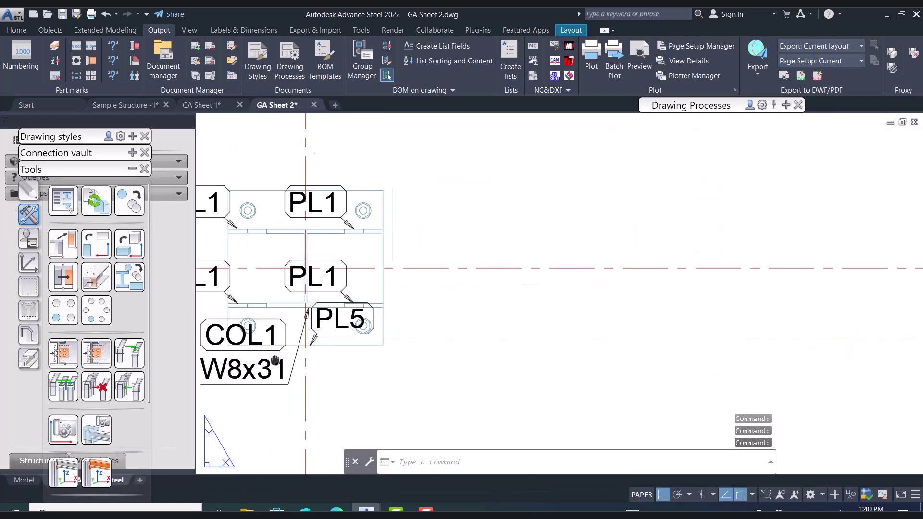
{"action": "middle_click_drag", "start_coordinate": [274, 360], "coordinate": [482, 326]}
{"action": "scroll", "coordinate": [481, 315], "scroll_direction": "down", "scroll_amount": 3}
{"action": "middle_click_drag", "start_coordinate": [531, 288], "coordinate": [472, 312]}
{"action": "scroll", "coordinate": [425, 291], "scroll_direction": "up", "scroll_amount": 4}
{"action": "middle_click_drag", "start_coordinate": [349, 286], "coordinate": [485, 276]}
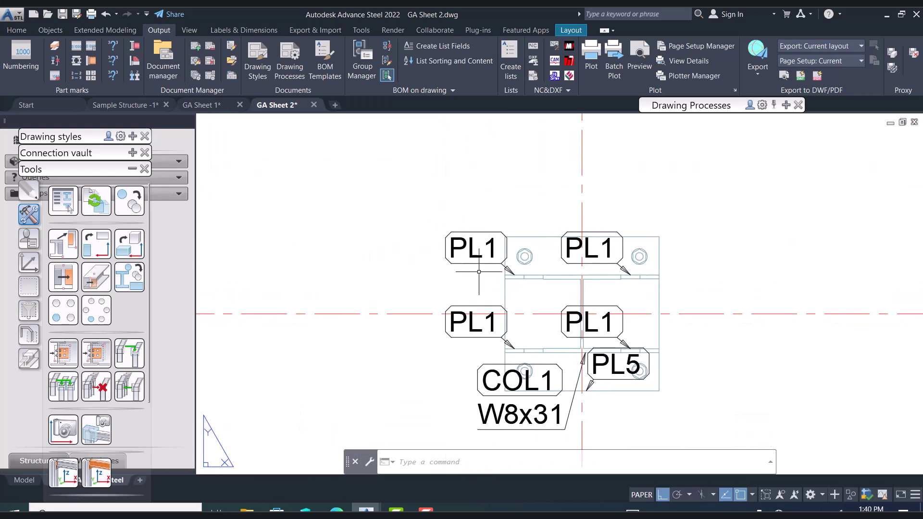
{"action": "left_click", "coordinate": [459, 263]}
{"action": "left_click", "coordinate": [443, 260]}
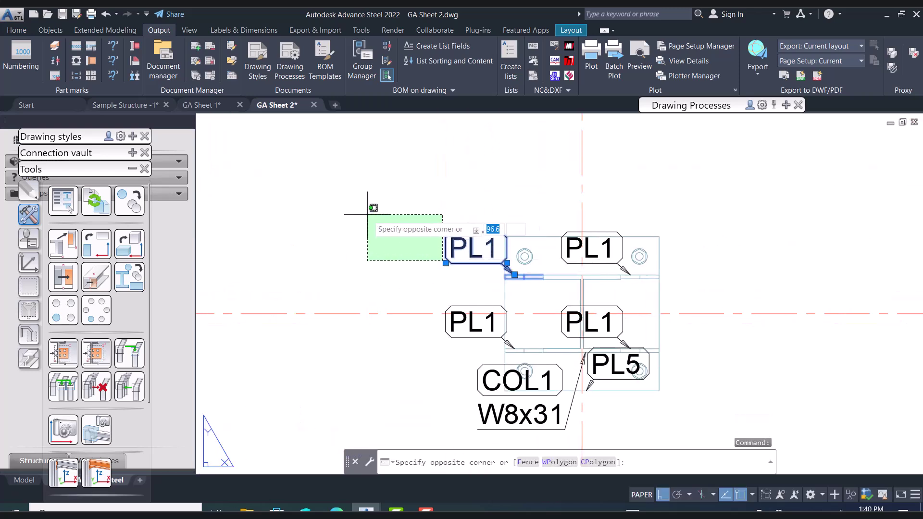
{"action": "left_click", "coordinate": [367, 214]}
{"action": "left_click", "coordinate": [459, 263]}
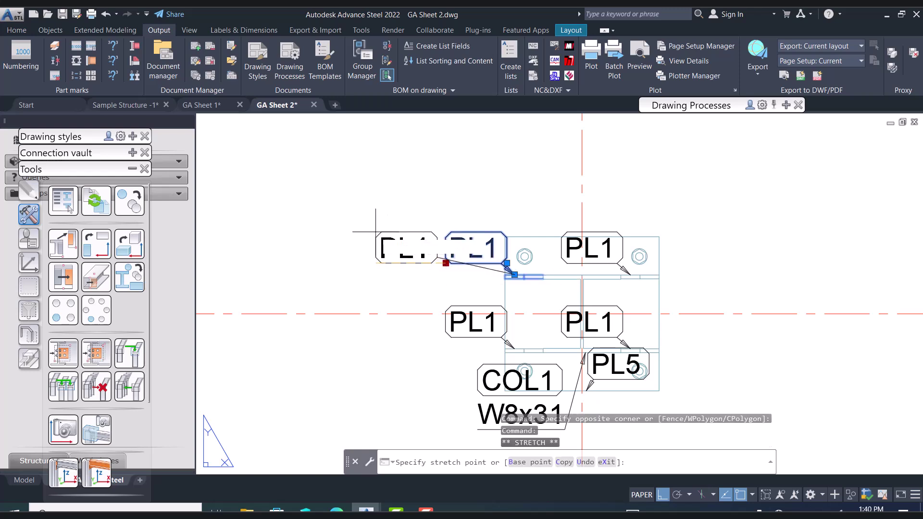
{"action": "left_click", "coordinate": [389, 263]}
{"action": "key", "text": "Escape"}
Examine the plate and column labels at the base plates near grid line 1 on GA Sheet 2
{"action": "middle_click_drag", "start_coordinate": [546, 295], "coordinate": [419, 229]}
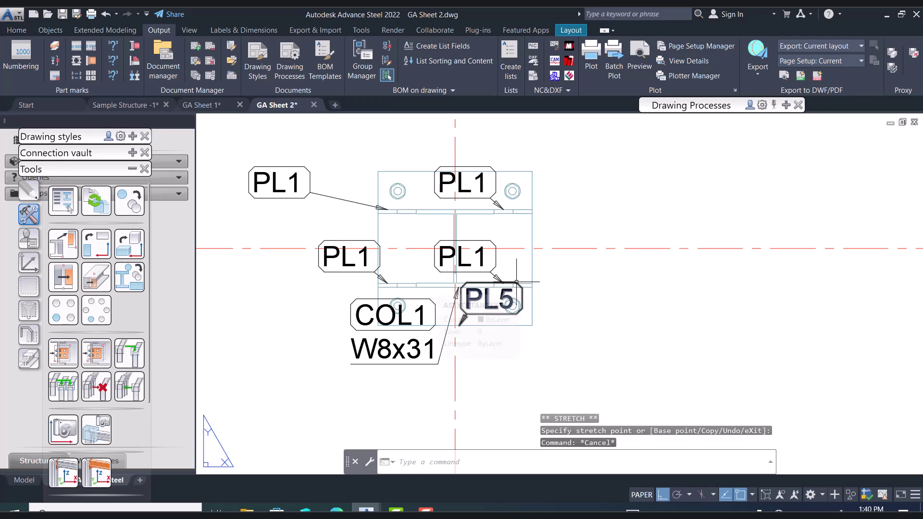
{"action": "scroll", "coordinate": [515, 281], "scroll_direction": "down", "scroll_amount": 3}
{"action": "middle_click_drag", "start_coordinate": [491, 278], "coordinate": [465, 299]}
{"action": "scroll", "coordinate": [466, 300], "scroll_direction": "up", "scroll_amount": 3}
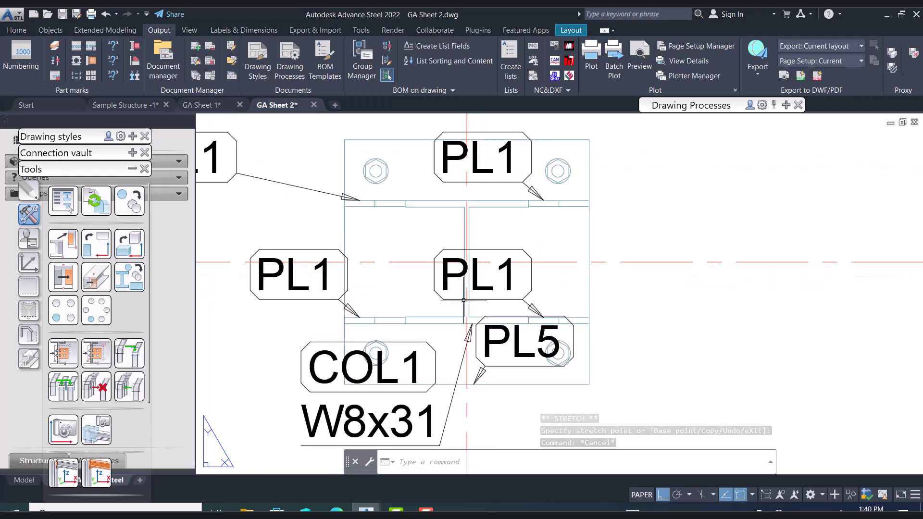
{"action": "middle_click_drag", "start_coordinate": [542, 277], "coordinate": [535, 223]}
{"action": "scroll", "coordinate": [536, 226], "scroll_direction": "down", "scroll_amount": 4}
{"action": "middle_click_drag", "start_coordinate": [509, 277], "coordinate": [310, 309]}
{"action": "scroll", "coordinate": [358, 302], "scroll_direction": "down", "scroll_amount": 6}
{"action": "scroll", "coordinate": [700, 291], "scroll_direction": "up", "scroll_amount": 6}
{"action": "middle_click_drag", "start_coordinate": [688, 293], "coordinate": [650, 340]}
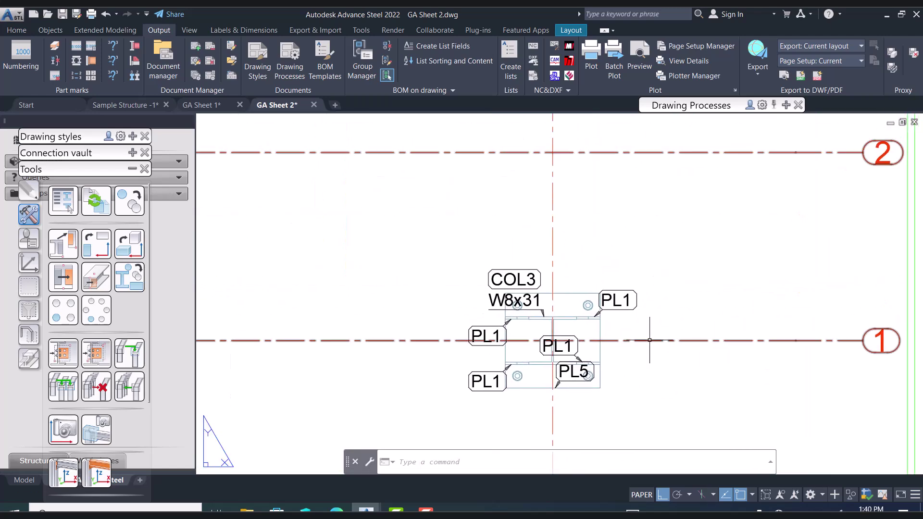
{"action": "scroll", "coordinate": [649, 340], "scroll_direction": "down", "scroll_amount": 2}
{"action": "scroll", "coordinate": [649, 340], "scroll_direction": "up", "scroll_amount": 2}
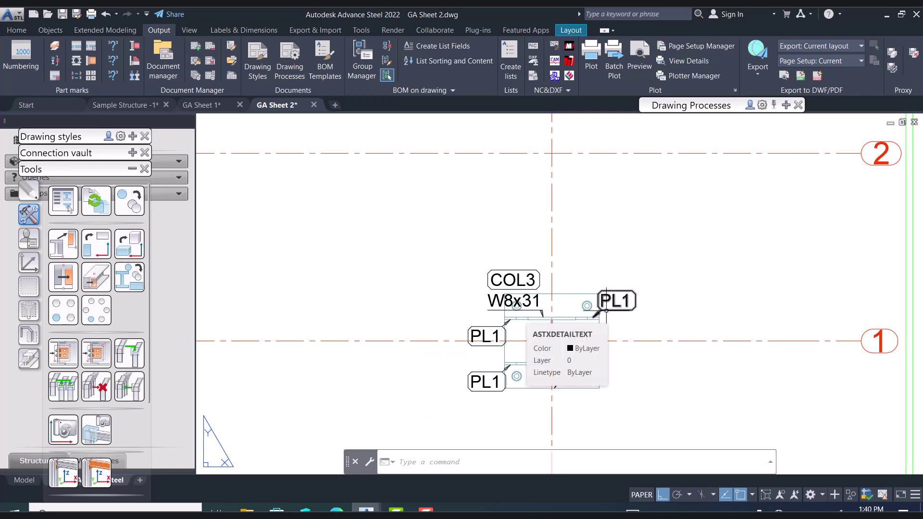
{"action": "scroll", "coordinate": [606, 311], "scroll_direction": "down", "scroll_amount": 8}
{"action": "scroll", "coordinate": [431, 277], "scroll_direction": "up", "scroll_amount": 4}
{"action": "middle_click_drag", "start_coordinate": [431, 276], "coordinate": [514, 300]}
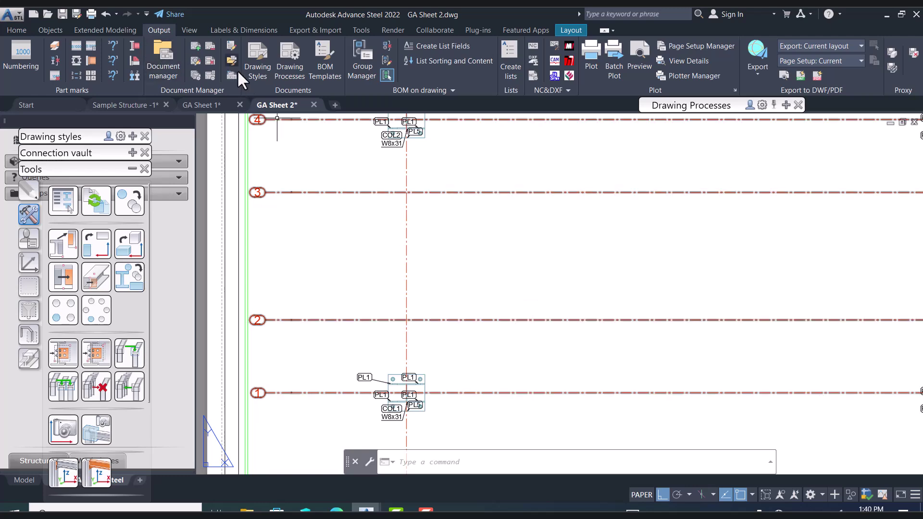
Review the overall plan layout and the parts list on GA Sheet 2
{"action": "scroll", "coordinate": [370, 228], "scroll_direction": "down", "scroll_amount": 4}
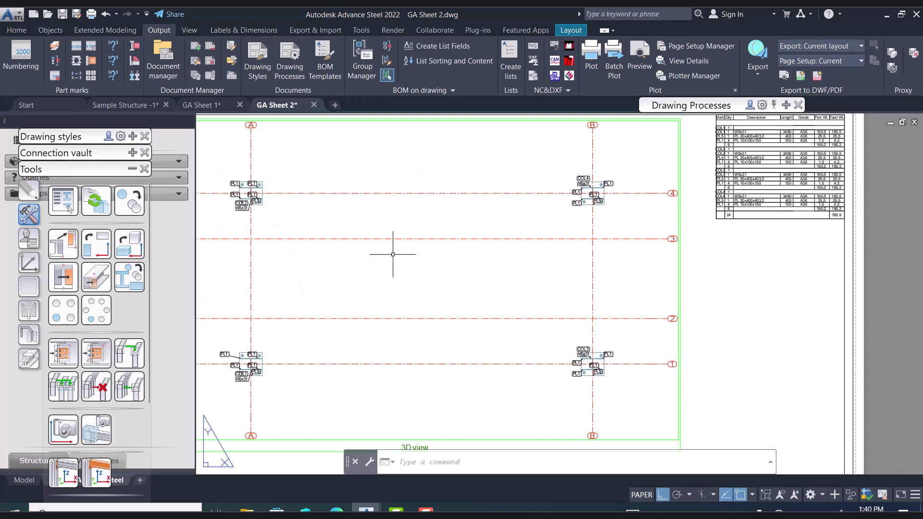
{"action": "scroll", "coordinate": [393, 254], "scroll_direction": "down", "scroll_amount": 1}
{"action": "scroll", "coordinate": [586, 173], "scroll_direction": "up", "scroll_amount": 5}
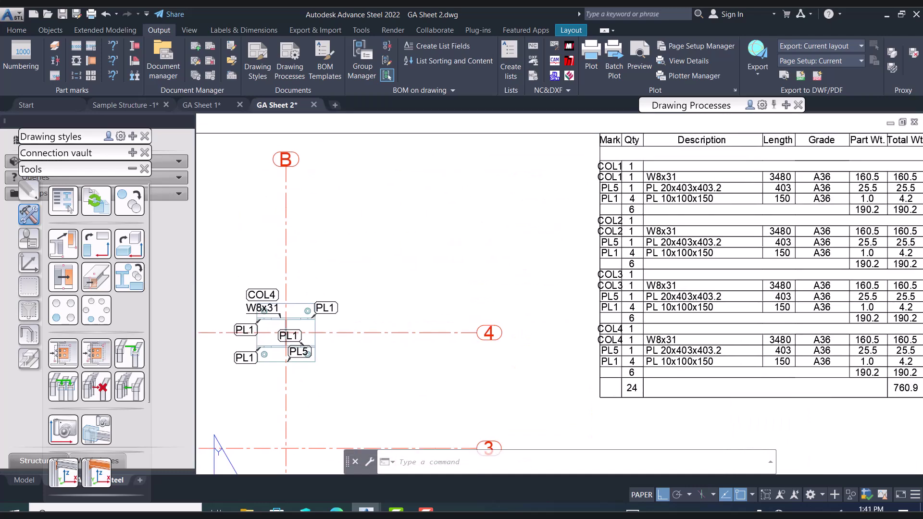
{"action": "middle_click_drag", "start_coordinate": [555, 219], "coordinate": [570, 216]}
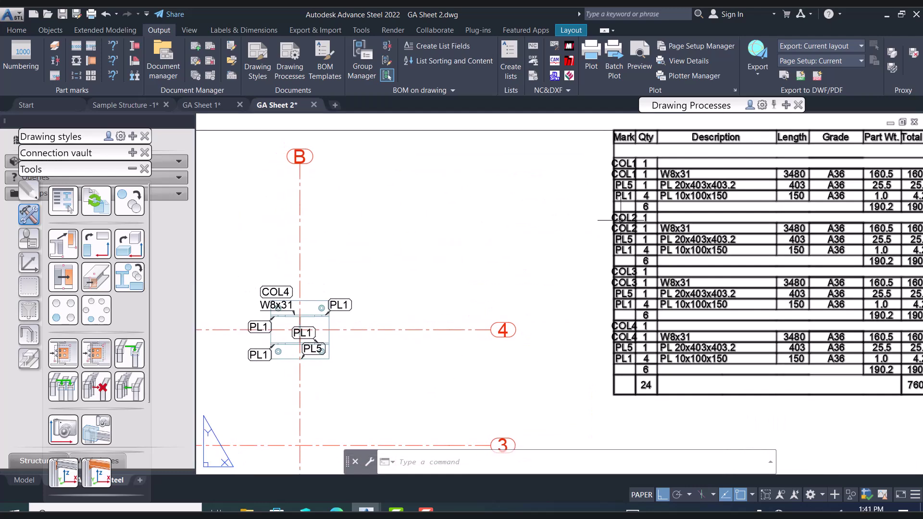
{"action": "scroll", "coordinate": [620, 221], "scroll_direction": "down", "scroll_amount": 5}
{"action": "scroll", "coordinate": [612, 287], "scroll_direction": "up", "scroll_amount": 2}
{"action": "middle_click_drag", "start_coordinate": [653, 218], "coordinate": [730, 283]}
Close GA Sheet 2 without saving its changes and switch to the Sample Structure model
{"action": "left_click", "coordinate": [314, 104]}
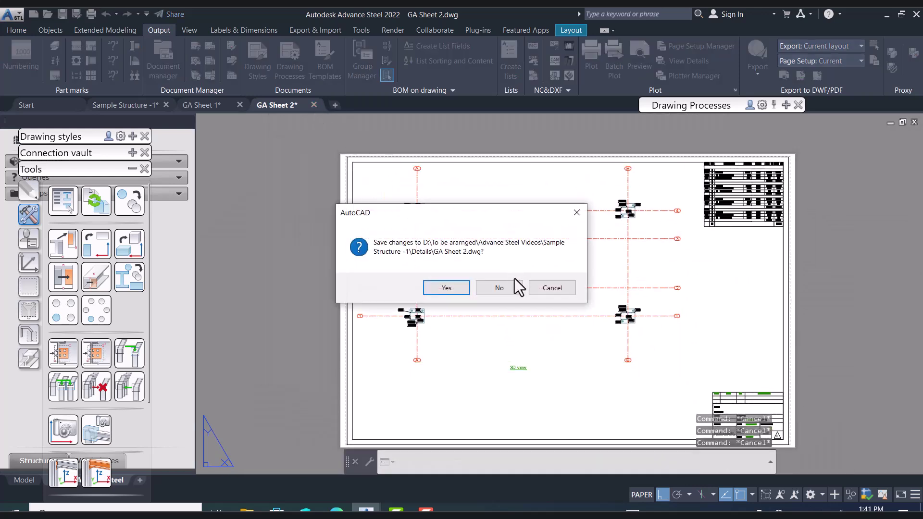
{"action": "left_click", "coordinate": [499, 287]}
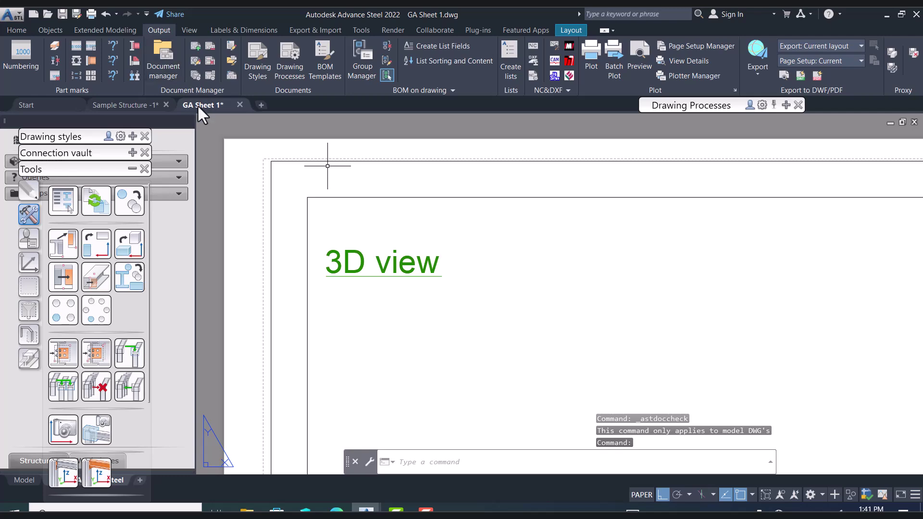
{"action": "left_click", "coordinate": [138, 104]}
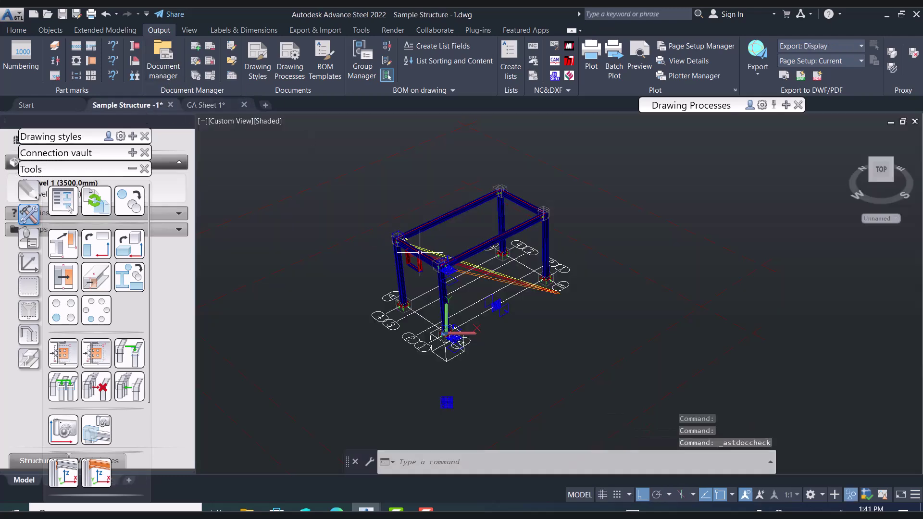
Select the camera at the upper beam-to-column joint in the model and bring up GA Sheet 1
{"action": "scroll", "coordinate": [462, 312], "scroll_direction": "up", "scroll_amount": 2}
{"action": "left_click", "coordinate": [287, 238]}
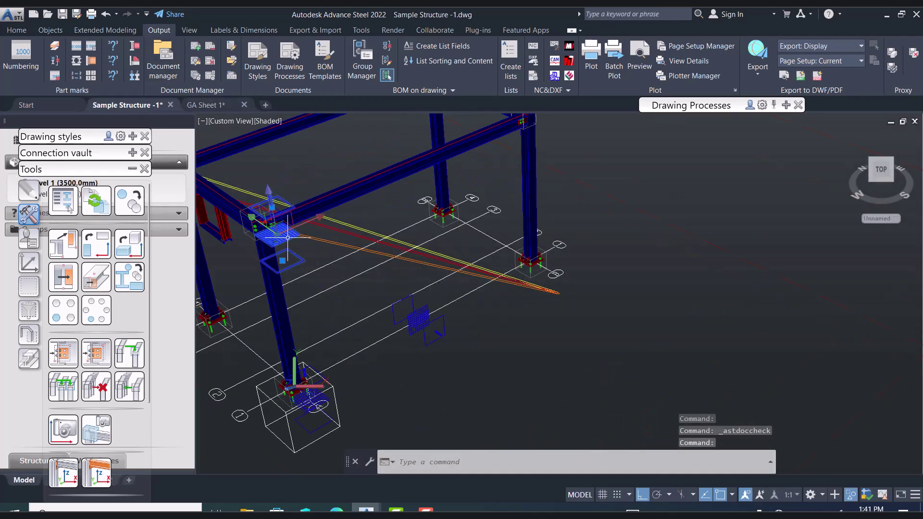
{"action": "right_click", "coordinate": [287, 238]}
{"action": "left_click", "coordinate": [365, 375]}
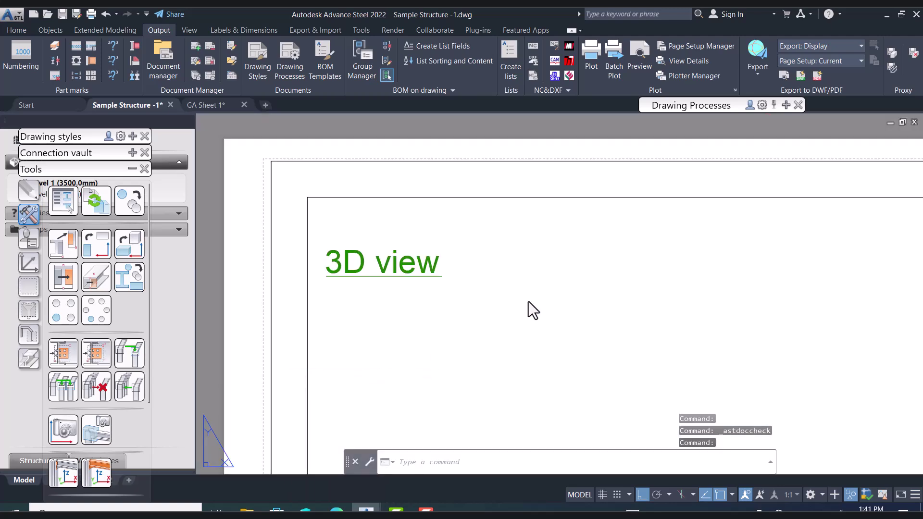
{"action": "scroll", "coordinate": [350, 199], "scroll_direction": "down", "scroll_amount": 2}
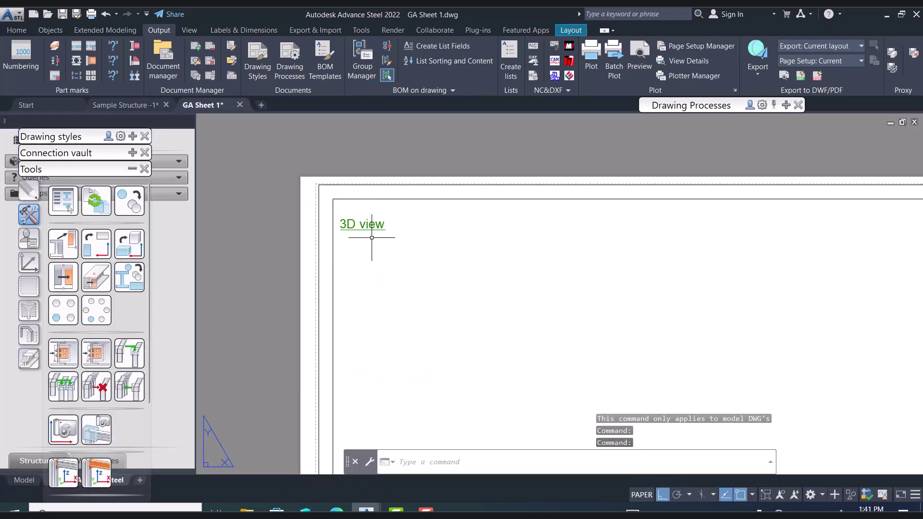
{"action": "double_click", "coordinate": [368, 208]}
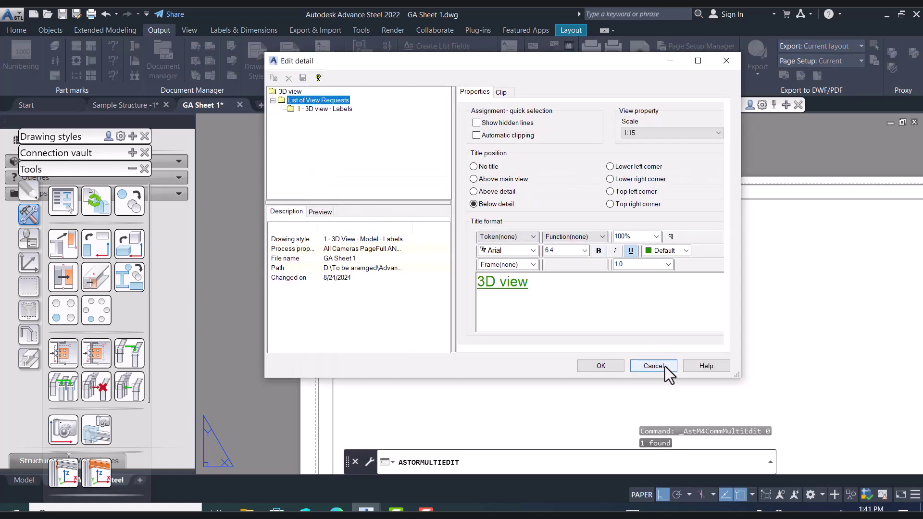
{"action": "left_click", "coordinate": [665, 366]}
{"action": "scroll", "coordinate": [391, 233], "scroll_direction": "up", "scroll_amount": 6}
{"action": "middle_click_drag", "start_coordinate": [388, 208], "coordinate": [666, 301]}
{"action": "scroll", "coordinate": [637, 283], "scroll_direction": "down", "scroll_amount": 6}
{"action": "scroll", "coordinate": [614, 261], "scroll_direction": "up", "scroll_amount": 6}
{"action": "left_click", "coordinate": [614, 262]}
{"action": "left_click", "coordinate": [614, 261]}
{"action": "left_click", "coordinate": [614, 261]}
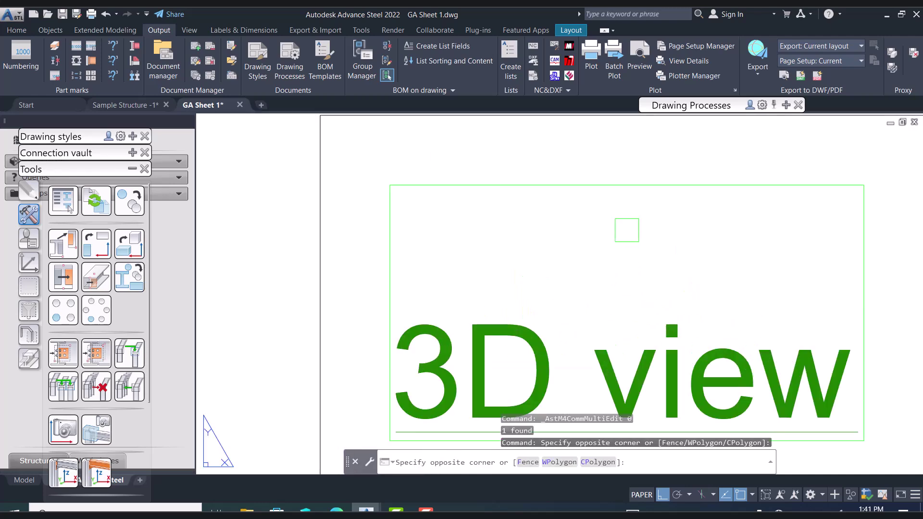
{"action": "left_click", "coordinate": [631, 234]}
Set the scale of the small view above the 3D view title on GA Sheet 1 to 1:10
{"action": "scroll", "coordinate": [629, 242], "scroll_direction": "up", "scroll_amount": 3}
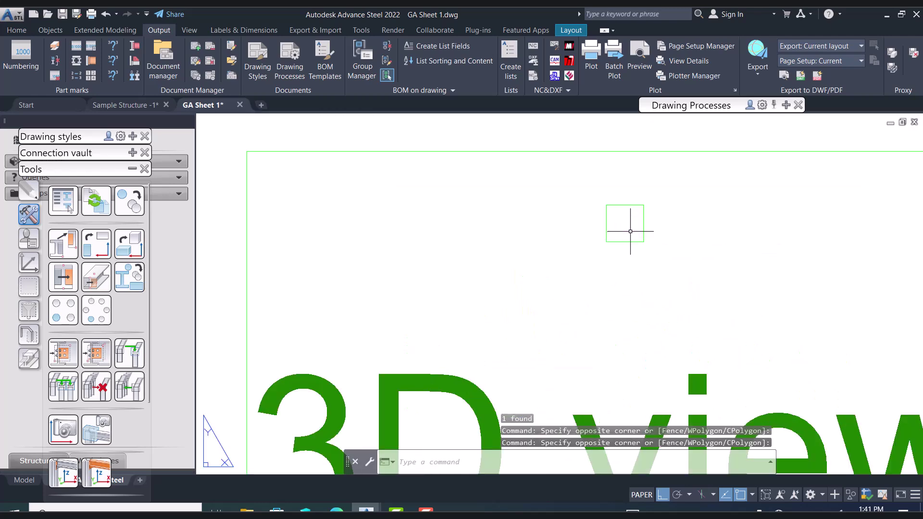
{"action": "double_click", "coordinate": [643, 237]}
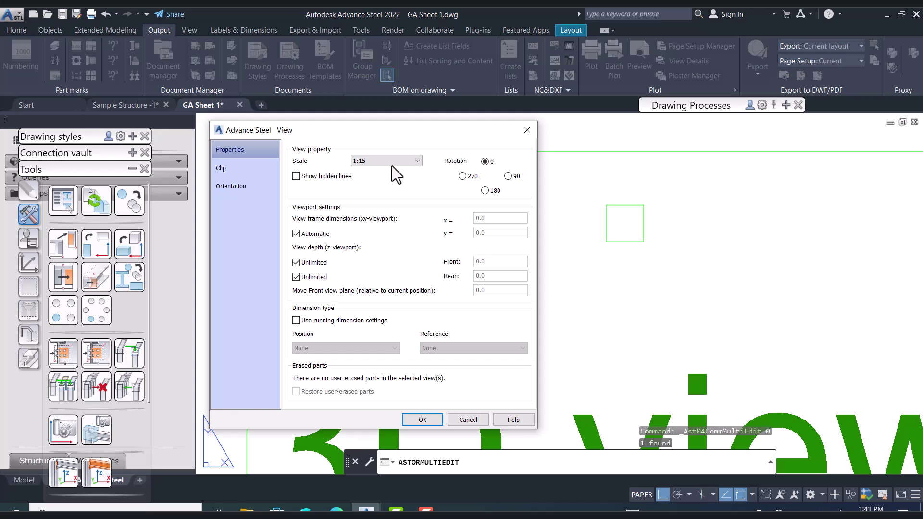
{"action": "left_click", "coordinate": [397, 162]}
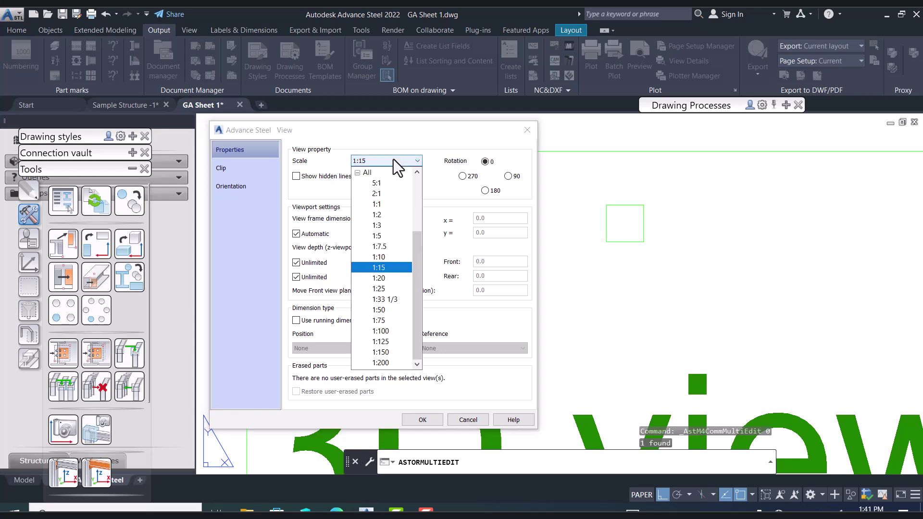
{"action": "left_click", "coordinate": [397, 257]}
{"action": "left_click", "coordinate": [432, 420]}
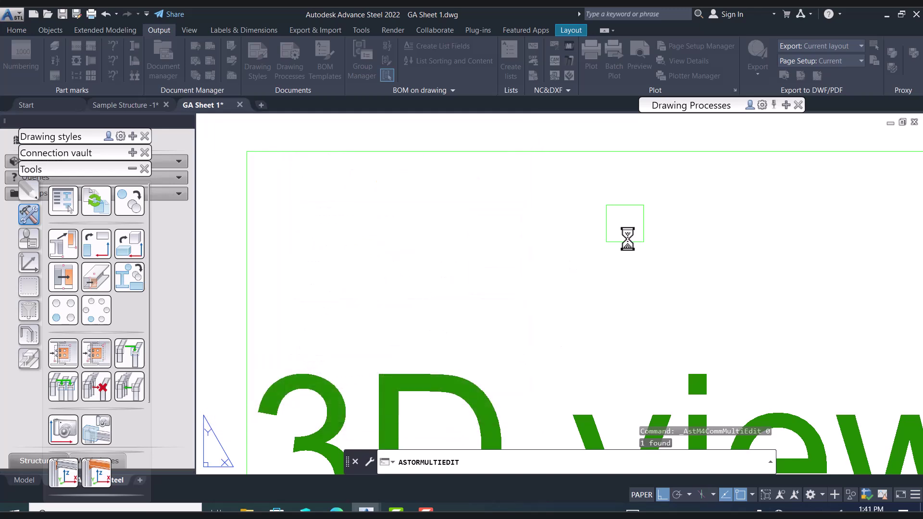
Update the 3D view detail on GA Sheet 1 using the Update Detail command
{"action": "scroll", "coordinate": [626, 238], "scroll_direction": "down", "scroll_amount": 5}
{"action": "middle_click_drag", "start_coordinate": [633, 204], "coordinate": [595, 261]}
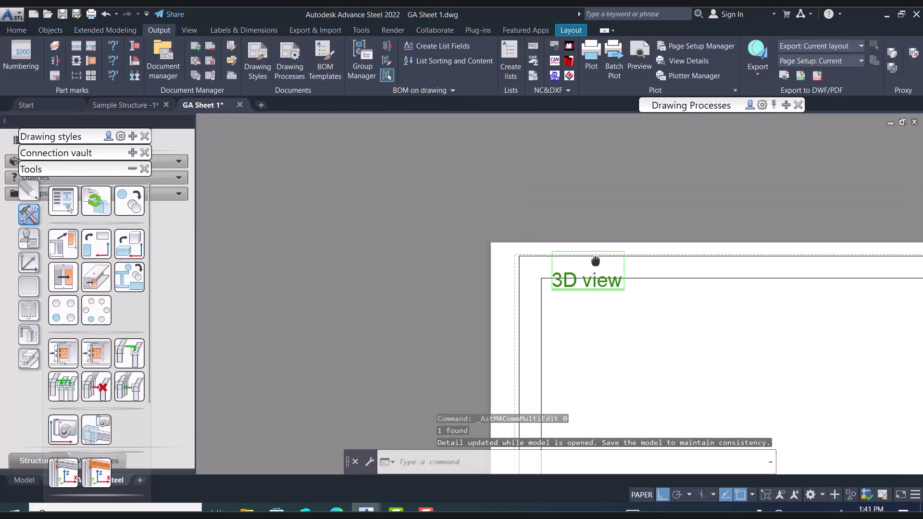
{"action": "scroll", "coordinate": [595, 261], "scroll_direction": "up", "scroll_amount": 2}
{"action": "scroll", "coordinate": [595, 262], "scroll_direction": "down", "scroll_amount": 1}
{"action": "scroll", "coordinate": [583, 260], "scroll_direction": "up", "scroll_amount": 5}
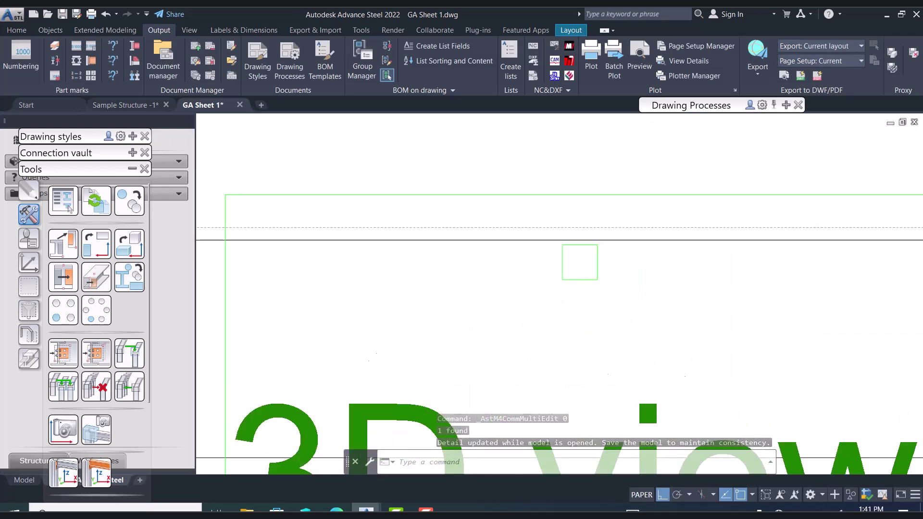
{"action": "scroll", "coordinate": [582, 260], "scroll_direction": "down", "scroll_amount": 2}
{"action": "scroll", "coordinate": [582, 260], "scroll_direction": "up", "scroll_amount": 1}
{"action": "scroll", "coordinate": [582, 260], "scroll_direction": "down", "scroll_amount": 4}
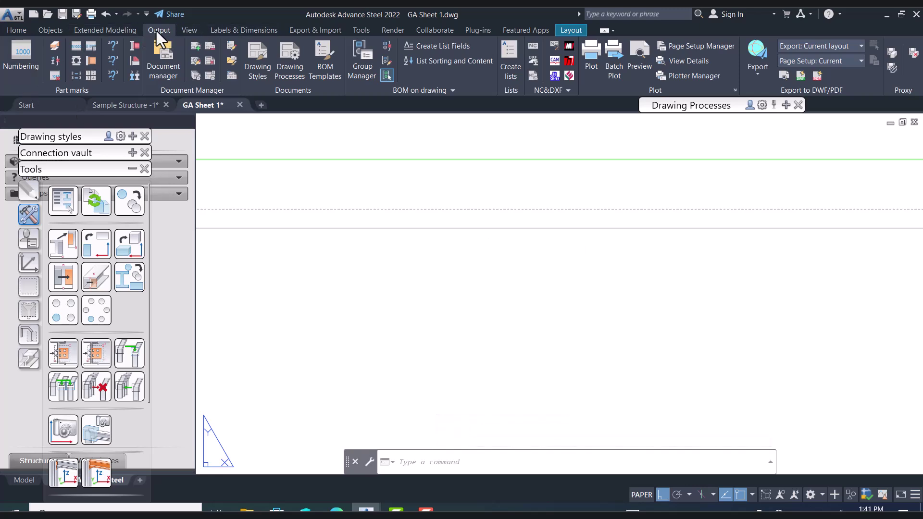
{"action": "left_click", "coordinate": [218, 30]}
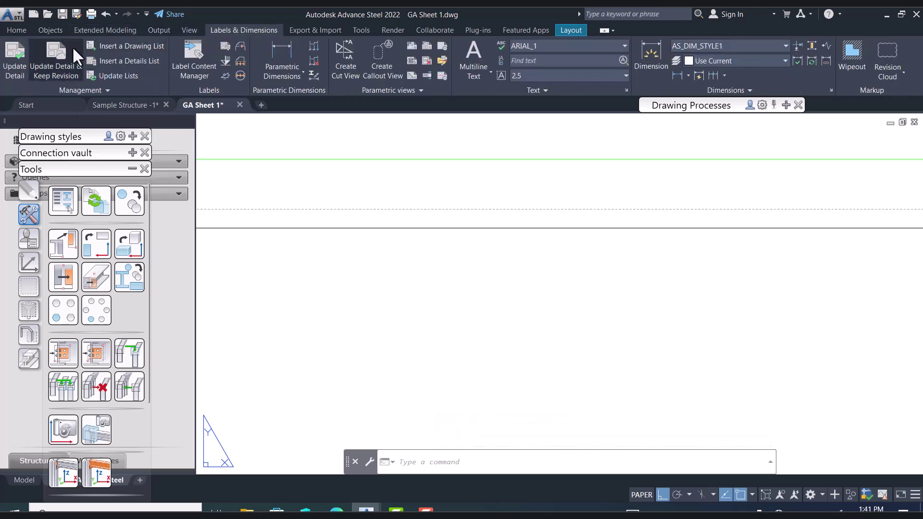
{"action": "left_click", "coordinate": [16, 54]}
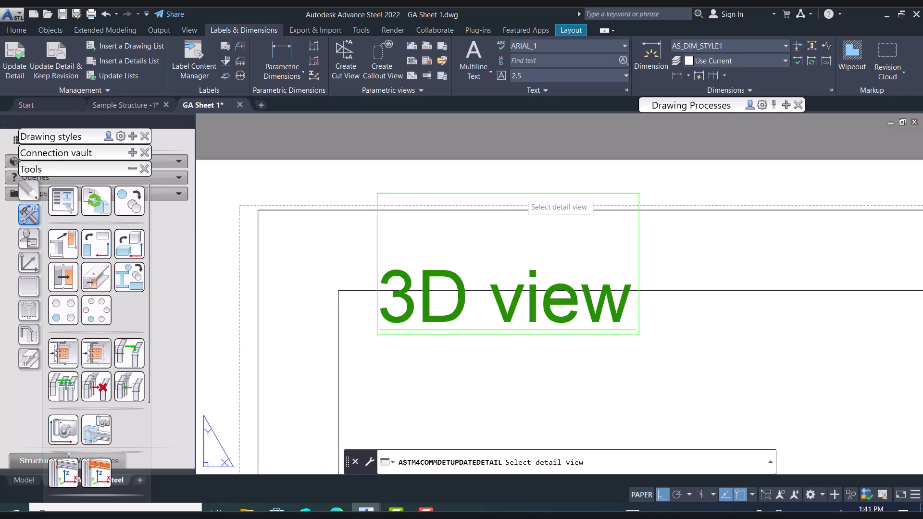
{"action": "left_click", "coordinate": [533, 270]}
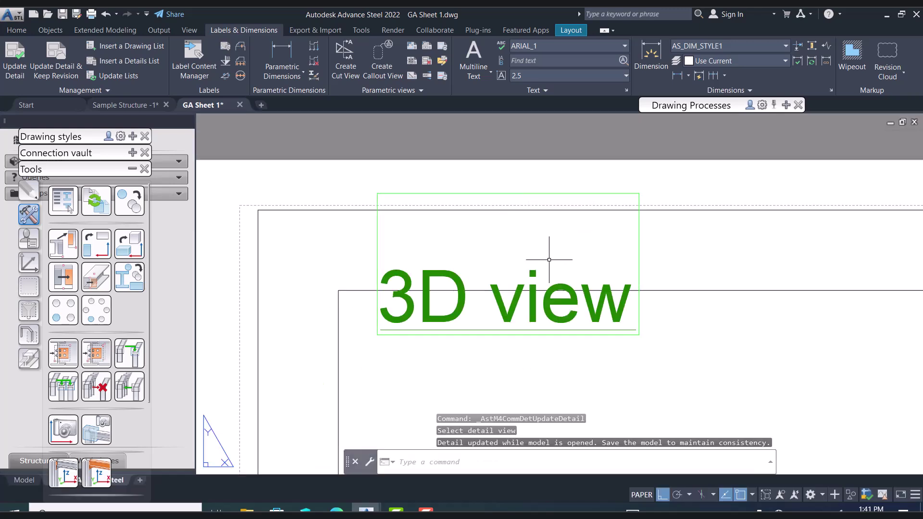
{"action": "left_click", "coordinate": [517, 238]}
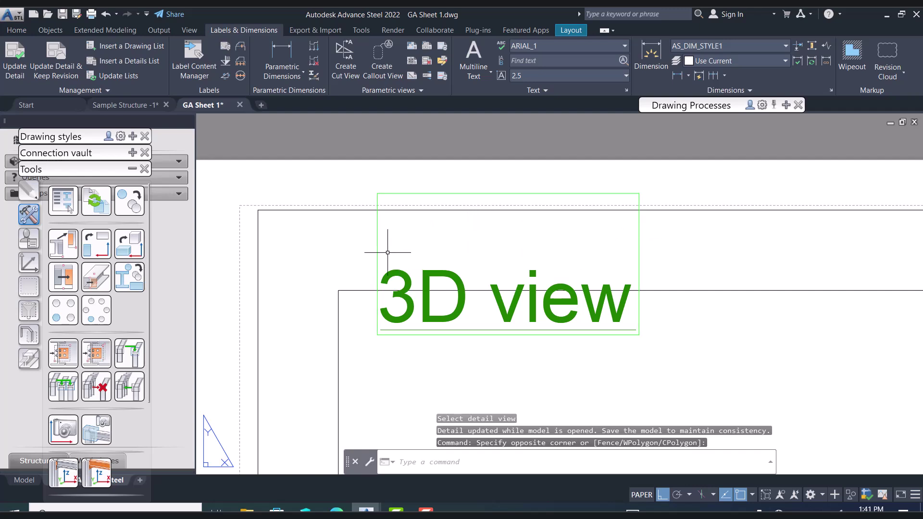
Close GA Sheet 1 and save its changes
{"action": "left_click", "coordinate": [240, 105]}
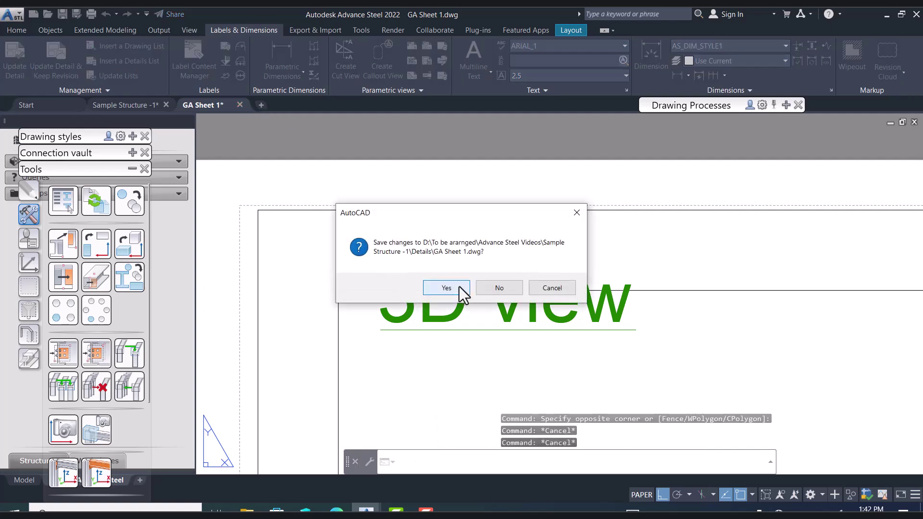
{"action": "left_click", "coordinate": [459, 287]}
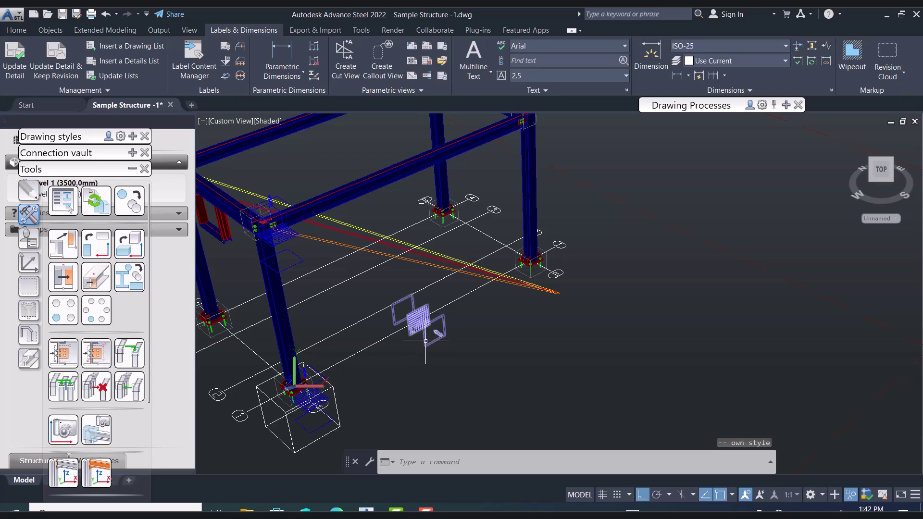
Select the front view camera beside the structure in the model and show its camera detail
{"action": "left_click", "coordinate": [426, 341]}
{"action": "right_click", "coordinate": [427, 341]}
{"action": "left_click", "coordinate": [416, 355]}
{"action": "left_click", "coordinate": [414, 361]}
{"action": "left_click", "coordinate": [417, 367]}
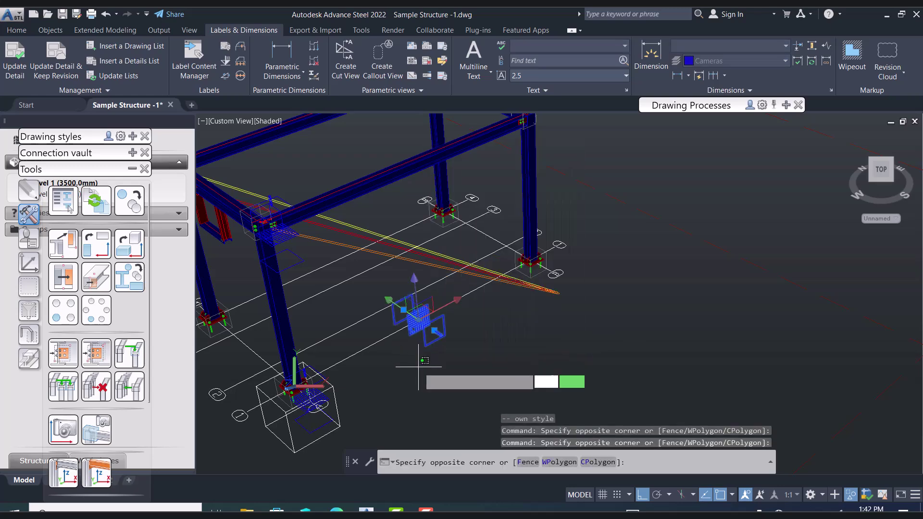
{"action": "left_click", "coordinate": [415, 364]}
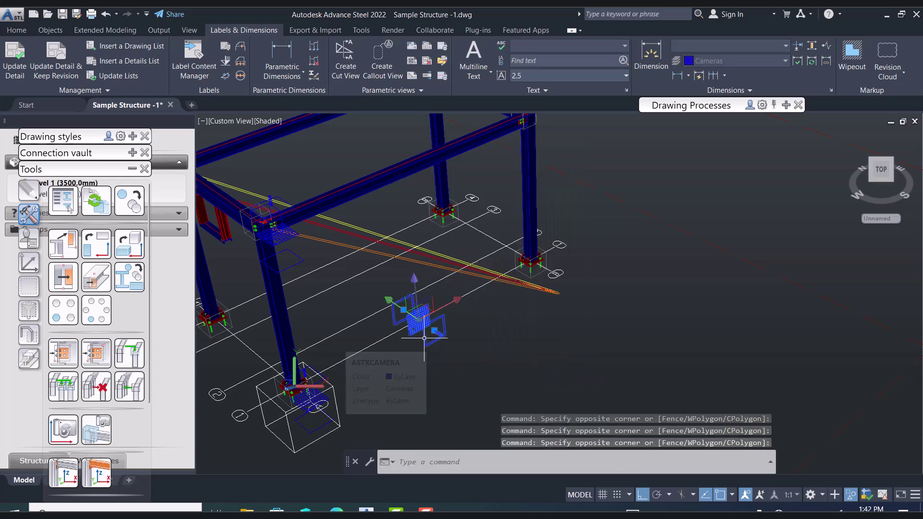
{"action": "right_click", "coordinate": [423, 338]}
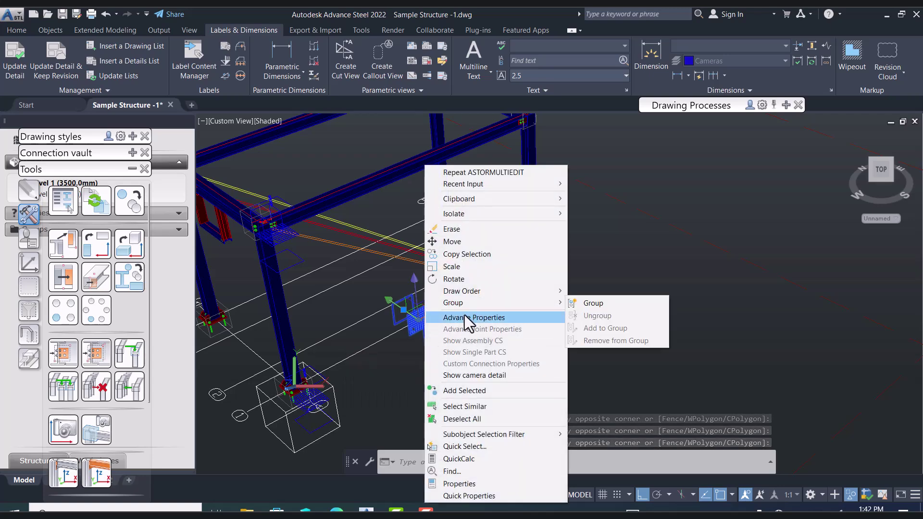
{"action": "left_click", "coordinate": [492, 375]}
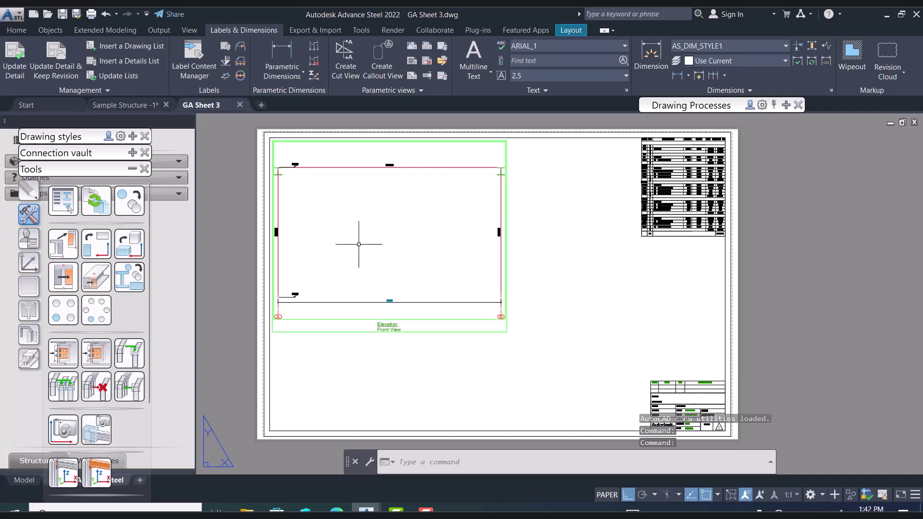
Examine the level marks, section labels and grid dimension of the front elevation on GA Sheet 3, and close the sheet
{"action": "scroll", "coordinate": [306, 197], "scroll_direction": "up", "scroll_amount": 4}
{"action": "scroll", "coordinate": [392, 250], "scroll_direction": "down", "scroll_amount": 3}
{"action": "scroll", "coordinate": [314, 385], "scroll_direction": "up", "scroll_amount": 5}
{"action": "scroll", "coordinate": [328, 381], "scroll_direction": "down", "scroll_amount": 2}
{"action": "middle_click_drag", "start_coordinate": [374, 301], "coordinate": [403, 440]}
{"action": "scroll", "coordinate": [305, 152], "scroll_direction": "up", "scroll_amount": 4}
{"action": "scroll", "coordinate": [358, 178], "scroll_direction": "up", "scroll_amount": 4}
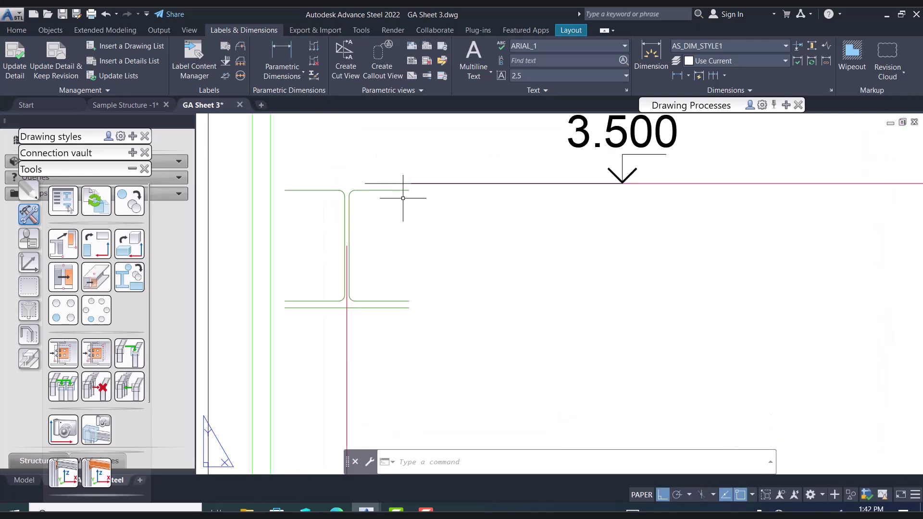
{"action": "scroll", "coordinate": [403, 198], "scroll_direction": "down", "scroll_amount": 6}
{"action": "scroll", "coordinate": [399, 405], "scroll_direction": "up", "scroll_amount": 5}
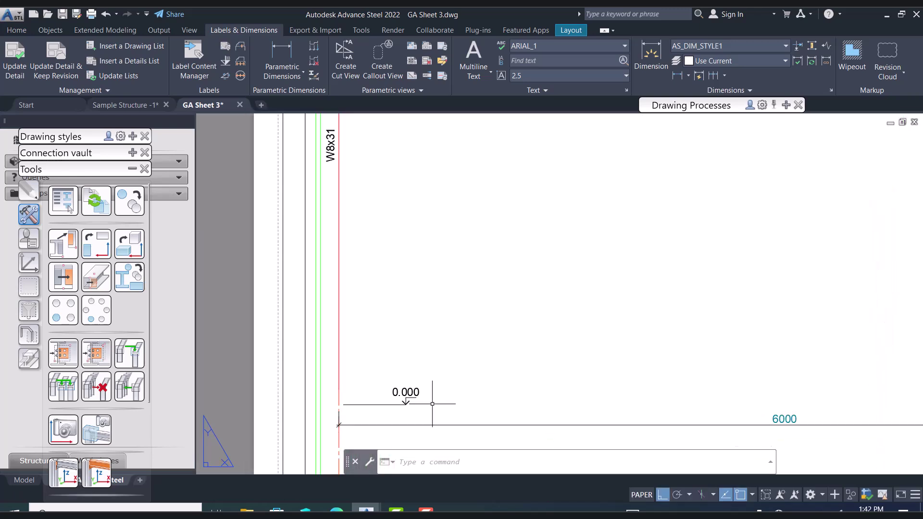
{"action": "scroll", "coordinate": [356, 434], "scroll_direction": "up", "scroll_amount": 6}
{"action": "scroll", "coordinate": [445, 319], "scroll_direction": "down", "scroll_amount": 6}
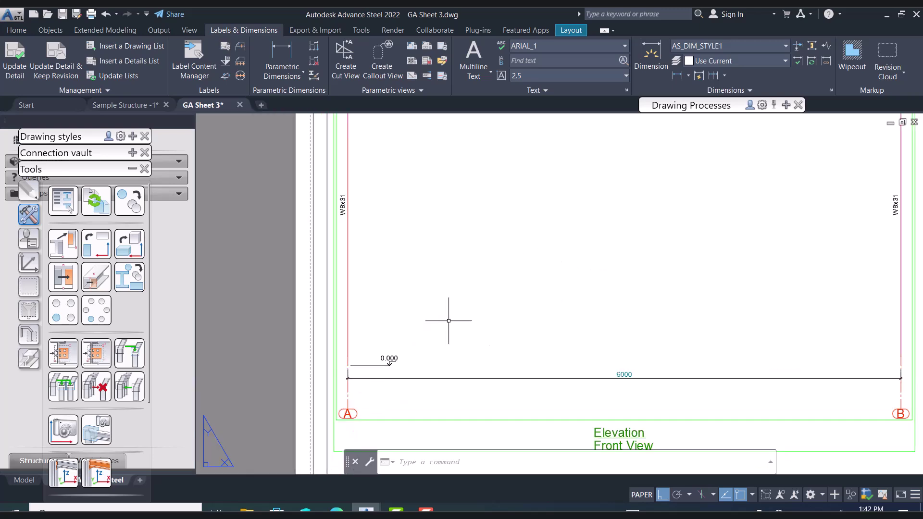
{"action": "middle_click_drag", "start_coordinate": [445, 319], "coordinate": [313, 354]}
{"action": "scroll", "coordinate": [769, 230], "scroll_direction": "up", "scroll_amount": 6}
{"action": "middle_click_drag", "start_coordinate": [776, 233], "coordinate": [681, 250]}
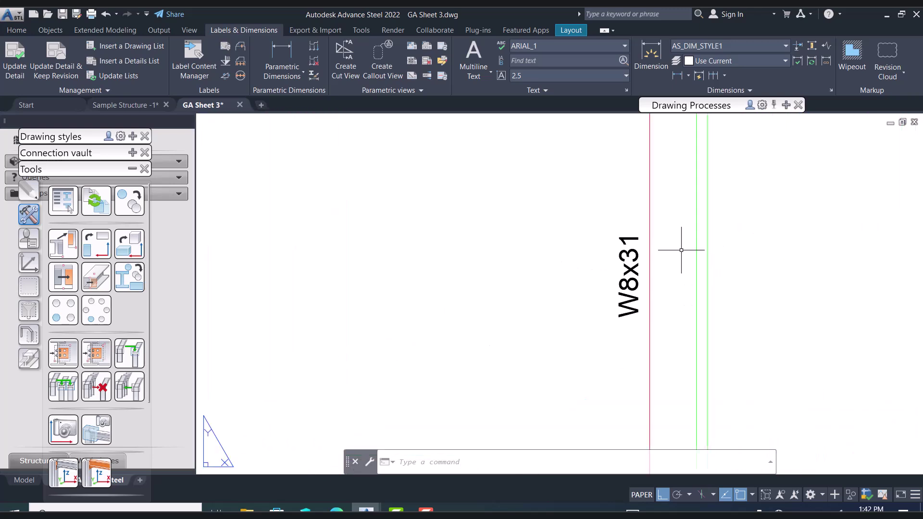
{"action": "scroll", "coordinate": [671, 263], "scroll_direction": "down", "scroll_amount": 6}
{"action": "scroll", "coordinate": [674, 153], "scroll_direction": "up", "scroll_amount": 6}
{"action": "scroll", "coordinate": [702, 187], "scroll_direction": "up", "scroll_amount": 2}
{"action": "scroll", "coordinate": [700, 193], "scroll_direction": "down", "scroll_amount": 8}
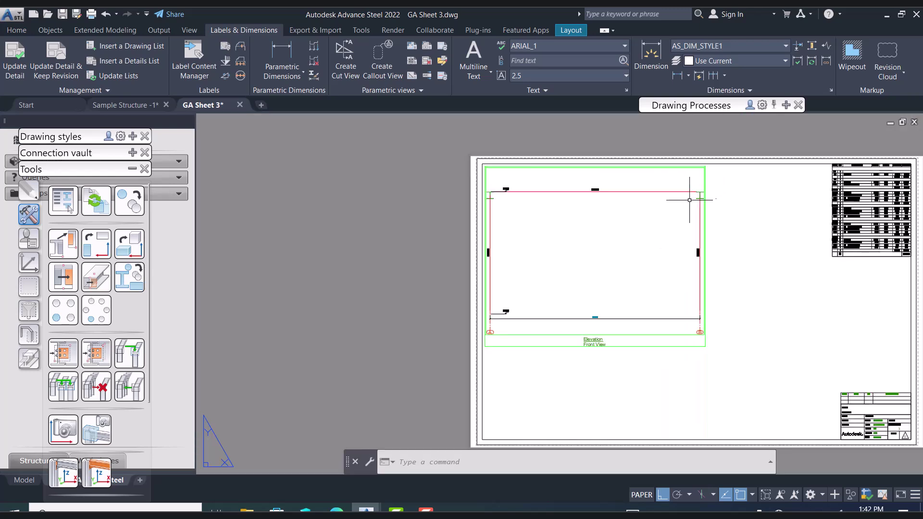
{"action": "left_click", "coordinate": [240, 104]}
{"action": "left_click", "coordinate": [514, 286]}
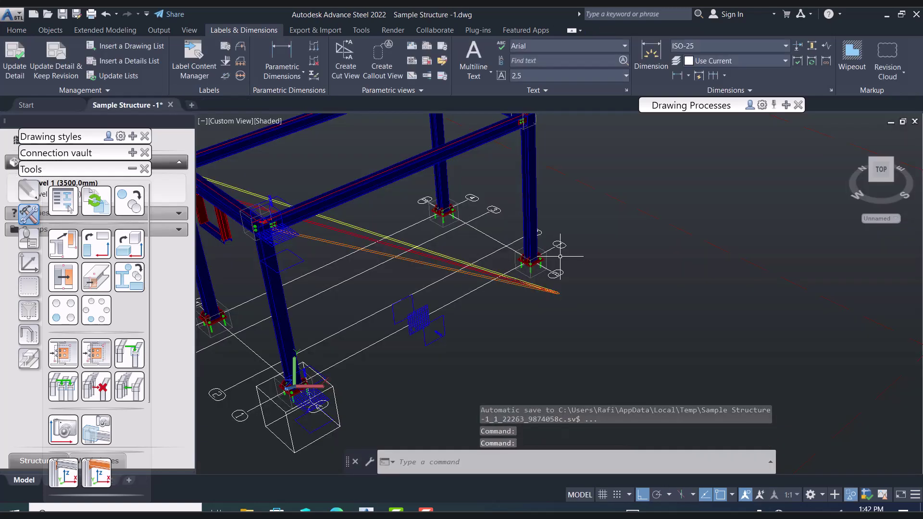
Set the front view camera's detail style override to 1 - 3D View - Model - Labels
{"action": "scroll", "coordinate": [522, 329], "scroll_direction": "up", "scroll_amount": 4}
{"action": "double_click", "coordinate": [522, 329]}
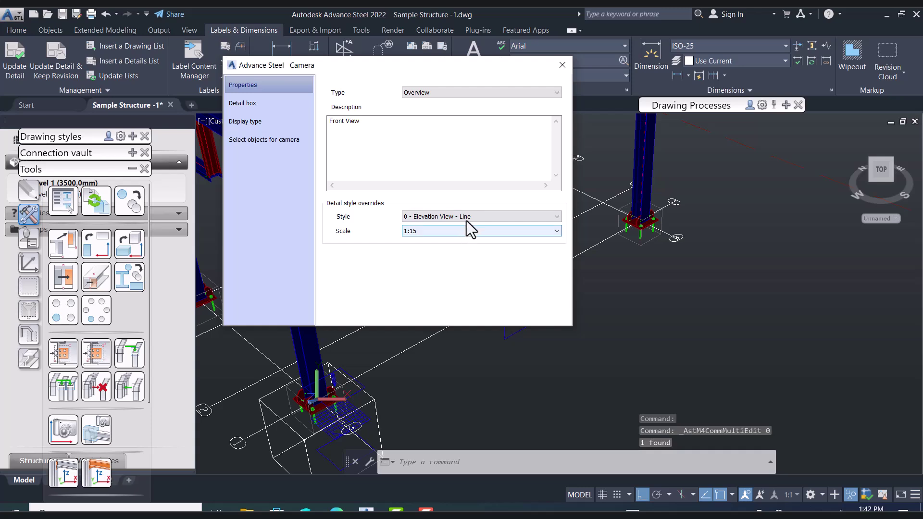
{"action": "left_click", "coordinate": [469, 216]}
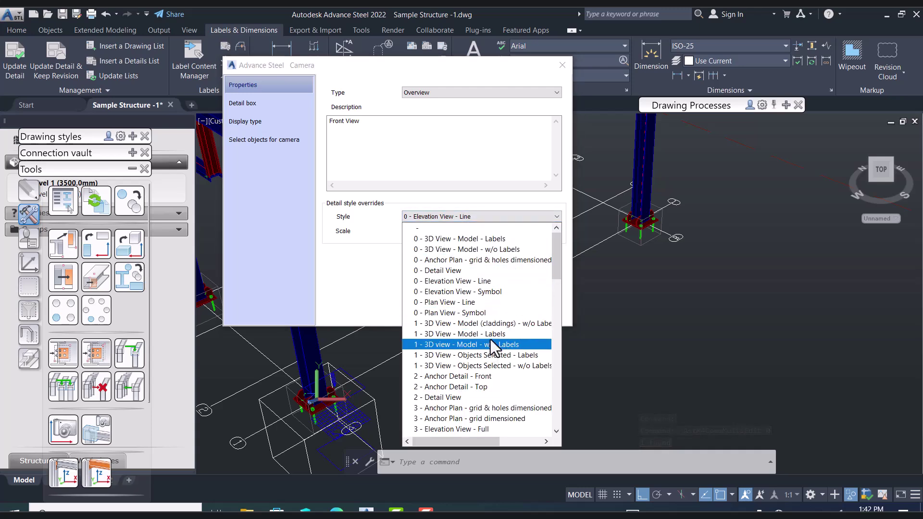
{"action": "left_click", "coordinate": [491, 335]}
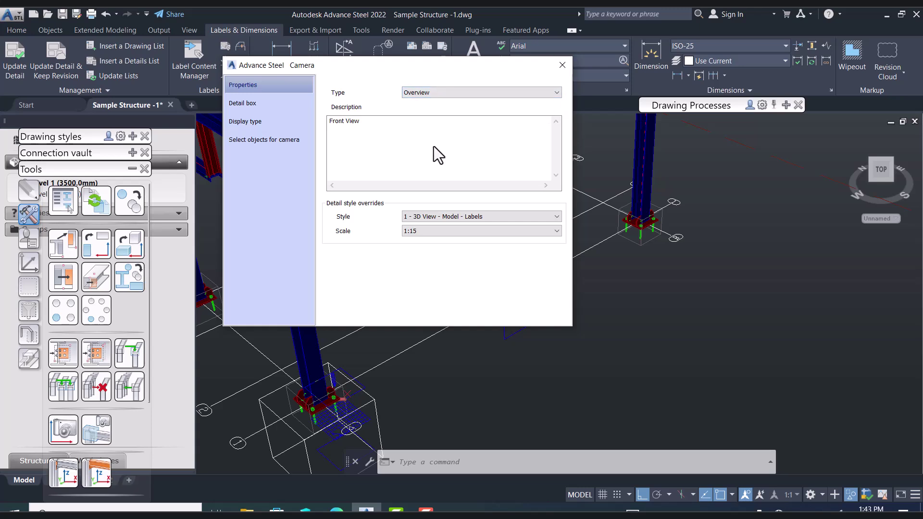
Review the front view camera's detail box viewport settings and close its properties
{"action": "left_click", "coordinate": [266, 107]}
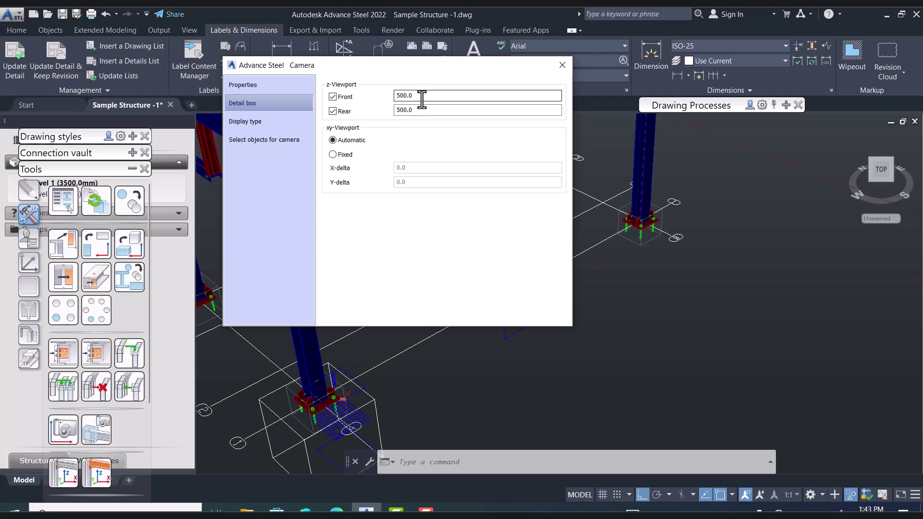
{"action": "left_click_drag", "start_coordinate": [440, 74], "coordinate": [404, 146]}
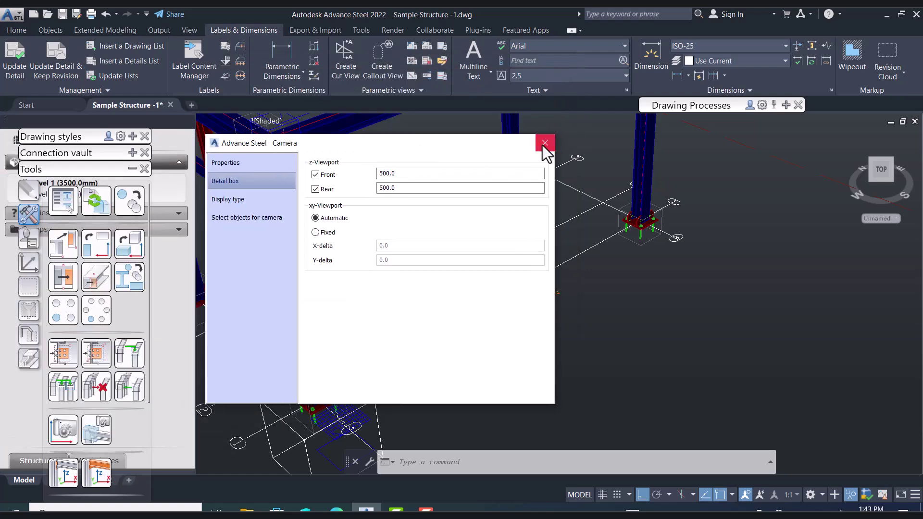
{"action": "left_click", "coordinate": [542, 145]}
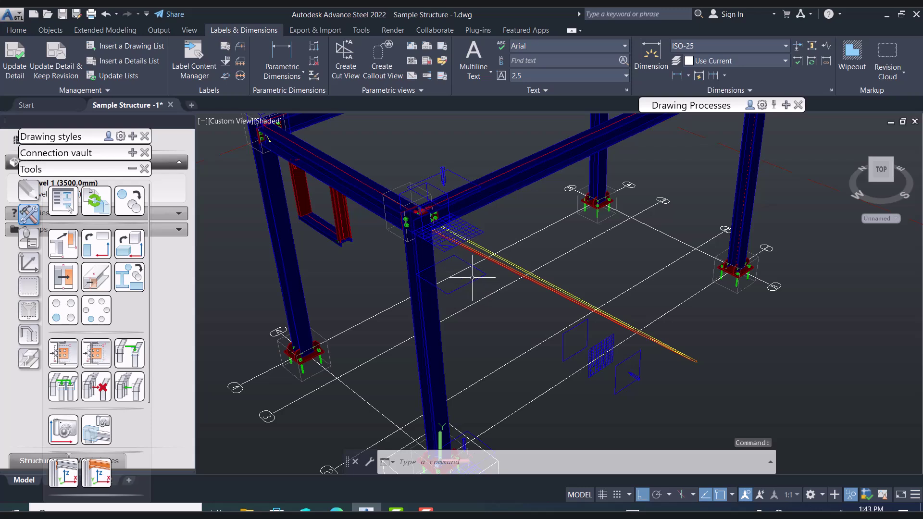
Erase the camera at the upper beam-to-column joint from the model
{"action": "key", "text": "Delete"}
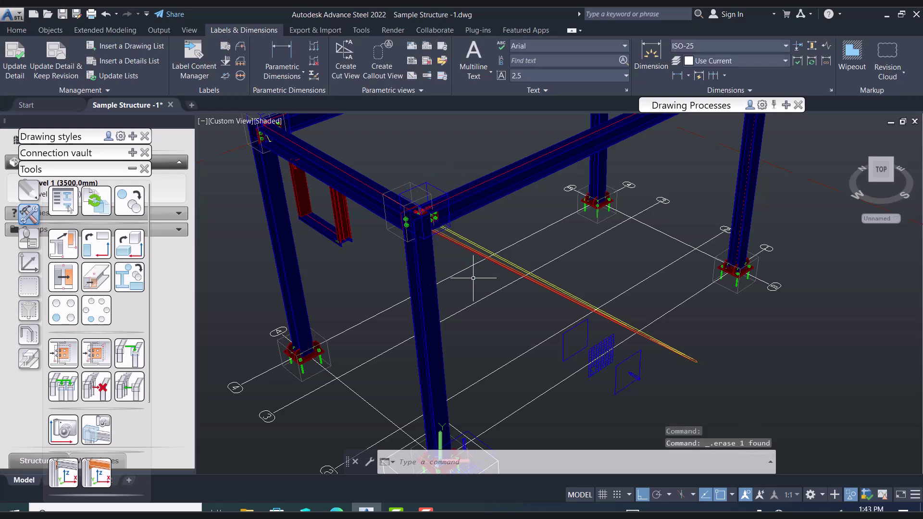
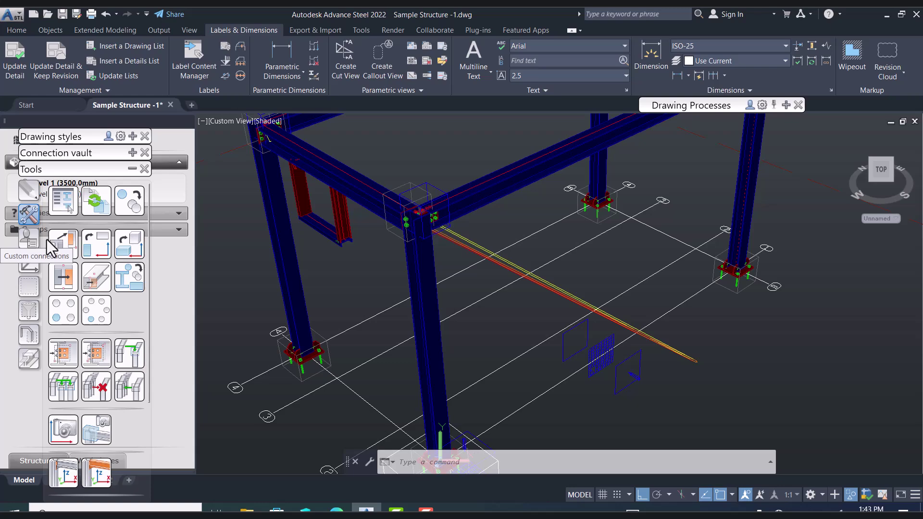
{"action": "left_click", "coordinate": [849, 136]}
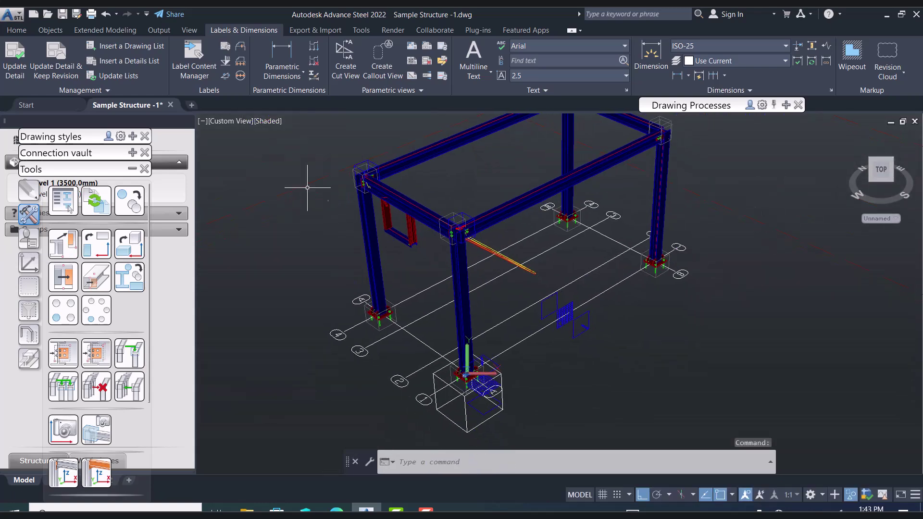
Reset the UCS to world and move its origin to the top of the nearest corner column
{"action": "left_click", "coordinate": [27, 263]}
{"action": "left_click", "coordinate": [63, 201]}
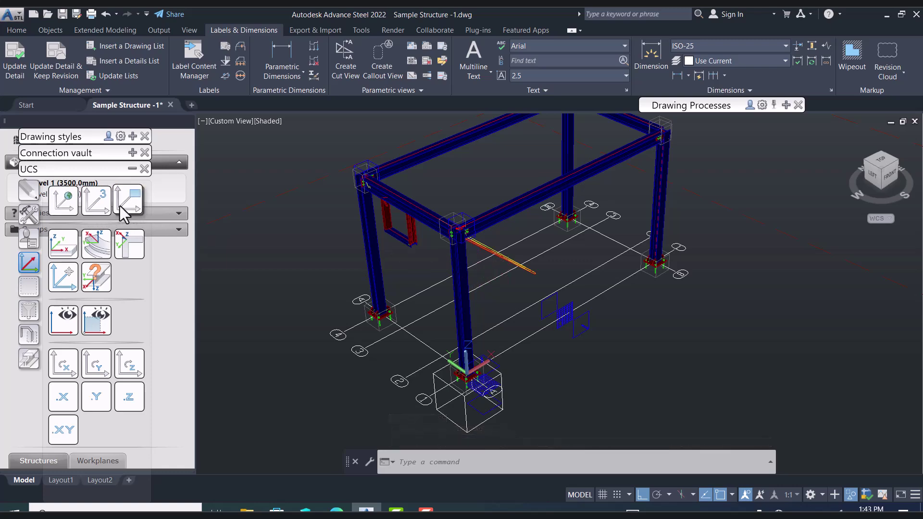
{"action": "left_click", "coordinate": [65, 271]}
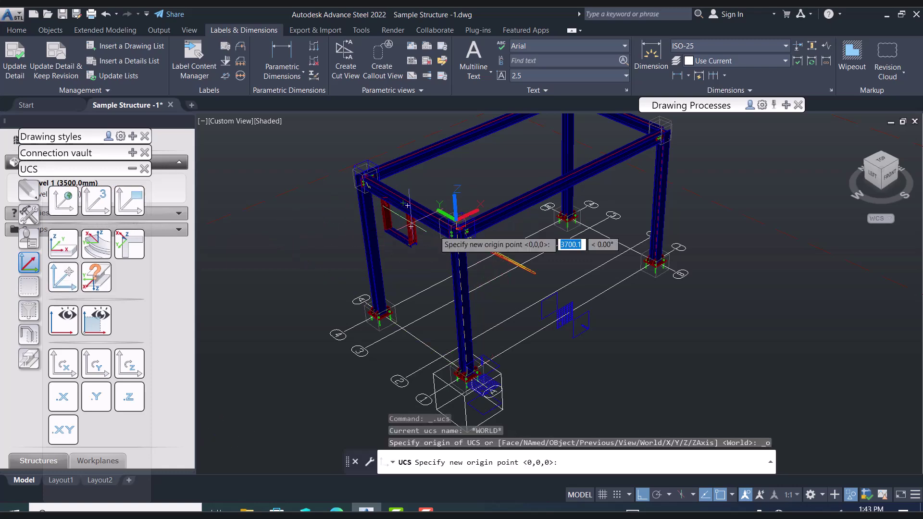
{"action": "scroll", "coordinate": [433, 227], "scroll_direction": "up", "scroll_amount": 3}
{"action": "middle_click_drag", "start_coordinate": [435, 228], "coordinate": [505, 266]}
{"action": "scroll", "coordinate": [505, 263], "scroll_direction": "up", "scroll_amount": 4}
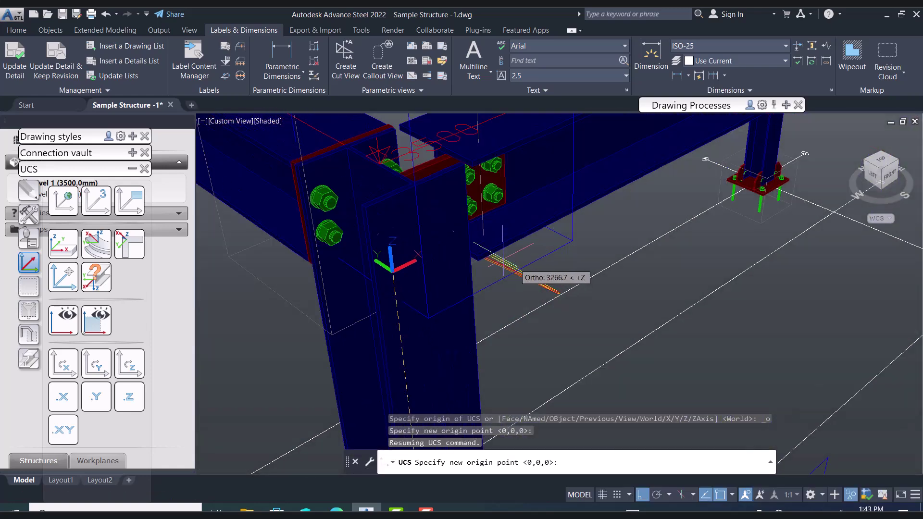
{"action": "left_click", "coordinate": [364, 204]}
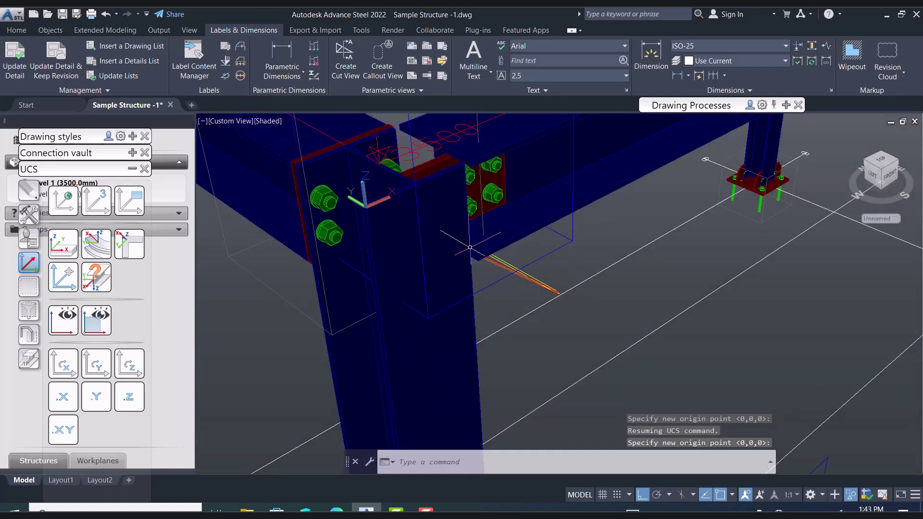
Place a camera at the UCS origin on top of the corner column
{"action": "scroll", "coordinate": [470, 248], "scroll_direction": "down", "scroll_amount": 5}
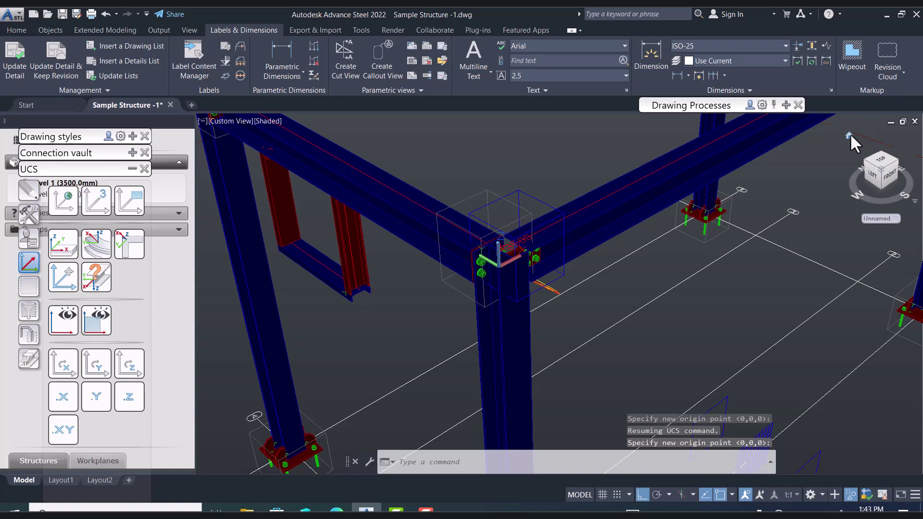
{"action": "right_click", "coordinate": [903, 197]}
{"action": "left_click", "coordinate": [878, 221]}
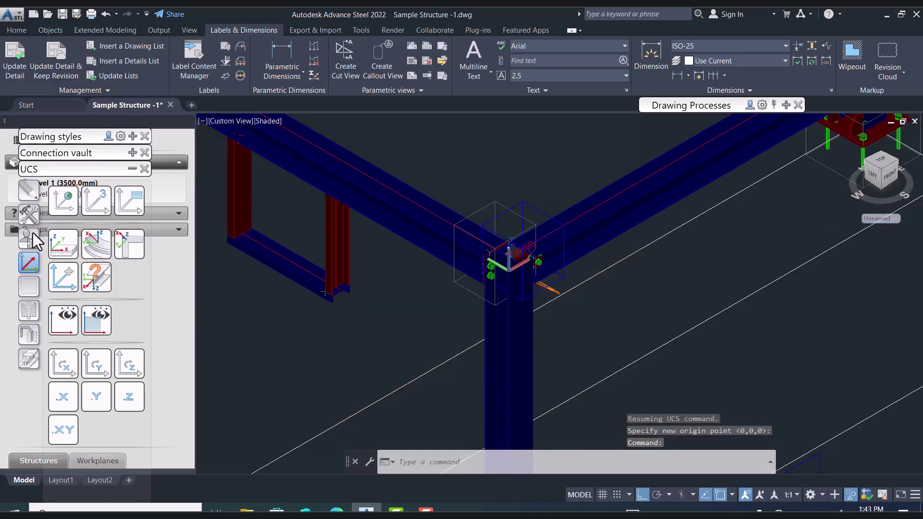
{"action": "left_click", "coordinate": [28, 215]}
{"action": "left_click", "coordinate": [64, 429]}
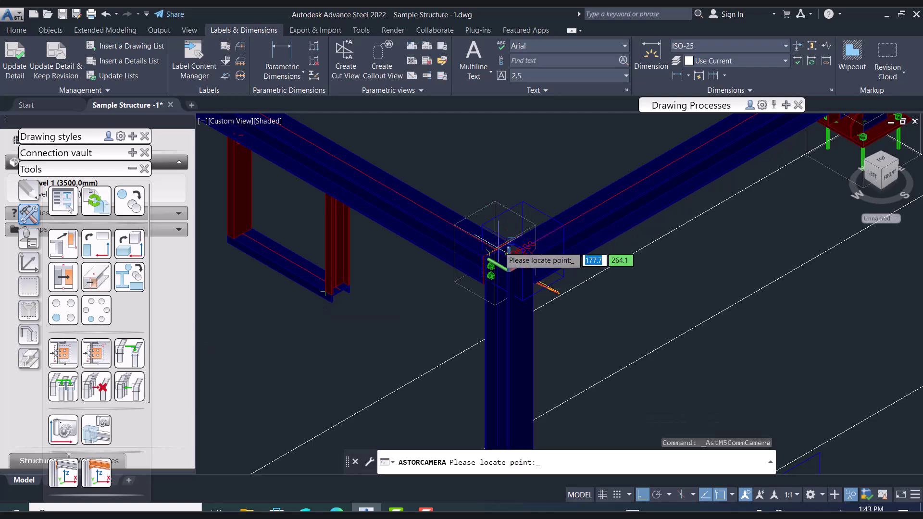
{"action": "scroll", "coordinate": [496, 230], "scroll_direction": "up", "scroll_amount": 3}
{"action": "scroll", "coordinate": [543, 190], "scroll_direction": "up", "scroll_amount": 3}
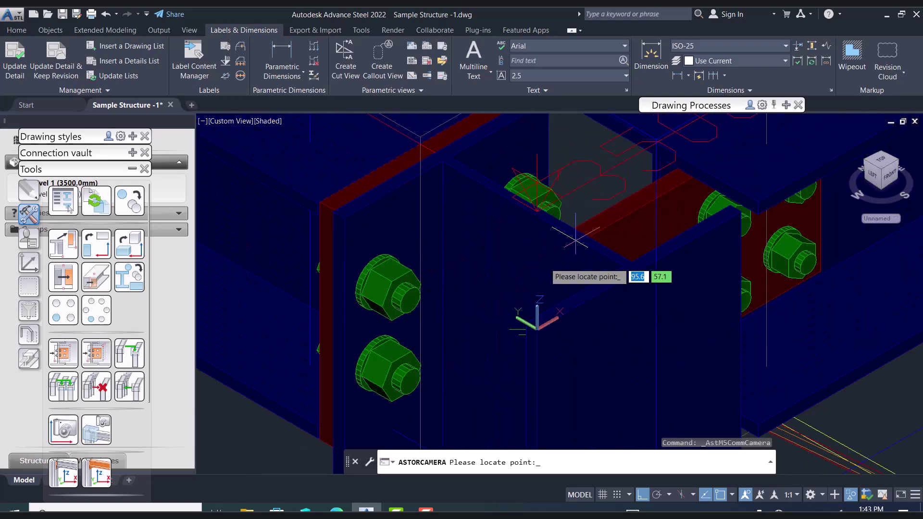
{"action": "left_click", "coordinate": [540, 329]}
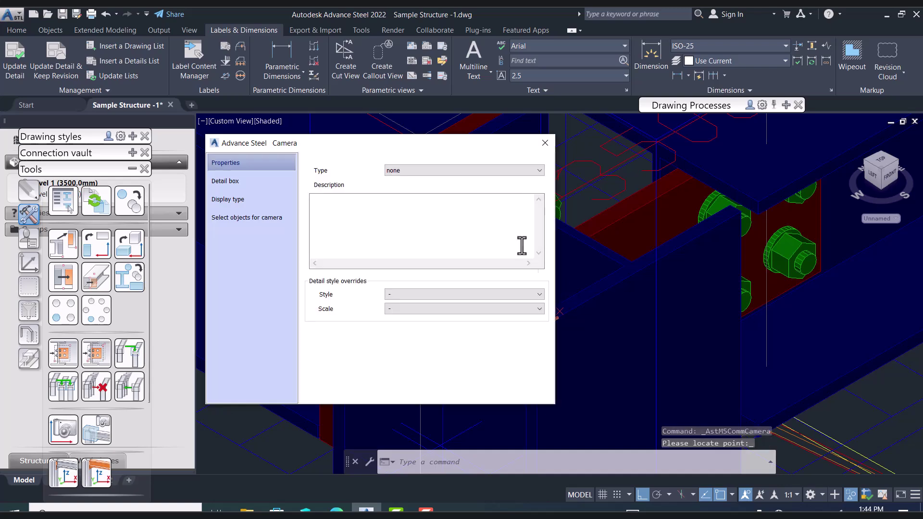
Set the camera type to Overview and its detail style override to 1 - 3D View - Model - Labels
{"action": "left_click", "coordinate": [453, 170]}
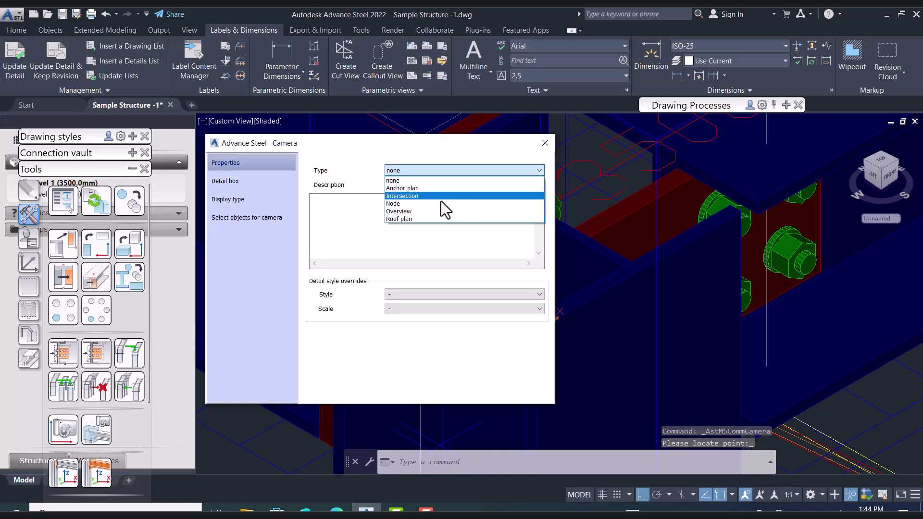
{"action": "left_click", "coordinate": [439, 212]}
{"action": "left_click", "coordinate": [454, 294]}
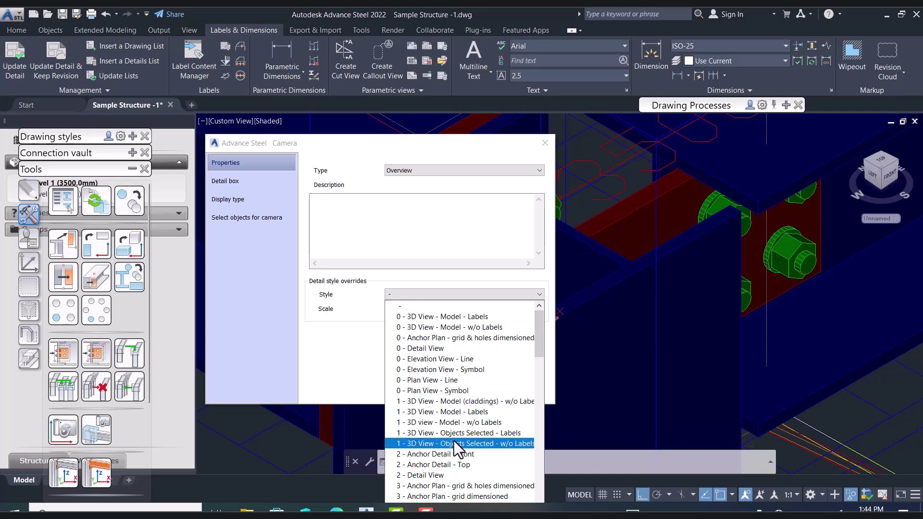
{"action": "left_click", "coordinate": [470, 412]}
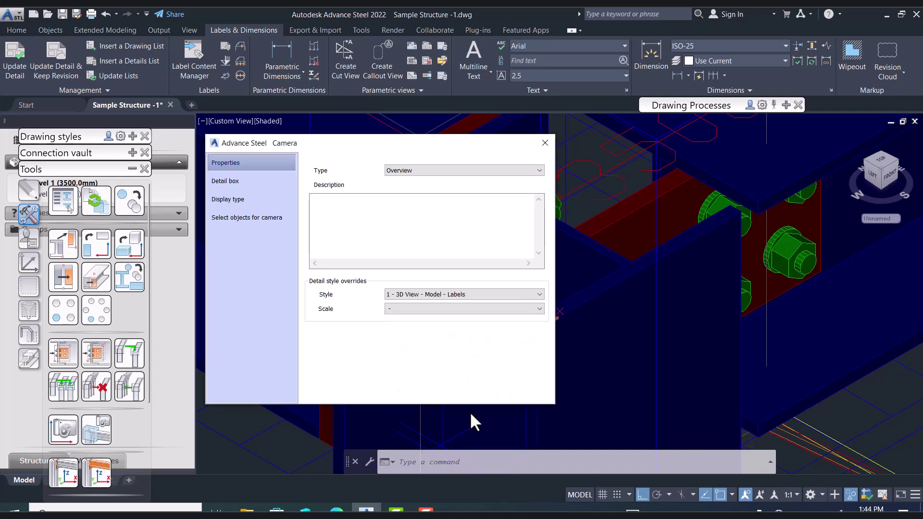
Set the camera's detail style override to 3 - Plan View - Full and its scale to 1:15
{"action": "left_click", "coordinate": [463, 309]}
{"action": "left_click", "coordinate": [460, 295]}
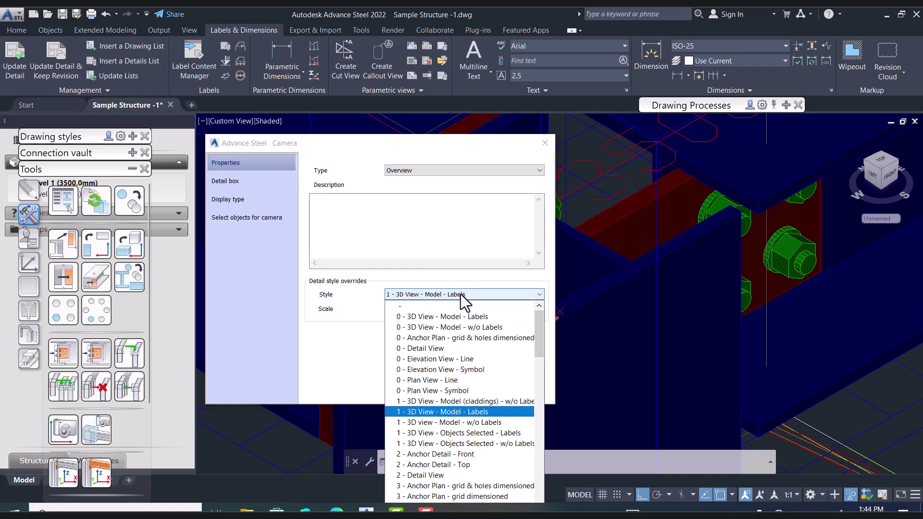
{"action": "scroll", "coordinate": [465, 406], "scroll_direction": "down", "scroll_amount": 2}
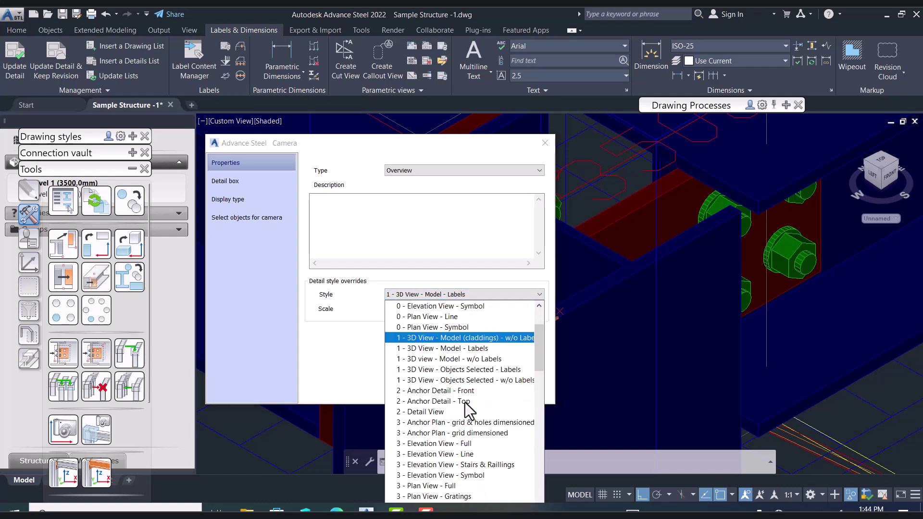
{"action": "scroll", "coordinate": [465, 404], "scroll_direction": "down", "scroll_amount": 2}
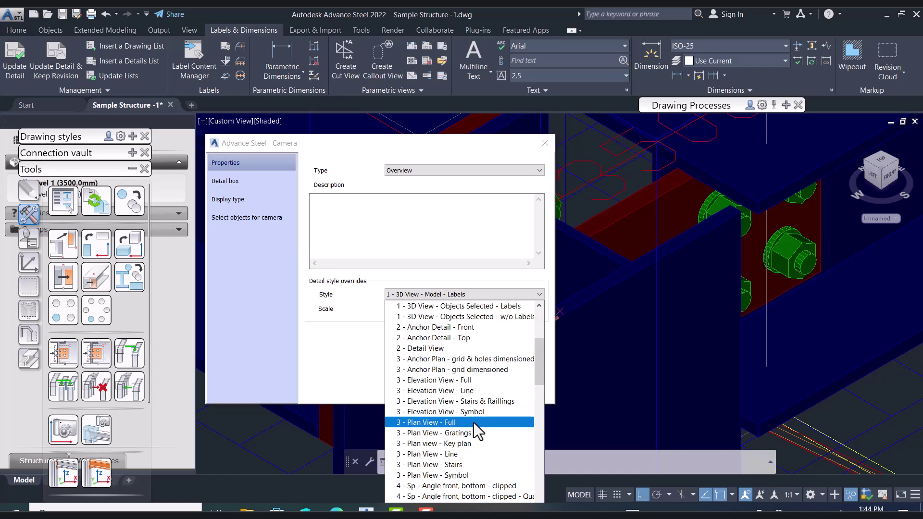
{"action": "scroll", "coordinate": [474, 423], "scroll_direction": "down", "scroll_amount": 5}
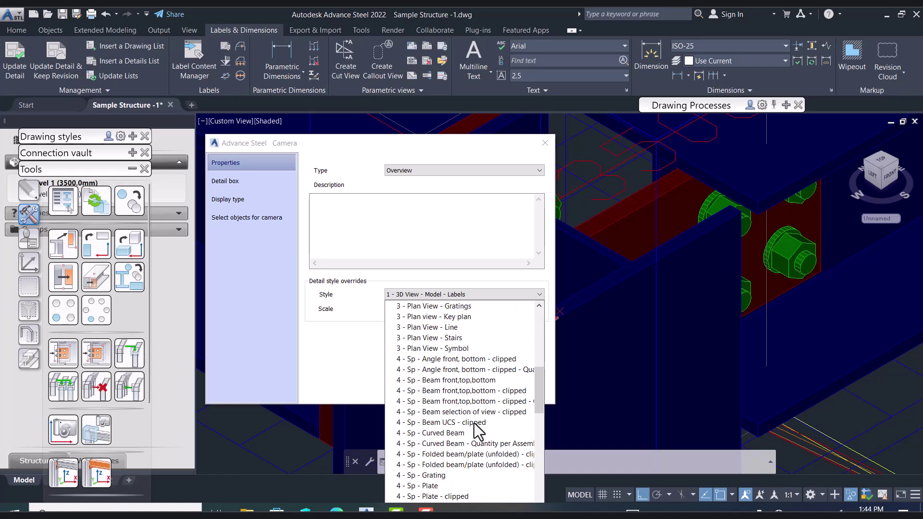
{"action": "scroll", "coordinate": [476, 430], "scroll_direction": "down", "scroll_amount": 5}
{"action": "scroll", "coordinate": [475, 430], "scroll_direction": "up", "scroll_amount": 7}
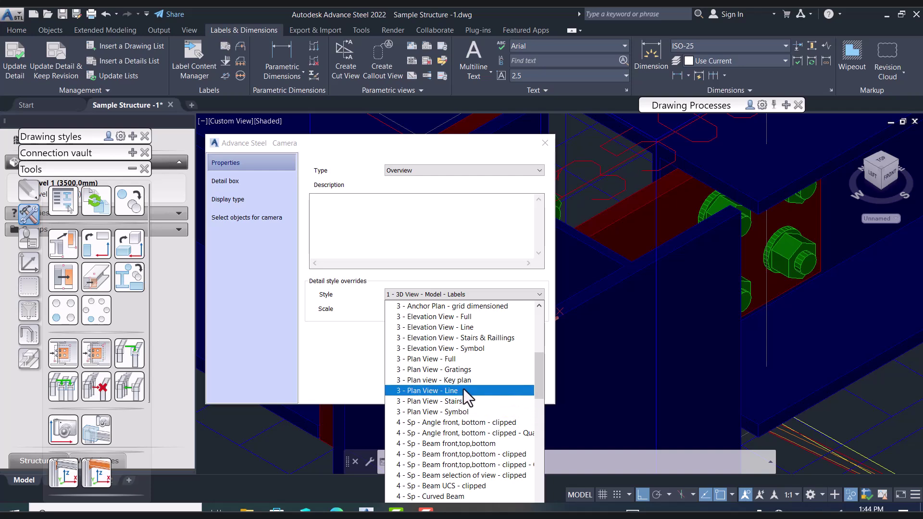
{"action": "left_click", "coordinate": [446, 359]}
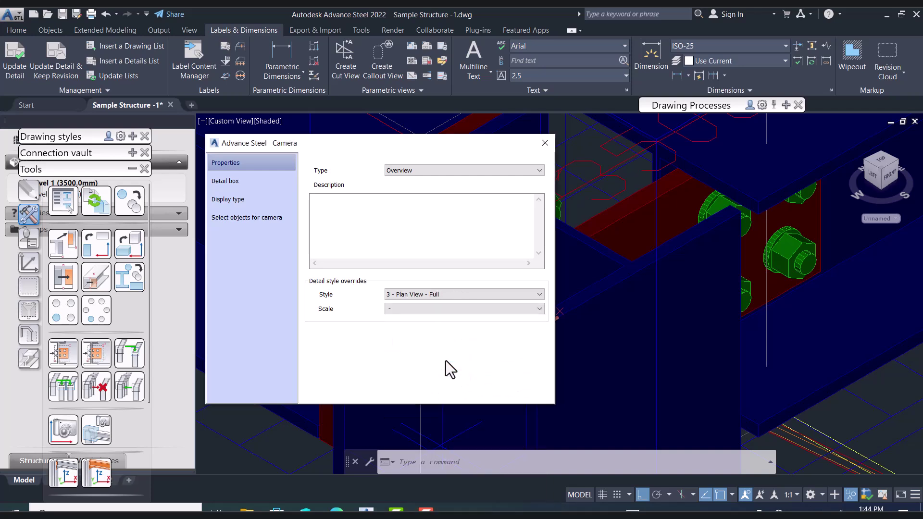
{"action": "left_click", "coordinate": [445, 310]}
{"action": "left_click", "coordinate": [408, 416]}
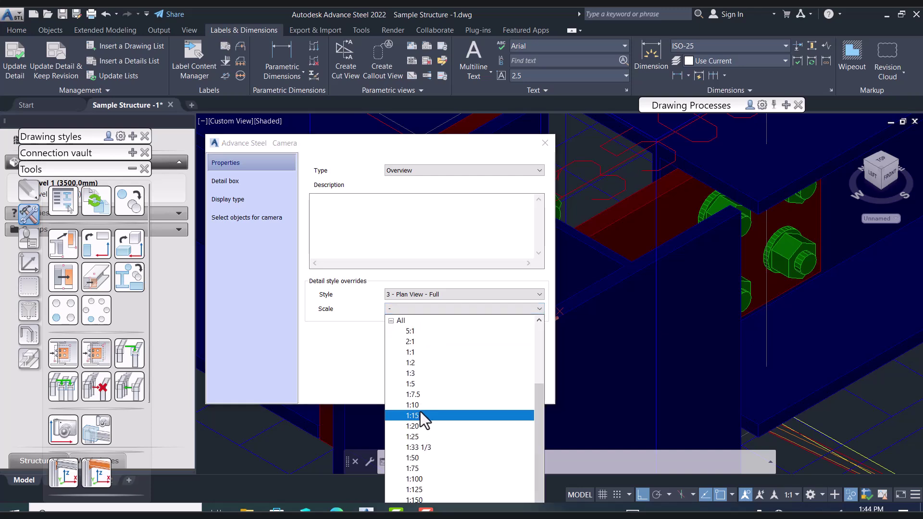
{"action": "left_click", "coordinate": [420, 411]}
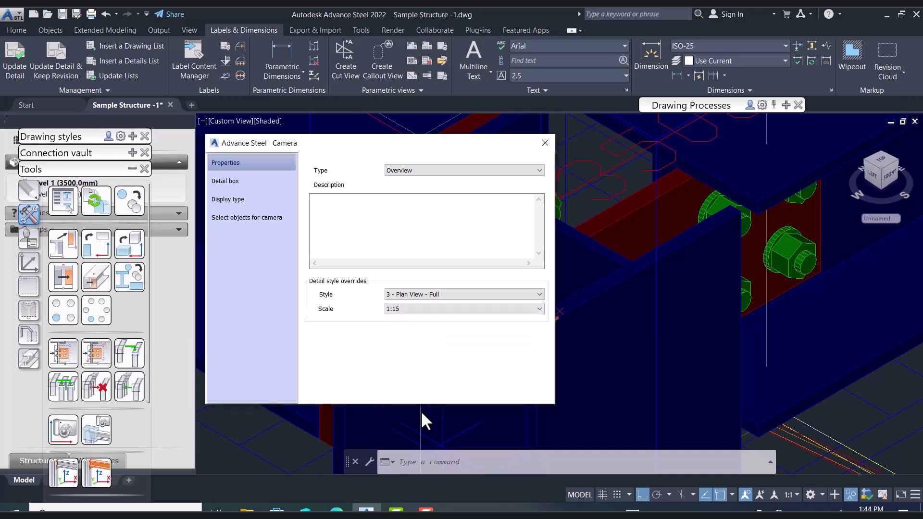
Enable the Front and Rear z-viewport limits in the camera's detail box settings
{"action": "left_click", "coordinate": [251, 180]}
{"action": "left_click", "coordinate": [316, 175]}
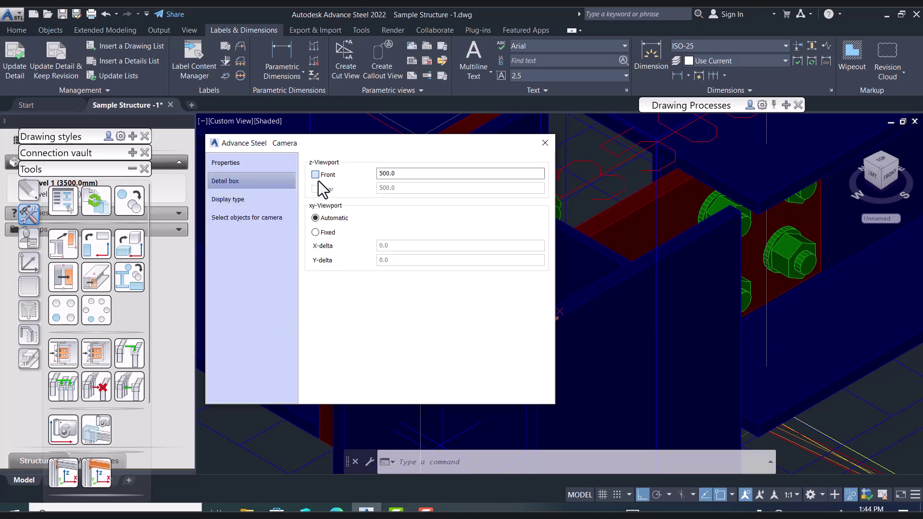
{"action": "left_click", "coordinate": [315, 189]}
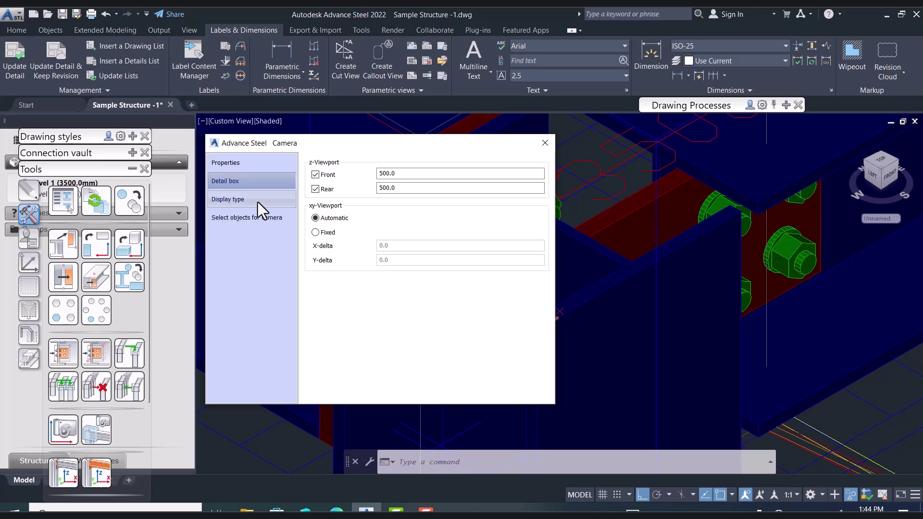
Enter "+3500 Level" as the camera description and close the camera properties
{"action": "left_click", "coordinate": [259, 163]}
{"action": "left_click", "coordinate": [337, 232]}
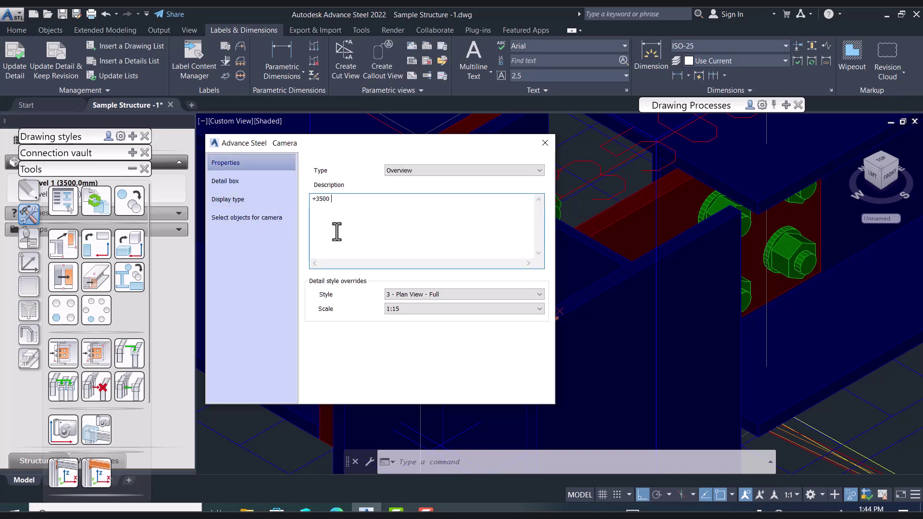
{"action": "left_click", "coordinate": [545, 142]}
Select the new camera and run the Selected Cameras PageFull ANSI-D drawing process with its default properties
{"action": "scroll", "coordinate": [673, 208], "scroll_direction": "down", "scroll_amount": 5}
{"action": "left_click", "coordinate": [674, 208]}
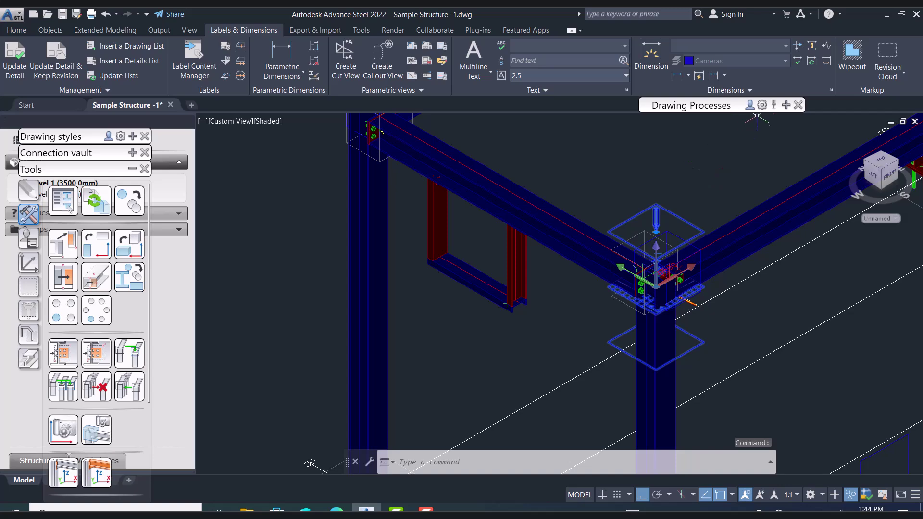
{"action": "left_click", "coordinate": [783, 105]}
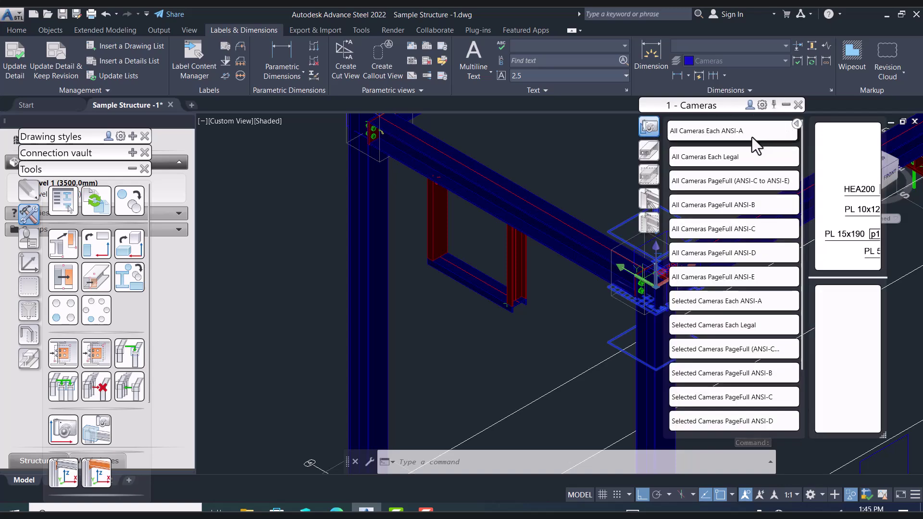
{"action": "left_click", "coordinate": [736, 421]}
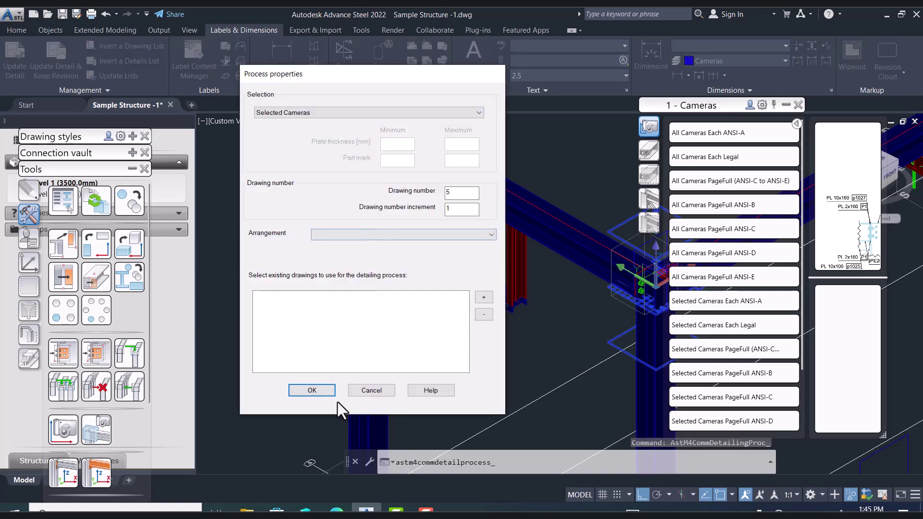
{"action": "left_click", "coordinate": [312, 390]}
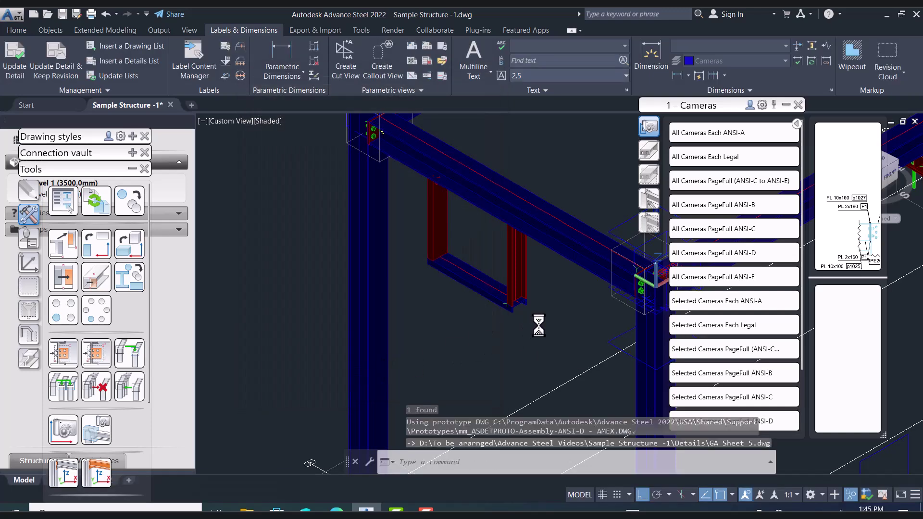
Open the generated plan drawing through the corner camera's Show camera details command
{"action": "middle_click_drag", "start_coordinate": [537, 322], "coordinate": [408, 340]}
{"action": "left_click", "coordinate": [504, 233]}
{"action": "right_click", "coordinate": [504, 233]}
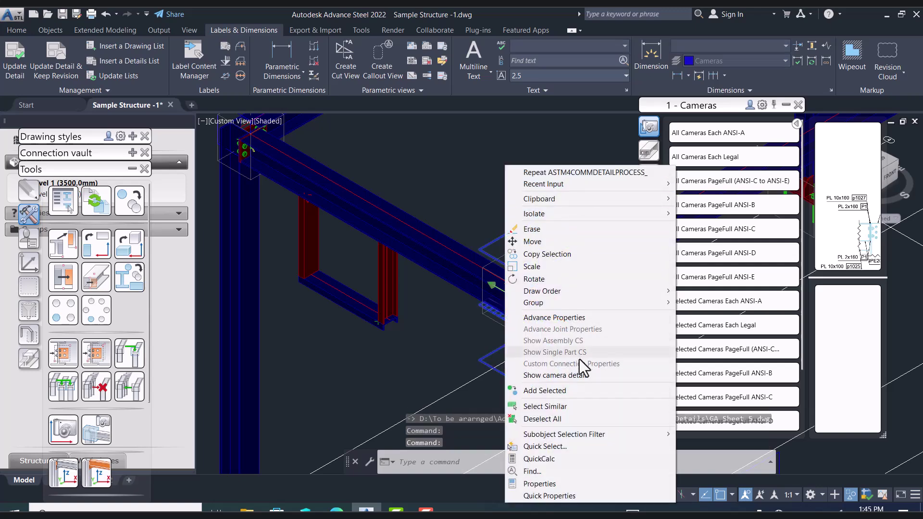
{"action": "left_click", "coordinate": [579, 375]}
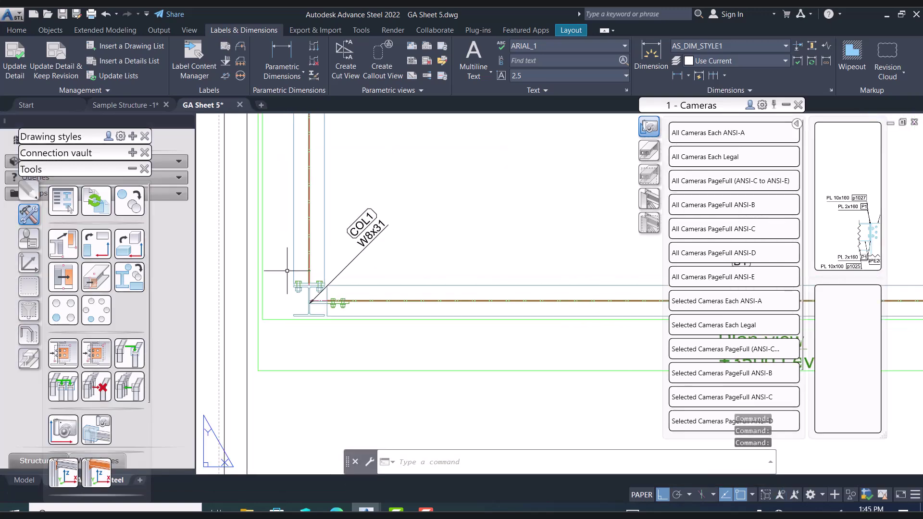
Examine the plan view on GA Sheet 5, including the column and beam labels and the sheet layout
{"action": "middle_click_drag", "start_coordinate": [391, 254], "coordinate": [381, 329]}
{"action": "scroll", "coordinate": [384, 326], "scroll_direction": "down", "scroll_amount": 2}
{"action": "mouse_move", "coordinate": [435, 303]}
{"action": "middle_mouse_down"}
{"action": "mouse_move", "coordinate": [432, 366]}
{"action": "mouse_move", "coordinate": [467, 228]}
{"action": "mouse_move", "coordinate": [173, 325]}
{"action": "middle_mouse_up"}
{"action": "middle_click_drag", "start_coordinate": [487, 321], "coordinate": [218, 280]}
{"action": "middle_click_drag", "start_coordinate": [461, 289], "coordinate": [155, 239]}
{"action": "middle_click_drag", "start_coordinate": [311, 237], "coordinate": [356, 377]}
{"action": "scroll", "coordinate": [366, 298], "scroll_direction": "up", "scroll_amount": 5}
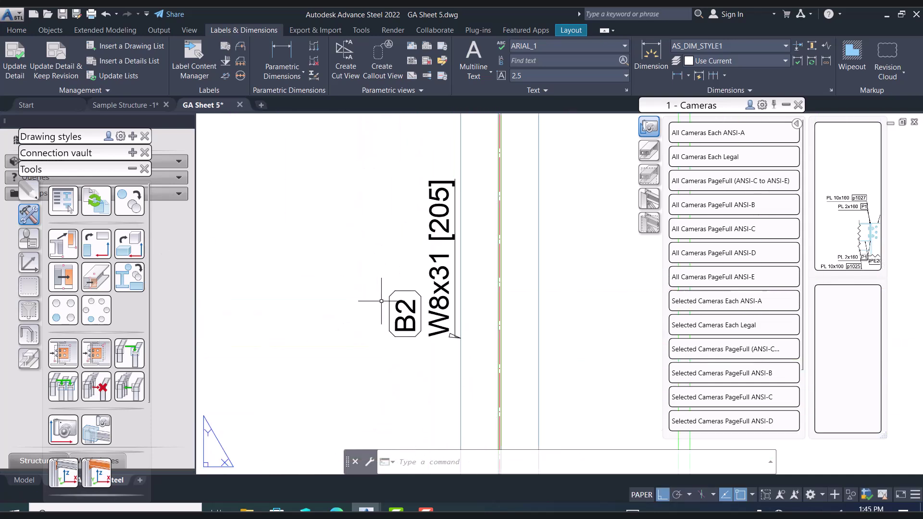
{"action": "scroll", "coordinate": [382, 296], "scroll_direction": "down", "scroll_amount": 6}
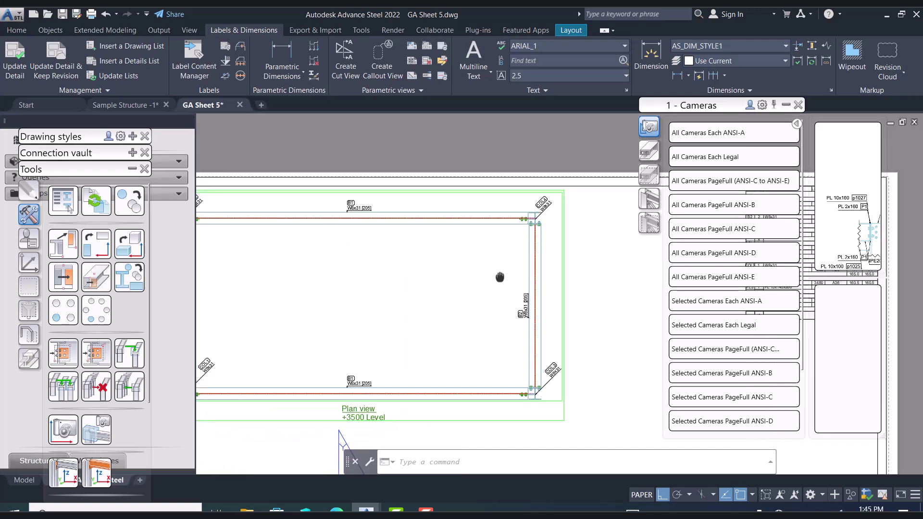
{"action": "scroll", "coordinate": [423, 208], "scroll_direction": "up", "scroll_amount": 5}
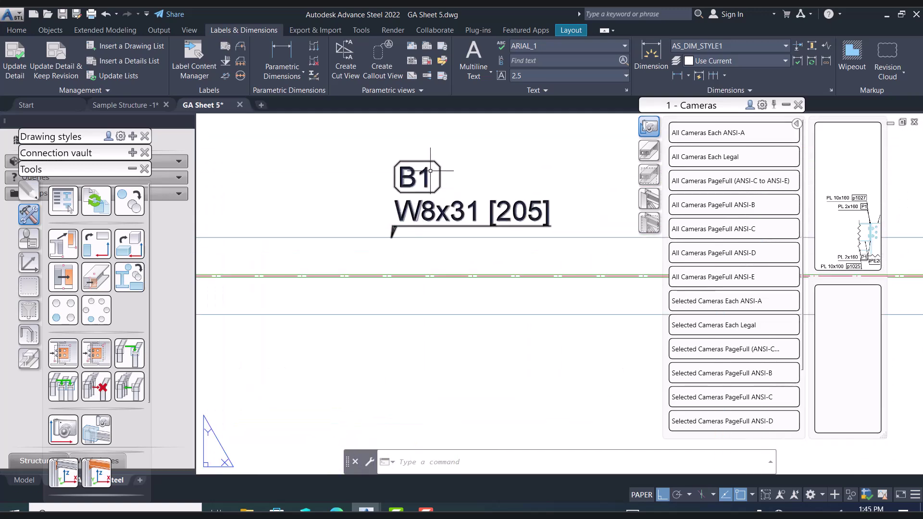
{"action": "mouse_move", "coordinate": [425, 172]}
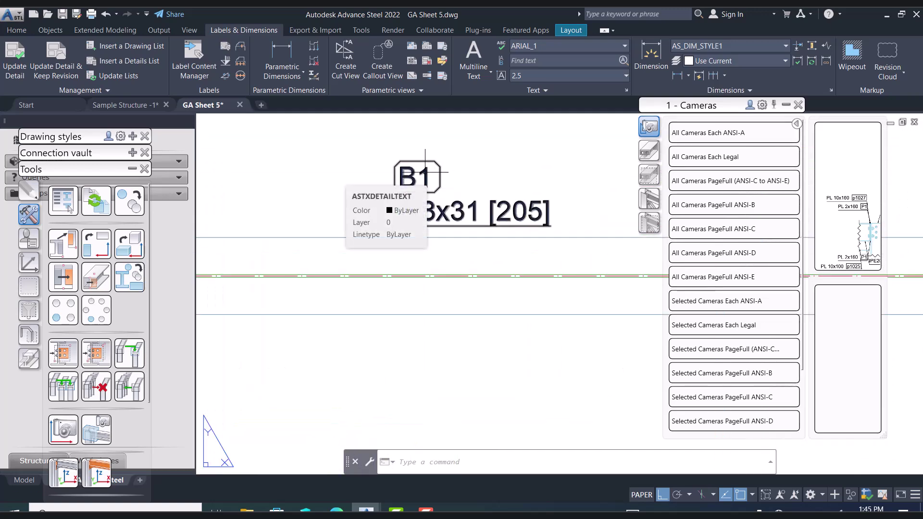
{"action": "scroll", "coordinate": [425, 171], "scroll_direction": "down", "scroll_amount": 8}
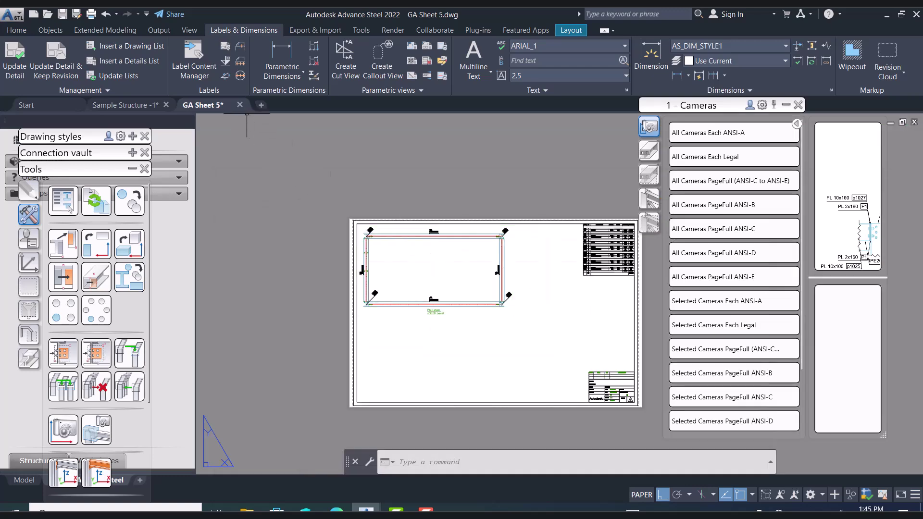
Check the plan view title on GA Sheet 5, and close the drawing with its changes saved
{"action": "left_click", "coordinate": [240, 106]}
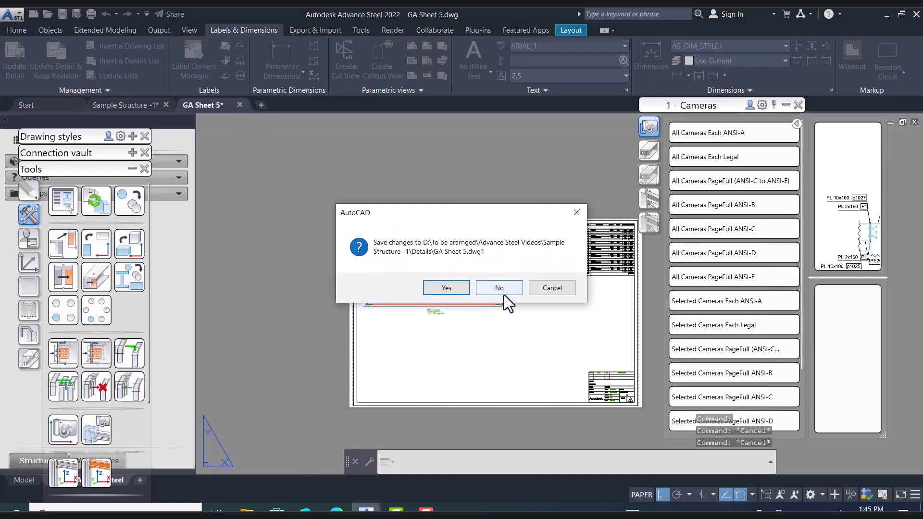
{"action": "left_click", "coordinate": [552, 288]}
{"action": "scroll", "coordinate": [435, 310], "scroll_direction": "up", "scroll_amount": 10}
{"action": "middle_click_drag", "start_coordinate": [349, 329], "coordinate": [432, 298]}
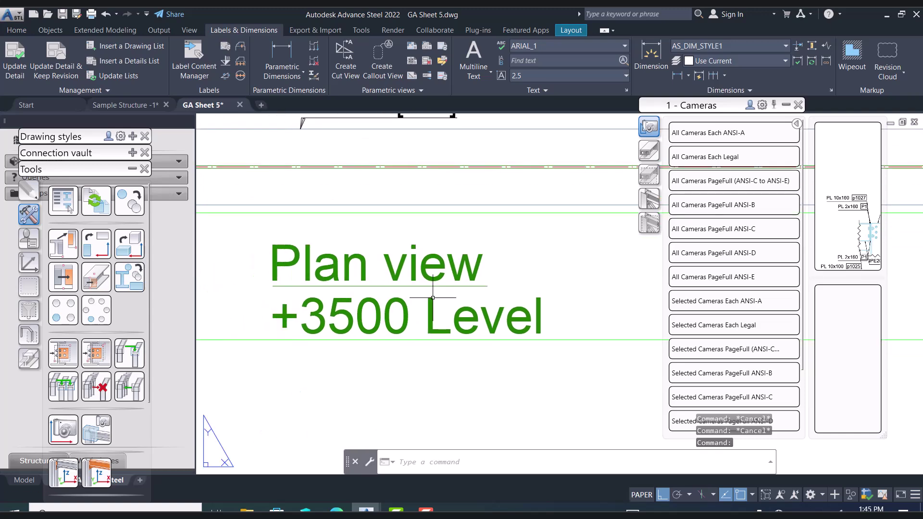
{"action": "scroll", "coordinate": [397, 314], "scroll_direction": "down", "scroll_amount": 8}
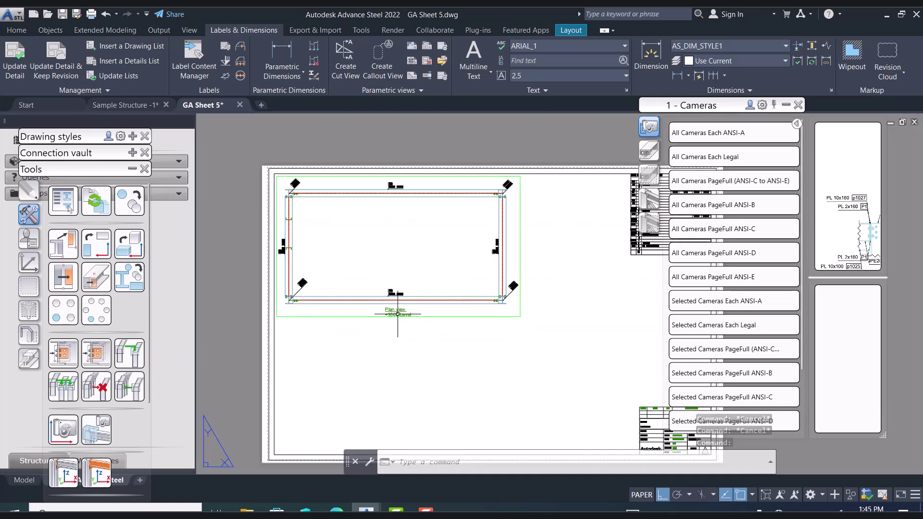
{"action": "left_click", "coordinate": [241, 104]}
{"action": "left_click", "coordinate": [434, 287]}
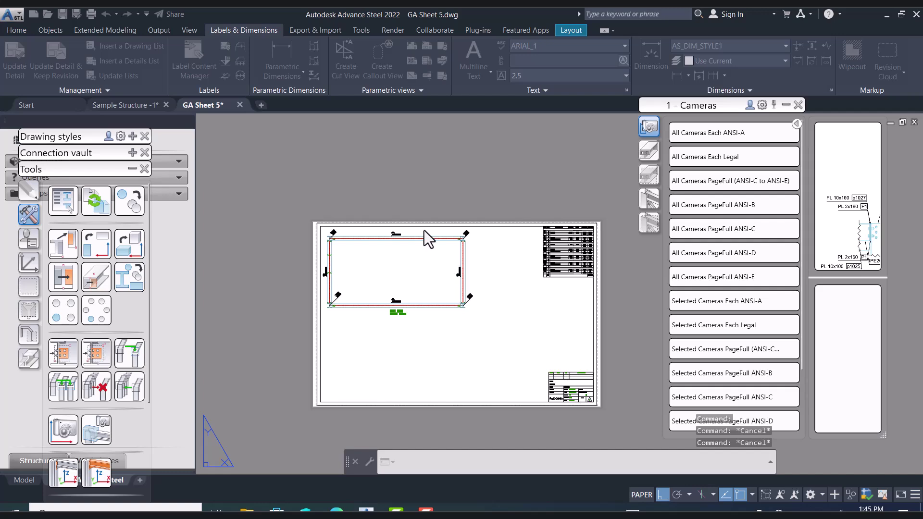
Review the ISO VIEW camera's detail box and general properties in the model, and close its properties
{"action": "scroll", "coordinate": [388, 204], "scroll_direction": "down", "scroll_amount": 6}
{"action": "scroll", "coordinate": [426, 318], "scroll_direction": "up", "scroll_amount": 11}
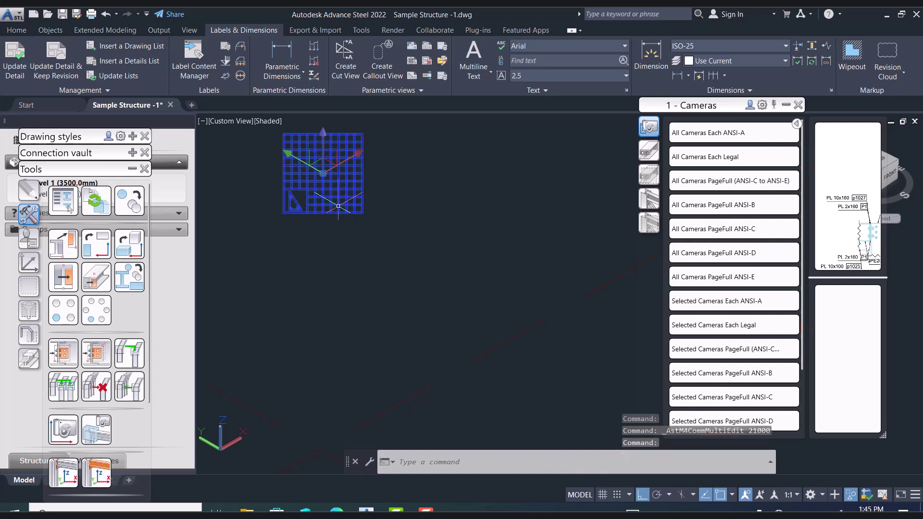
{"action": "double_click", "coordinate": [334, 211]}
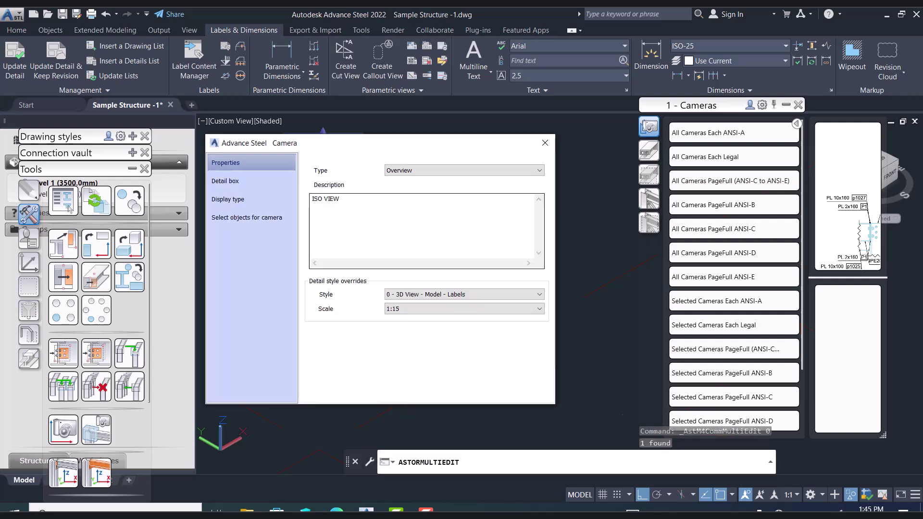
{"action": "left_click", "coordinate": [256, 180]}
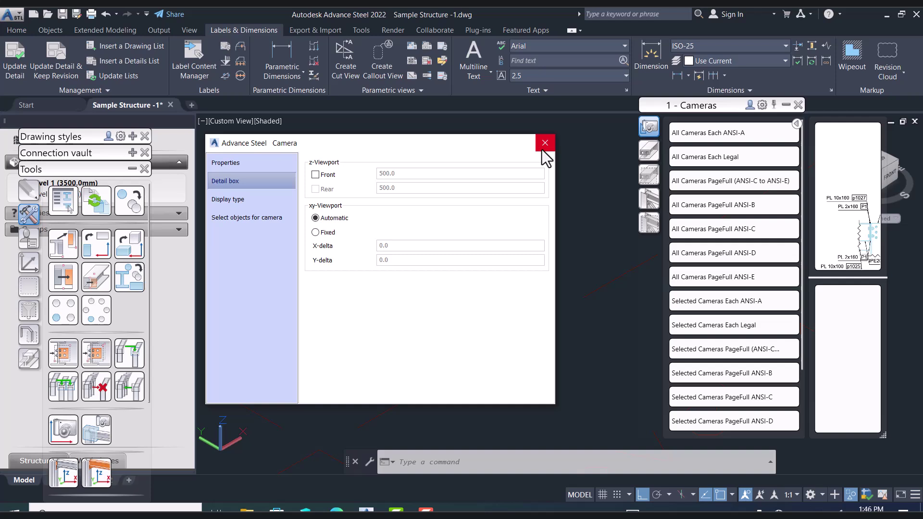
{"action": "left_click", "coordinate": [241, 165]}
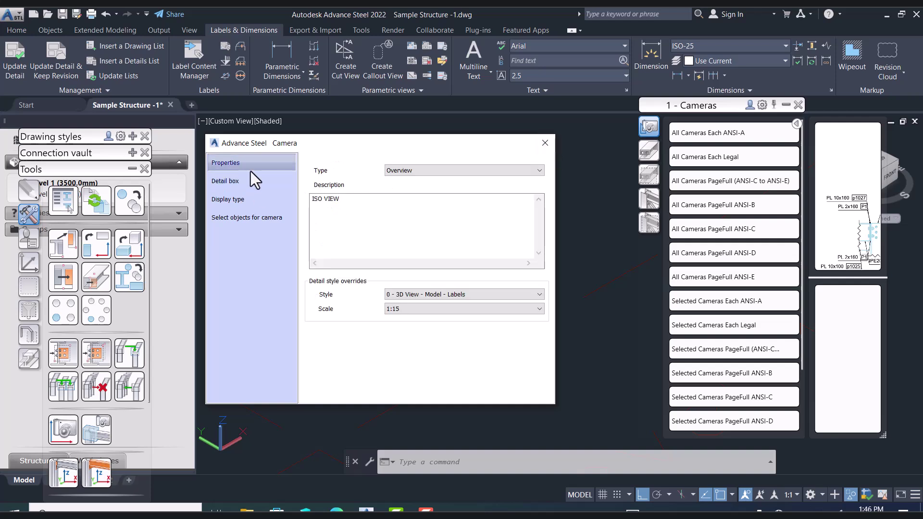
{"action": "left_click", "coordinate": [538, 142]}
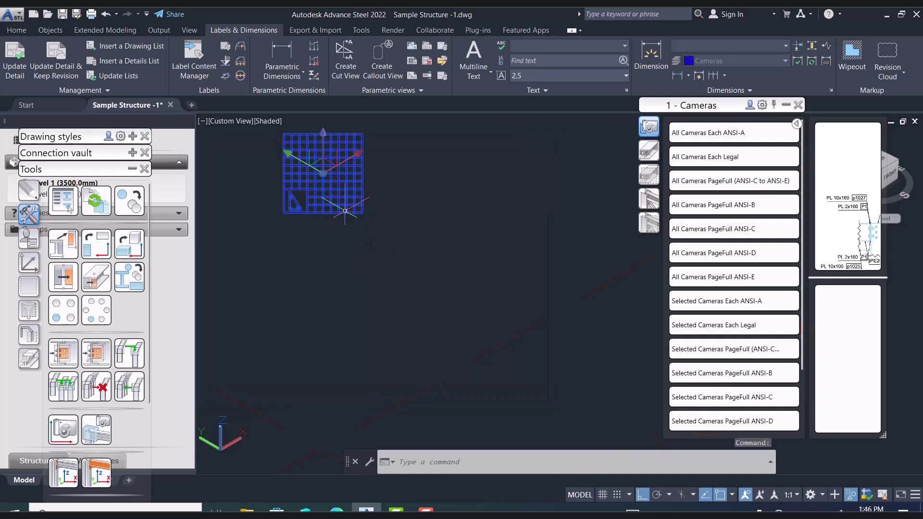
Run the Selected Cameras PageFull ANSI-D process on the ISO VIEW camera with default properties and open its GA Sheet 6 detail
{"action": "left_click", "coordinate": [736, 422]}
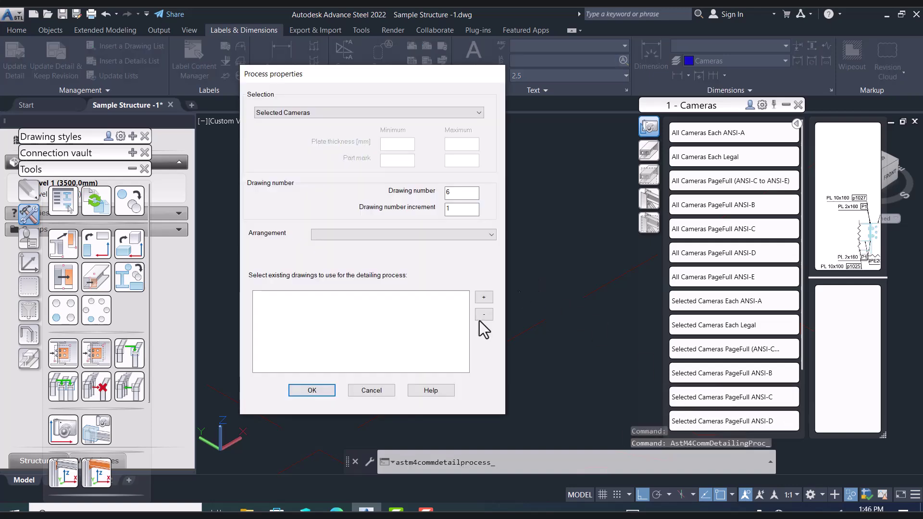
{"action": "left_click", "coordinate": [321, 390]}
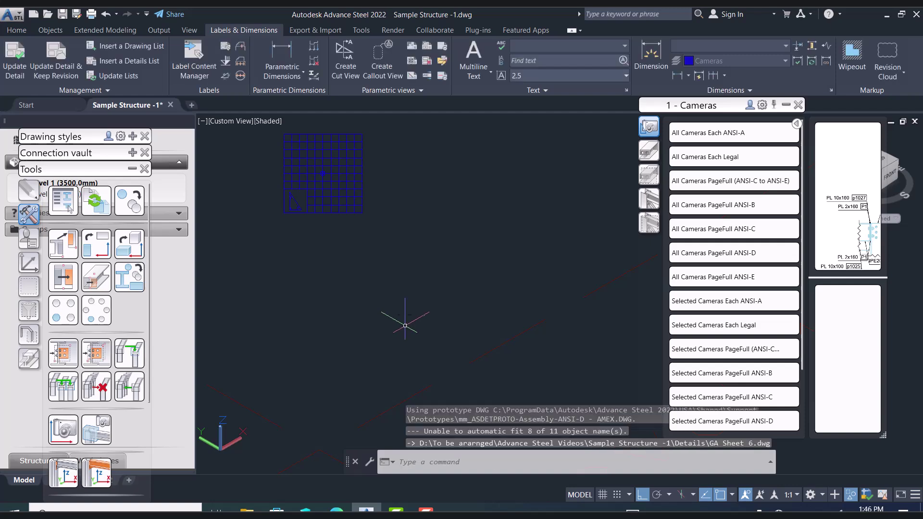
{"action": "left_click", "coordinate": [334, 207]}
{"action": "right_click", "coordinate": [336, 204]}
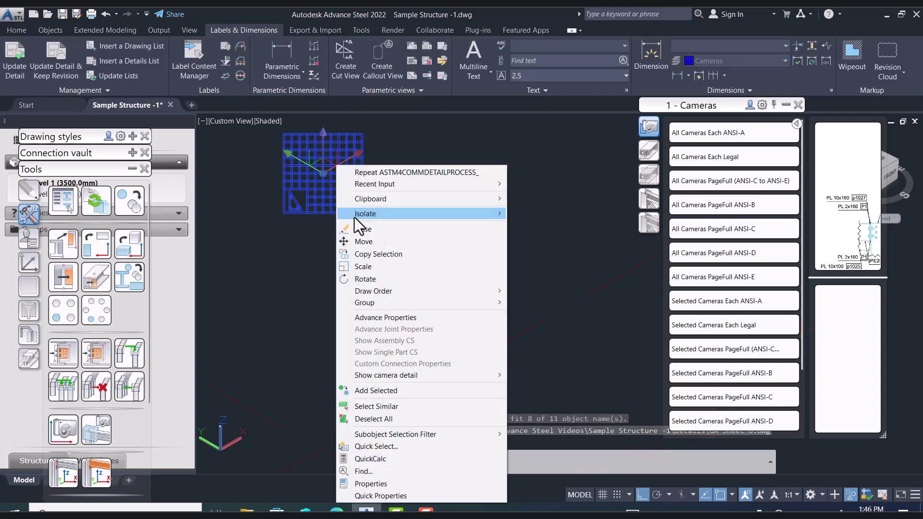
{"action": "mouse_move", "coordinate": [424, 376]}
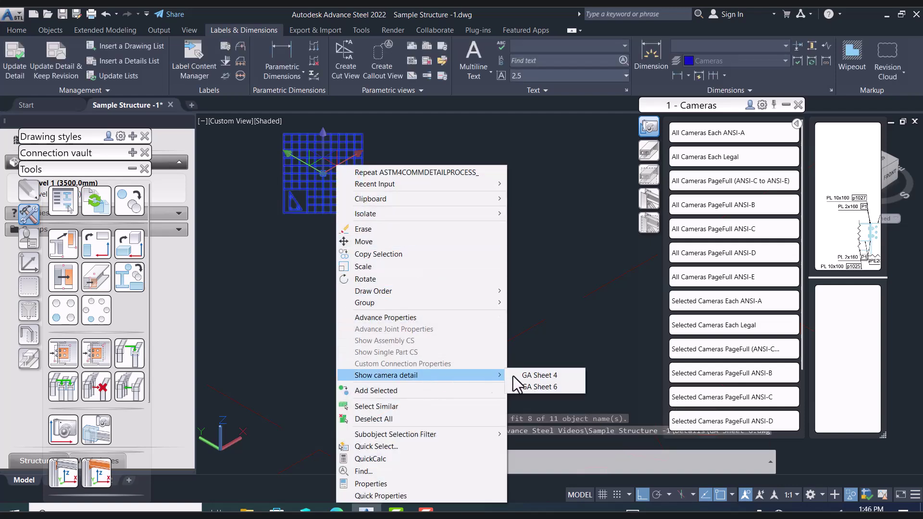
{"action": "left_click", "coordinate": [556, 388]}
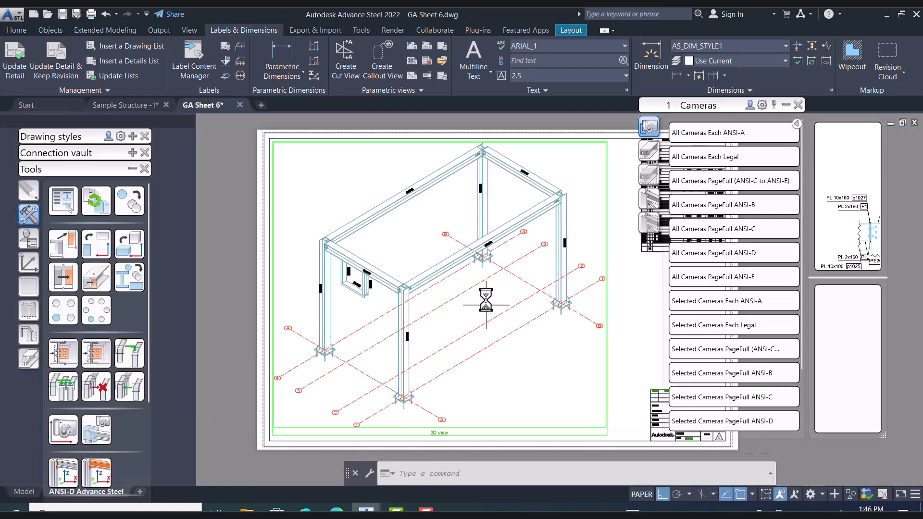
Examine the 3D view on GA Sheet 6, including the member labels, corner connections and grid lines
{"action": "middle_click_drag", "start_coordinate": [428, 379], "coordinate": [431, 314]}
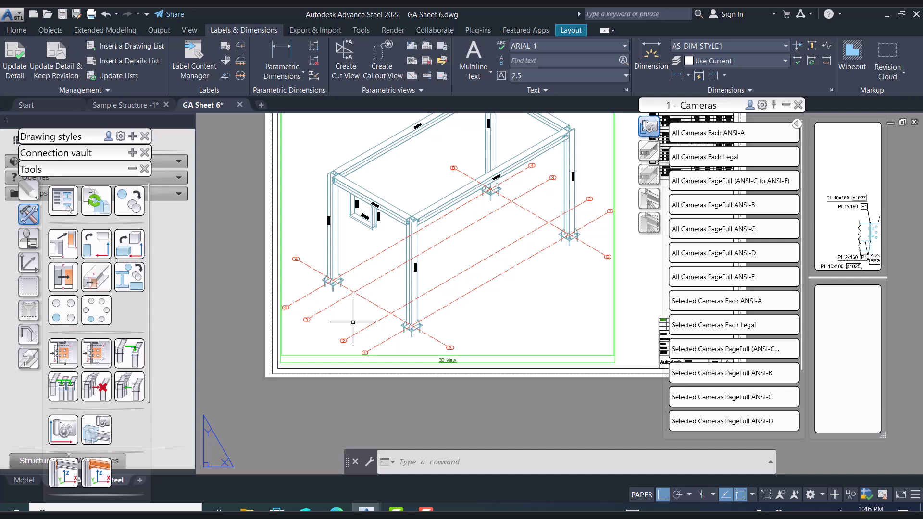
{"action": "scroll", "coordinate": [354, 322], "scroll_direction": "up", "scroll_amount": 6}
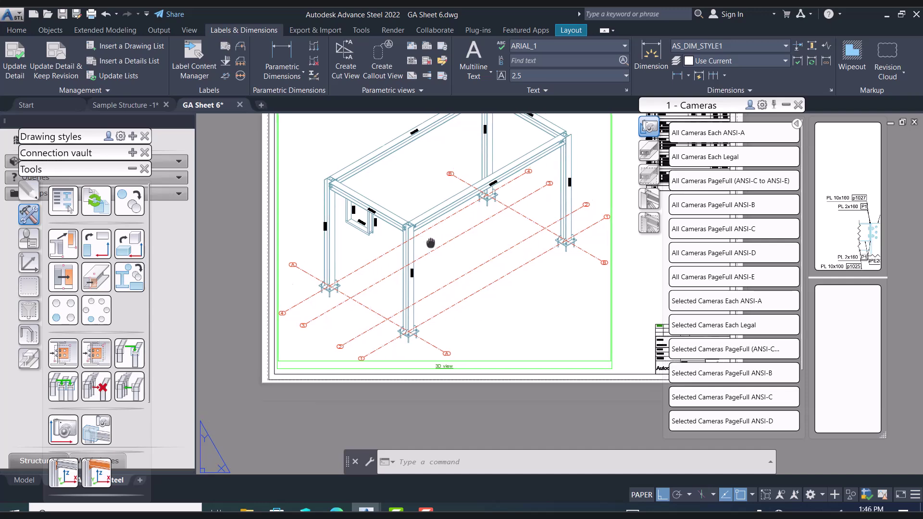
{"action": "scroll", "coordinate": [326, 351], "scroll_direction": "up", "scroll_amount": 5}
{"action": "middle_click_drag", "start_coordinate": [322, 339], "coordinate": [475, 261]}
{"action": "scroll", "coordinate": [469, 264], "scroll_direction": "down", "scroll_amount": 5}
{"action": "middle_click_drag", "start_coordinate": [392, 290], "coordinate": [283, 311]}
{"action": "scroll", "coordinate": [299, 304], "scroll_direction": "up", "scroll_amount": 3}
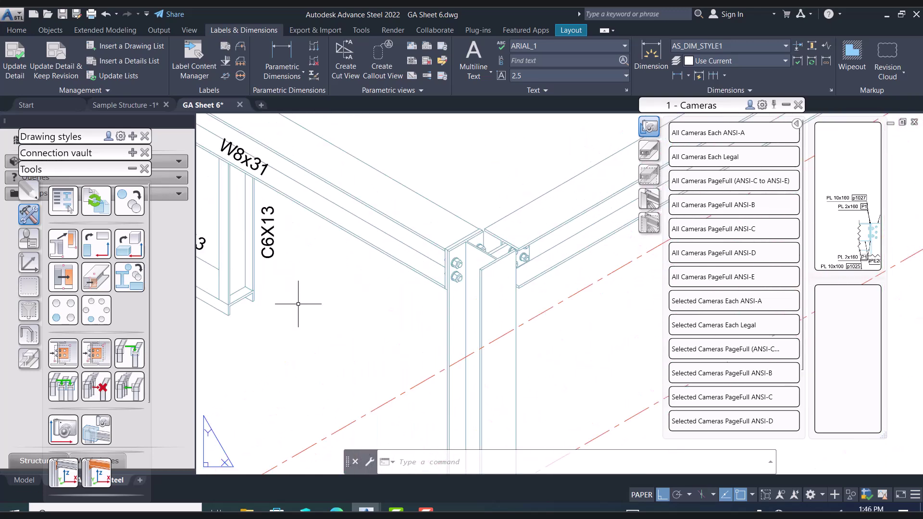
{"action": "scroll", "coordinate": [298, 305], "scroll_direction": "down", "scroll_amount": 10}
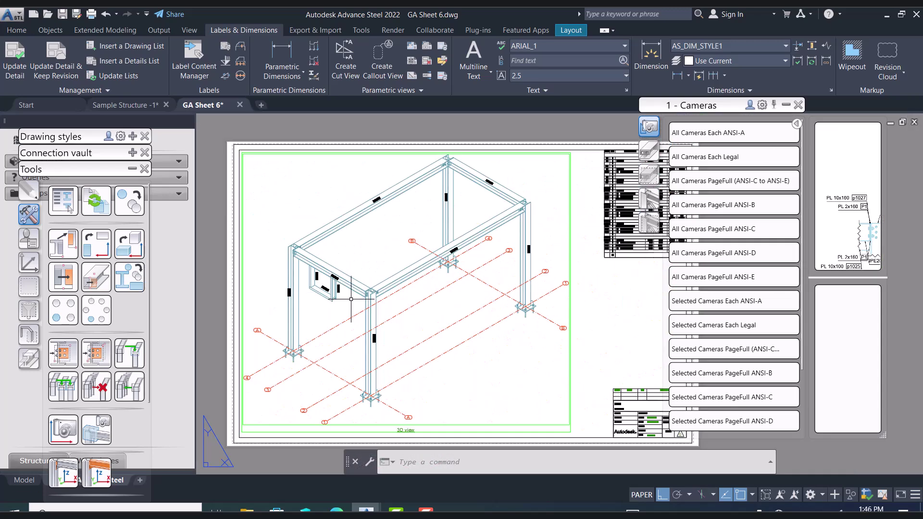
Close GA Sheet 6 without saving and collapse the list of camera drawing processes
{"action": "left_click", "coordinate": [241, 105]}
{"action": "left_click", "coordinate": [495, 288]}
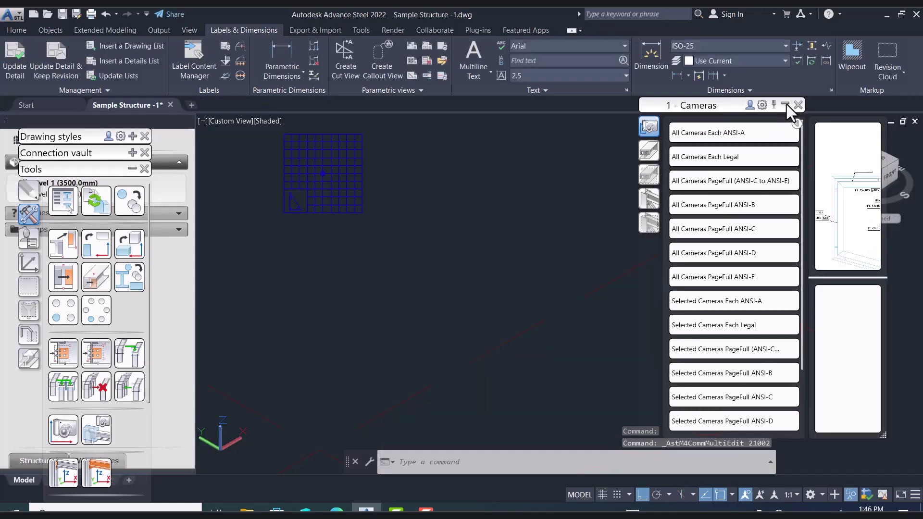
{"action": "left_click", "coordinate": [786, 104]}
Isolate the front corner column using the quick view that shows only selected objects
{"action": "scroll", "coordinate": [578, 257], "scroll_direction": "down", "scroll_amount": 8}
{"action": "middle_click_drag", "start_coordinate": [611, 221], "coordinate": [529, 358]}
{"action": "scroll", "coordinate": [434, 264], "scroll_direction": "up", "scroll_amount": 5}
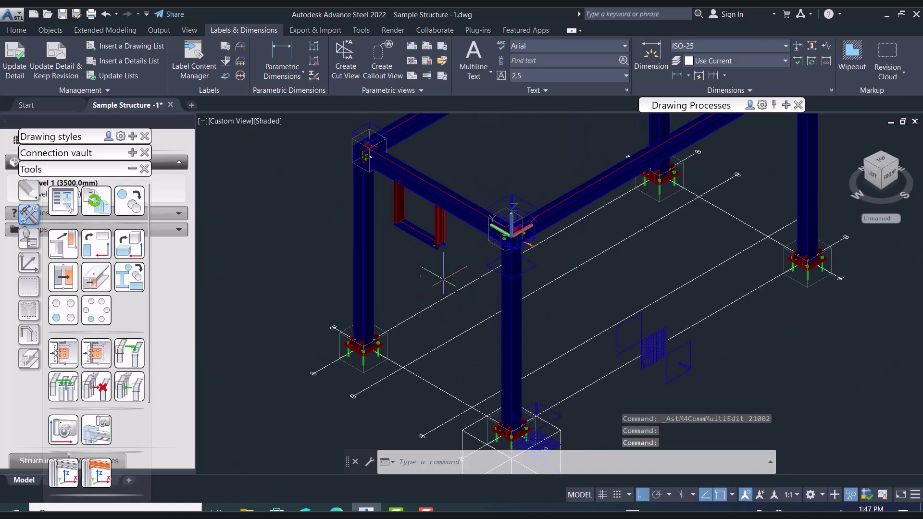
{"action": "middle_click_drag", "start_coordinate": [496, 325], "coordinate": [480, 255]}
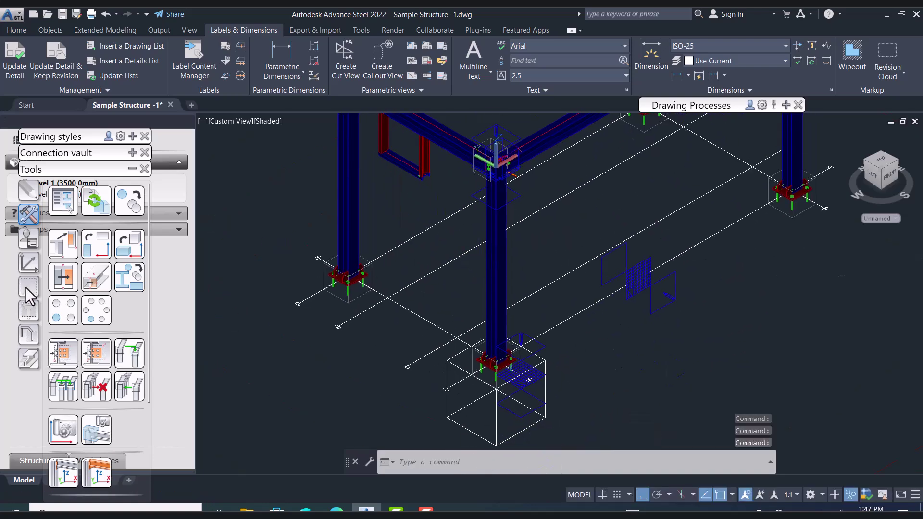
{"action": "left_click", "coordinate": [29, 335]}
{"action": "left_click", "coordinate": [98, 384]}
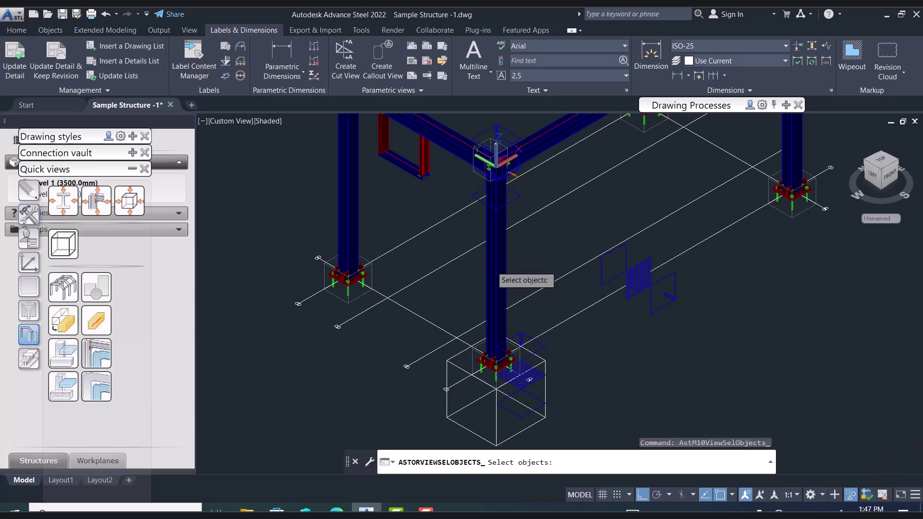
{"action": "left_click", "coordinate": [495, 279]}
{"action": "key", "text": "Return"}
Select the isolated column and open the Drawing Process Manager
{"action": "scroll", "coordinate": [535, 205], "scroll_direction": "up", "scroll_amount": 6}
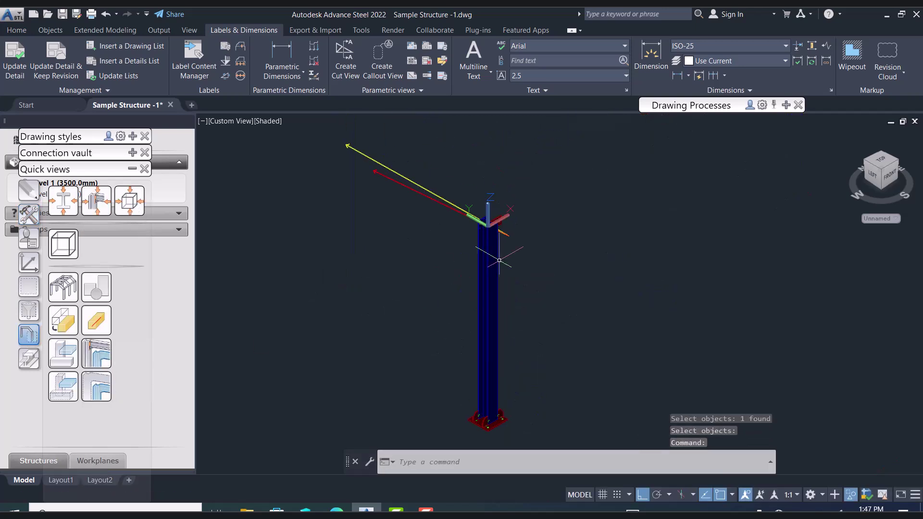
{"action": "scroll", "coordinate": [535, 206], "scroll_direction": "down", "scroll_amount": 8}
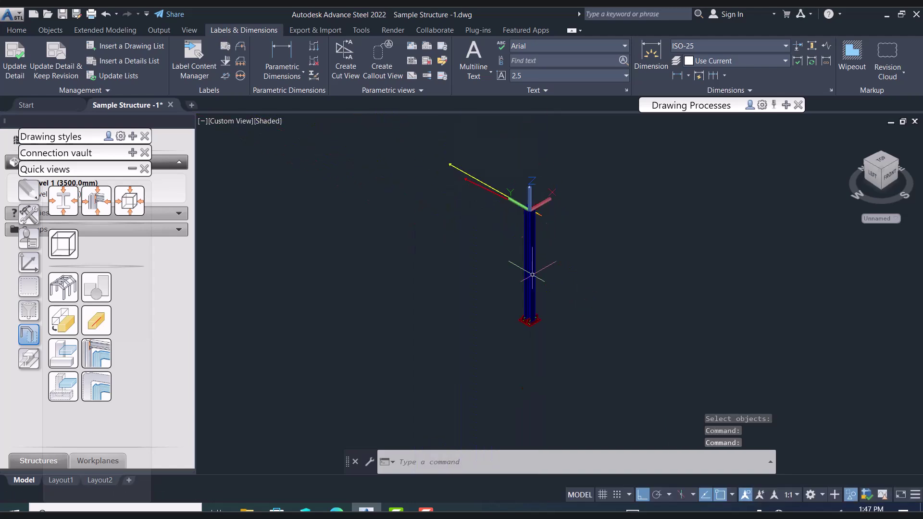
{"action": "scroll", "coordinate": [537, 320], "scroll_direction": "up", "scroll_amount": 3}
{"action": "scroll", "coordinate": [537, 315], "scroll_direction": "down", "scroll_amount": 5}
{"action": "left_click", "coordinate": [509, 241]}
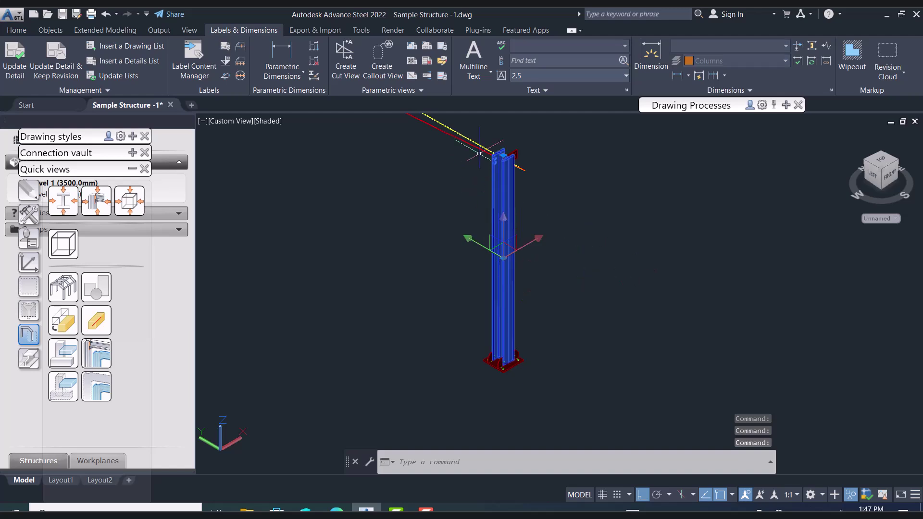
{"action": "left_click", "coordinate": [159, 30]}
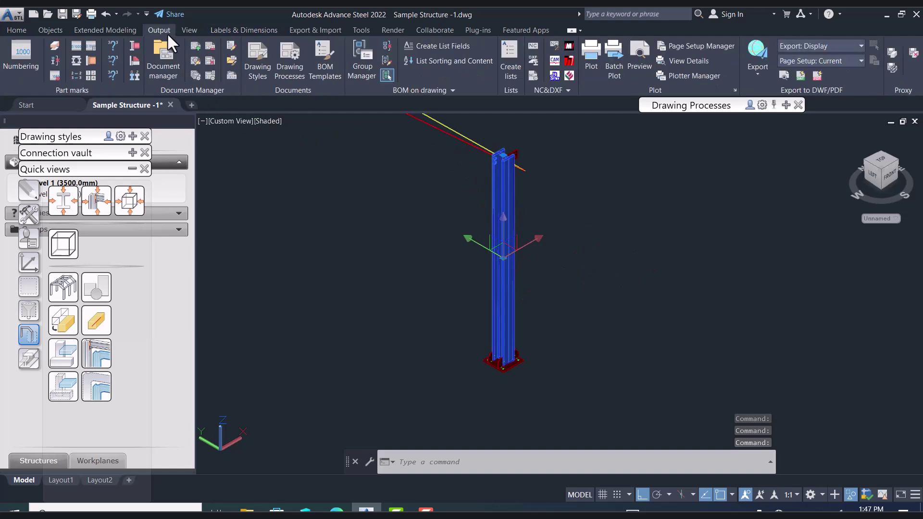
{"action": "left_click", "coordinate": [198, 75]}
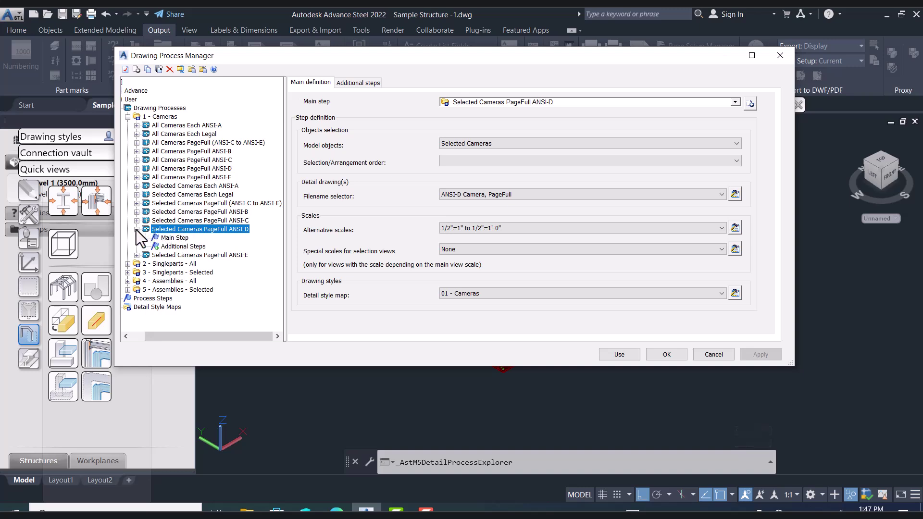
Choose the Selected Assemblies with Parts Each ANSI-D process from the 5 - Assemblies - Selected category, widening the process tree
{"action": "left_click", "coordinate": [137, 229]}
{"action": "left_click", "coordinate": [169, 264]}
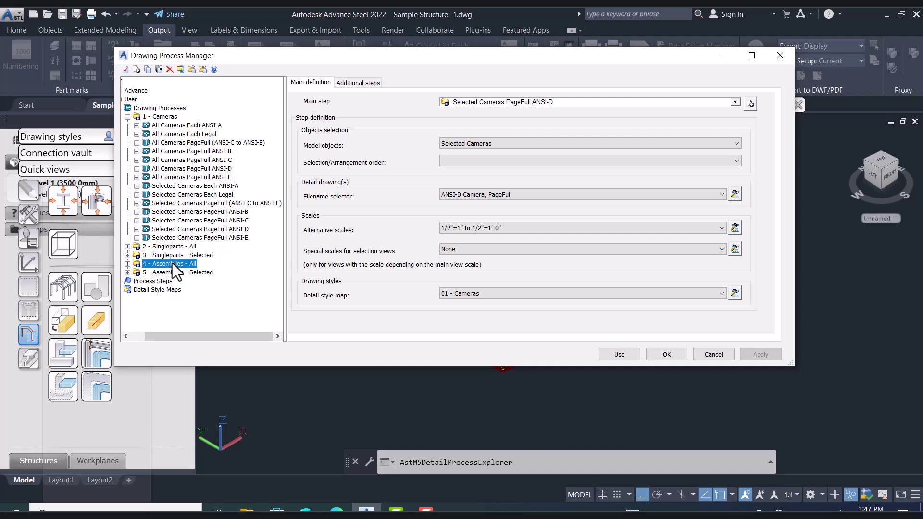
{"action": "left_click", "coordinate": [165, 272]}
{"action": "left_click", "coordinate": [128, 273]}
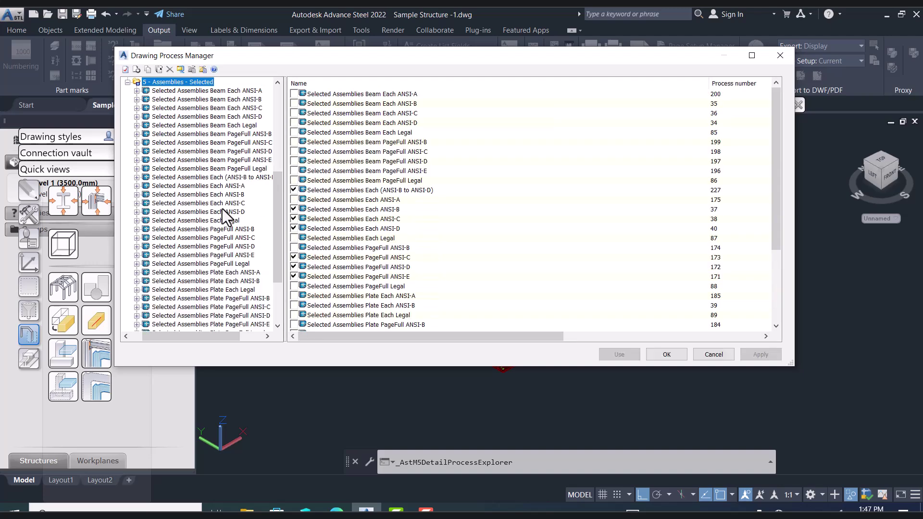
{"action": "left_click_drag", "start_coordinate": [284, 176], "coordinate": [338, 177]}
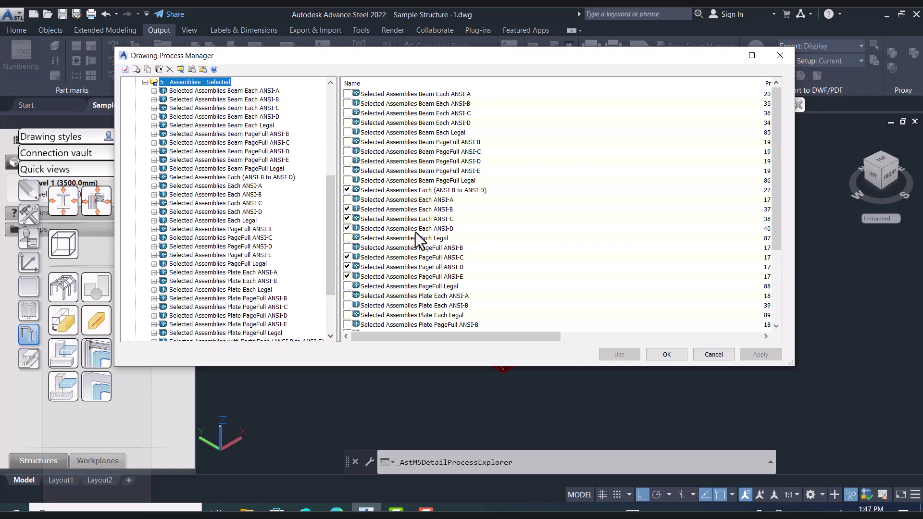
{"action": "left_click_drag", "start_coordinate": [331, 259], "coordinate": [330, 293]}
{"action": "left_click", "coordinate": [256, 308]}
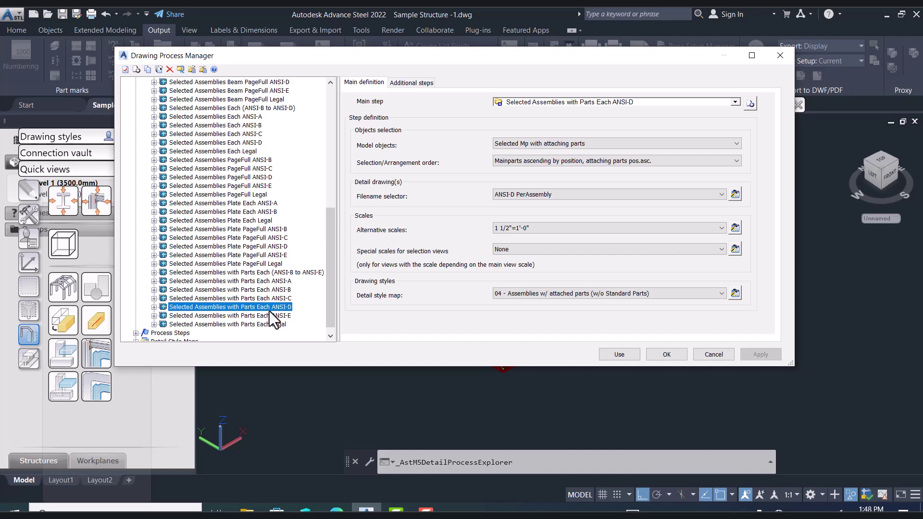
Check the ANSI-D PerAssembly filename settings without changing them, and run the process on the selected column with default properties
{"action": "left_click", "coordinate": [734, 195]}
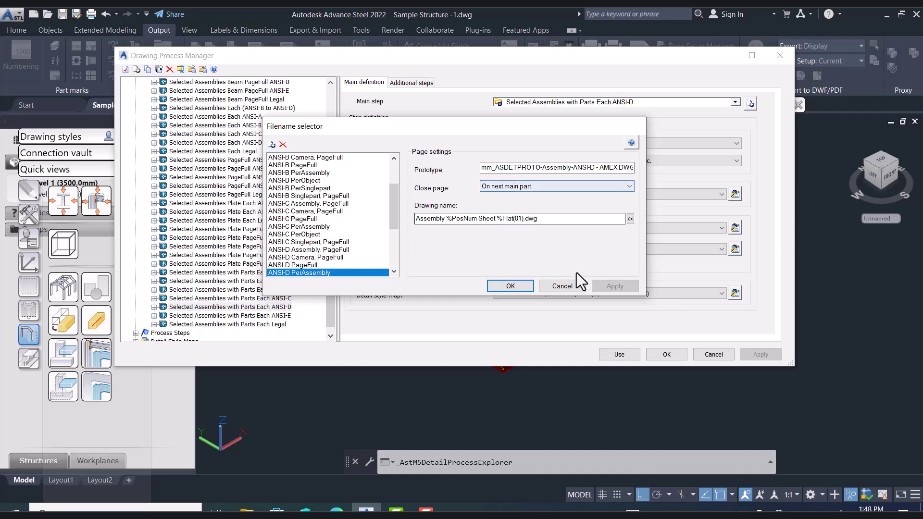
{"action": "left_click", "coordinate": [563, 287]}
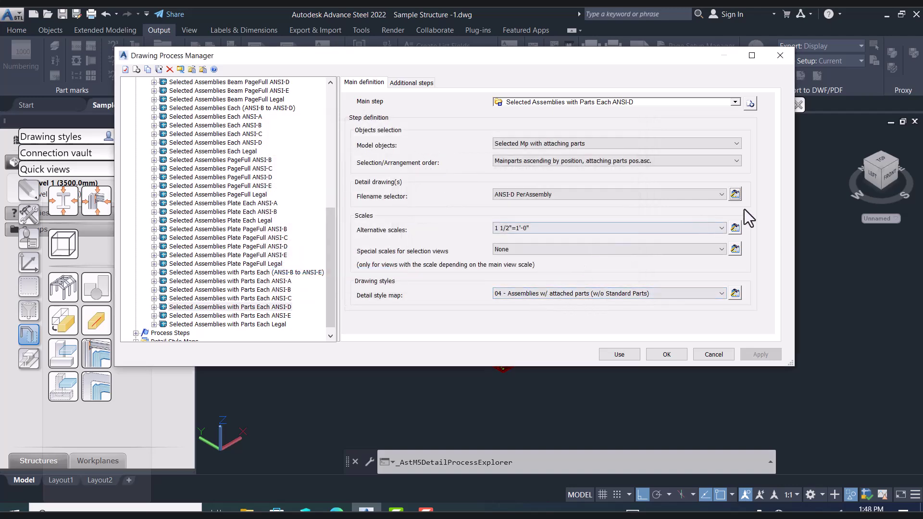
{"action": "left_click", "coordinate": [627, 354]}
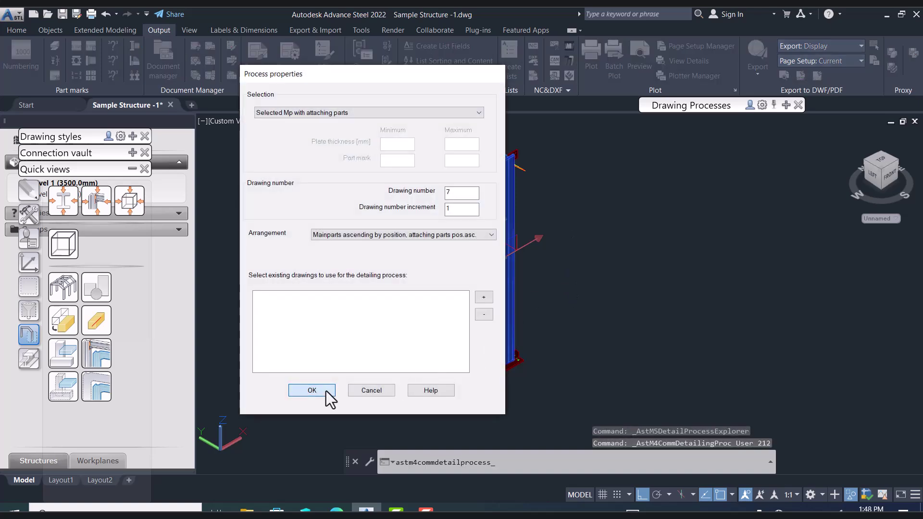
{"action": "left_click", "coordinate": [311, 391]}
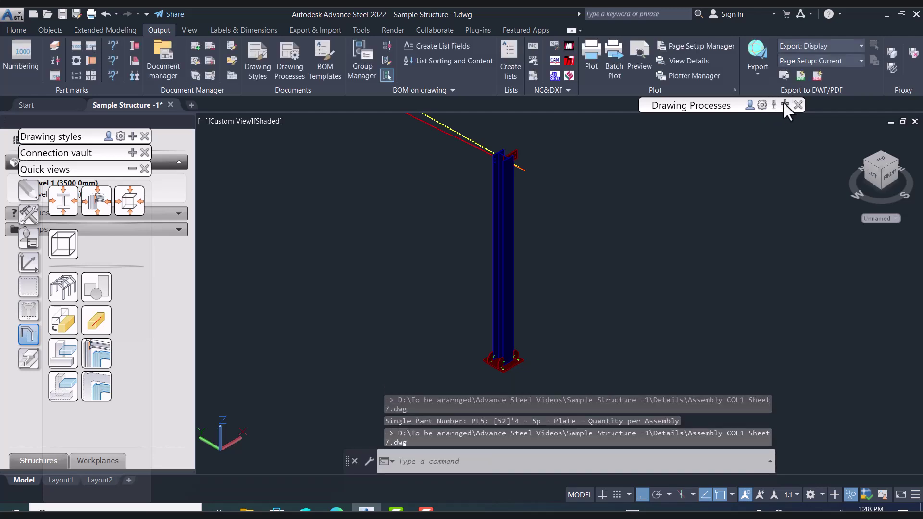
Browse the 4 - Assemblies - All and 5 - Assemblies - Selected categories of the Drawing Processes palette
{"action": "left_click", "coordinate": [784, 103]}
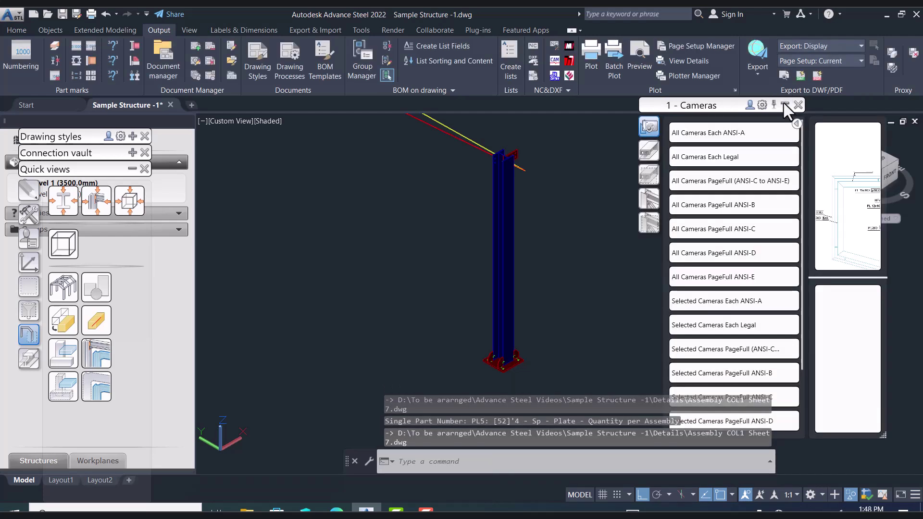
{"action": "left_click", "coordinate": [649, 198]}
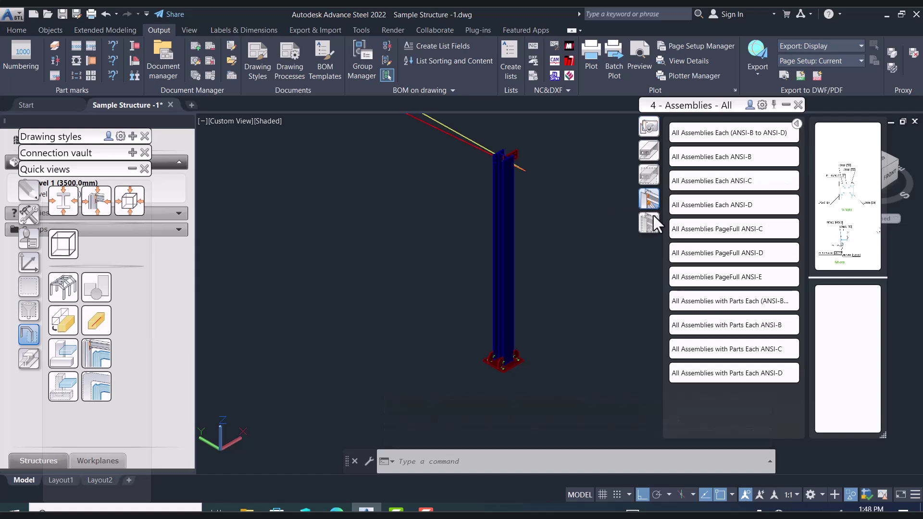
{"action": "left_click", "coordinate": [649, 222]}
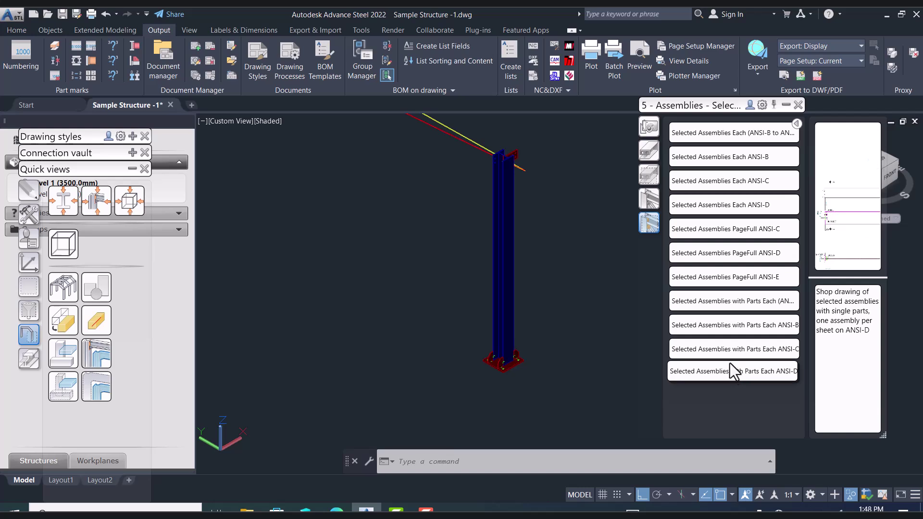
Select the isolated column, show its assembly detail drawing, and collapse the Drawing Processes palette
{"action": "left_click", "coordinate": [506, 248]}
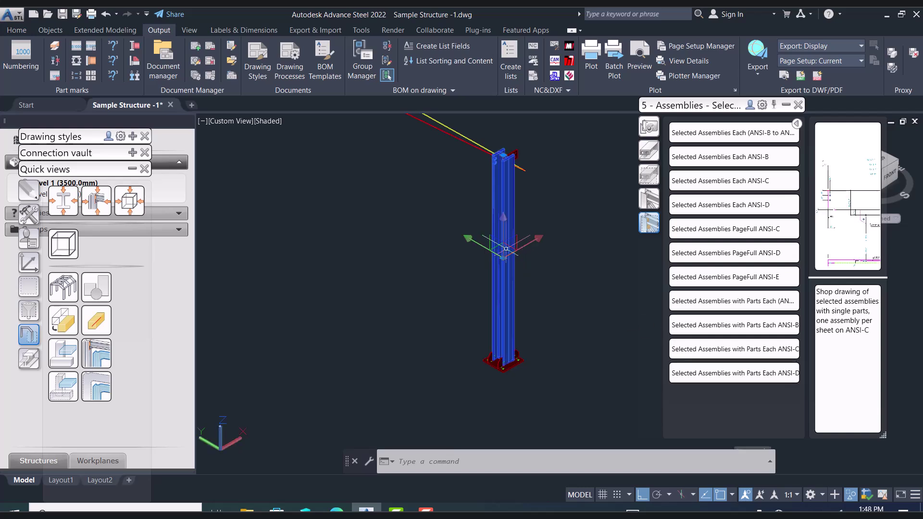
{"action": "right_click", "coordinate": [504, 206]}
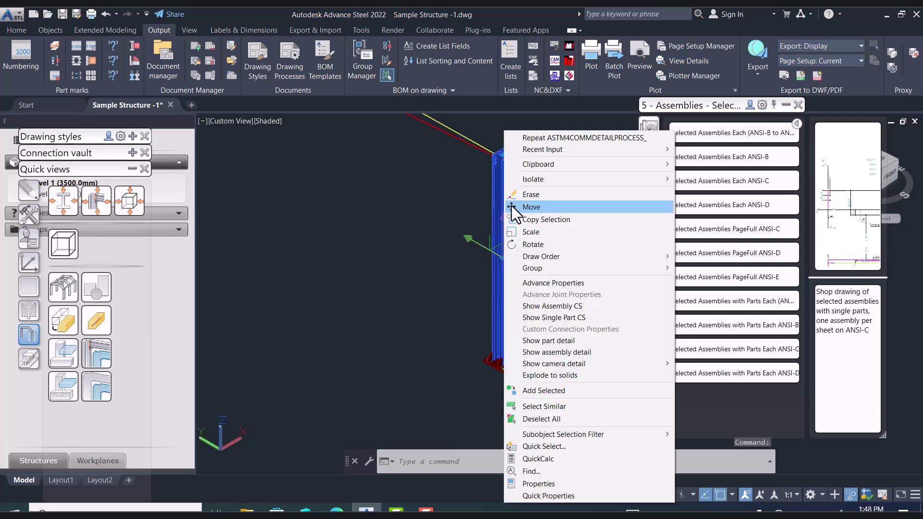
{"action": "left_click", "coordinate": [572, 356]}
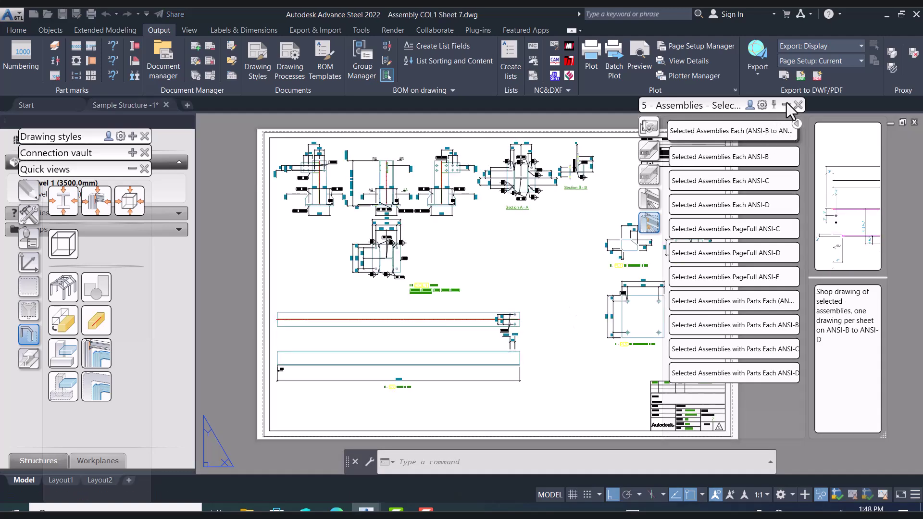
{"action": "left_click", "coordinate": [786, 104]}
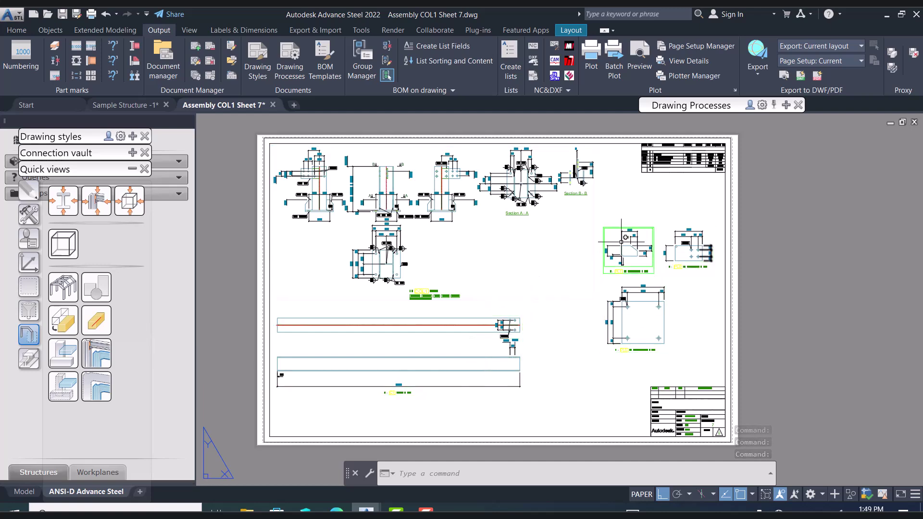
Examine the dimensions, plate marks and section markers on the three column elevations of the assembly drawing
{"action": "scroll", "coordinate": [381, 212], "scroll_direction": "up", "scroll_amount": 5}
{"action": "middle_click_drag", "start_coordinate": [381, 212], "coordinate": [604, 306]}
{"action": "middle_click_drag", "start_coordinate": [478, 273], "coordinate": [443, 345]}
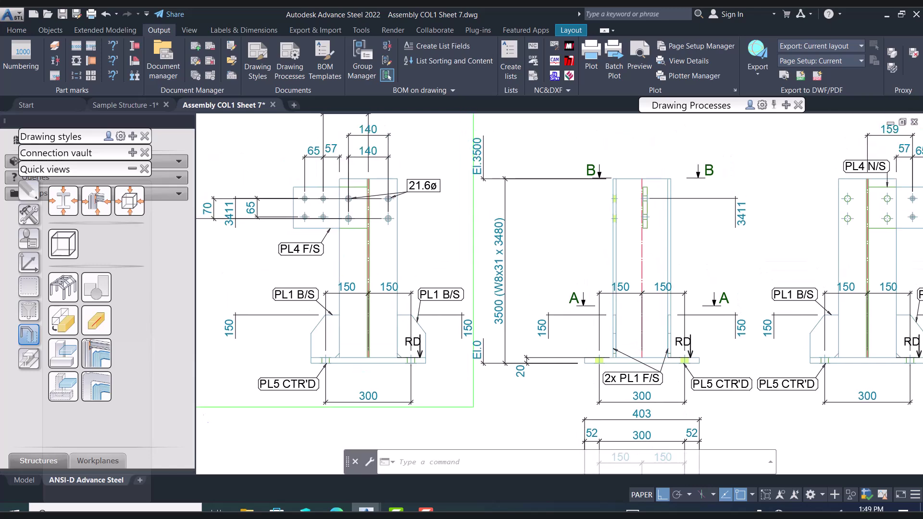
{"action": "scroll", "coordinate": [532, 361], "scroll_direction": "down", "scroll_amount": 7}
{"action": "scroll", "coordinate": [533, 361], "scroll_direction": "up", "scroll_amount": 9}
{"action": "middle_click_drag", "start_coordinate": [532, 361], "coordinate": [499, 350]}
{"action": "scroll", "coordinate": [524, 333], "scroll_direction": "down", "scroll_amount": 2}
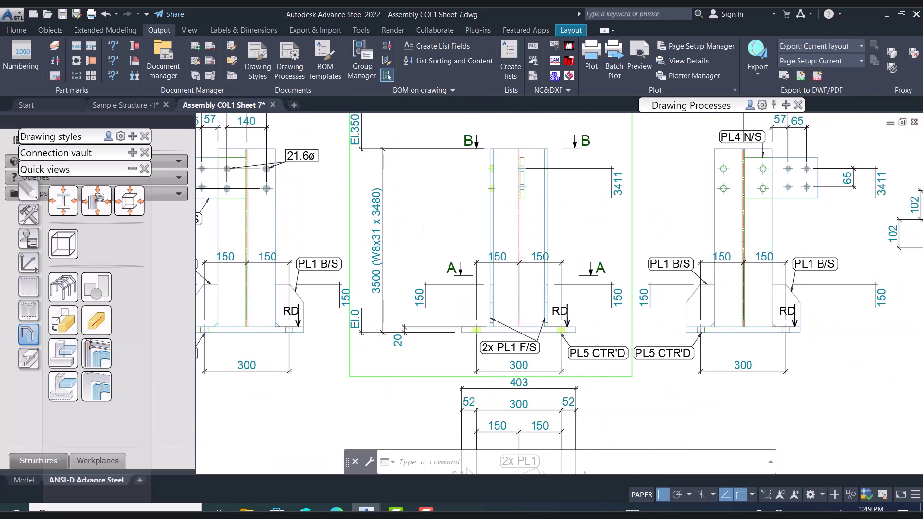
{"action": "scroll", "coordinate": [556, 348], "scroll_direction": "up", "scroll_amount": 1}
{"action": "scroll", "coordinate": [549, 361], "scroll_direction": "up", "scroll_amount": 2}
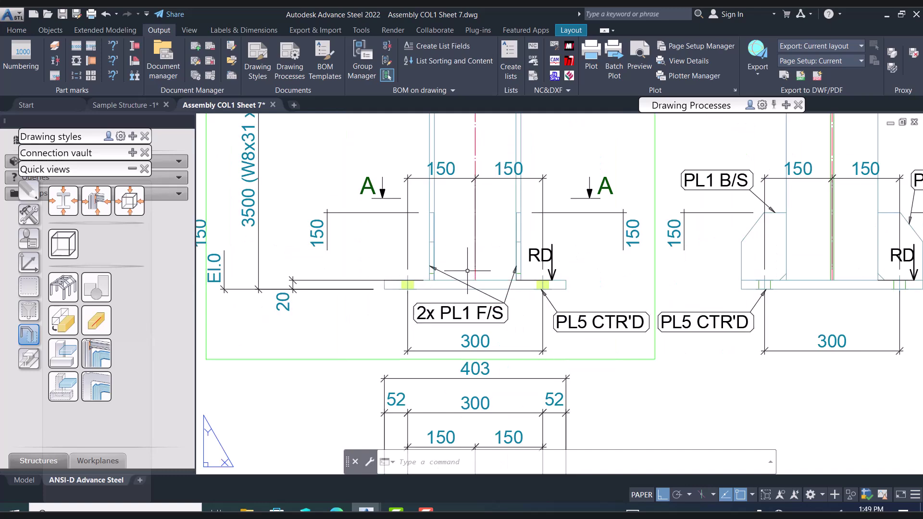
{"action": "middle_click_drag", "start_coordinate": [579, 261], "coordinate": [360, 277]}
{"action": "scroll", "coordinate": [662, 280], "scroll_direction": "down", "scroll_amount": 4}
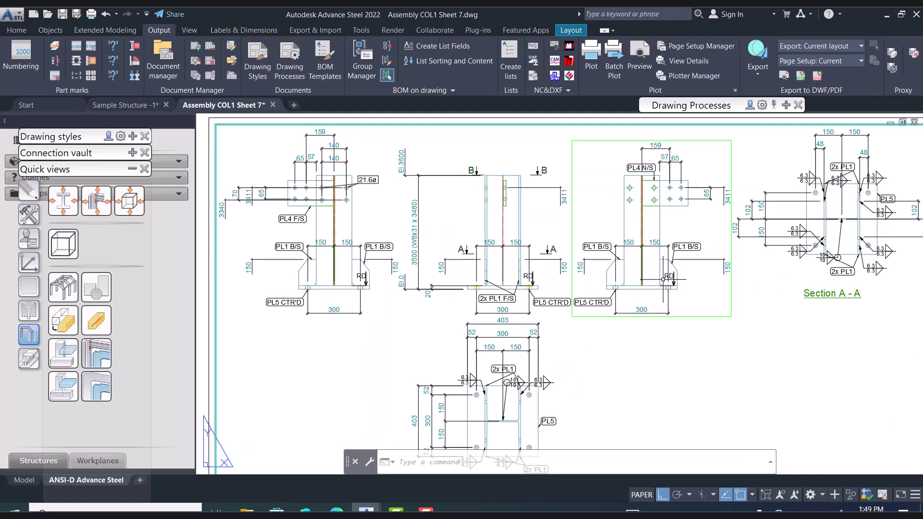
Examine the dimensions and weld symbols in the base plate plan view, and compare them with the column elevations
{"action": "middle_click_drag", "start_coordinate": [612, 366], "coordinate": [605, 262]}
{"action": "scroll", "coordinate": [491, 340], "scroll_direction": "up", "scroll_amount": 4}
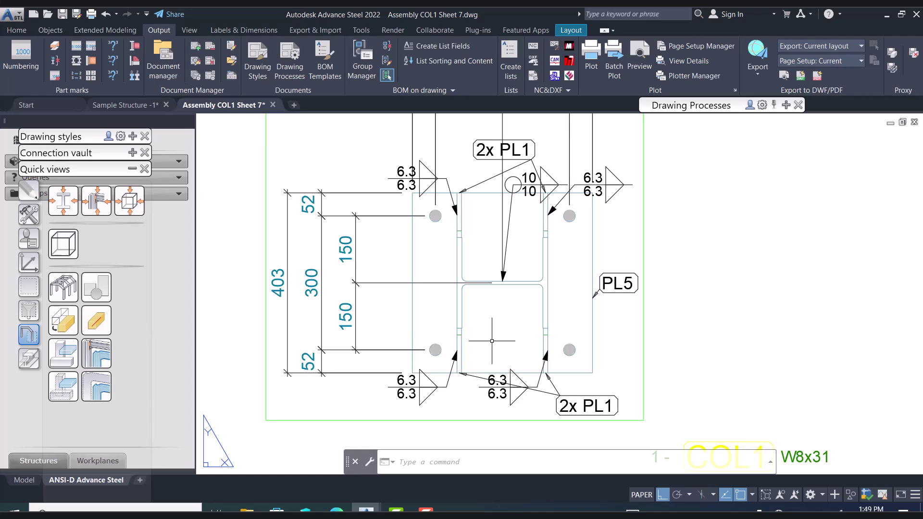
{"action": "scroll", "coordinate": [491, 341], "scroll_direction": "down", "scroll_amount": 5}
{"action": "scroll", "coordinate": [718, 221], "scroll_direction": "up", "scroll_amount": 5}
{"action": "middle_click_drag", "start_coordinate": [735, 199], "coordinate": [519, 249]}
{"action": "scroll", "coordinate": [628, 271], "scroll_direction": "down", "scroll_amount": 4}
{"action": "scroll", "coordinate": [282, 273], "scroll_direction": "up", "scroll_amount": 4}
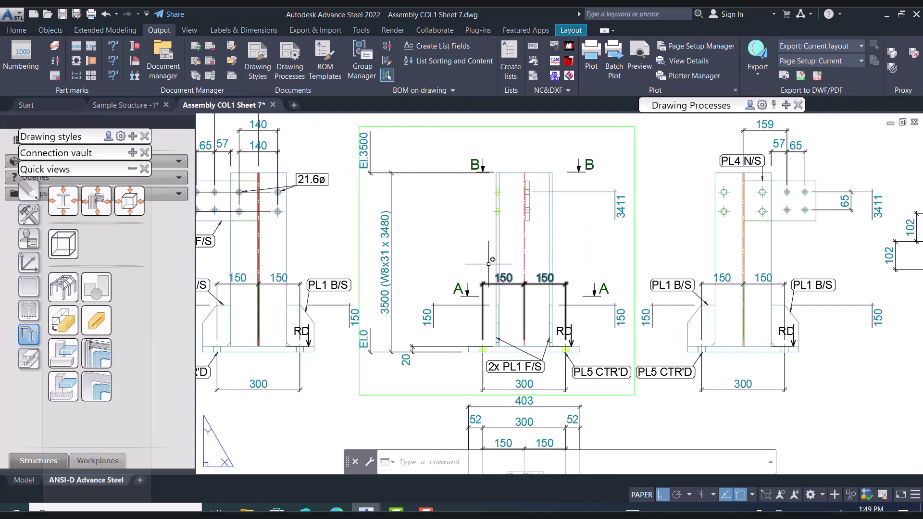
Open the view properties of the middle column elevation, the one carrying section markers A and B
{"action": "scroll", "coordinate": [490, 226], "scroll_direction": "down", "scroll_amount": 5}
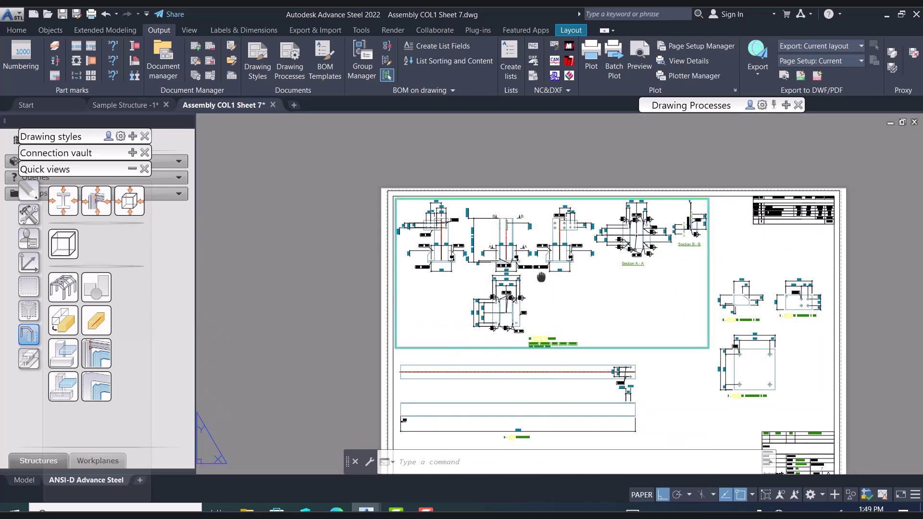
{"action": "middle_click_drag", "start_coordinate": [561, 283], "coordinate": [494, 252]}
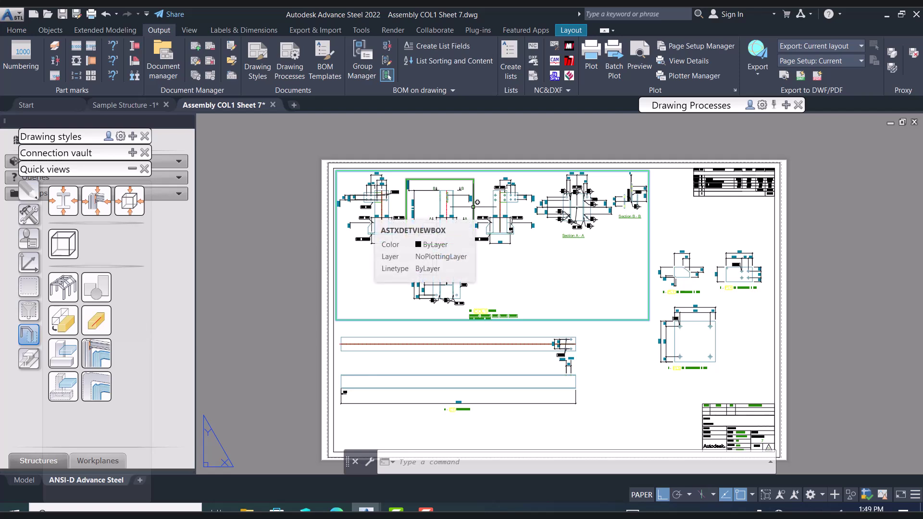
{"action": "left_click", "coordinate": [477, 202]}
{"action": "key", "text": "Escape"}
{"action": "double_click", "coordinate": [474, 207]}
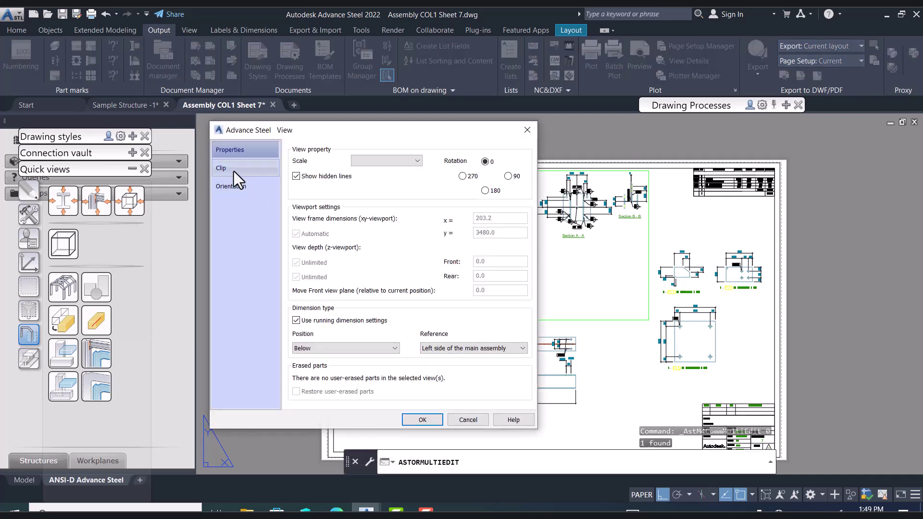
Set the view's minimum length to cut to 50 in its clip settings and forward the value to all main views
{"action": "left_click", "coordinate": [233, 171]}
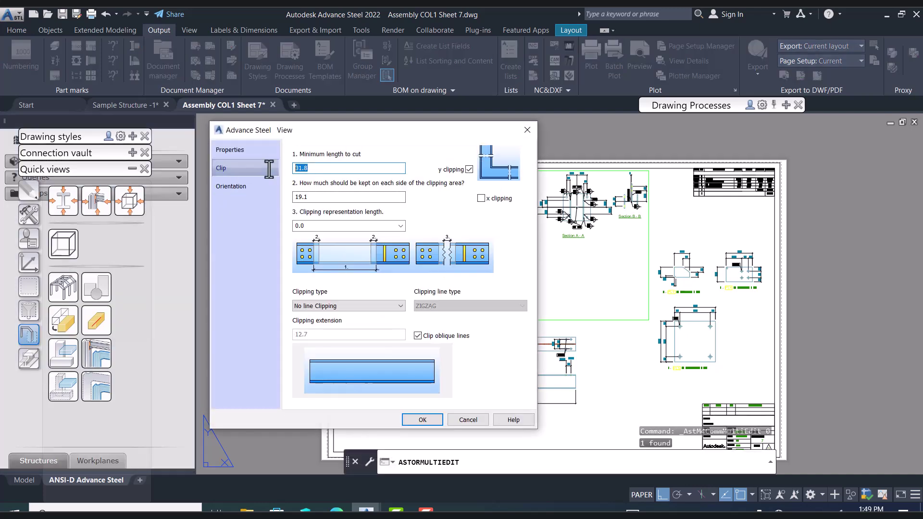
{"action": "type", "text": "50"}
{"action": "left_click", "coordinate": [318, 197]}
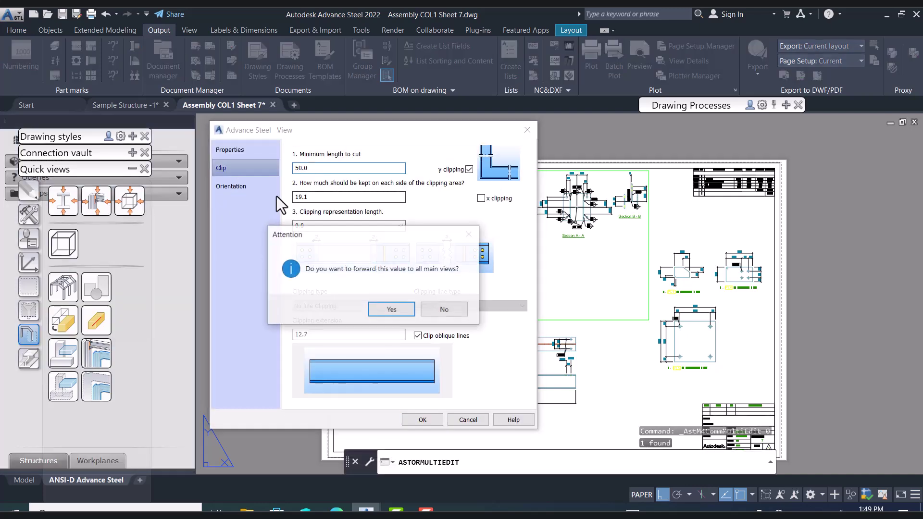
{"action": "left_click", "coordinate": [401, 307]}
Set the length kept on each side of the clipping area to 50, forward it to all main views and apply the settings
{"action": "left_click_drag", "start_coordinate": [326, 200], "coordinate": [232, 196]}
{"action": "type", "text": "50"}
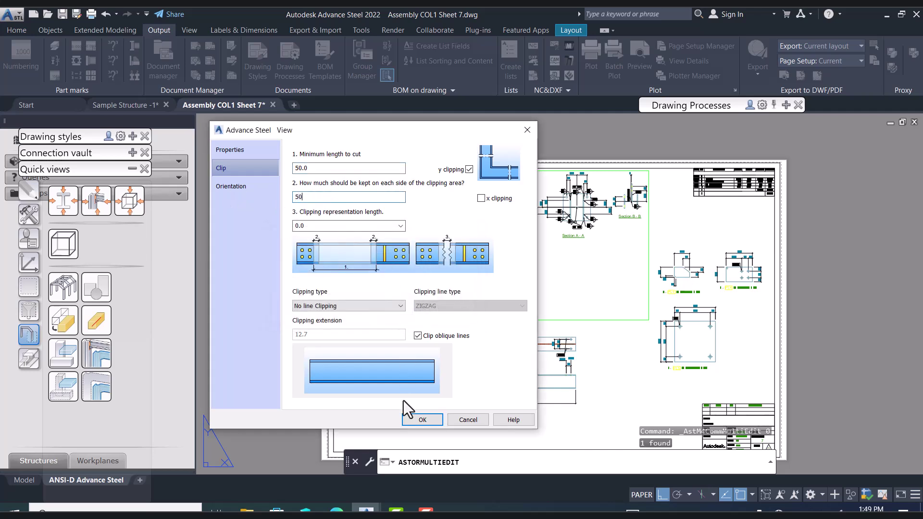
{"action": "left_click", "coordinate": [422, 420]}
{"action": "left_click", "coordinate": [399, 310]}
{"action": "left_click", "coordinate": [428, 418]}
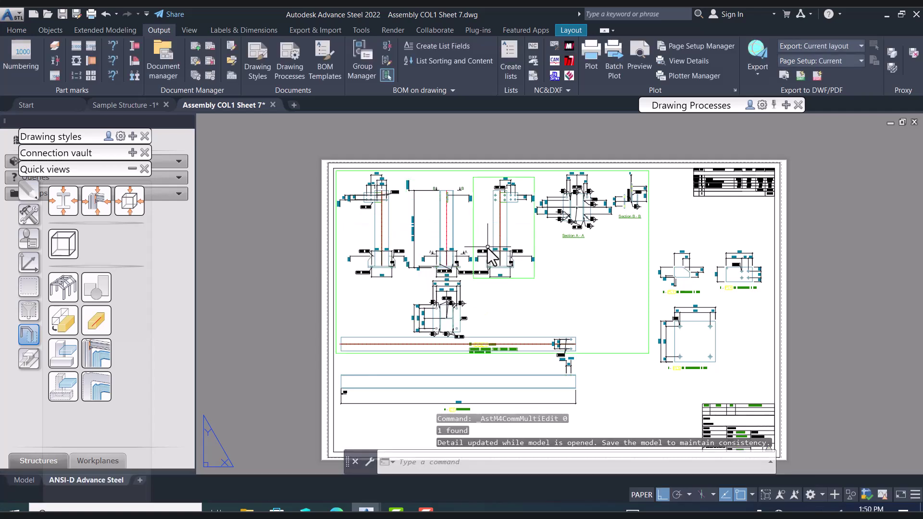
Examine the updated column elevations and the overall column length dimension with its W8x31 label
{"action": "scroll", "coordinate": [458, 236], "scroll_direction": "up", "scroll_amount": 2}
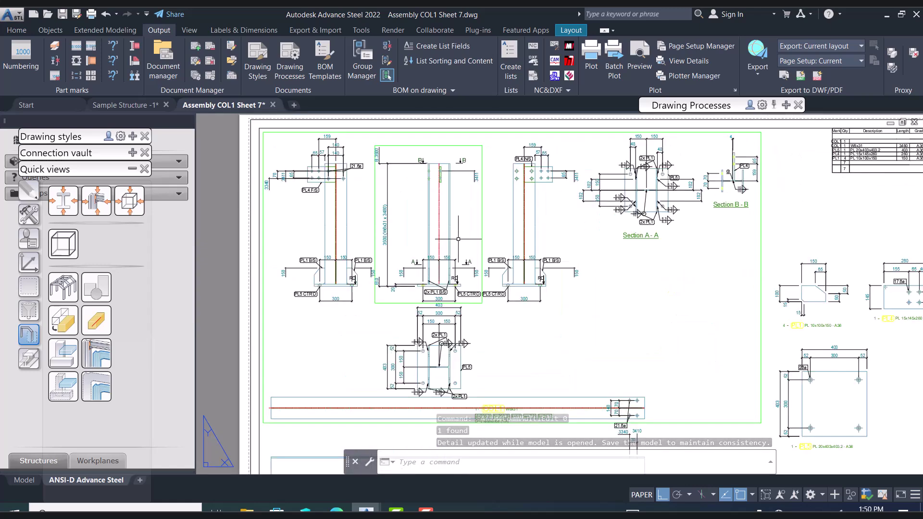
{"action": "scroll", "coordinate": [567, 199], "scroll_direction": "up", "scroll_amount": 2}
{"action": "middle_click_drag", "start_coordinate": [544, 219], "coordinate": [483, 230]}
{"action": "scroll", "coordinate": [697, 222], "scroll_direction": "down", "scroll_amount": 4}
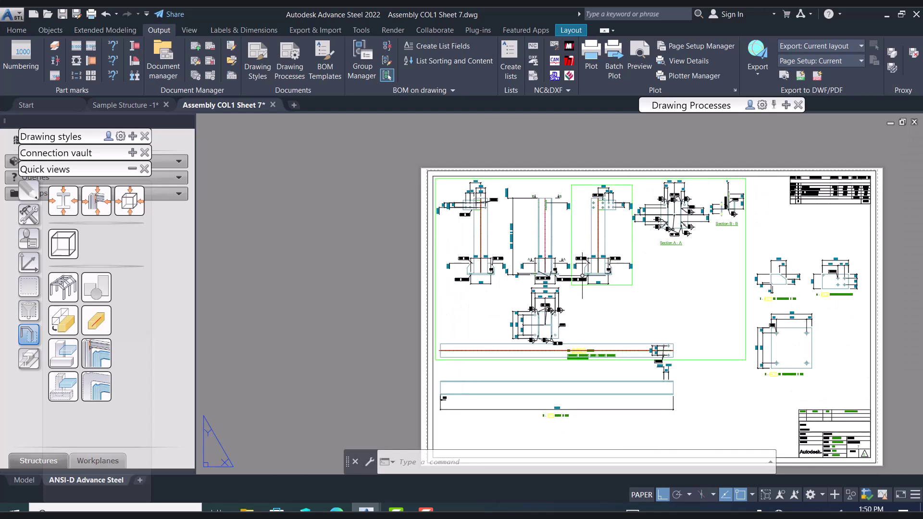
{"action": "scroll", "coordinate": [564, 235], "scroll_direction": "up", "scroll_amount": 2}
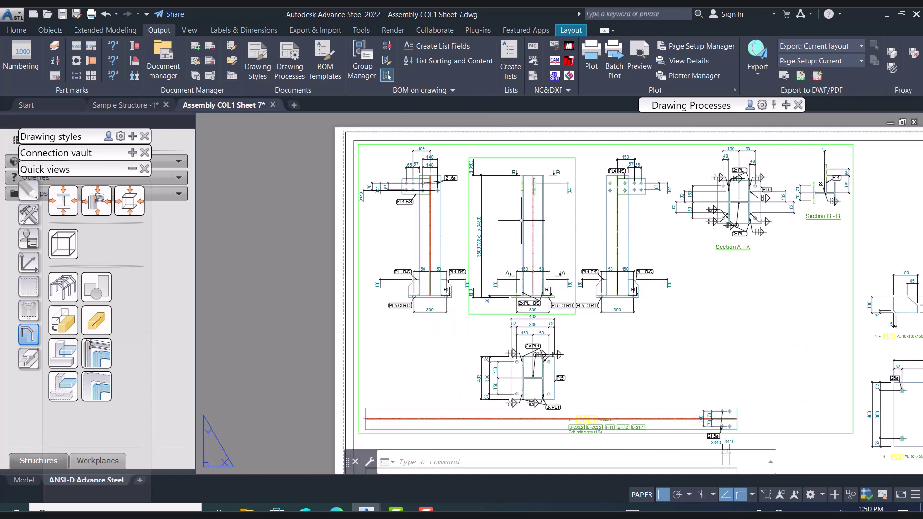
{"action": "scroll", "coordinate": [469, 231], "scroll_direction": "up", "scroll_amount": 4}
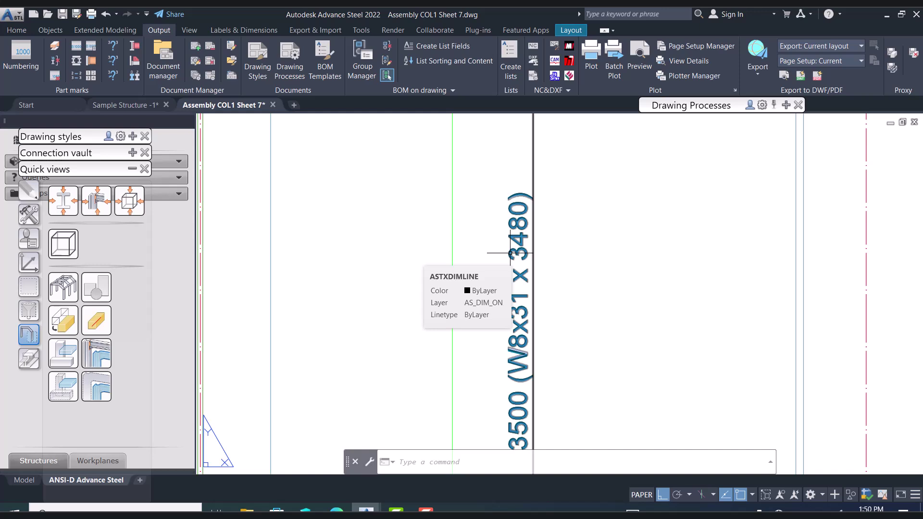
{"action": "scroll", "coordinate": [597, 305], "scroll_direction": "down", "scroll_amount": 3}
{"action": "scroll", "coordinate": [590, 336], "scroll_direction": "up", "scroll_amount": 2}
{"action": "middle_click_drag", "start_coordinate": [575, 365], "coordinate": [473, 254]}
{"action": "mouse_move", "coordinate": [468, 276]}
{"action": "middle_mouse_down"}
{"action": "mouse_move", "coordinate": [604, 295]}
{"action": "mouse_move", "coordinate": [531, 266]}
{"action": "middle_mouse_up"}
{"action": "scroll", "coordinate": [550, 277], "scroll_direction": "down", "scroll_amount": 6}
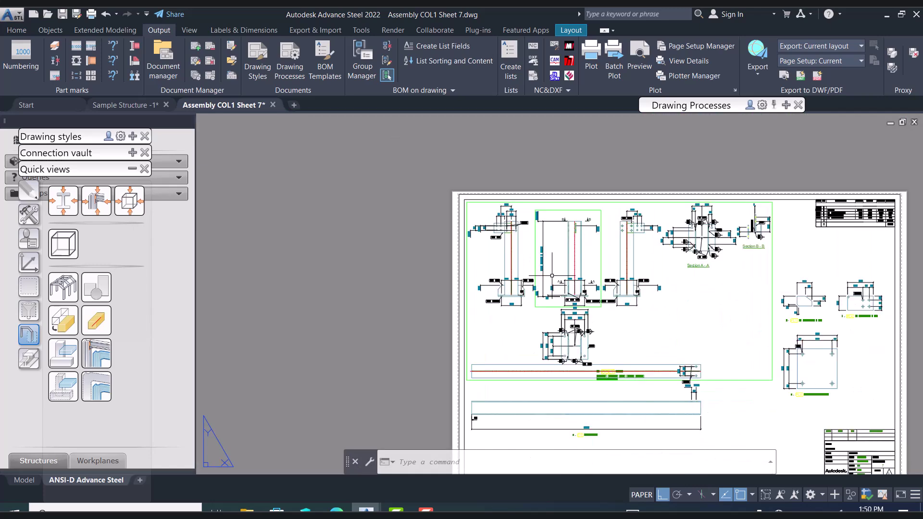
Inspect Section A - A, Section B - B and the marks, quantities and descriptions in the parts list
{"action": "scroll", "coordinate": [726, 244], "scroll_direction": "up", "scroll_amount": 4}
{"action": "middle_click_drag", "start_coordinate": [721, 249], "coordinate": [586, 259]}
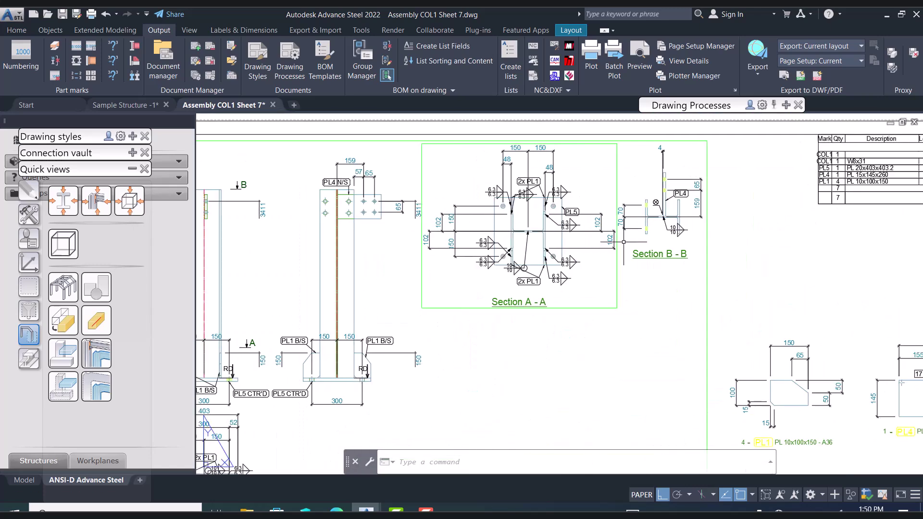
{"action": "scroll", "coordinate": [619, 311], "scroll_direction": "down", "scroll_amount": 4}
{"action": "scroll", "coordinate": [731, 197], "scroll_direction": "up", "scroll_amount": 4}
{"action": "scroll", "coordinate": [731, 196], "scroll_direction": "up", "scroll_amount": 3}
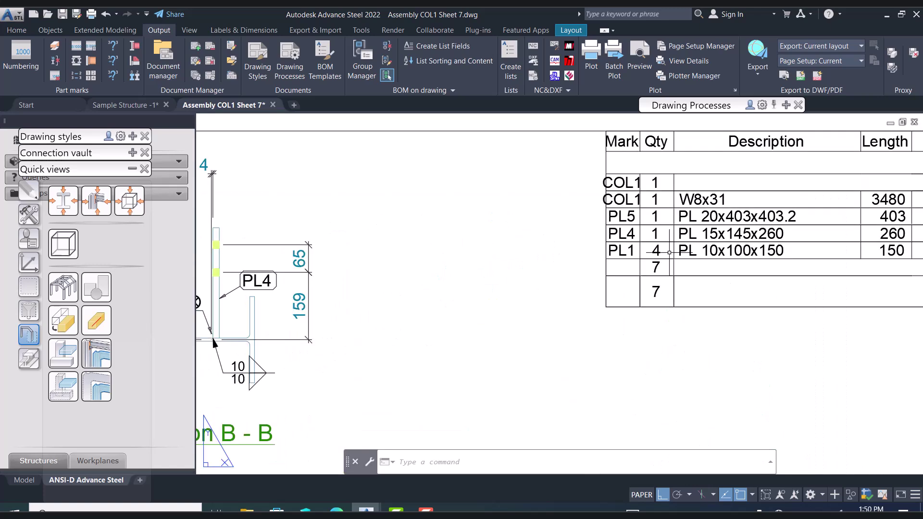
{"action": "scroll", "coordinate": [563, 198], "scroll_direction": "up", "scroll_amount": 4}
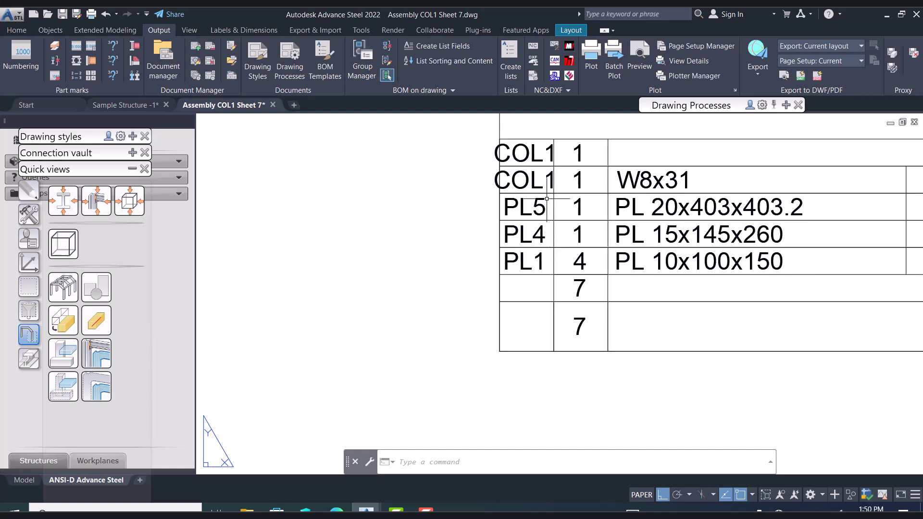
Inspect the single-part details of plates PL1, PL4 and PL5, including their dimensions, hole sizes and titles
{"action": "scroll", "coordinate": [546, 189], "scroll_direction": "down", "scroll_amount": 5}
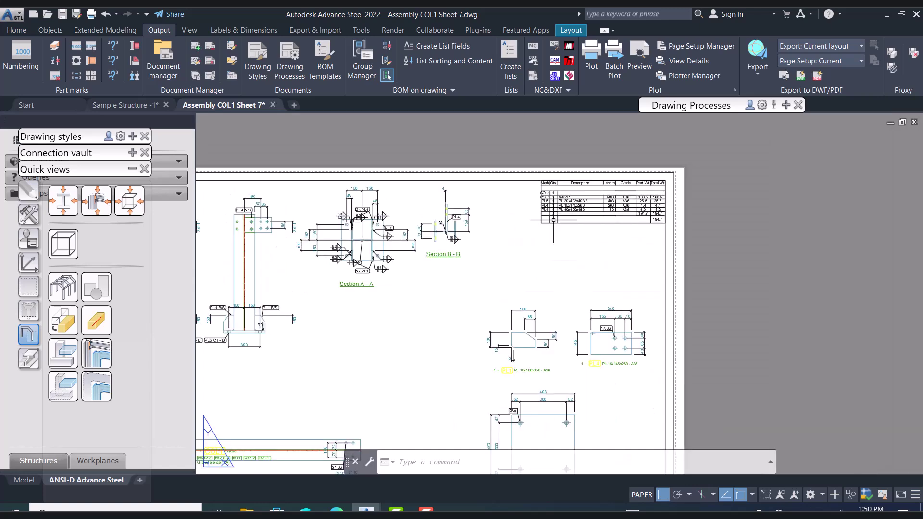
{"action": "scroll", "coordinate": [464, 400], "scroll_direction": "up", "scroll_amount": 5}
{"action": "middle_click_drag", "start_coordinate": [465, 400], "coordinate": [448, 329]}
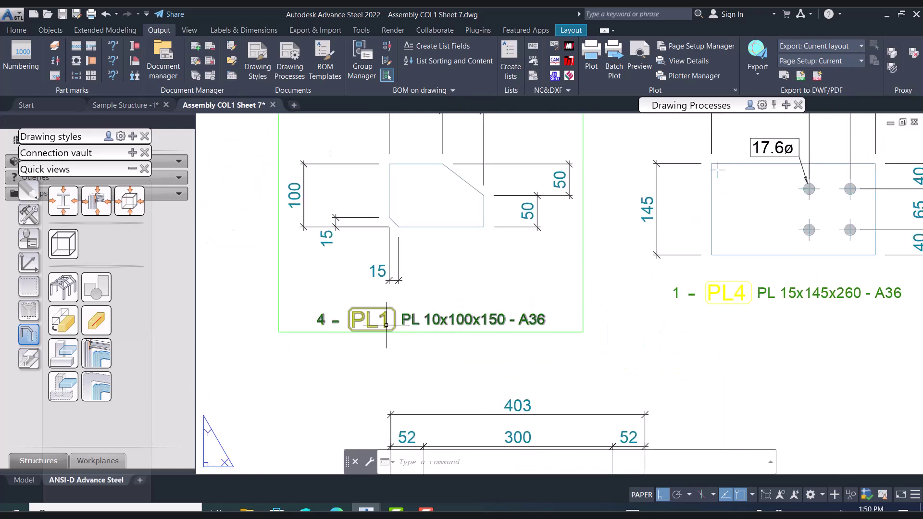
{"action": "scroll", "coordinate": [381, 326], "scroll_direction": "down", "scroll_amount": 2}
{"action": "scroll", "coordinate": [624, 307], "scroll_direction": "up", "scroll_amount": 2}
{"action": "scroll", "coordinate": [623, 307], "scroll_direction": "down", "scroll_amount": 1}
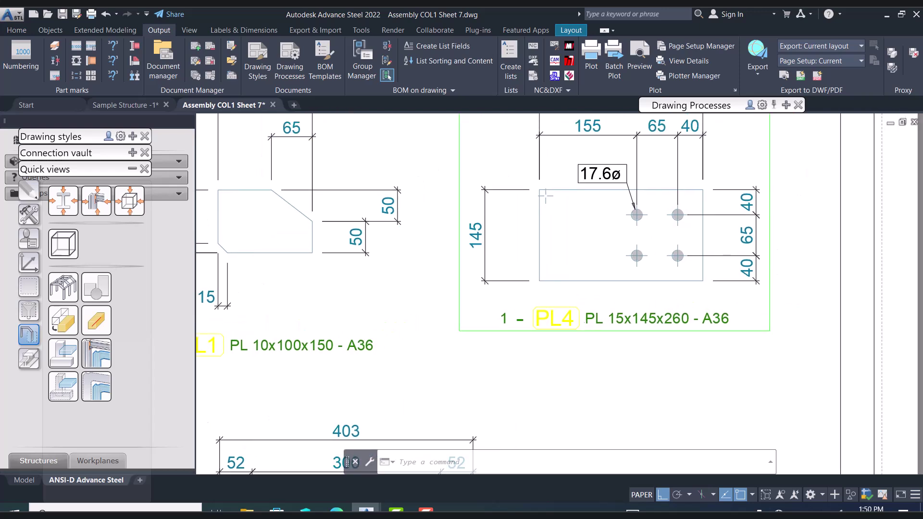
{"action": "scroll", "coordinate": [617, 265], "scroll_direction": "down", "scroll_amount": 2}
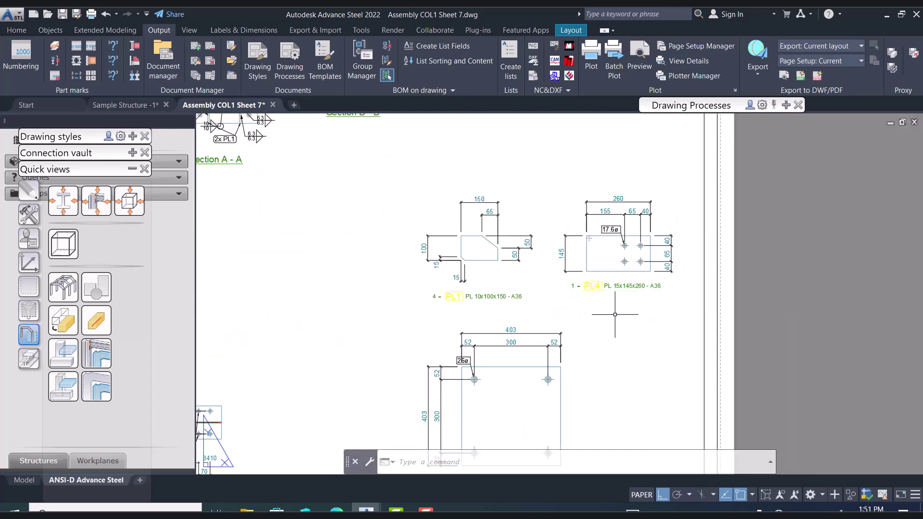
{"action": "middle_click_drag", "start_coordinate": [622, 351], "coordinate": [663, 267]}
{"action": "scroll", "coordinate": [526, 393], "scroll_direction": "up", "scroll_amount": 5}
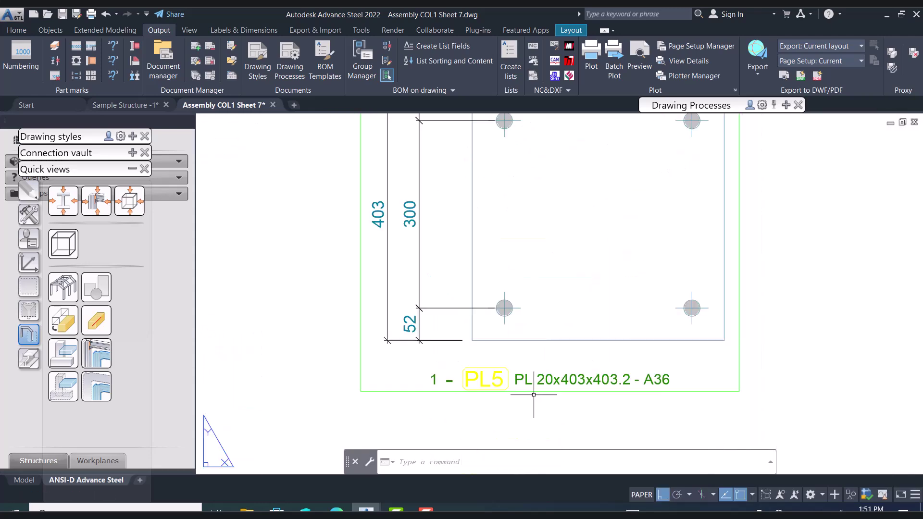
Inspect the single-part detail of the W8x31 column and the hole dimensions at its end
{"action": "scroll", "coordinate": [487, 385], "scroll_direction": "down", "scroll_amount": 6}
{"action": "middle_click_drag", "start_coordinate": [488, 385], "coordinate": [780, 286]}
{"action": "middle_click_drag", "start_coordinate": [551, 340], "coordinate": [829, 315]}
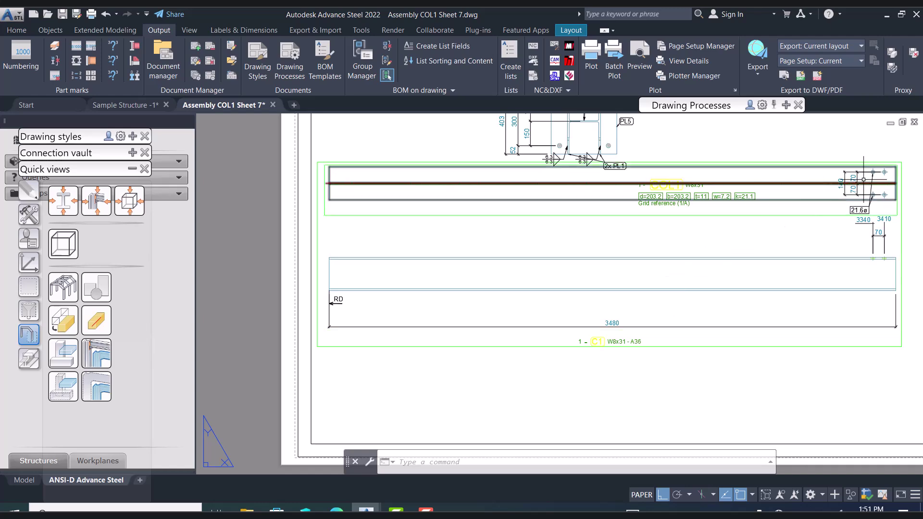
{"action": "scroll", "coordinate": [872, 174], "scroll_direction": "up", "scroll_amount": 5}
{"action": "middle_click_drag", "start_coordinate": [872, 174], "coordinate": [659, 207]}
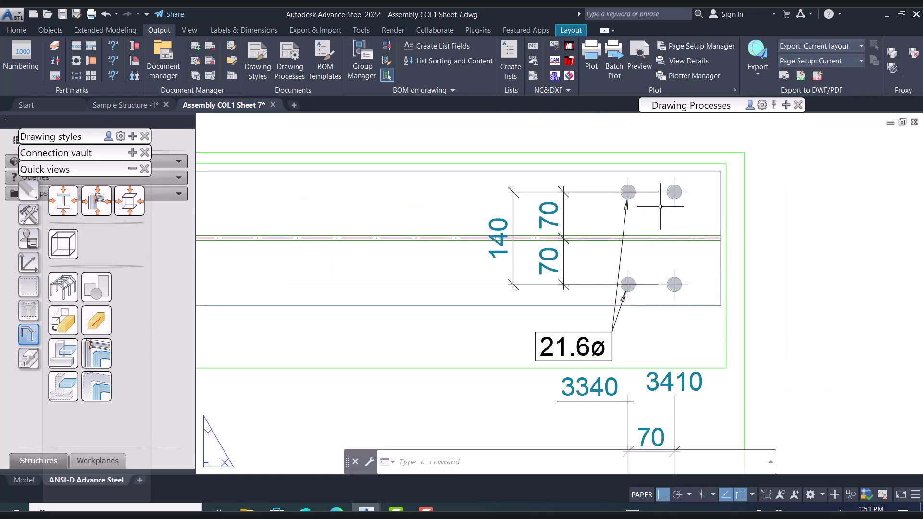
Examine the W8x31 column's end holes and length, the PL5 plate detail and the overall layout of the assembly sheet
{"action": "scroll", "coordinate": [660, 207], "scroll_direction": "down", "scroll_amount": 6}
{"action": "scroll", "coordinate": [663, 285], "scroll_direction": "up", "scroll_amount": 6}
{"action": "middle_click_drag", "start_coordinate": [662, 308], "coordinate": [795, 271]}
{"action": "scroll", "coordinate": [795, 271], "scroll_direction": "down", "scroll_amount": 2}
{"action": "scroll", "coordinate": [794, 271], "scroll_direction": "down", "scroll_amount": 6}
{"action": "scroll", "coordinate": [465, 299], "scroll_direction": "up", "scroll_amount": 6}
{"action": "scroll", "coordinate": [465, 298], "scroll_direction": "down", "scroll_amount": 4}
{"action": "scroll", "coordinate": [473, 297], "scroll_direction": "down", "scroll_amount": 8}
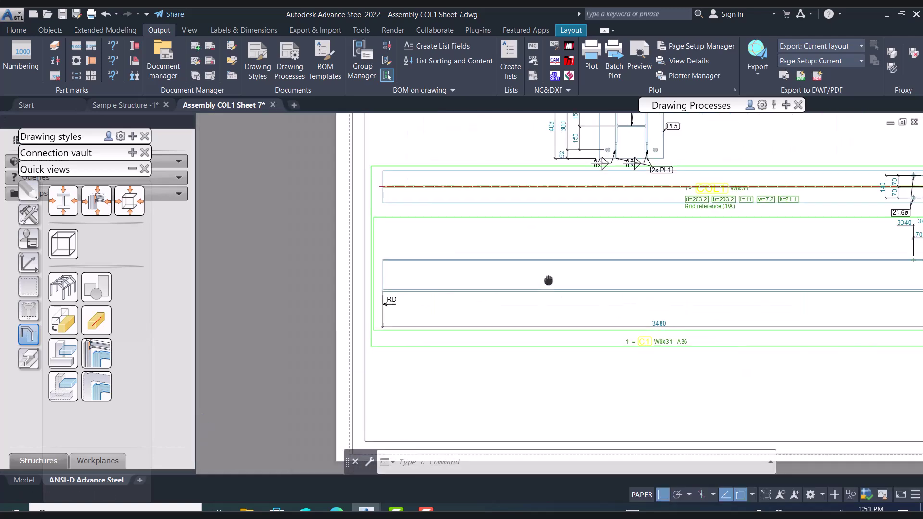
{"action": "scroll", "coordinate": [492, 269], "scroll_direction": "up", "scroll_amount": 2}
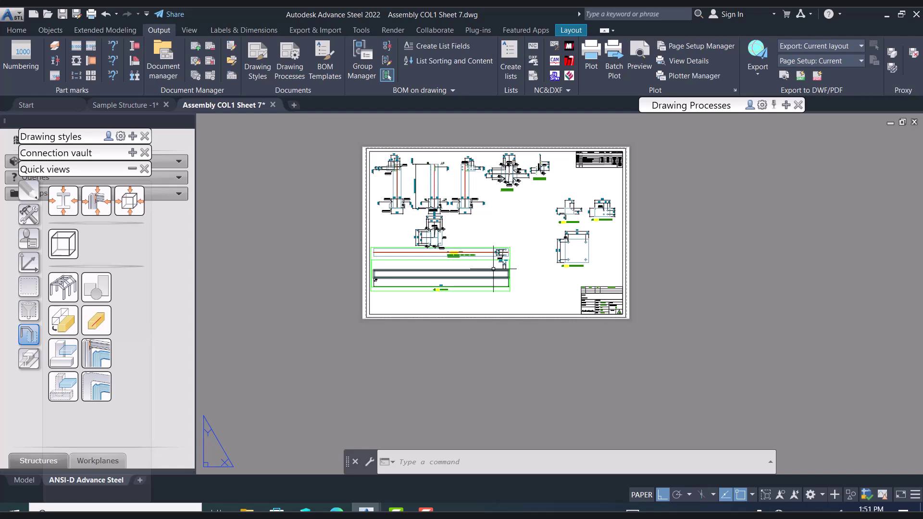
{"action": "scroll", "coordinate": [494, 270], "scroll_direction": "up", "scroll_amount": 4}
{"action": "middle_click_drag", "start_coordinate": [499, 271], "coordinate": [558, 324]}
{"action": "scroll", "coordinate": [763, 291], "scroll_direction": "up", "scroll_amount": 2}
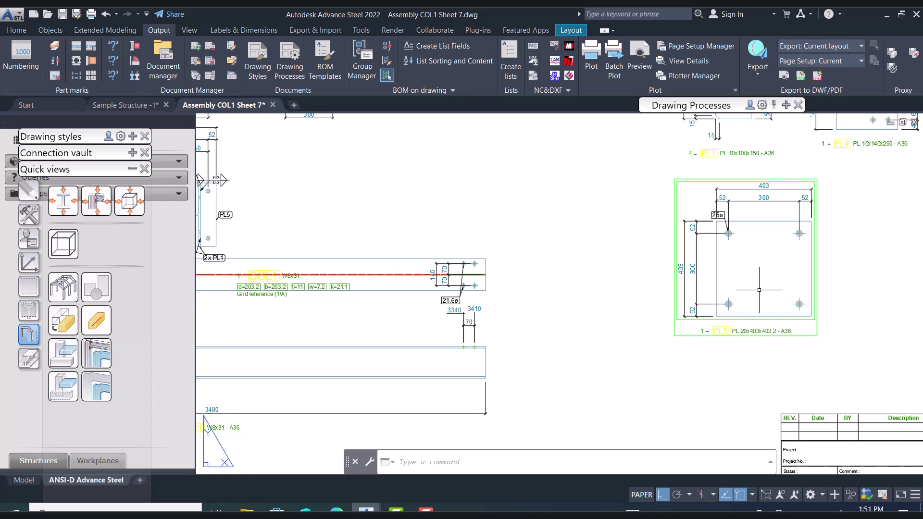
{"action": "scroll", "coordinate": [671, 320], "scroll_direction": "down", "scroll_amount": 4}
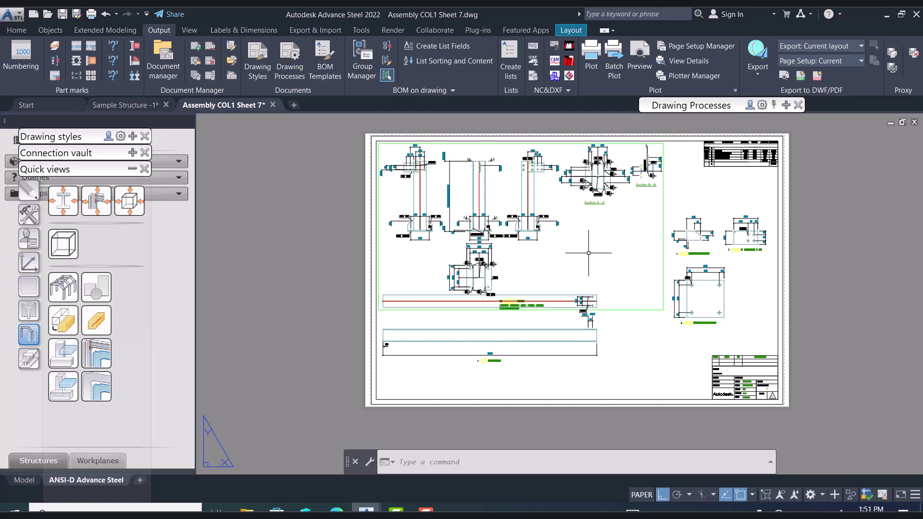
{"action": "scroll", "coordinate": [558, 306], "scroll_direction": "up", "scroll_amount": 2}
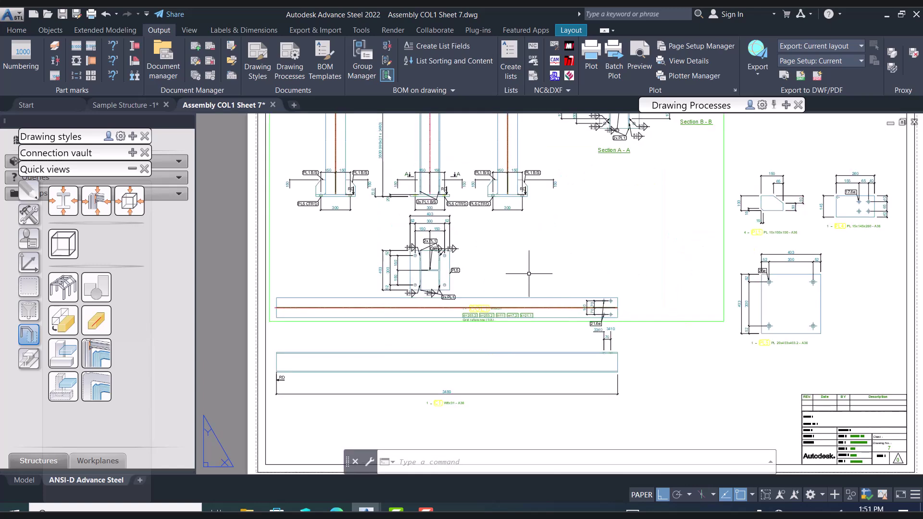
{"action": "mouse_move", "coordinate": [371, 178]}
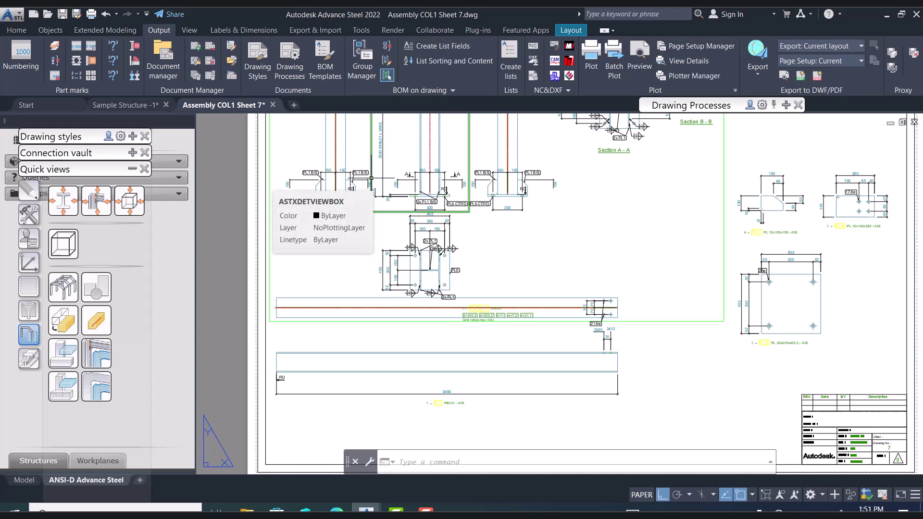
Close the Assembly COL1 Sheet 7 drawing and show all objects in the Sample Structure -1 model
{"action": "left_click", "coordinate": [273, 106]}
{"action": "left_click", "coordinate": [500, 287]}
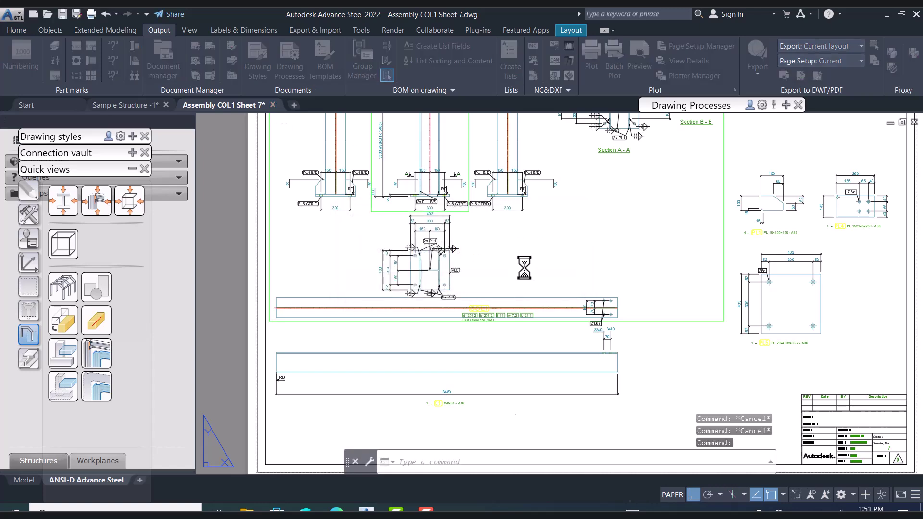
{"action": "left_click", "coordinate": [571, 289]}
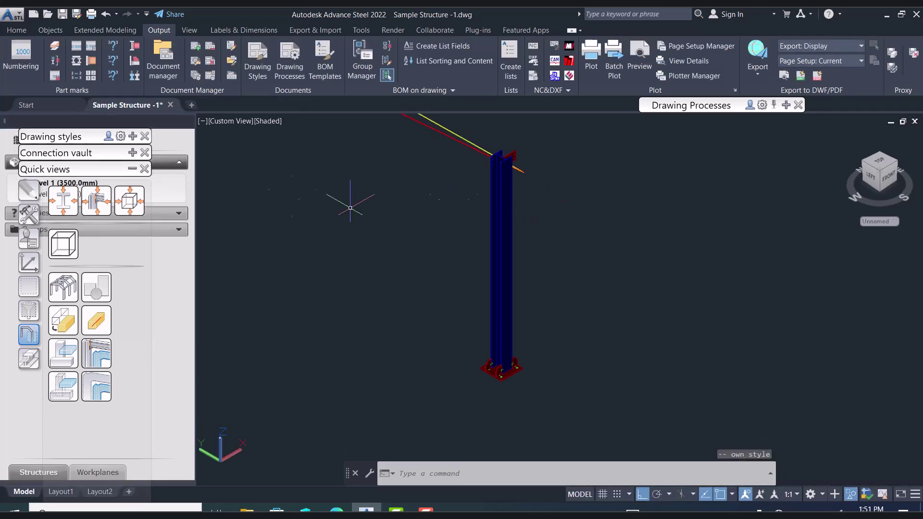
{"action": "left_click", "coordinate": [63, 287]}
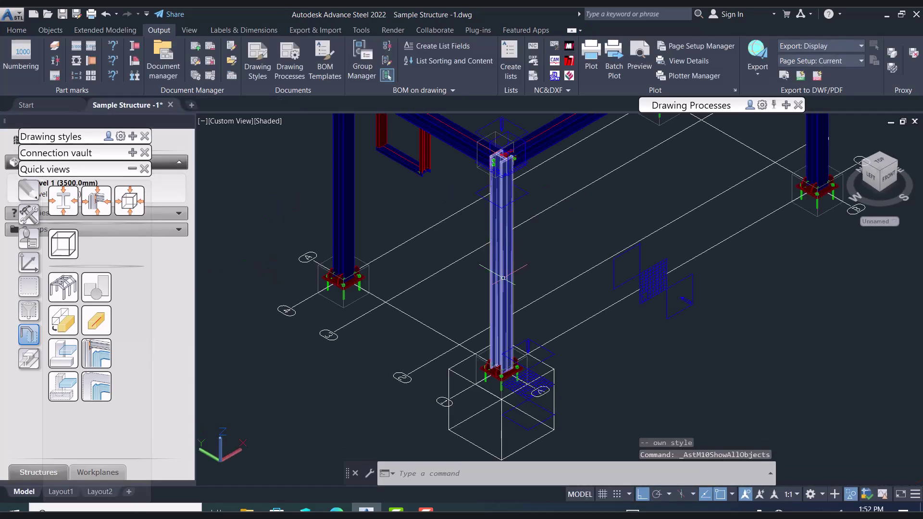
Select the camera in front of the structure and open its camera detail GA Sheet 6
{"action": "middle_click_drag", "start_coordinate": [502, 283], "coordinate": [481, 222]}
{"action": "scroll", "coordinate": [480, 262], "scroll_direction": "down", "scroll_amount": 5}
{"action": "scroll", "coordinate": [478, 329], "scroll_direction": "up", "scroll_amount": 2}
{"action": "scroll", "coordinate": [481, 389], "scroll_direction": "up", "scroll_amount": 6}
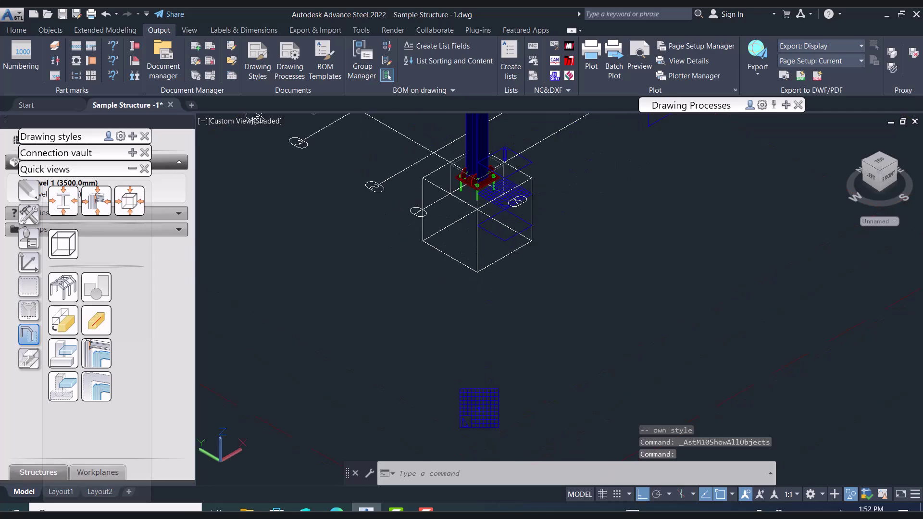
{"action": "left_click", "coordinate": [495, 327]}
{"action": "left_click", "coordinate": [493, 329]}
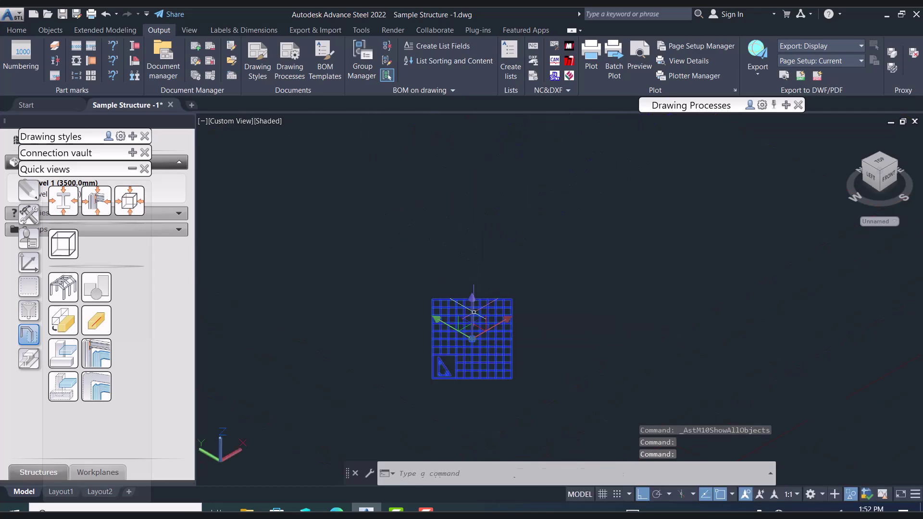
{"action": "right_click", "coordinate": [503, 342]}
{"action": "mouse_move", "coordinate": [582, 223]}
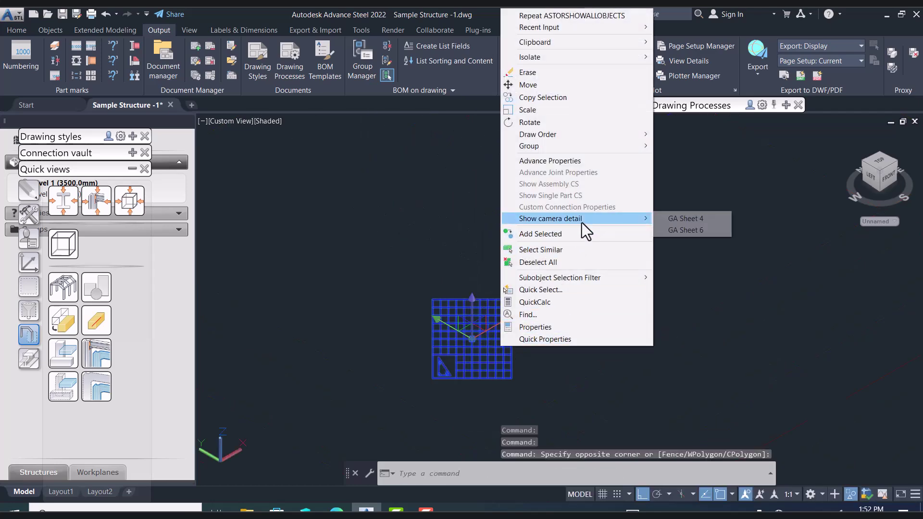
{"action": "left_click", "coordinate": [682, 230]}
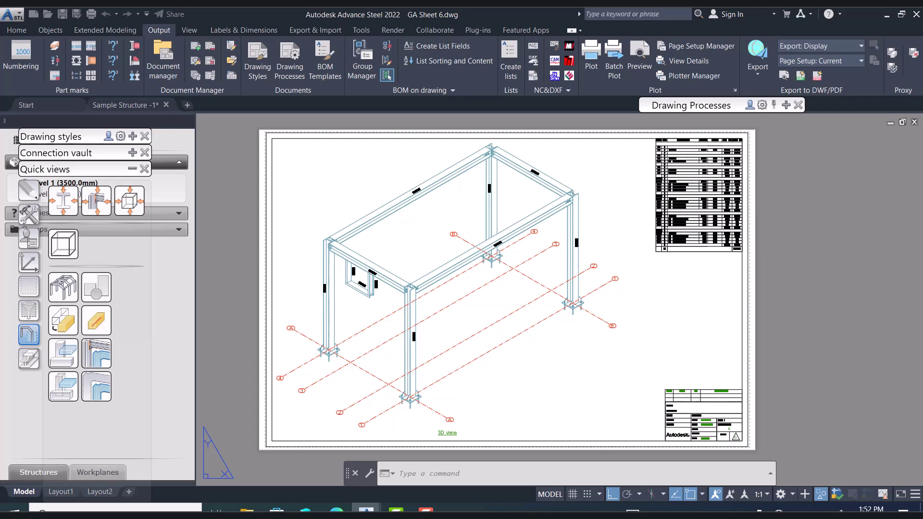
Inspect the bolted beam-to-column corner and the member labels in the 3D view, and close GA Sheet 6
{"action": "scroll", "coordinate": [457, 150], "scroll_direction": "up", "scroll_amount": 6}
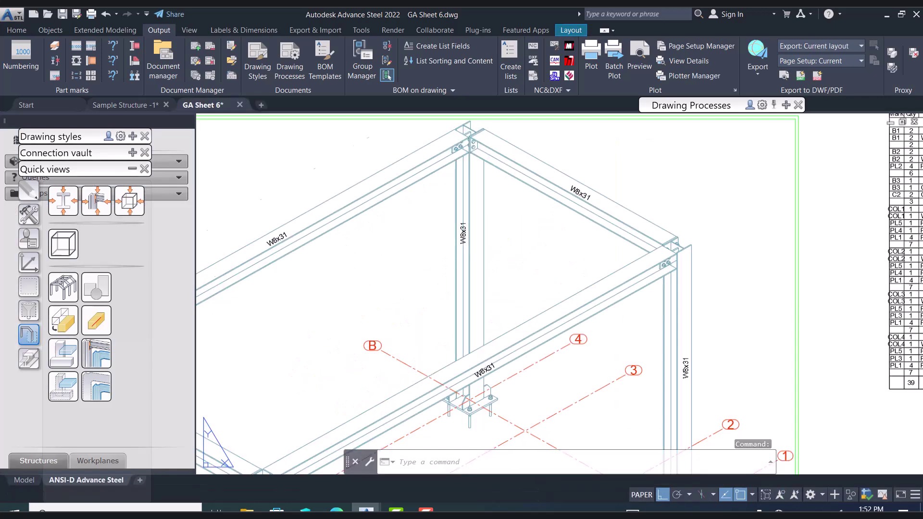
{"action": "middle_click_drag", "start_coordinate": [457, 150], "coordinate": [494, 258]}
{"action": "scroll", "coordinate": [429, 242], "scroll_direction": "up", "scroll_amount": 4}
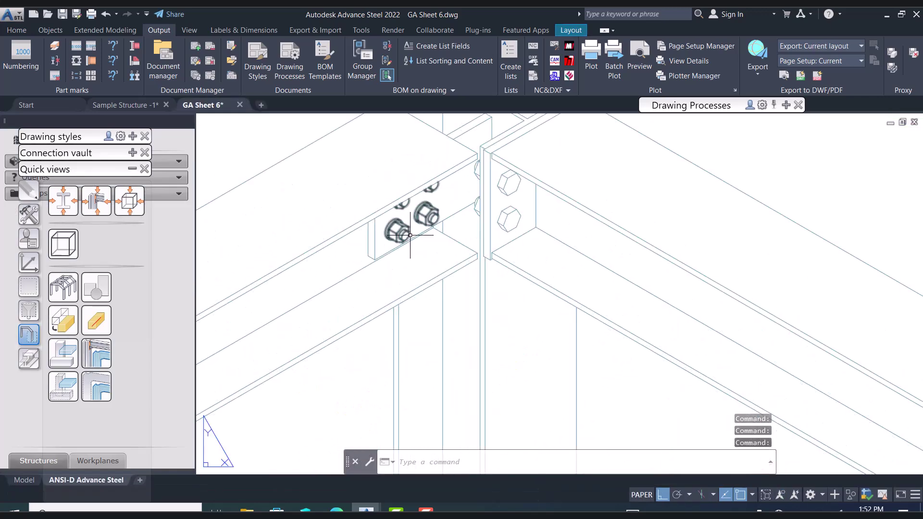
{"action": "scroll", "coordinate": [409, 235], "scroll_direction": "down", "scroll_amount": 10}
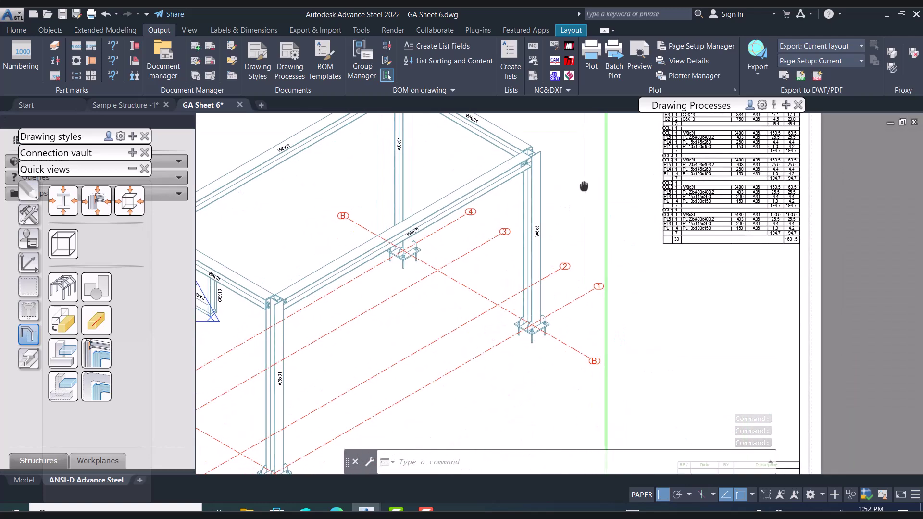
{"action": "left_click", "coordinate": [239, 104]}
{"action": "left_click", "coordinate": [505, 289]}
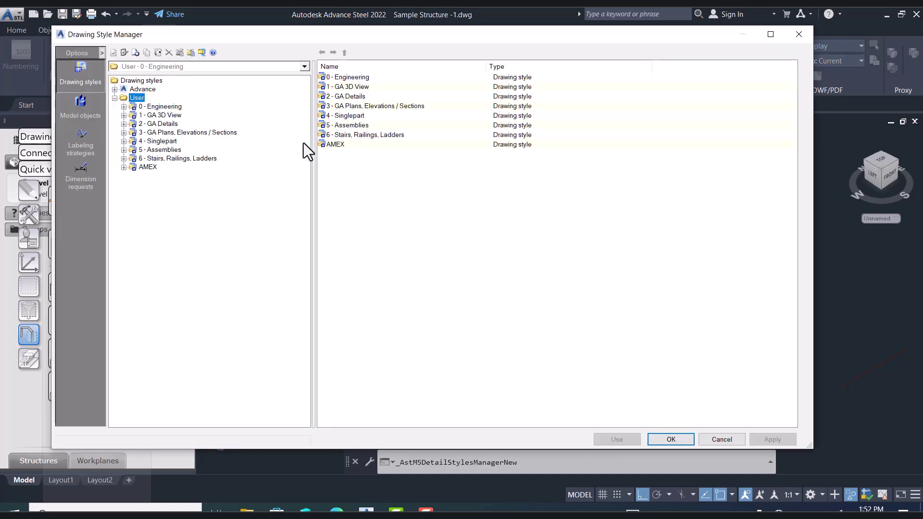
Browse the user labeling strategies in the Drawing Style Manager and inspect the Bolts - (3/4"øx4" B/S) strategy
{"action": "left_click_drag", "start_coordinate": [329, 33], "coordinate": [480, 43]}
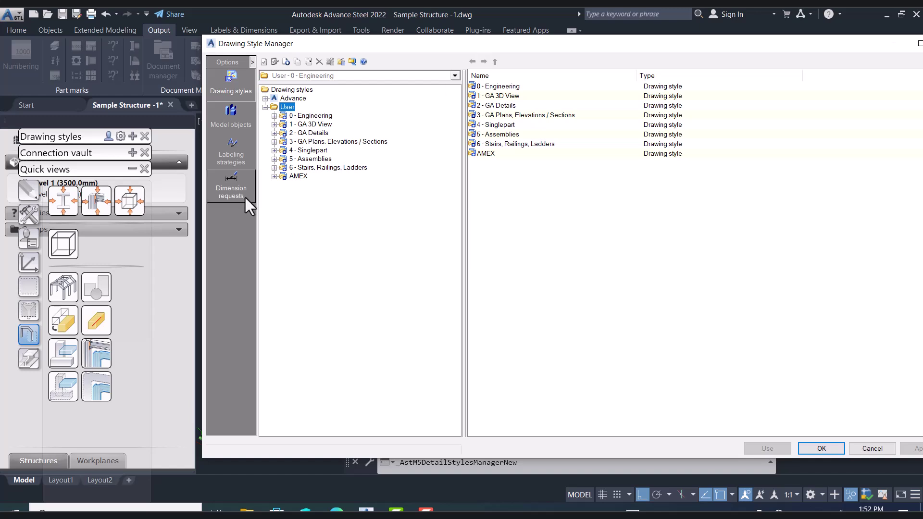
{"action": "left_click", "coordinate": [235, 151]}
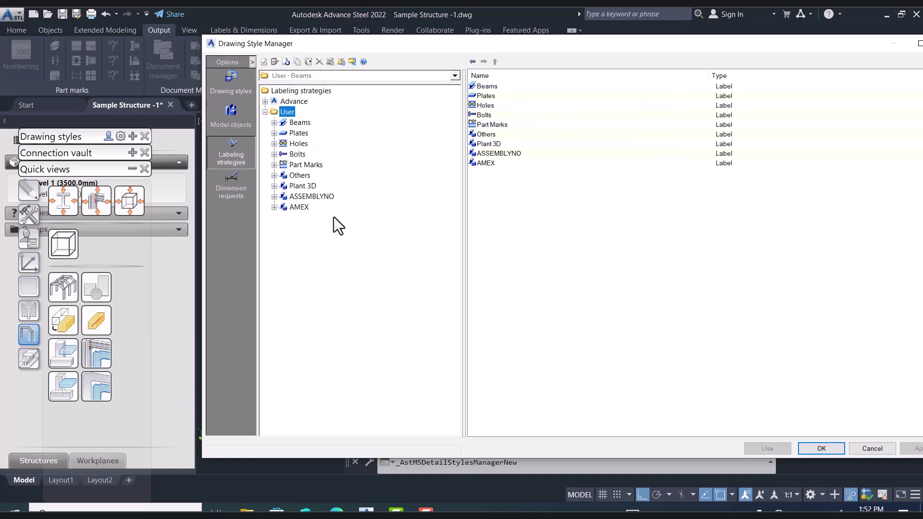
{"action": "left_click", "coordinate": [273, 185]}
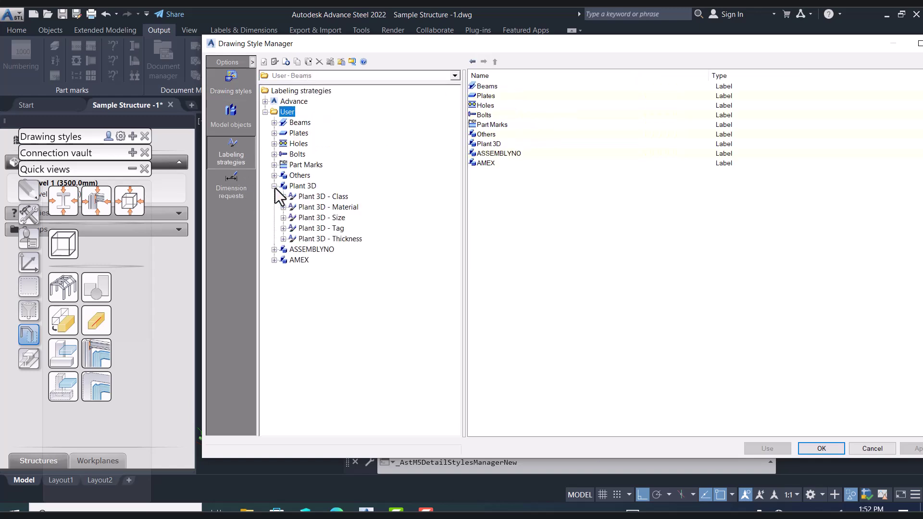
{"action": "left_click", "coordinate": [274, 186]}
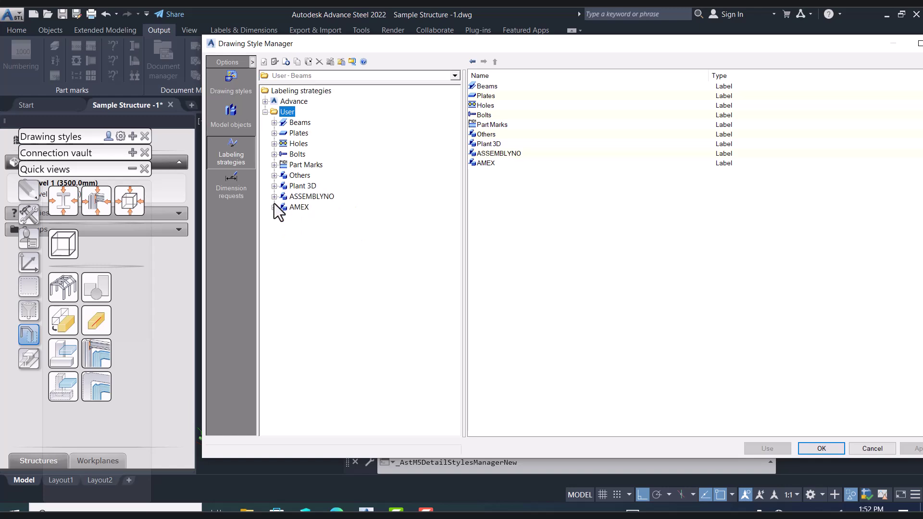
{"action": "left_click", "coordinate": [273, 154]}
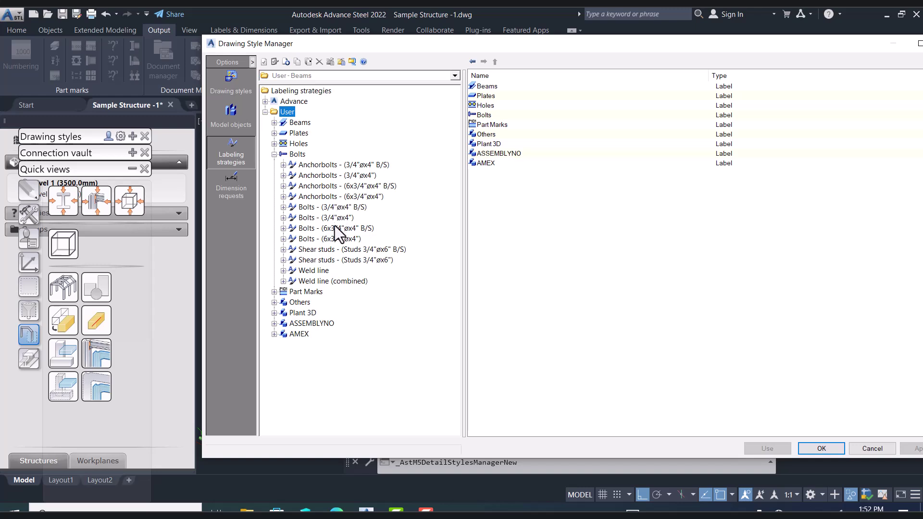
{"action": "double_click", "coordinate": [307, 207]}
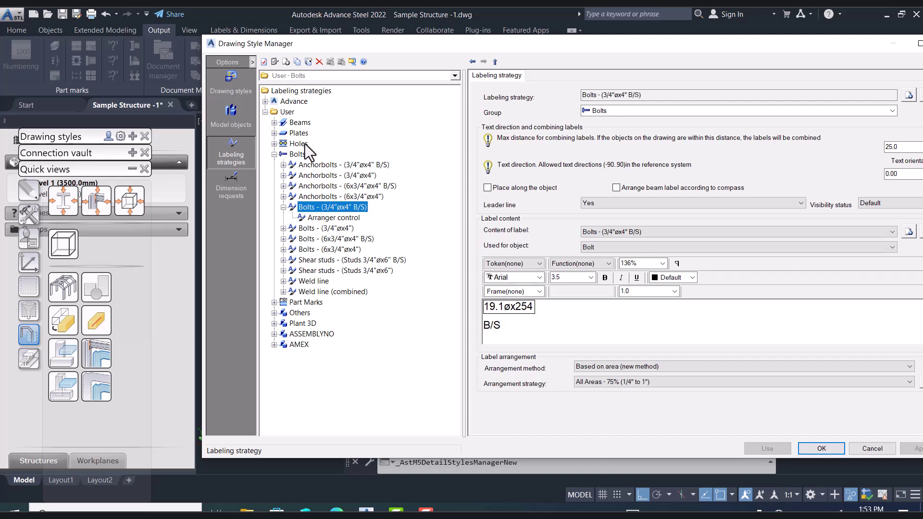
Copy the GA 3D View drawing style 1 - 3D View - Model - Labels as 1 - 3D View - Model - Labels_Learntech
{"action": "left_click", "coordinate": [236, 88]}
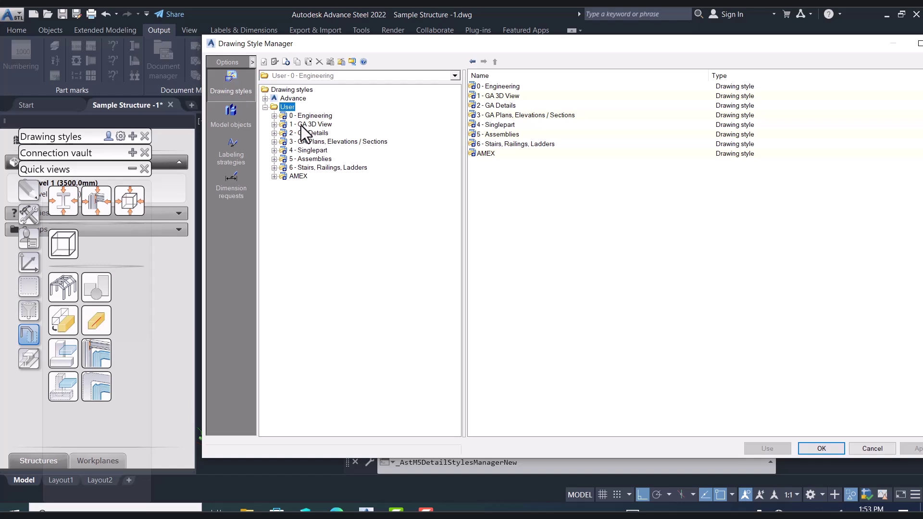
{"action": "left_click", "coordinate": [274, 124]}
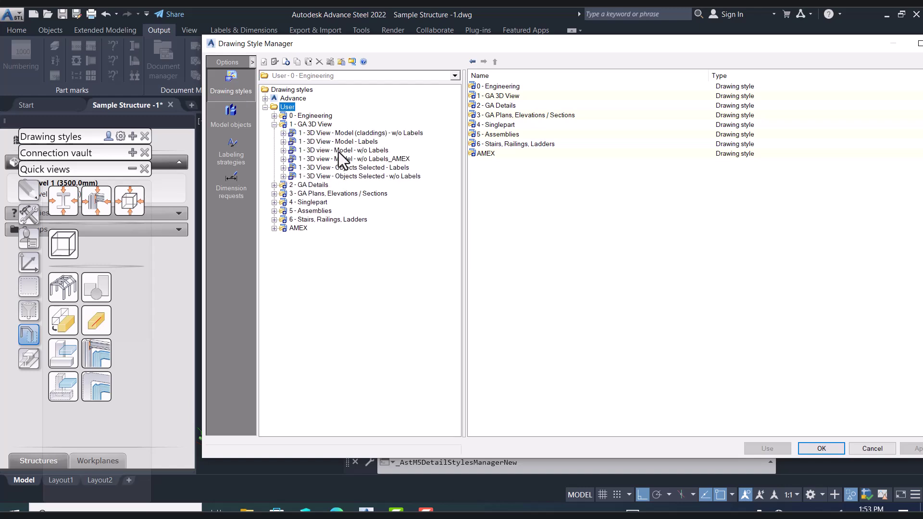
{"action": "left_click", "coordinate": [352, 142]}
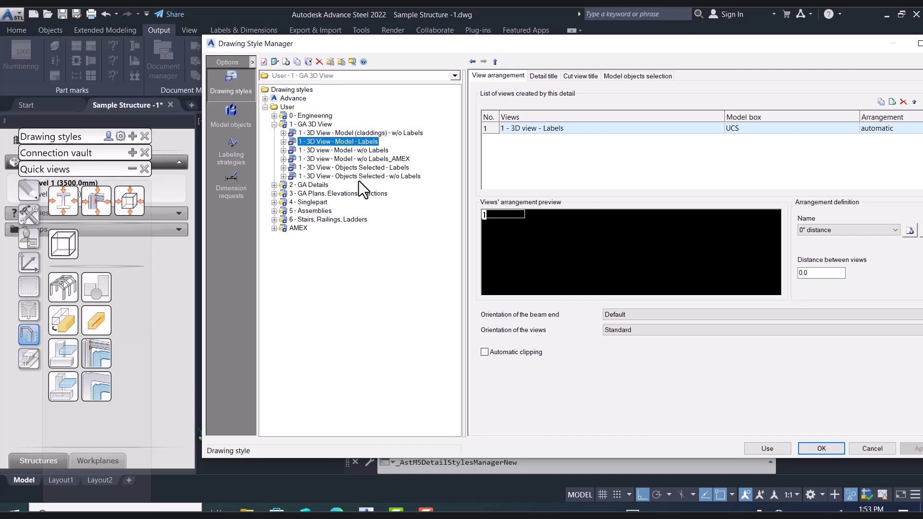
{"action": "right_click", "coordinate": [343, 143]}
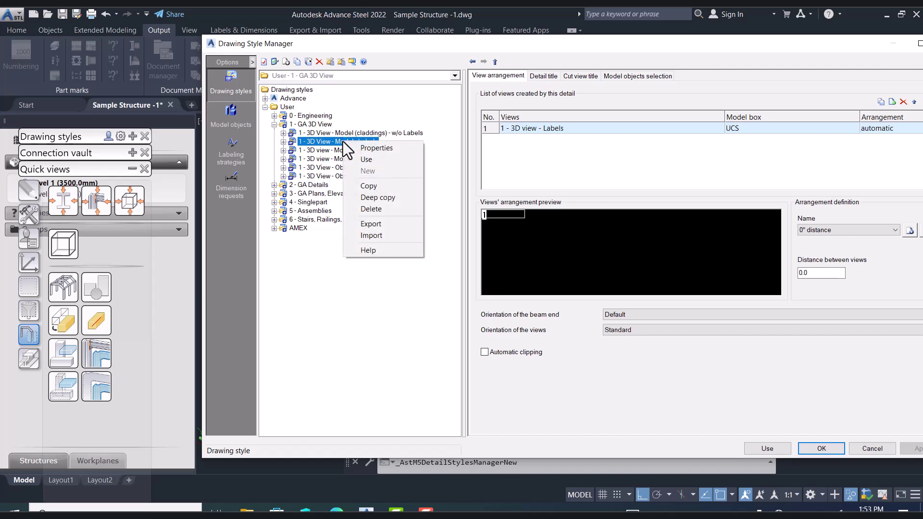
{"action": "left_click", "coordinate": [376, 183]}
{"action": "left_click", "coordinate": [540, 250]}
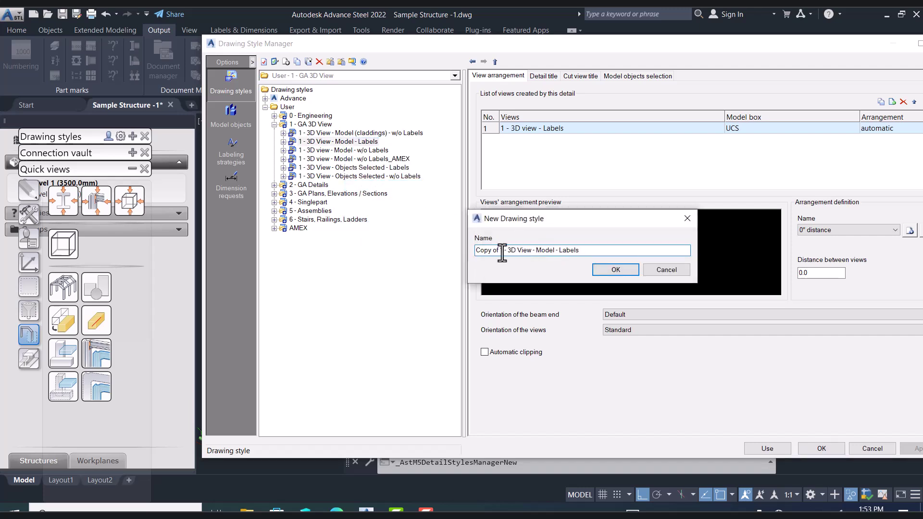
{"action": "left_click_drag", "start_coordinate": [500, 251], "coordinate": [454, 250]}
{"action": "key", "text": "BackSpace"}
{"action": "type", "text": "_Learntech"}
{"action": "left_click", "coordinate": [624, 268]}
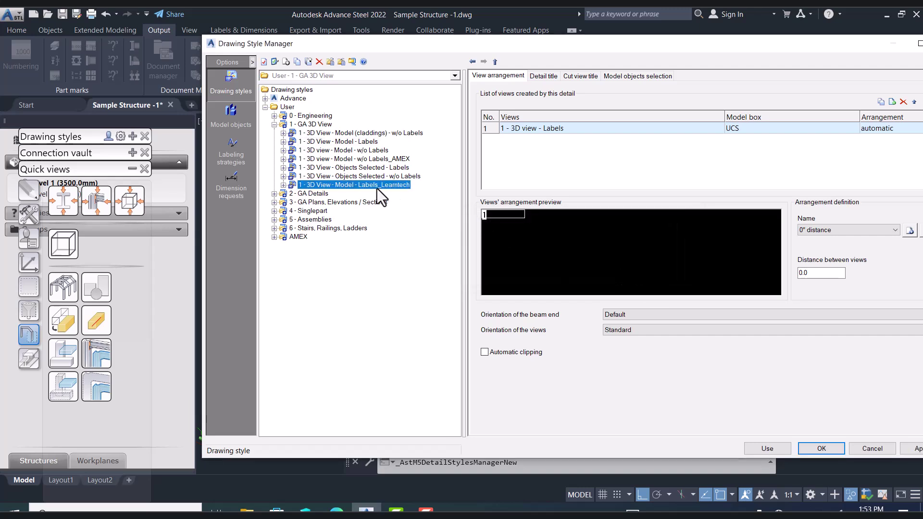
Open the objects presentation settings of the 1 - 3D view - Labels view in the Learntech drawing style
{"action": "left_click", "coordinate": [283, 185]}
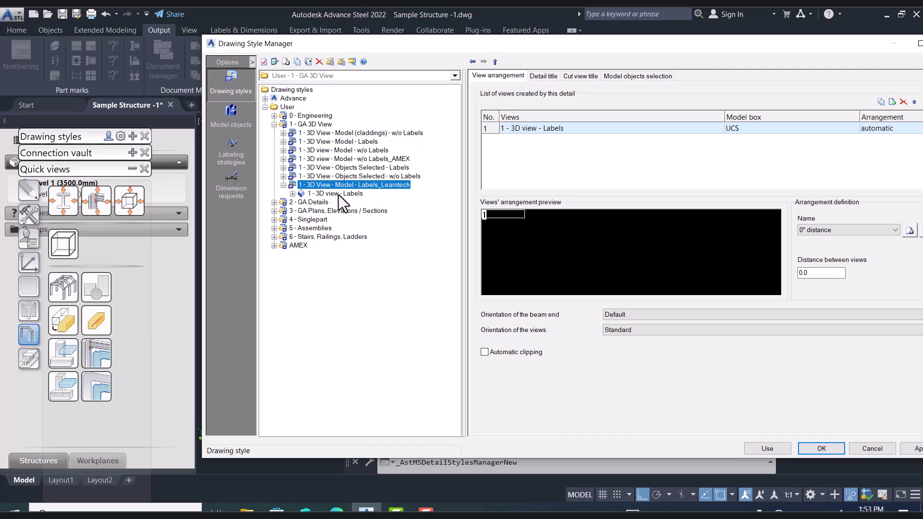
{"action": "left_click", "coordinate": [336, 193]}
{"action": "left_click", "coordinate": [292, 193]}
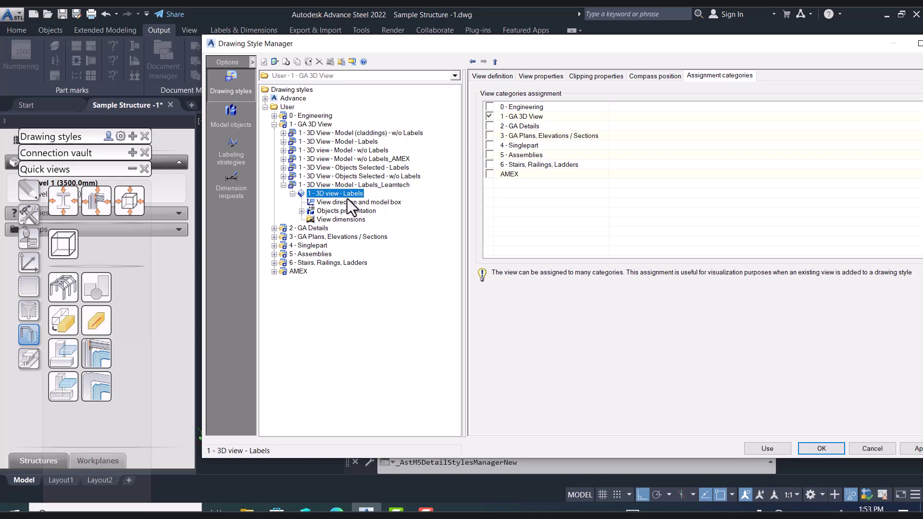
{"action": "left_click", "coordinate": [336, 211]}
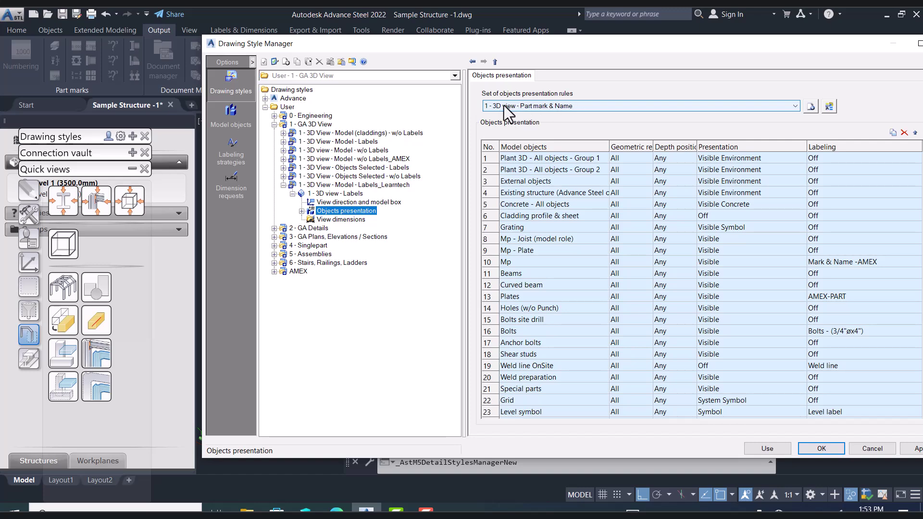
Try to copy the view's objects presentation rule set as 1 - 3D view - Part mark & Name_Learntech
{"action": "left_click", "coordinate": [812, 106]}
{"action": "left_click_drag", "start_coordinate": [501, 250], "coordinate": [423, 257]}
{"action": "key", "text": "BackSpace"}
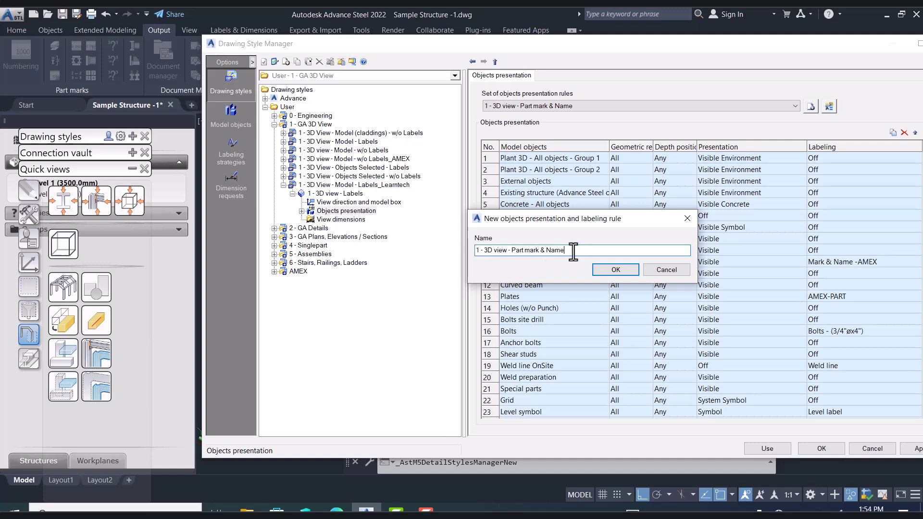
{"action": "type", "text": "_Learntech"}
{"action": "left_click", "coordinate": [620, 273]}
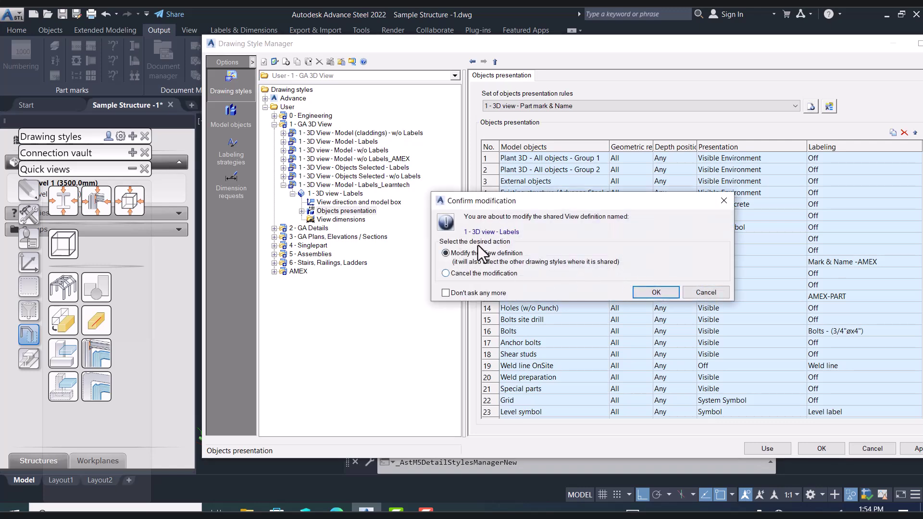
{"action": "left_click", "coordinate": [705, 293]}
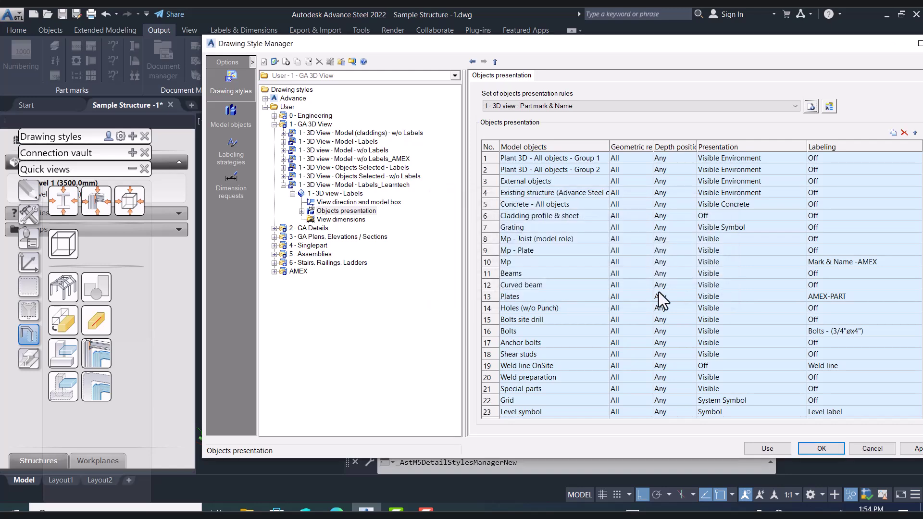
Copy the 1 - 3D view - Labels view within the Learntech drawing style as 1 - 3D view - Labels_Learntech
{"action": "left_click", "coordinate": [333, 193]}
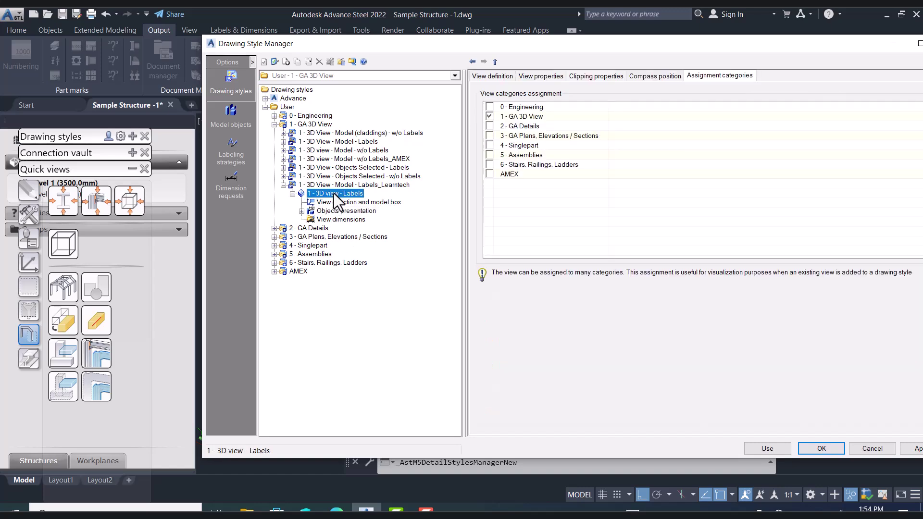
{"action": "left_click", "coordinate": [335, 186]}
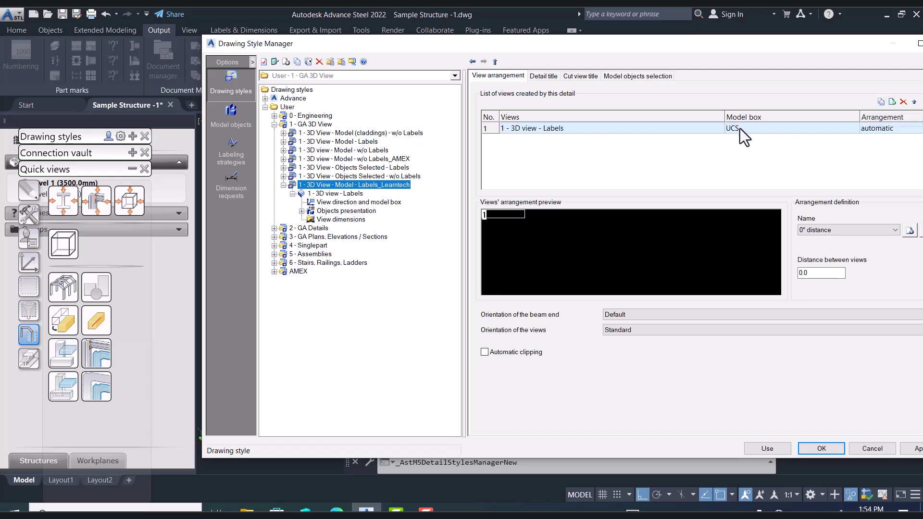
{"action": "left_click_drag", "start_coordinate": [745, 46], "coordinate": [574, 59]}
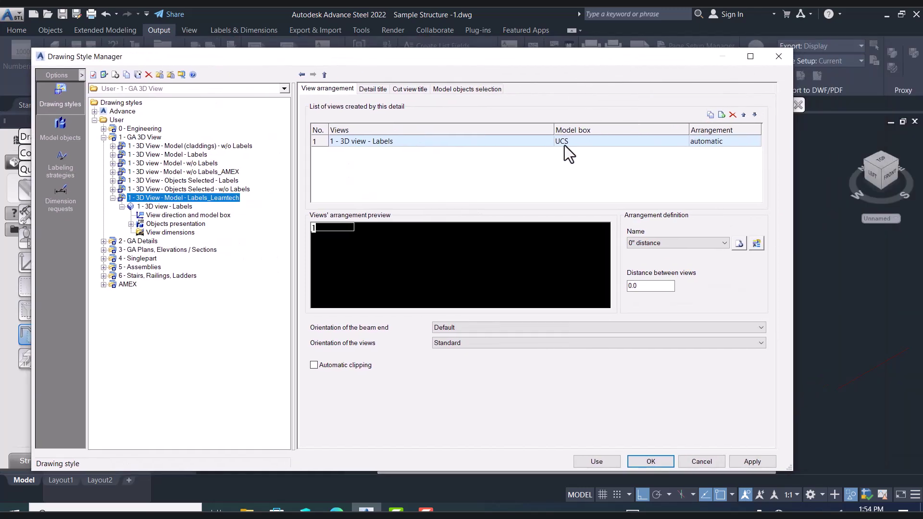
{"action": "left_click", "coordinate": [524, 142]}
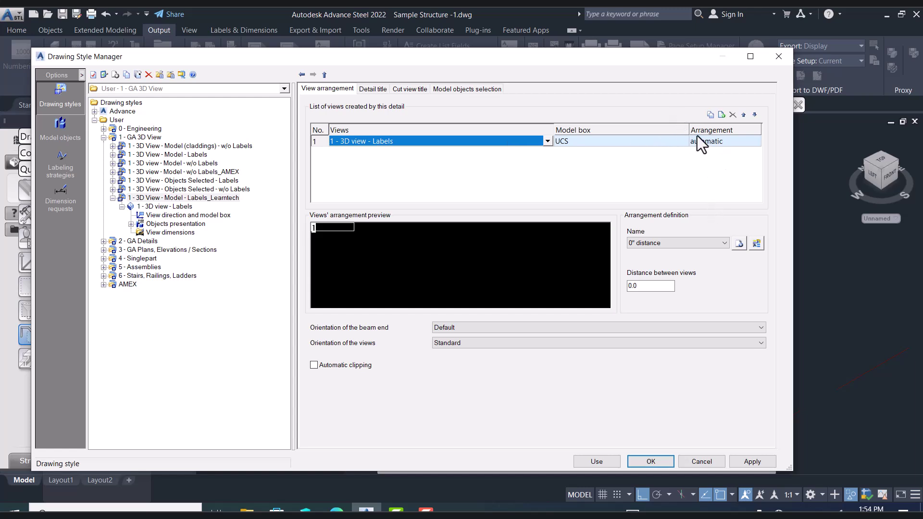
{"action": "left_click", "coordinate": [710, 115]}
{"action": "left_click_drag", "start_coordinate": [331, 262], "coordinate": [218, 260]}
{"action": "key", "text": "Delete"}
{"action": "left_click", "coordinate": [378, 264]}
{"action": "type", "text": "_Learntech"}
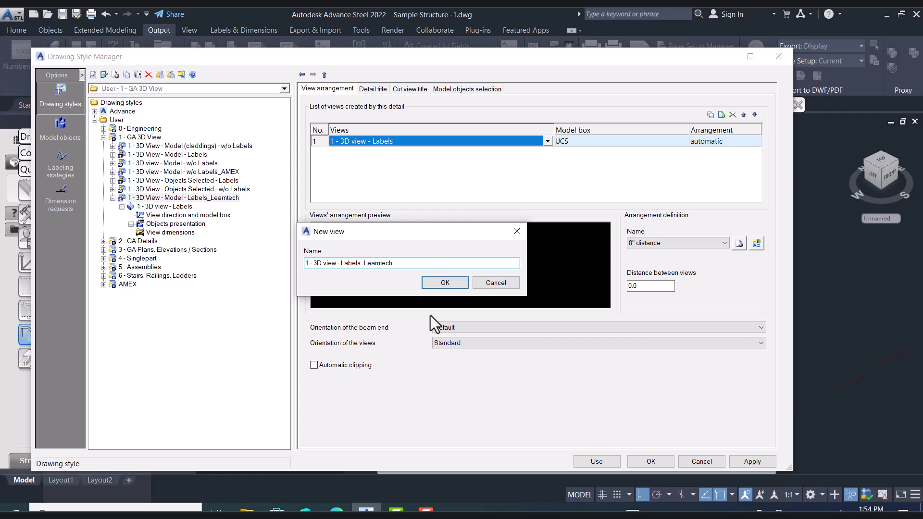
{"action": "left_click", "coordinate": [443, 284]}
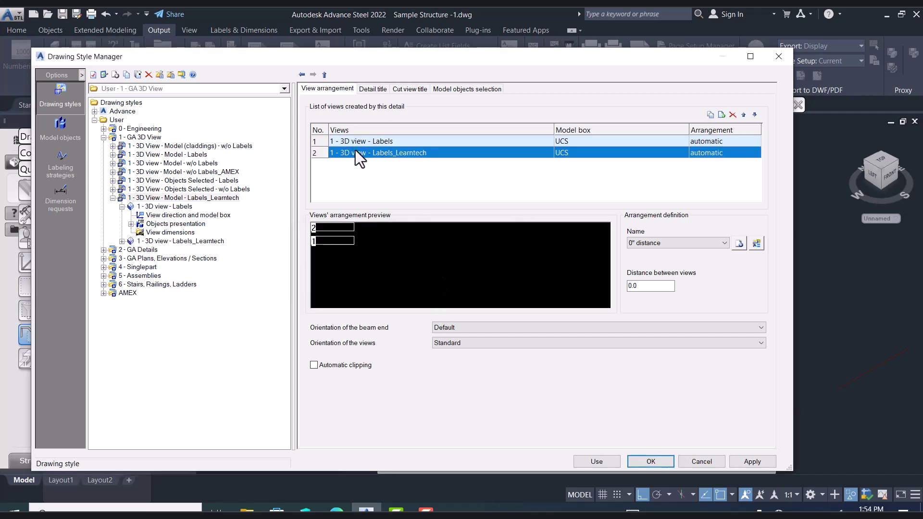
Move the 1 - 3D view - Labels_Learntech view to first place and delete the original 1 - 3D view - Labels view from the style
{"action": "left_click", "coordinate": [378, 142]}
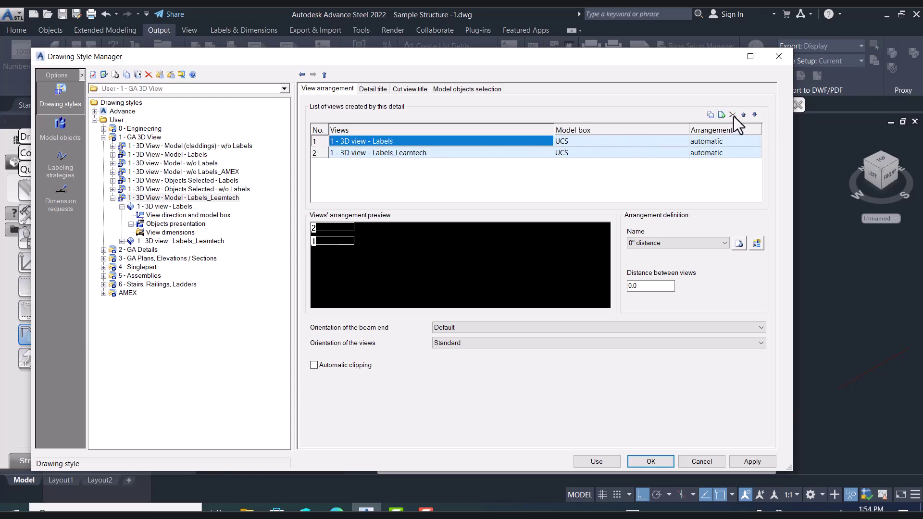
{"action": "left_click", "coordinate": [457, 154]}
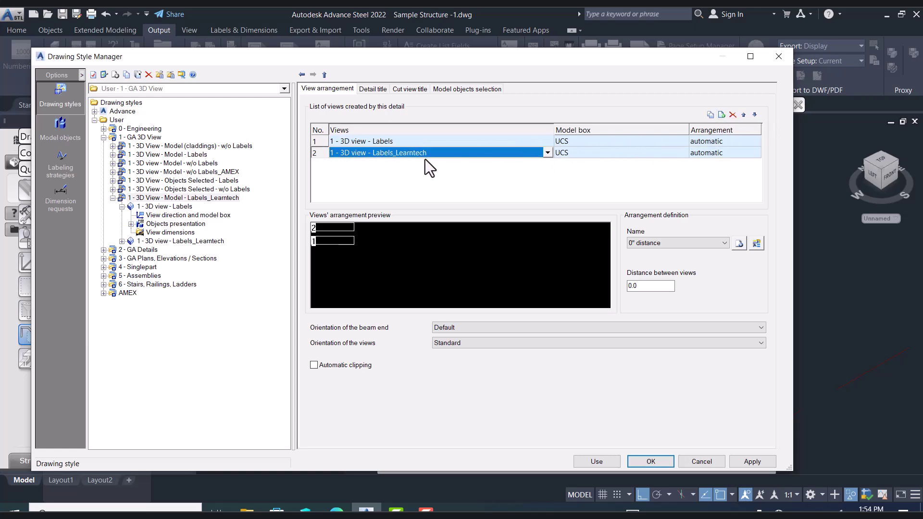
{"action": "left_click", "coordinate": [743, 114]}
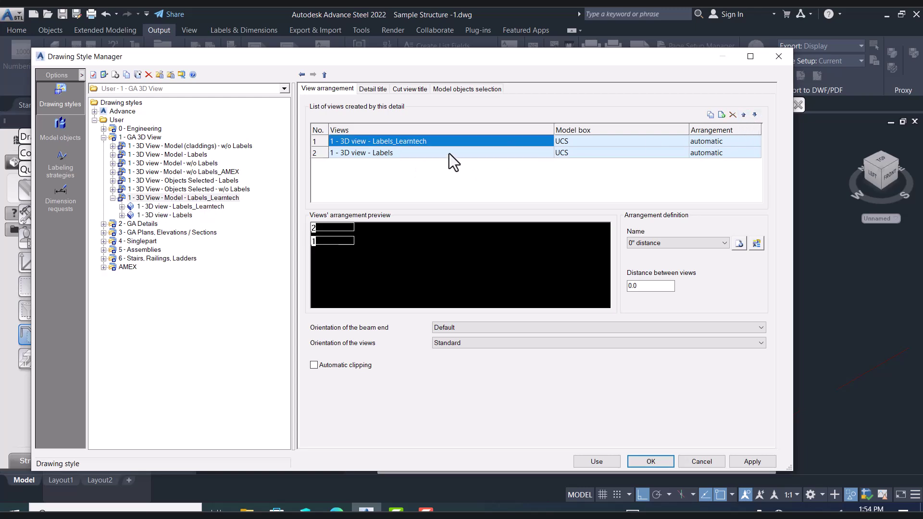
{"action": "left_click", "coordinate": [449, 152]}
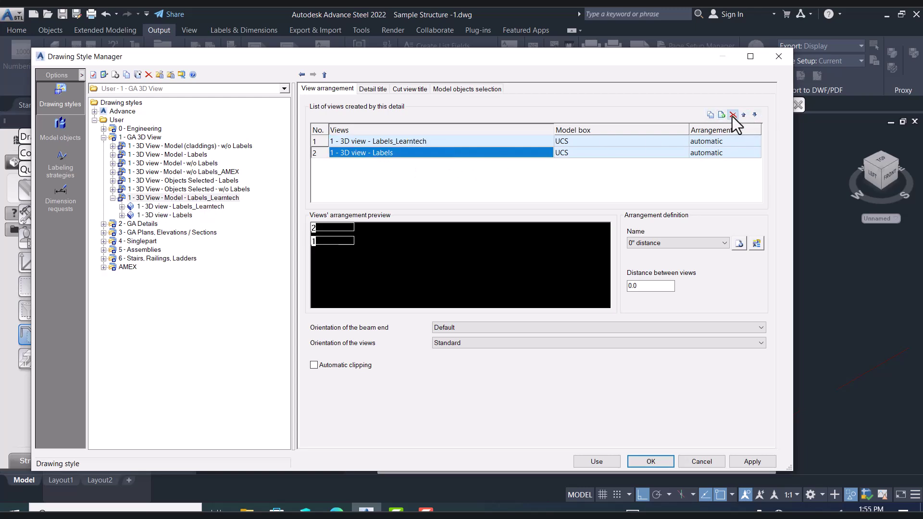
{"action": "left_click", "coordinate": [731, 116]}
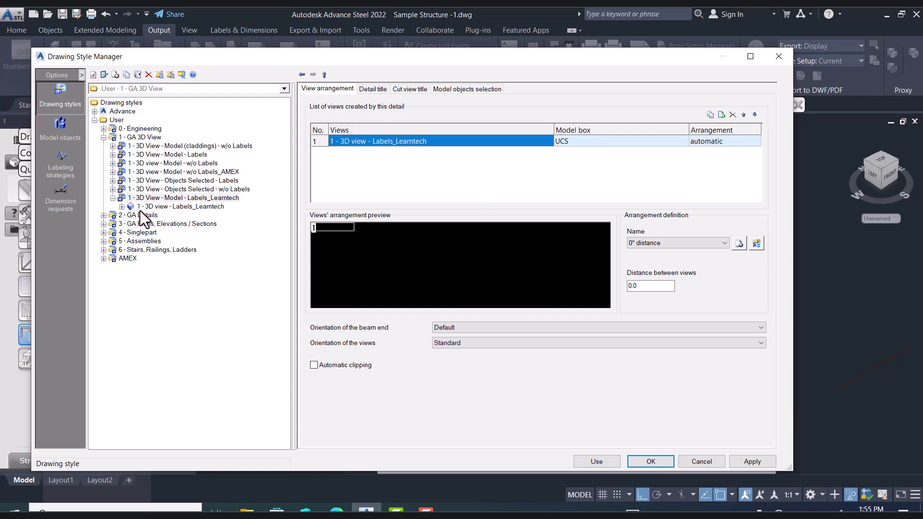
Open the objects presentation settings of the 1 - 3D view - Labels_Learntech view
{"action": "left_click", "coordinate": [121, 206]}
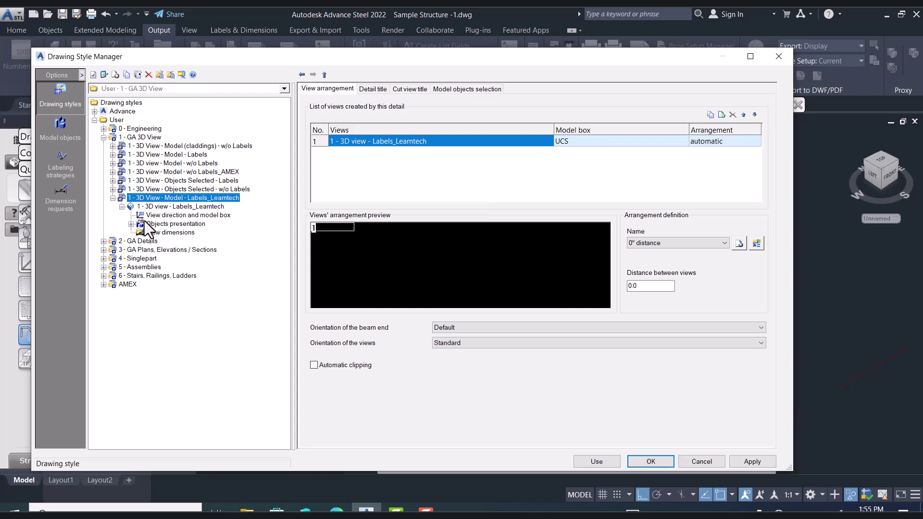
{"action": "left_click", "coordinate": [168, 225]}
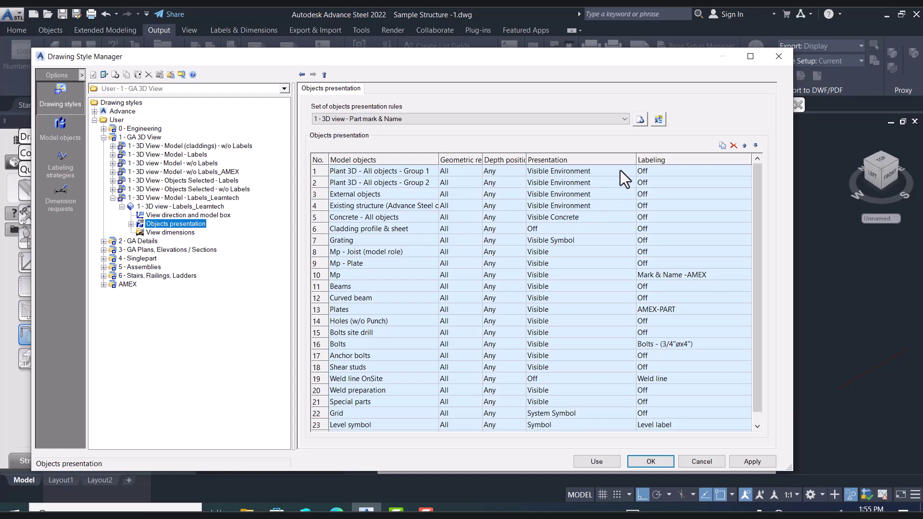
Try to copy the objects presentation rule set as 1 - 3D view - Part mark & Name_learntech
{"action": "left_click", "coordinate": [641, 120]}
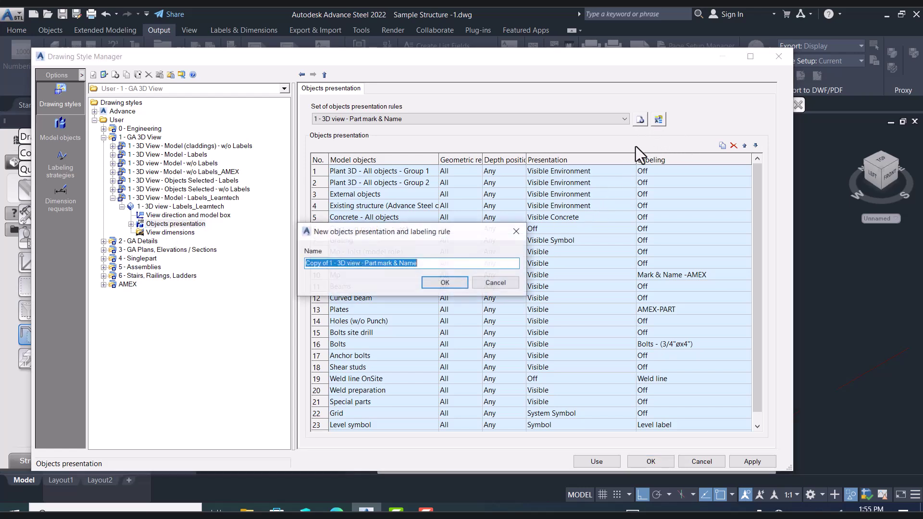
{"action": "left_click", "coordinate": [363, 264]}
{"action": "left_click_drag", "start_coordinate": [330, 263], "coordinate": [266, 265]}
{"action": "key", "text": "BackSpace"}
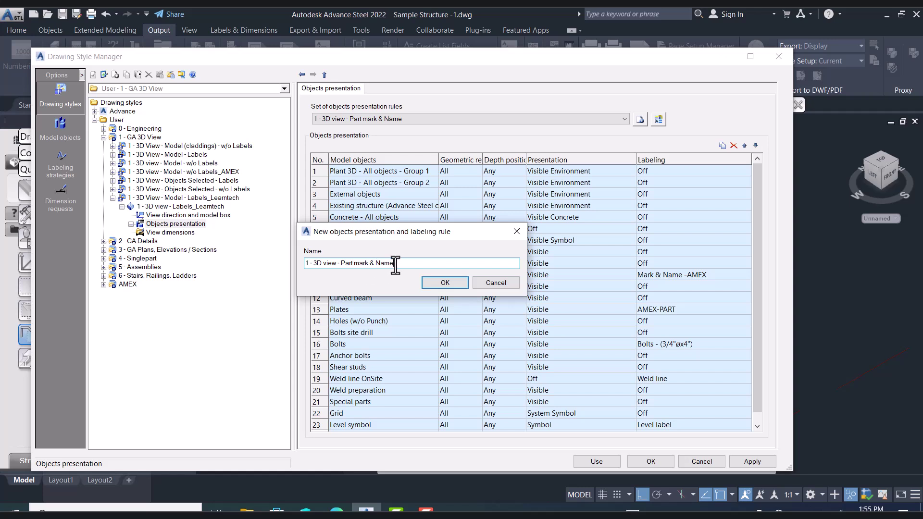
{"action": "type", "text": "_Learntech"}
{"action": "left_click", "coordinate": [433, 282]}
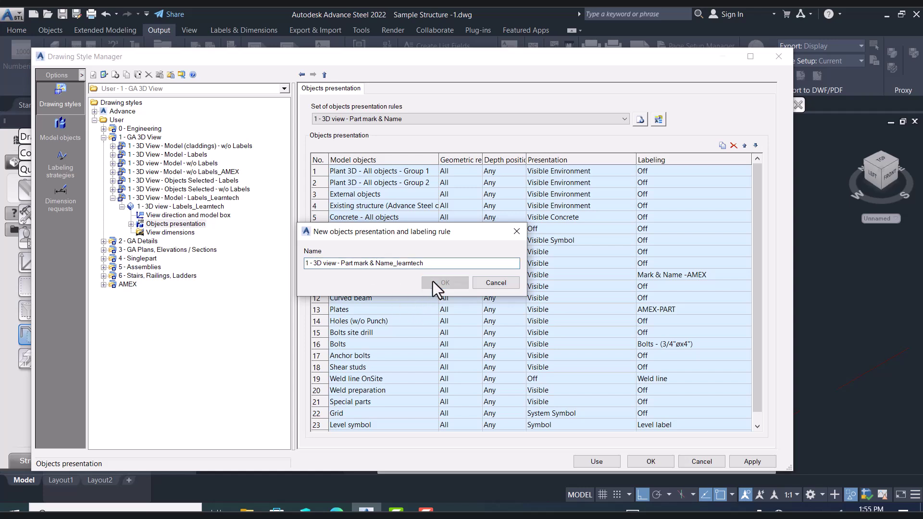
{"action": "left_click", "coordinate": [496, 284]}
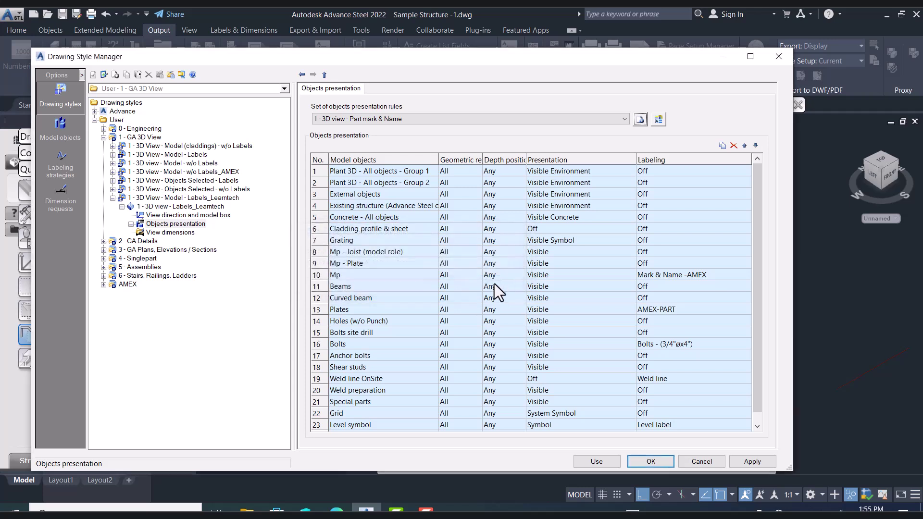
Try to set the Mp objects' labeling to the Mark part mark strategy in the shared 1 - 3D view - Part mark & Name rule set
{"action": "left_click", "coordinate": [317, 275]}
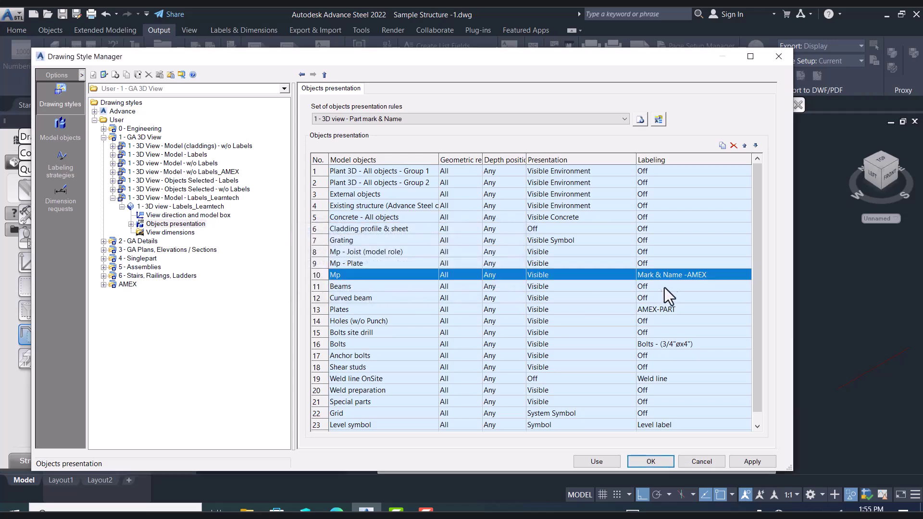
{"action": "left_click", "coordinate": [687, 275]}
{"action": "left_click", "coordinate": [745, 275]}
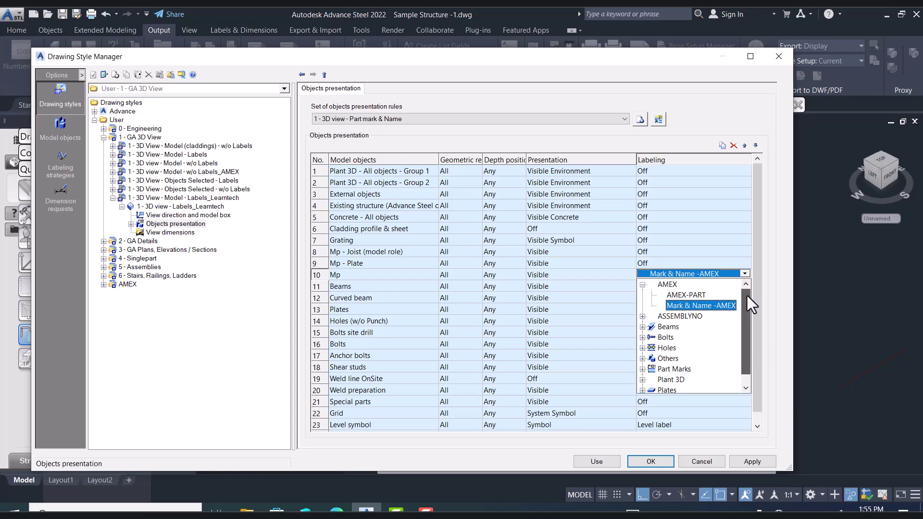
{"action": "left_click_drag", "start_coordinate": [747, 299], "coordinate": [751, 357]}
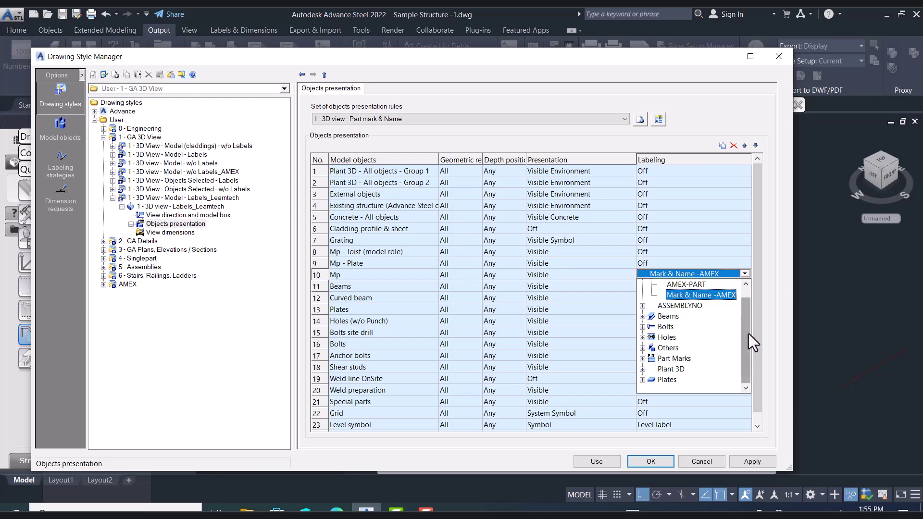
{"action": "left_click_drag", "start_coordinate": [745, 334], "coordinate": [749, 295]}
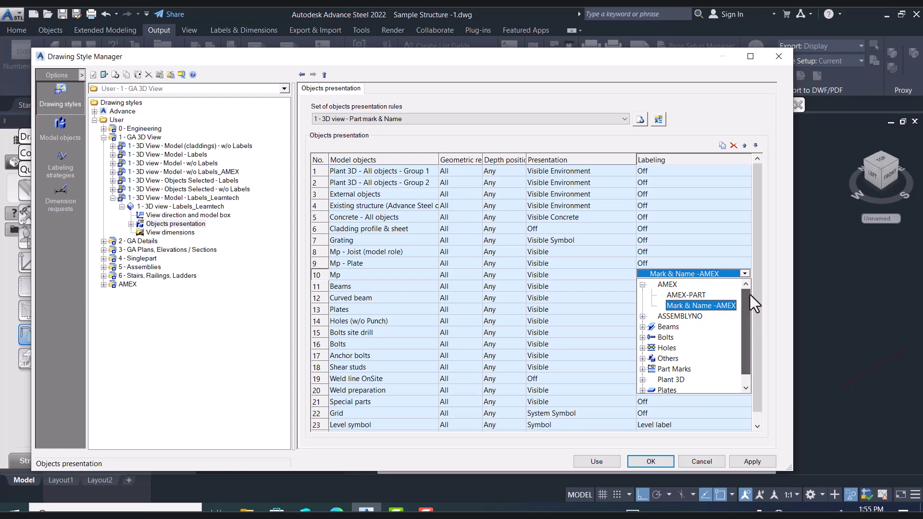
{"action": "left_click", "coordinate": [642, 316]}
{"action": "left_click", "coordinate": [642, 337]}
{"action": "left_click_drag", "start_coordinate": [748, 327], "coordinate": [747, 362]}
{"action": "left_click", "coordinate": [642, 337]}
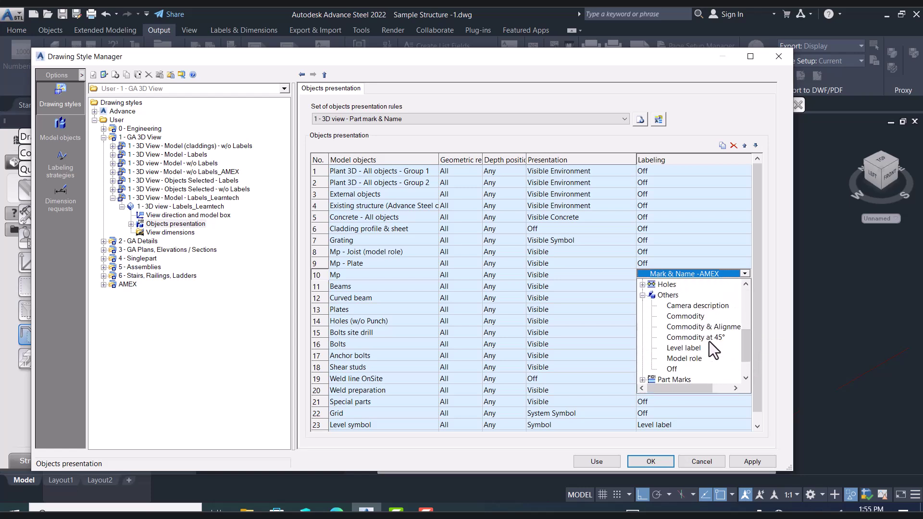
{"action": "scroll", "coordinate": [672, 315], "scroll_direction": "down", "scroll_amount": 1}
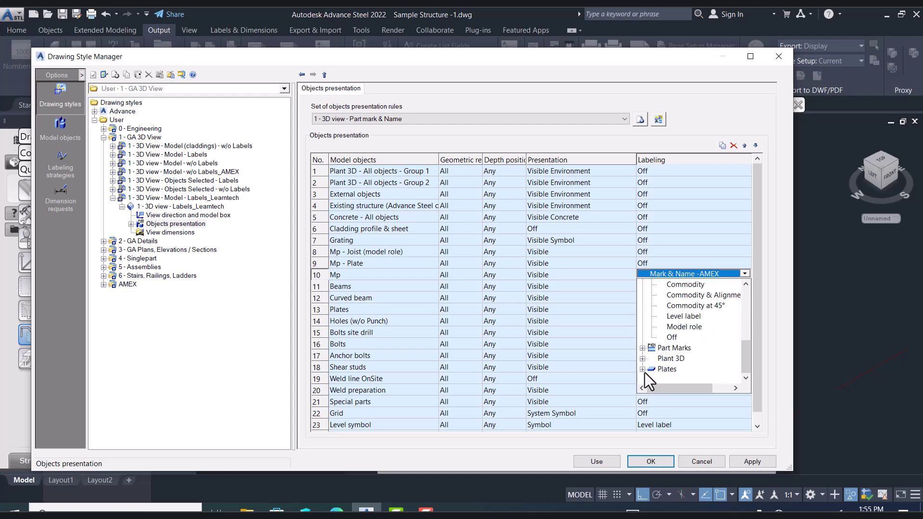
{"action": "left_click", "coordinate": [643, 348]}
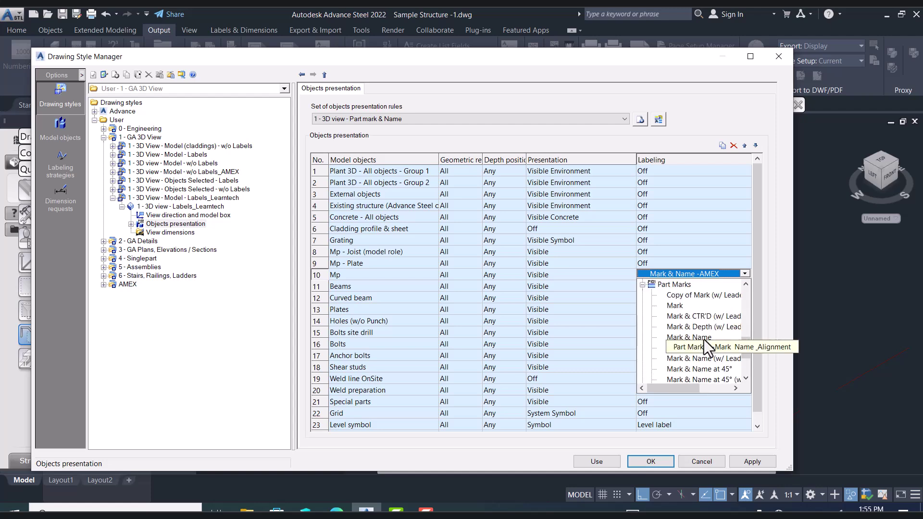
{"action": "left_click", "coordinate": [679, 307]}
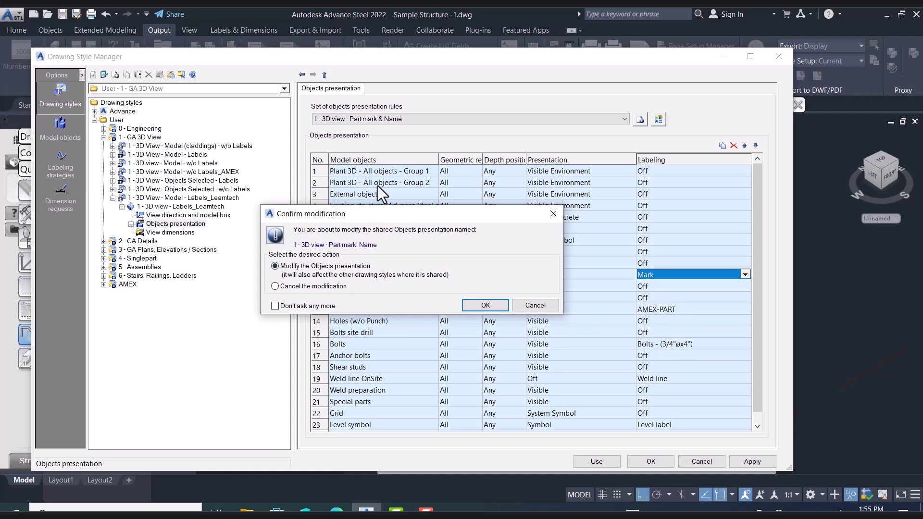
{"action": "left_click", "coordinate": [533, 306]}
Copy the objects presentation rule set under the default name Copy of 1 - 3D view - Part mark & Name
{"action": "left_click", "coordinate": [620, 120]}
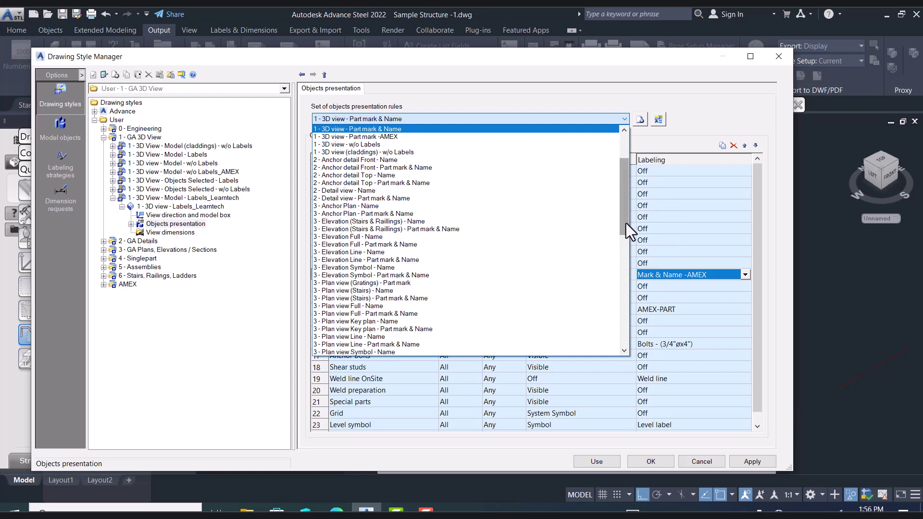
{"action": "left_click_drag", "start_coordinate": [626, 223], "coordinate": [627, 194]}
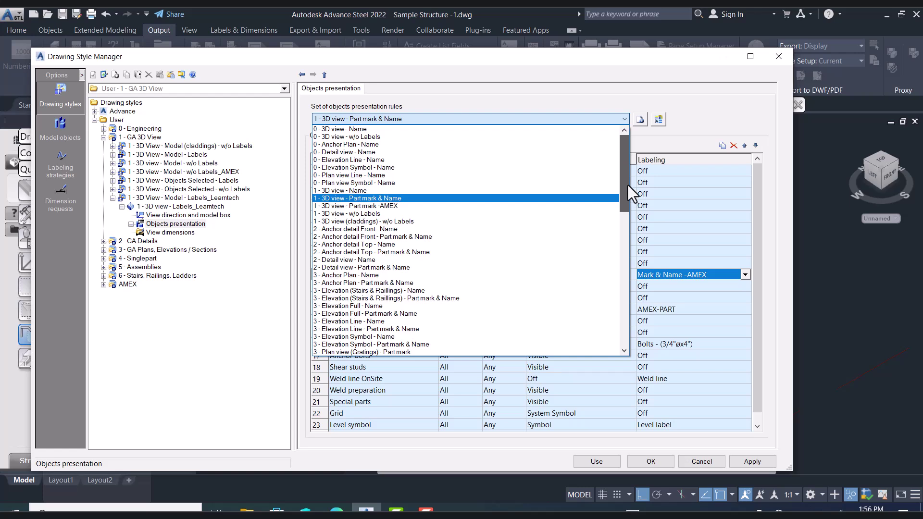
{"action": "left_click_drag", "start_coordinate": [628, 188], "coordinate": [653, 124]}
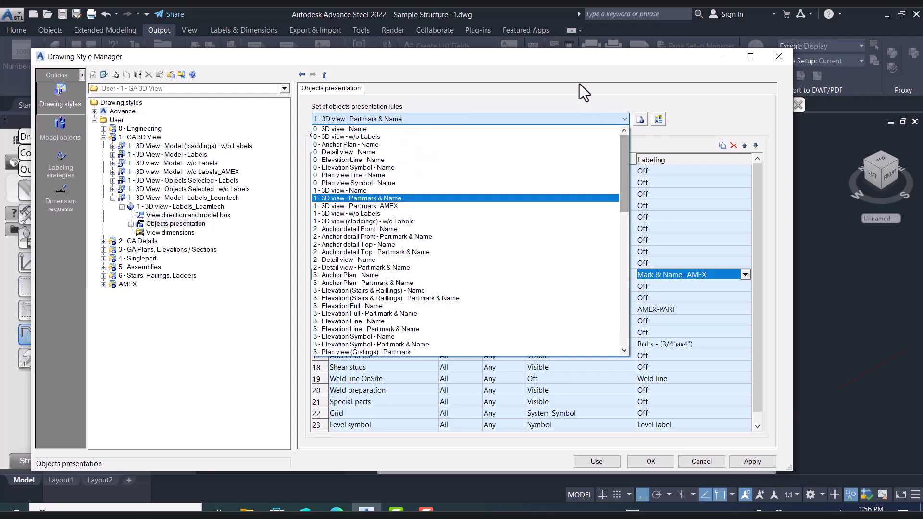
{"action": "left_click", "coordinate": [641, 131]}
{"action": "left_click", "coordinate": [639, 119]}
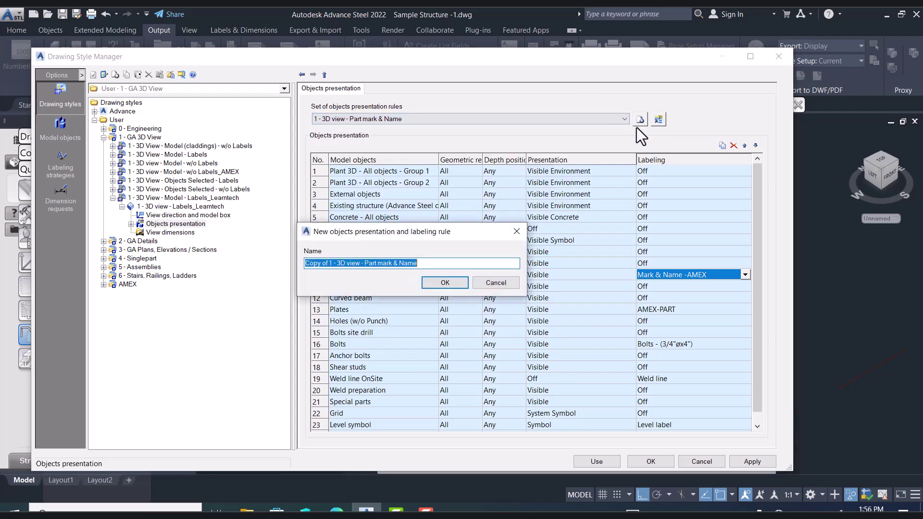
{"action": "left_click", "coordinate": [391, 264]}
{"action": "left_click", "coordinate": [445, 282]}
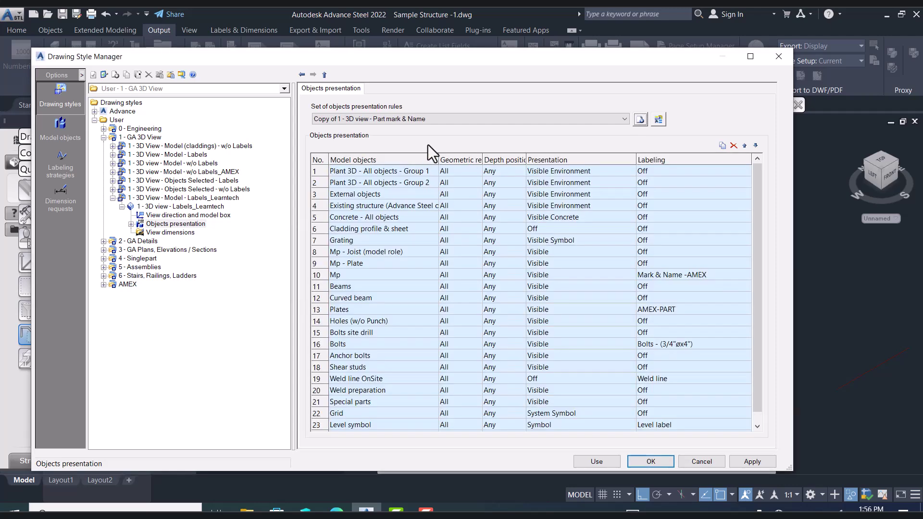
Set the labeling of the Mp objects in the copied rule set to the Mark strategy from Part Marks
{"action": "left_click", "coordinate": [728, 276]}
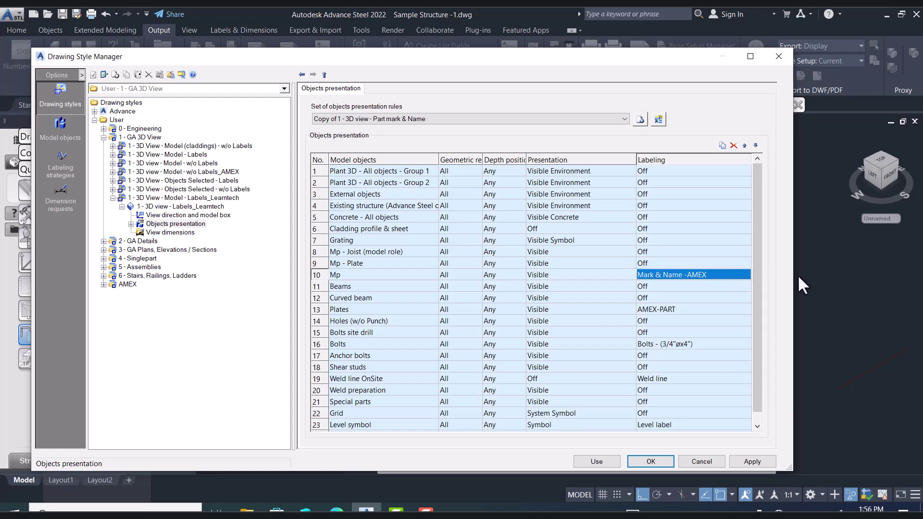
{"action": "left_click", "coordinate": [737, 274]}
{"action": "left_click", "coordinate": [737, 275]}
{"action": "left_click", "coordinate": [716, 283]}
{"action": "left_click", "coordinate": [738, 276]}
{"action": "left_click", "coordinate": [746, 275]}
{"action": "left_click", "coordinate": [745, 275]}
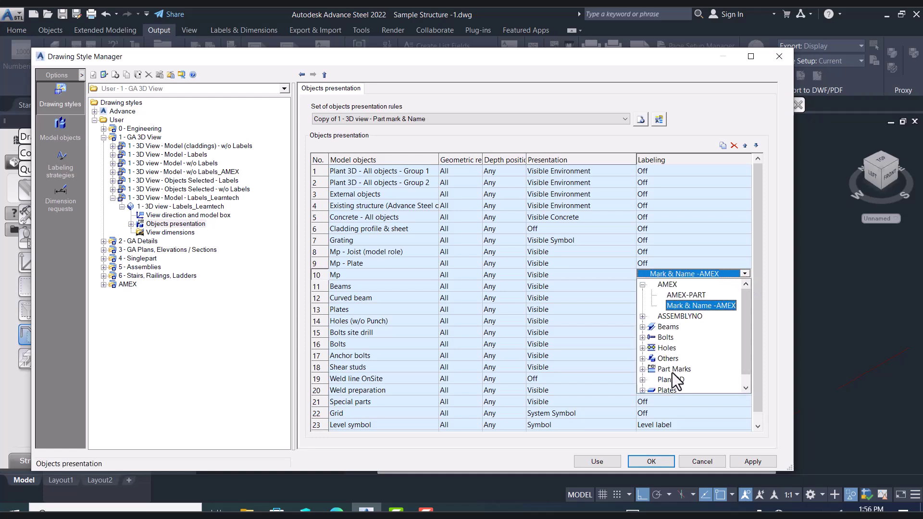
{"action": "scroll", "coordinate": [658, 376], "scroll_direction": "down", "scroll_amount": 1}
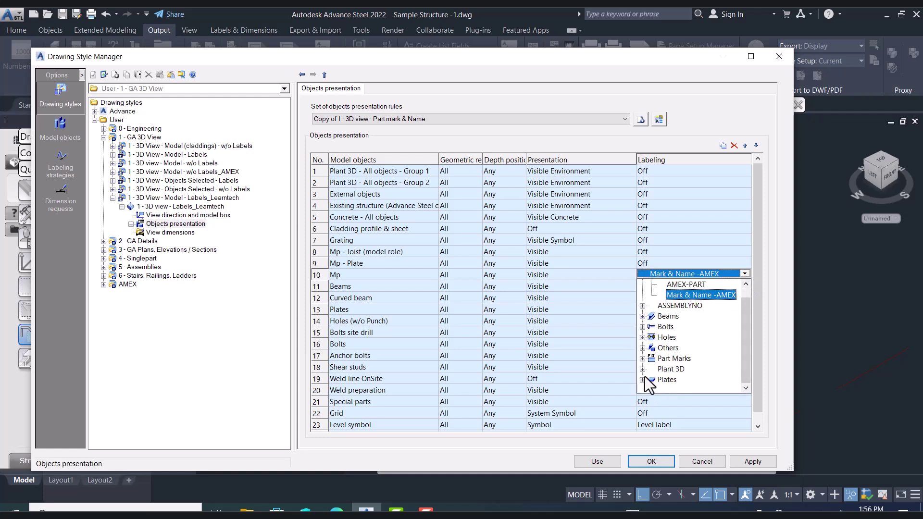
{"action": "left_click", "coordinate": [643, 358]}
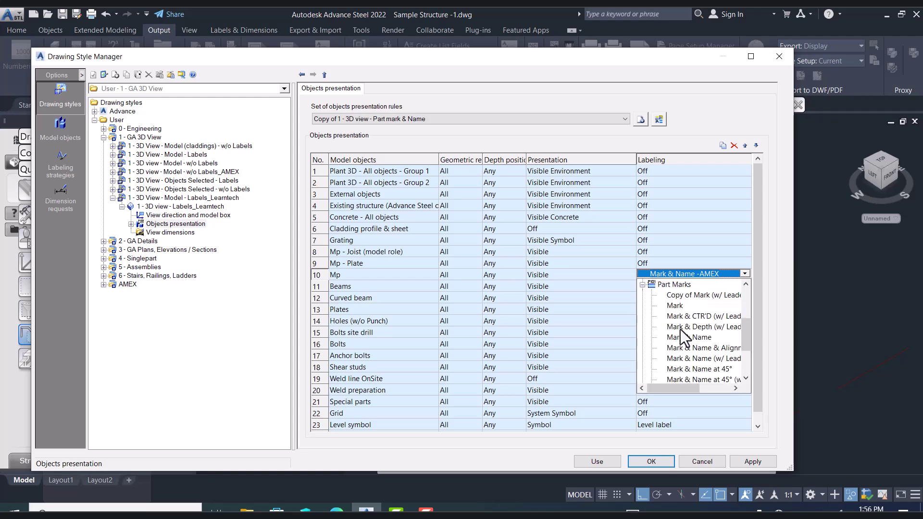
{"action": "left_click", "coordinate": [674, 306]}
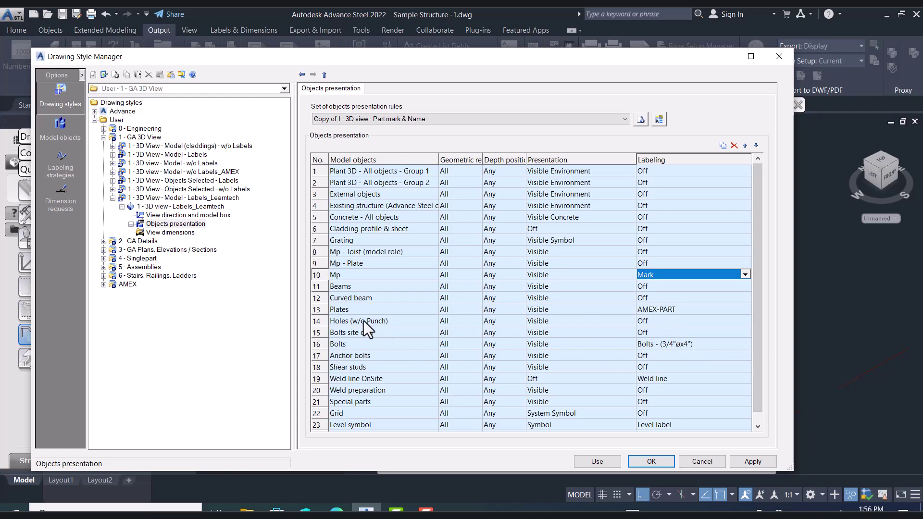
Check the labeling of the Plates and Bolts rows, and apply the Learntech drawing style changes
{"action": "left_click", "coordinate": [319, 310]}
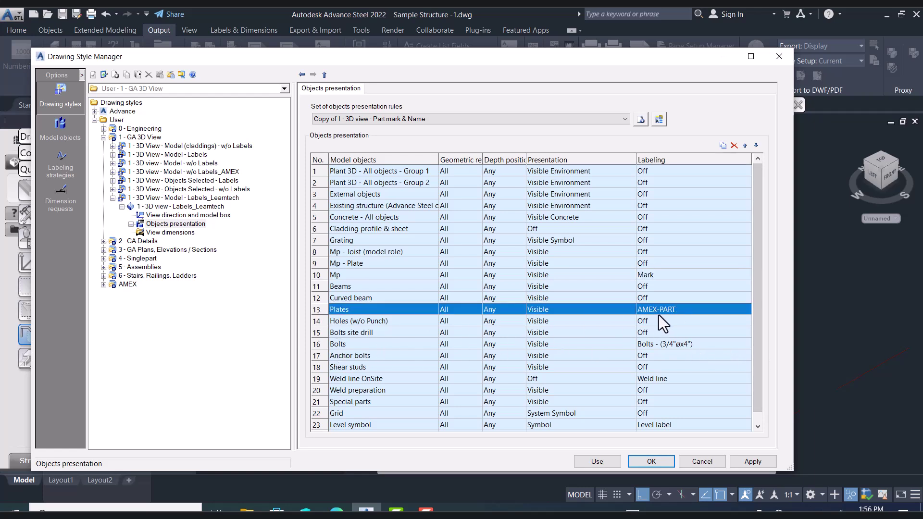
{"action": "left_click", "coordinate": [319, 334]}
{"action": "left_click", "coordinate": [318, 342]}
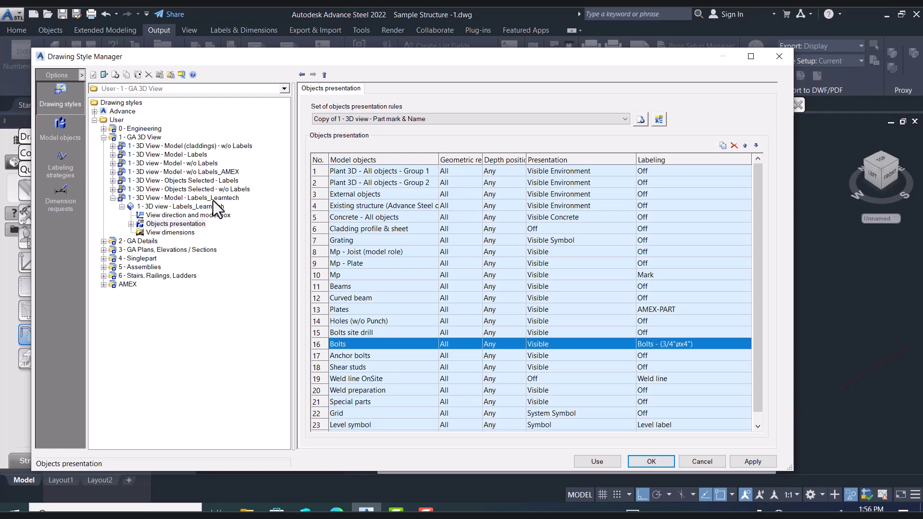
{"action": "left_click", "coordinate": [752, 460]}
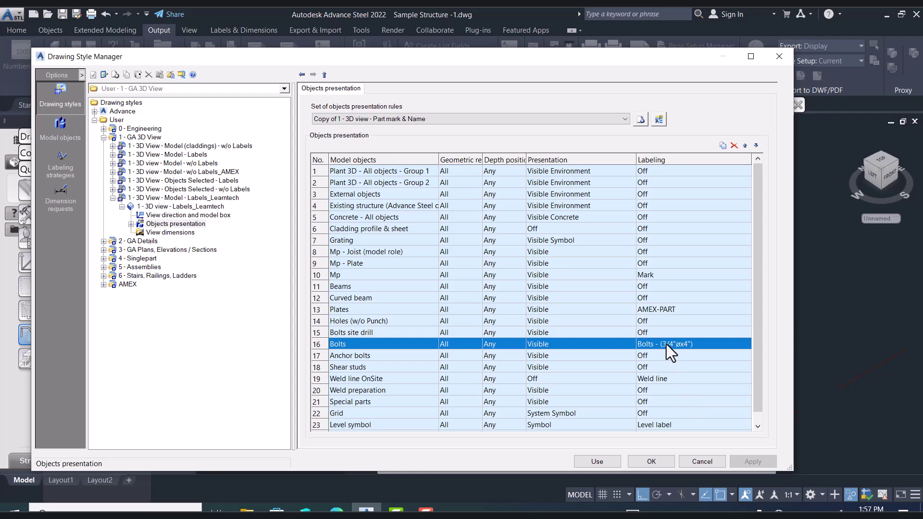
{"action": "left_click", "coordinate": [651, 461]}
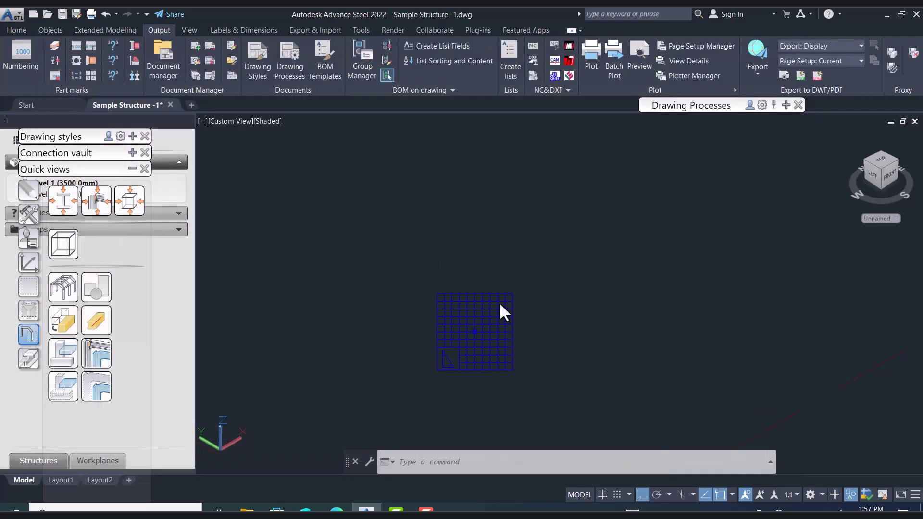
Examine the main definition of the Selected Cameras PageFull ANSI-D drawing process, including its filename selector, scales and detail style map
{"action": "left_click", "coordinate": [513, 294]}
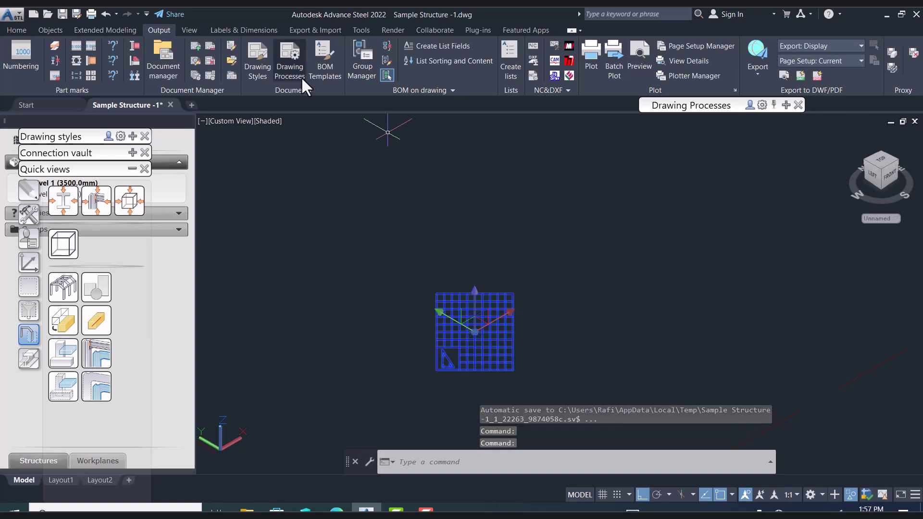
{"action": "left_click", "coordinate": [194, 74]}
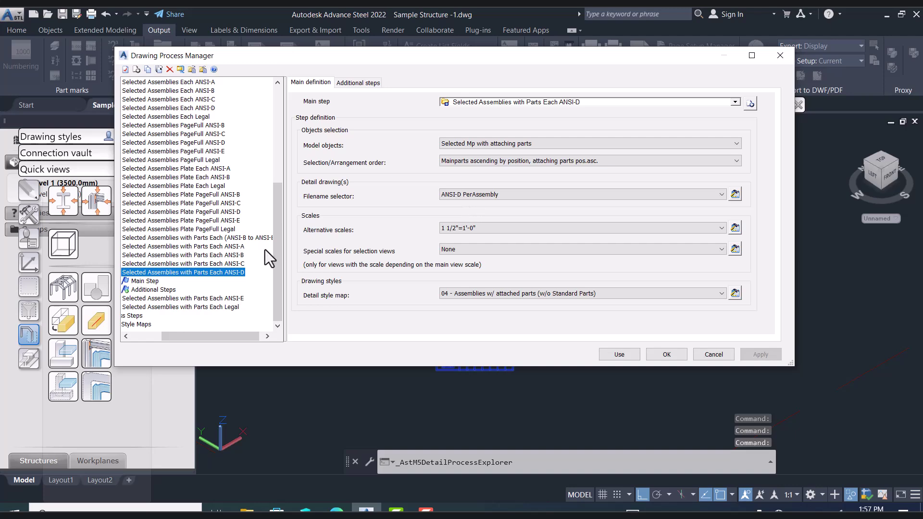
{"action": "left_click_drag", "start_coordinate": [235, 336], "coordinate": [197, 335]}
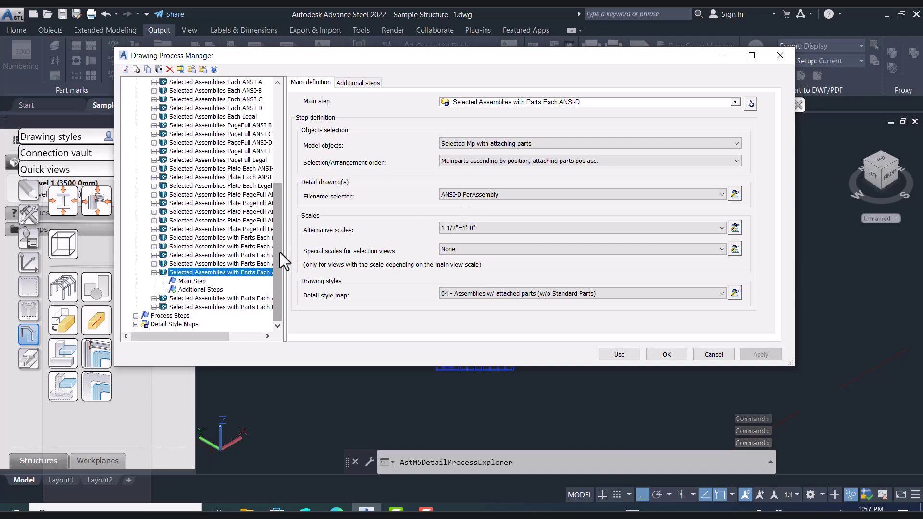
{"action": "left_click_drag", "start_coordinate": [280, 251], "coordinate": [281, 171]}
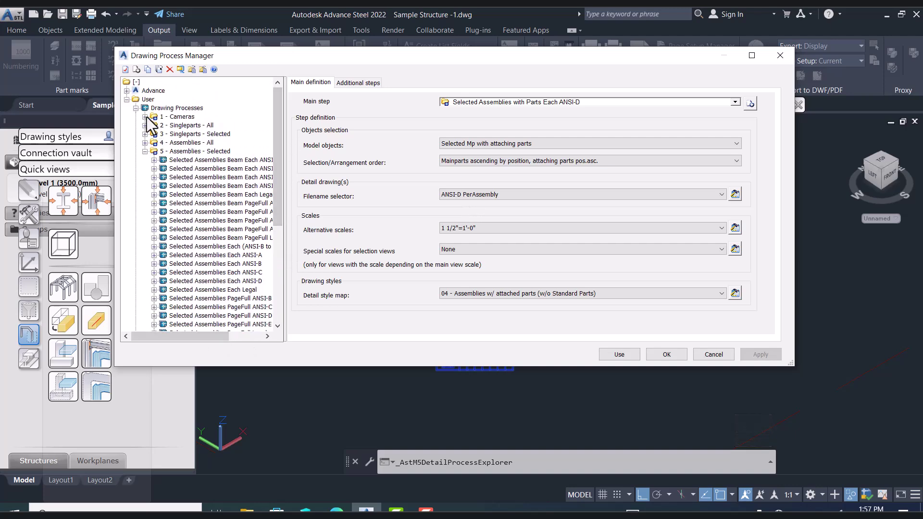
{"action": "left_click", "coordinate": [145, 117]}
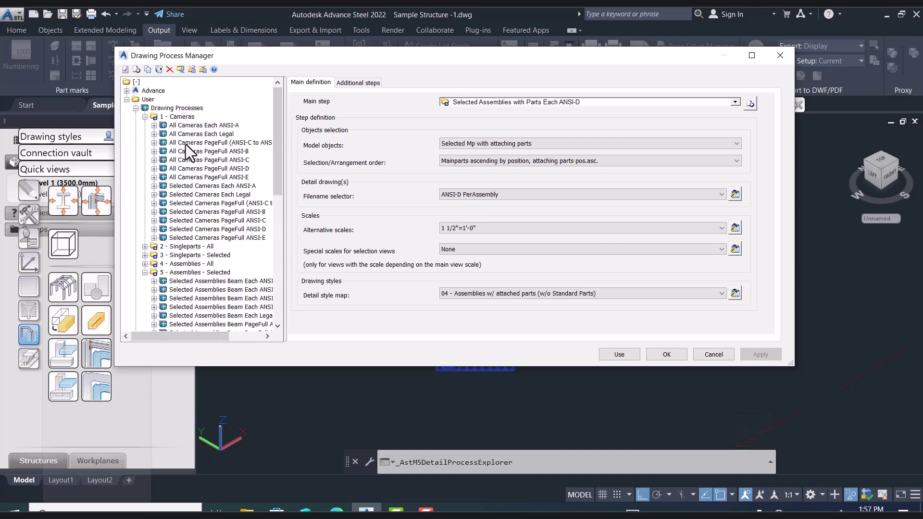
{"action": "left_click", "coordinate": [235, 229]}
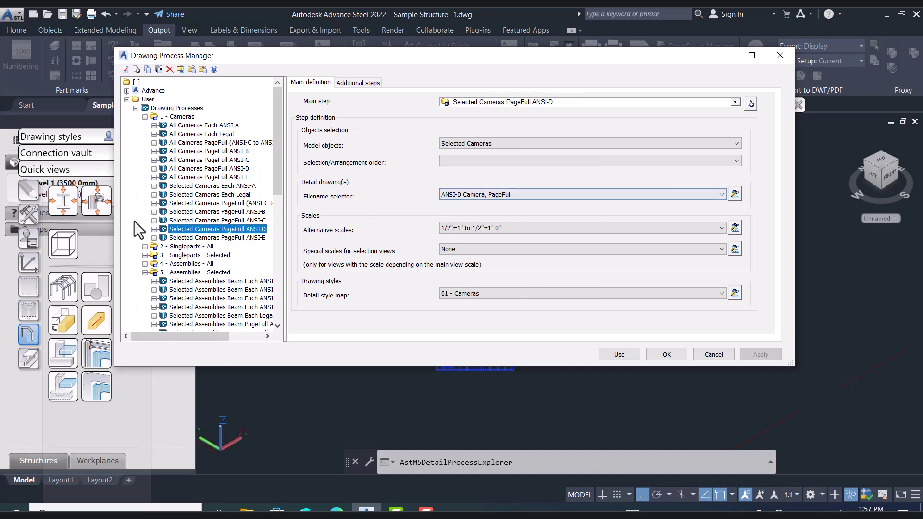
{"action": "left_click", "coordinate": [154, 229]}
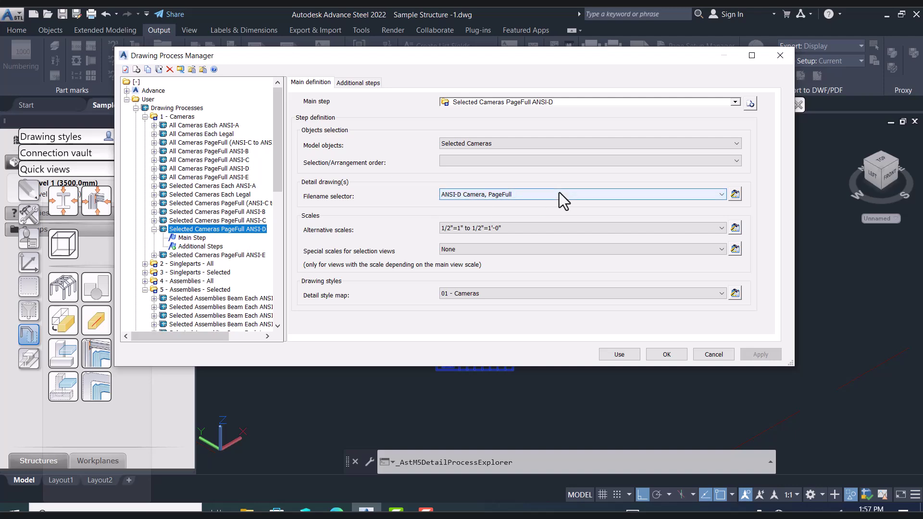
{"action": "left_click", "coordinate": [779, 55]}
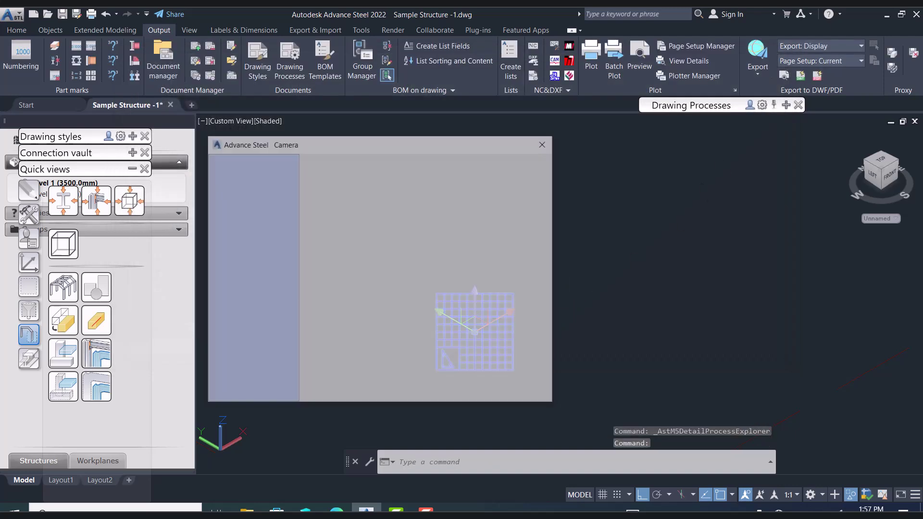
Look through the detail styles available to the ISO VIEW camera for the Learntech 3D view style
{"action": "left_click", "coordinate": [487, 292]}
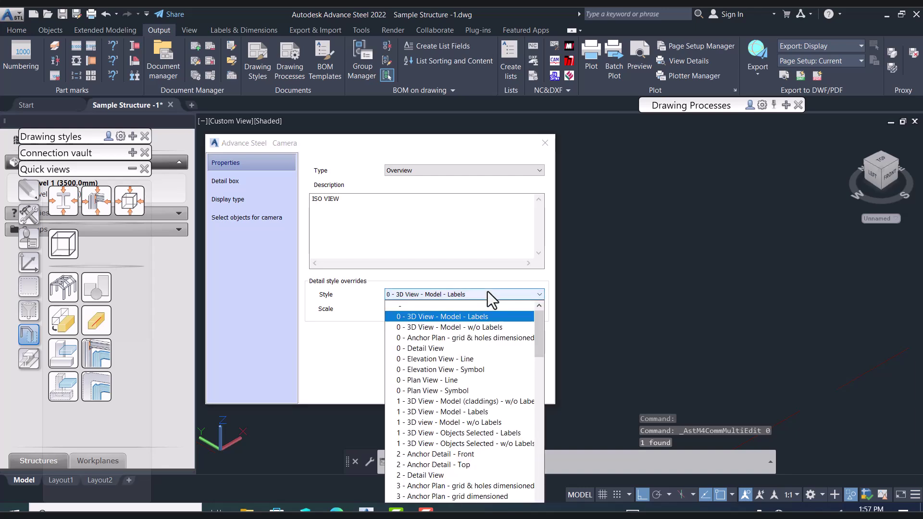
{"action": "left_click_drag", "start_coordinate": [537, 348], "coordinate": [539, 357]}
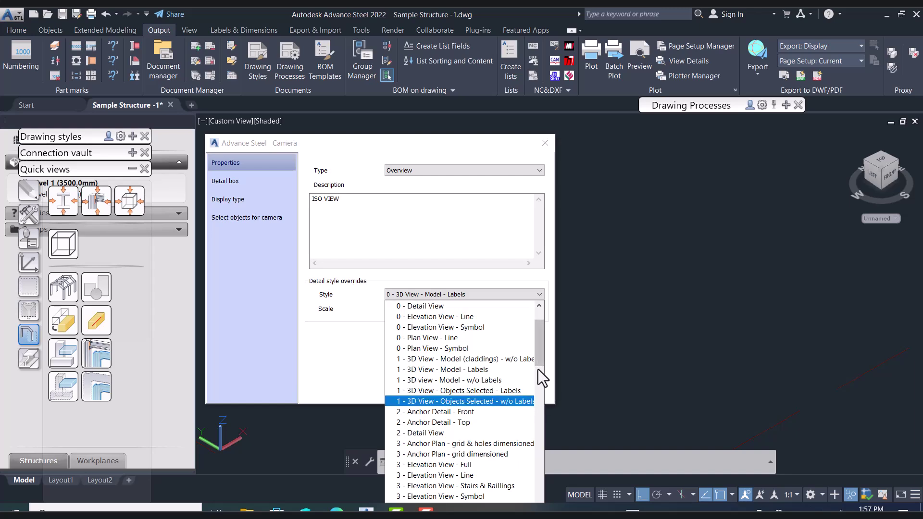
{"action": "scroll", "coordinate": [538, 354], "scroll_direction": "down", "scroll_amount": 1}
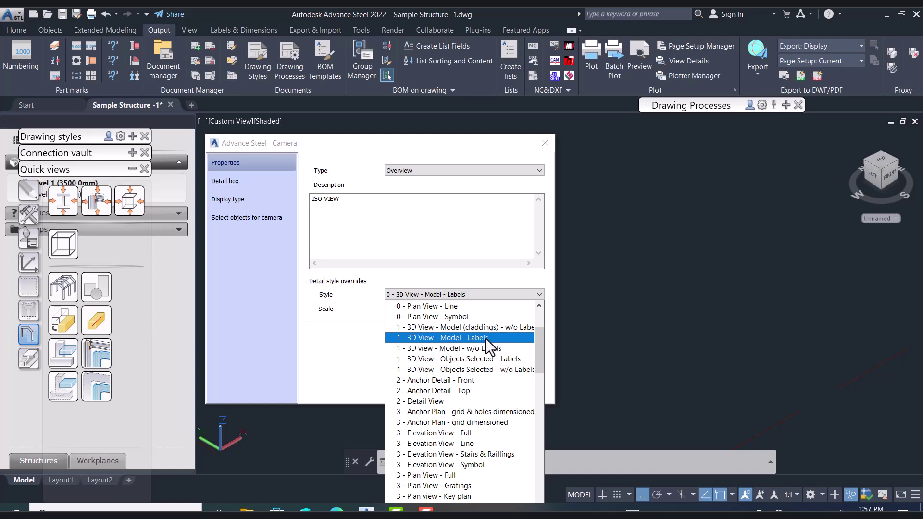
{"action": "scroll", "coordinate": [481, 322], "scroll_direction": "down", "scroll_amount": 6}
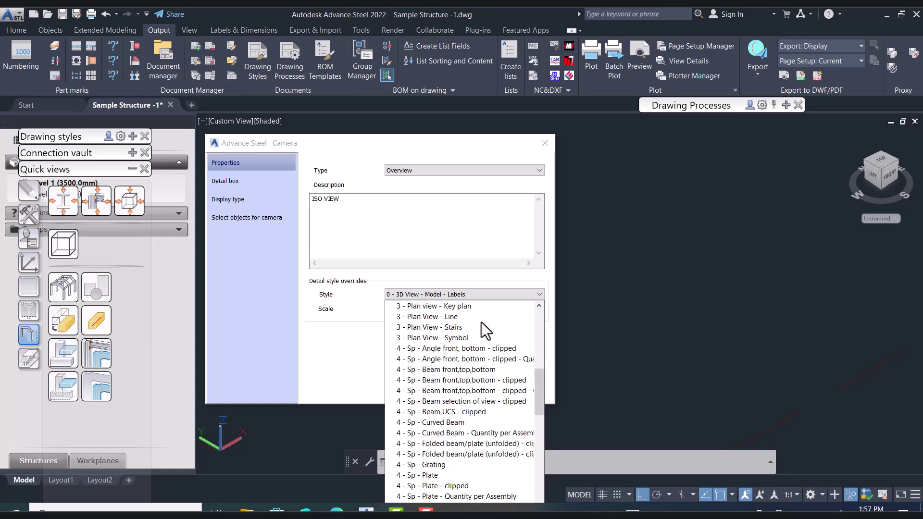
{"action": "scroll", "coordinate": [481, 322], "scroll_direction": "down", "scroll_amount": 15}
{"action": "scroll", "coordinate": [481, 322], "scroll_direction": "up", "scroll_amount": 20}
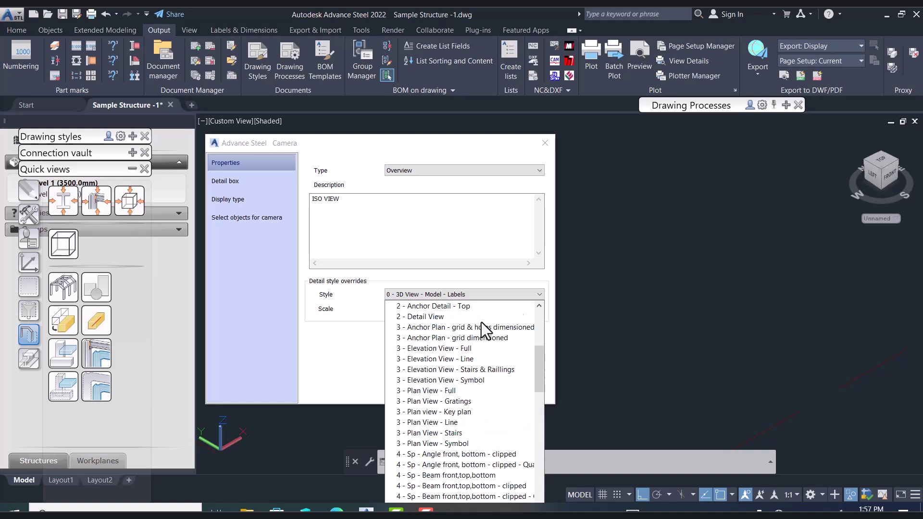
{"action": "scroll", "coordinate": [480, 322], "scroll_direction": "up", "scroll_amount": 5}
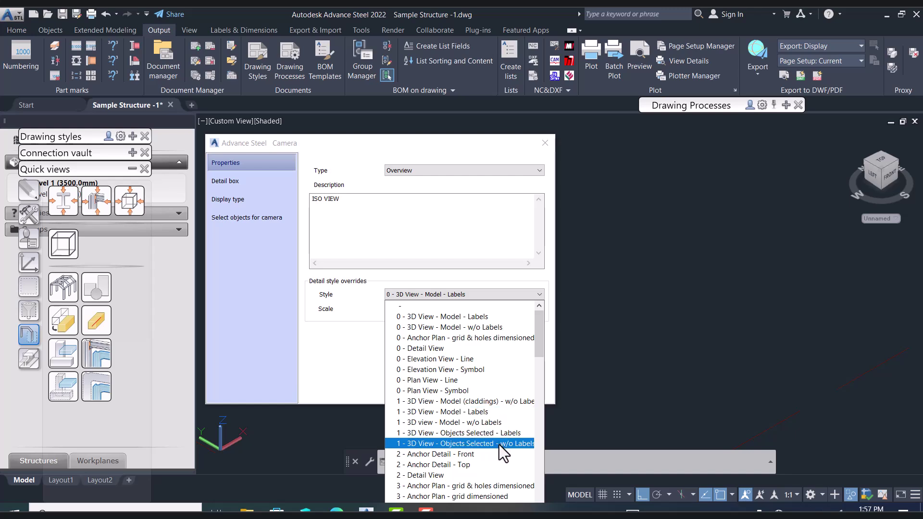
{"action": "left_click", "coordinate": [330, 357]}
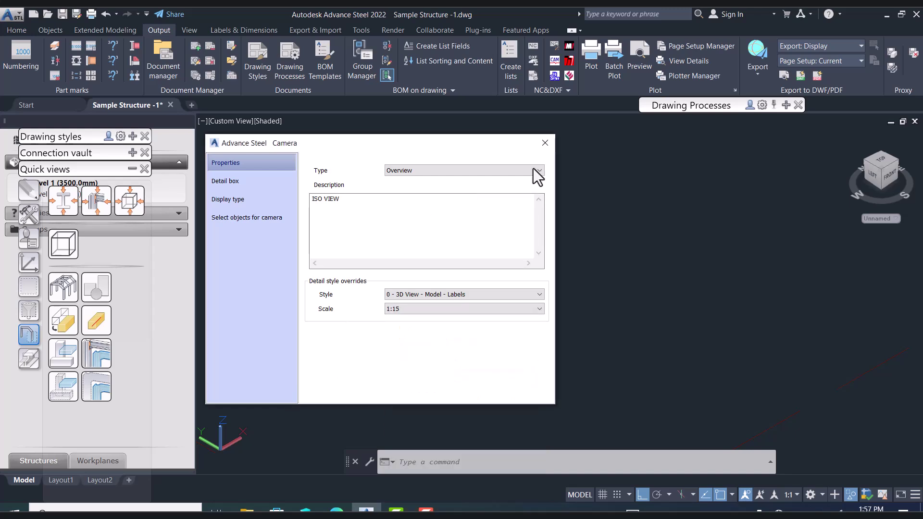
{"action": "left_click", "coordinate": [545, 143]}
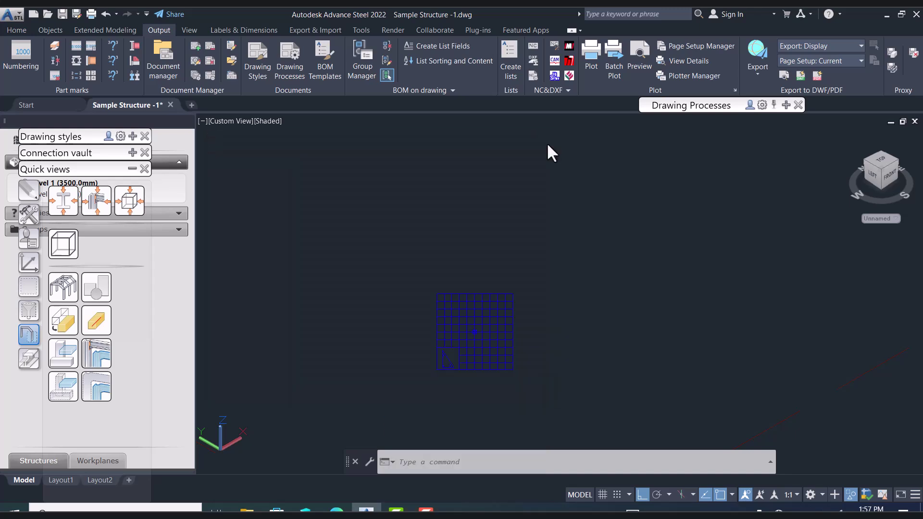
Compare the Learntech drawing style with 1 - 3D View - Model - Labels, and examine the latter's objects presentation and bolt labeling
{"action": "left_click", "coordinate": [256, 61]}
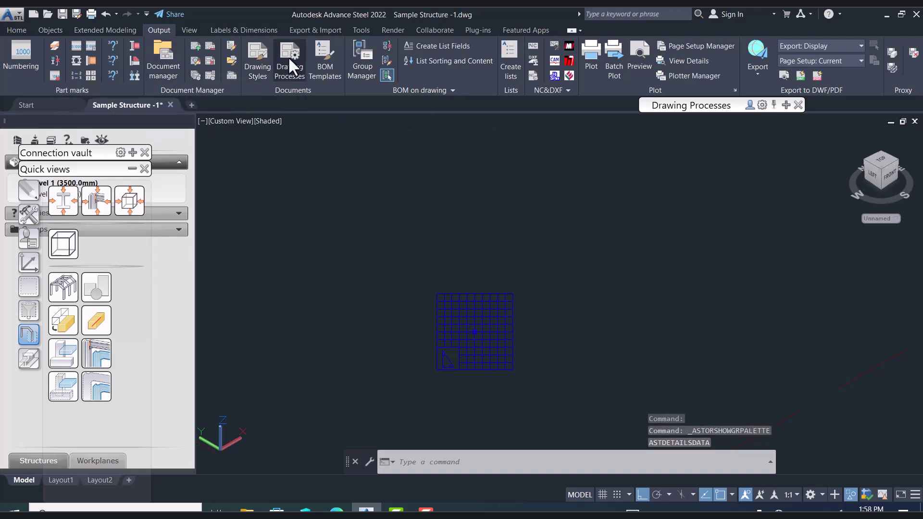
{"action": "left_click", "coordinate": [289, 60]}
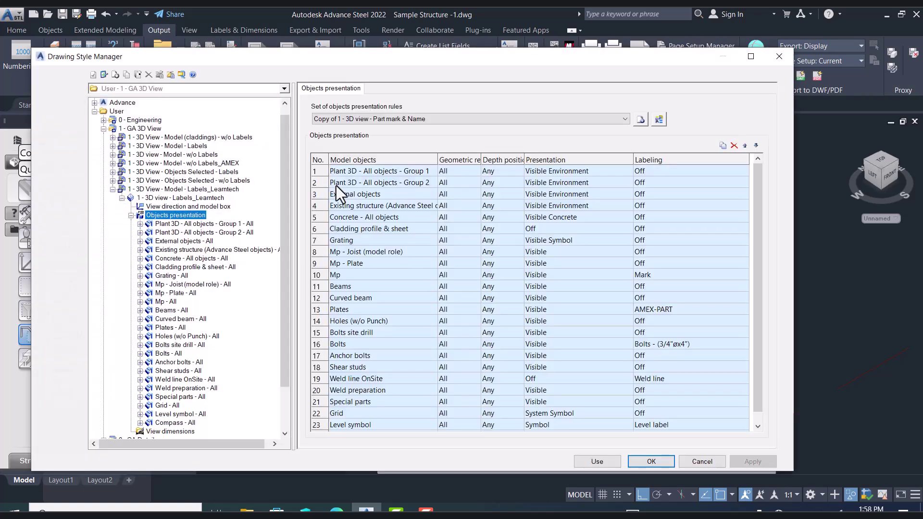
{"action": "left_click", "coordinate": [113, 189]}
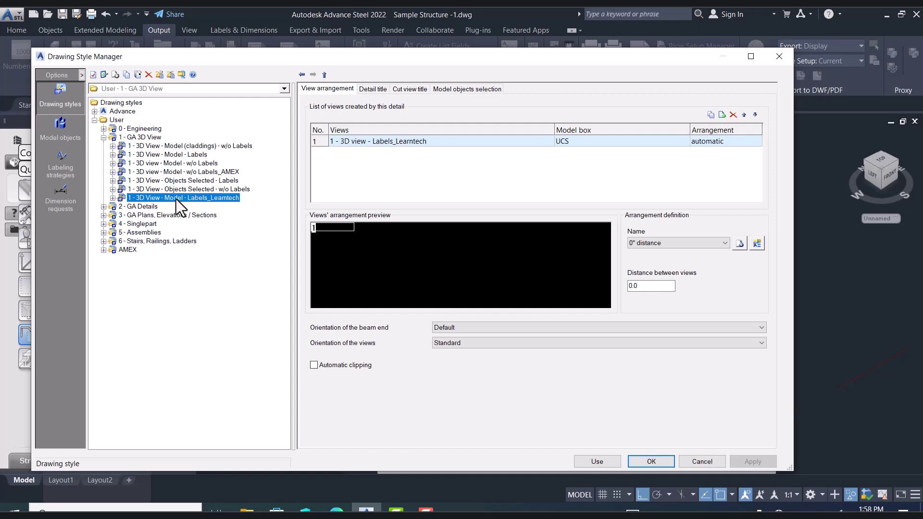
{"action": "left_click", "coordinate": [180, 155]}
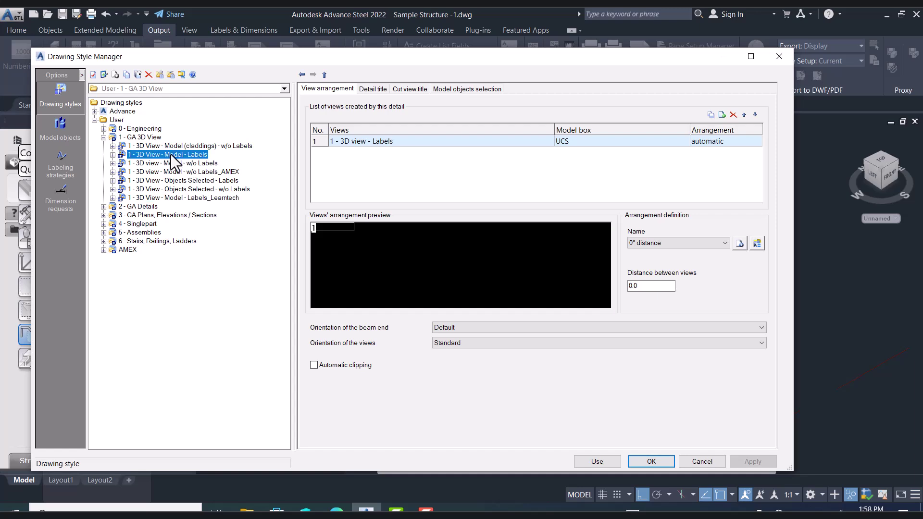
{"action": "left_click", "coordinate": [112, 154]}
{"action": "left_click", "coordinate": [122, 163]}
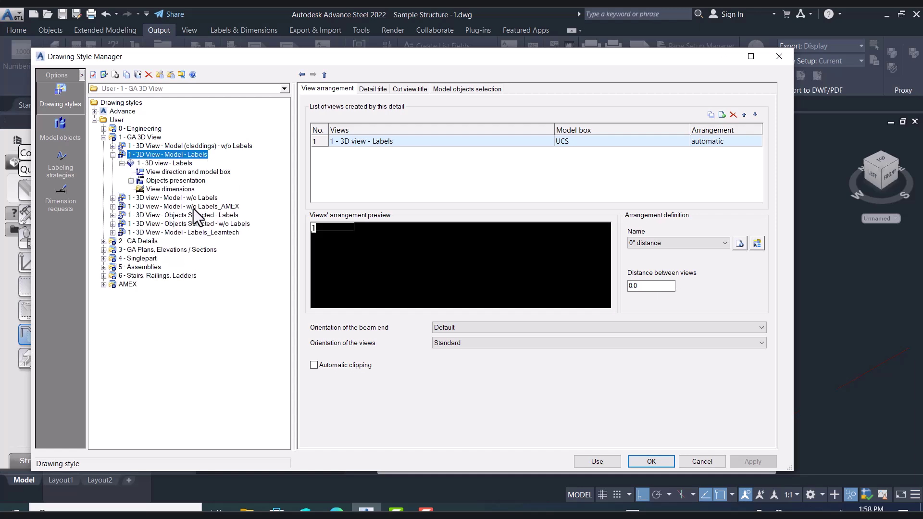
{"action": "left_click", "coordinate": [185, 180]}
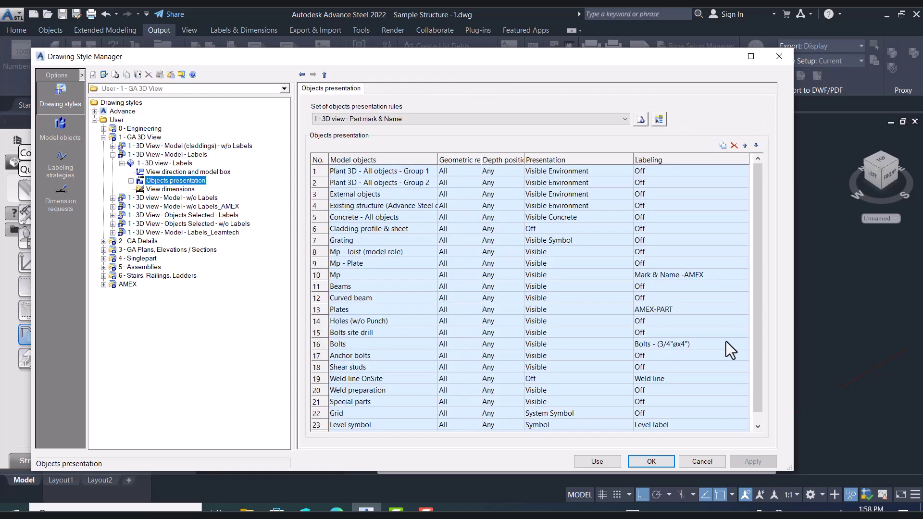
{"action": "left_click", "coordinate": [318, 332]}
{"action": "left_click", "coordinate": [318, 343]}
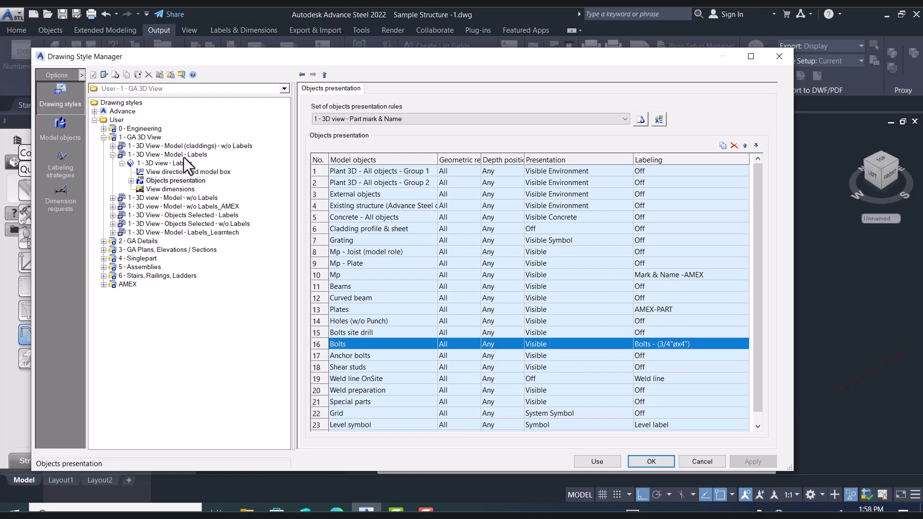
{"action": "left_click", "coordinate": [779, 56]}
Set the ISO VIEW camera's detail style override to 1 - 3D View - Model - Labels
{"action": "left_click", "coordinate": [503, 350]}
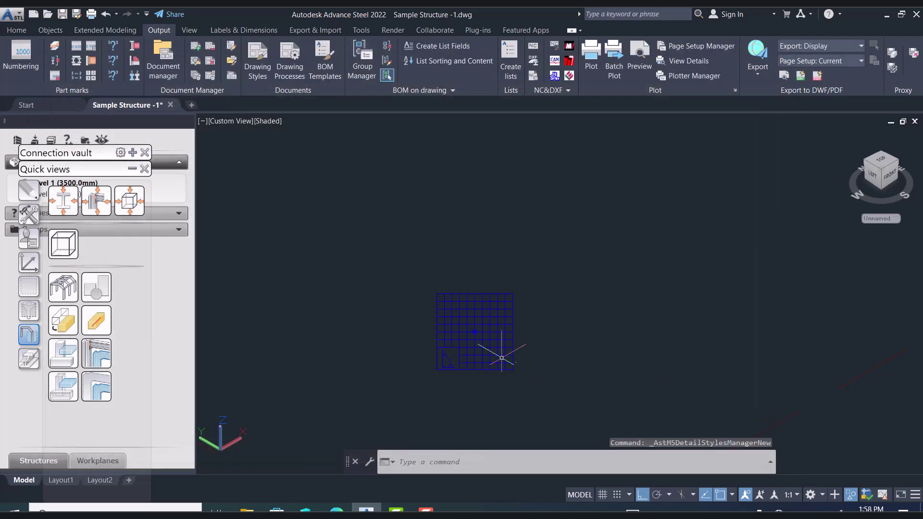
{"action": "left_click", "coordinate": [491, 371]}
{"action": "double_click", "coordinate": [500, 354]}
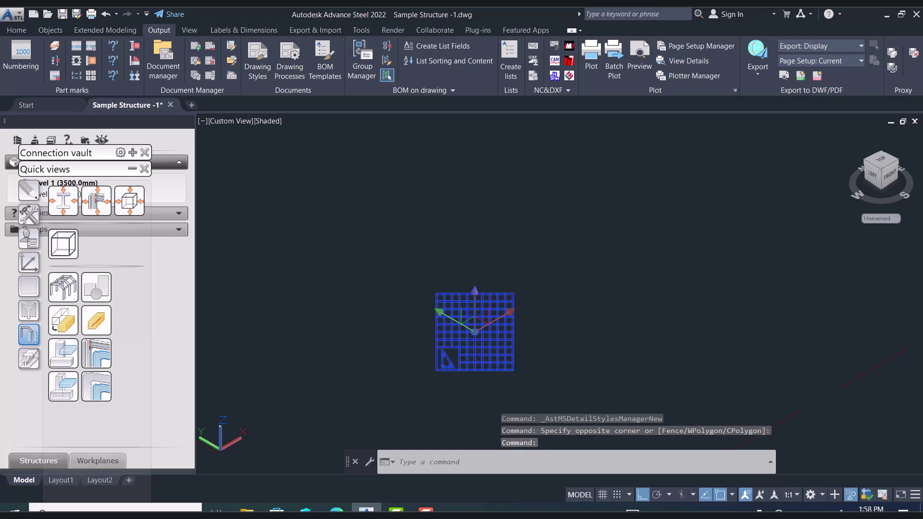
{"action": "left_click", "coordinate": [485, 294]}
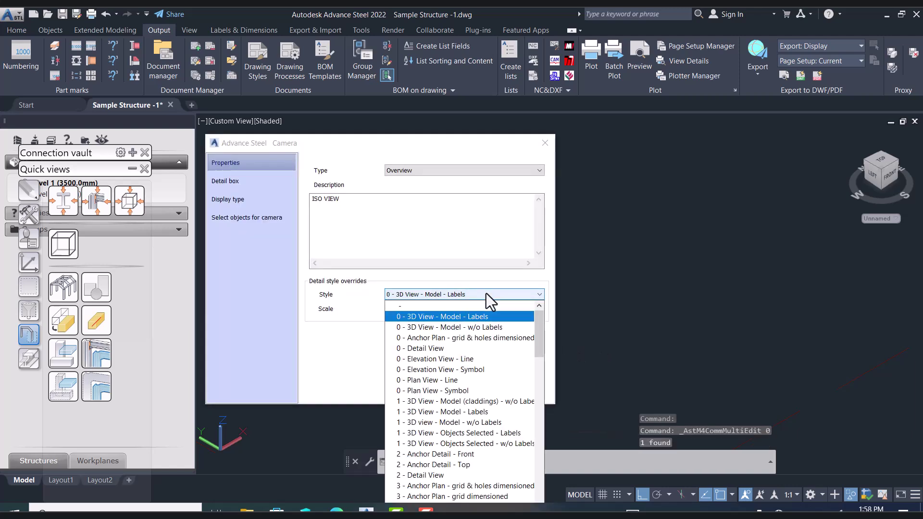
{"action": "left_click", "coordinate": [475, 413]}
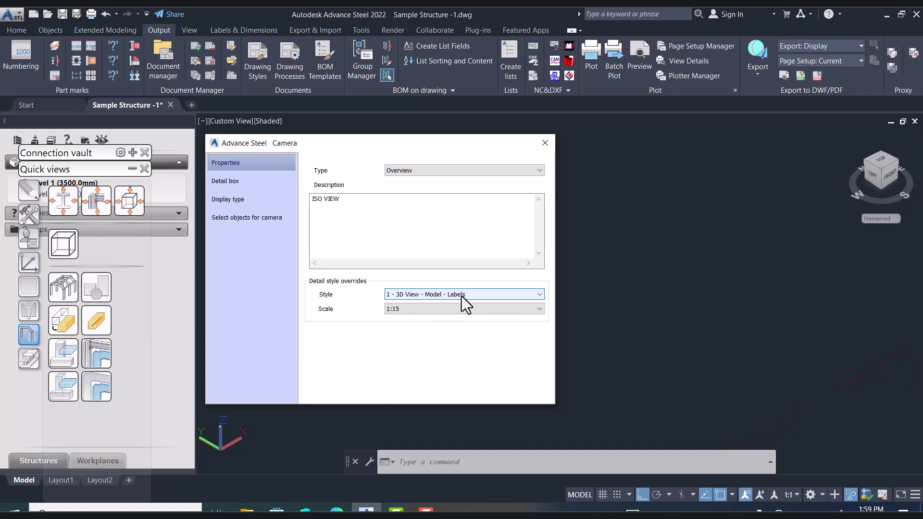
{"action": "left_click", "coordinate": [544, 144]}
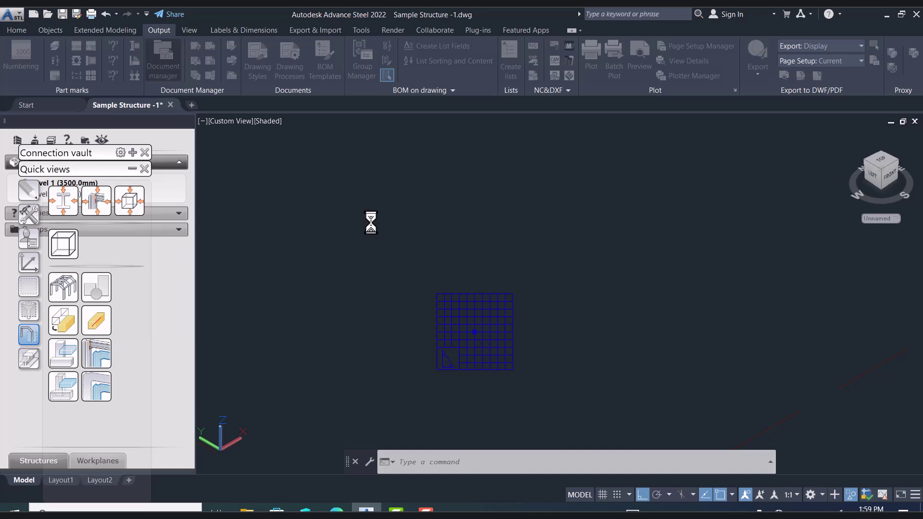
Update the drawings in the Up to date group of the project documents
{"action": "left_click", "coordinate": [307, 197]}
{"action": "left_click", "coordinate": [362, 206]}
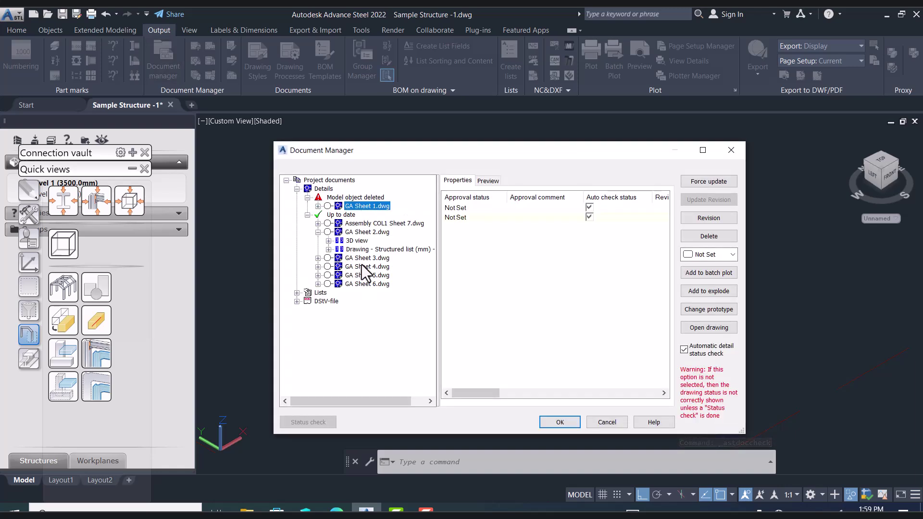
{"action": "right_click", "coordinate": [342, 215]}
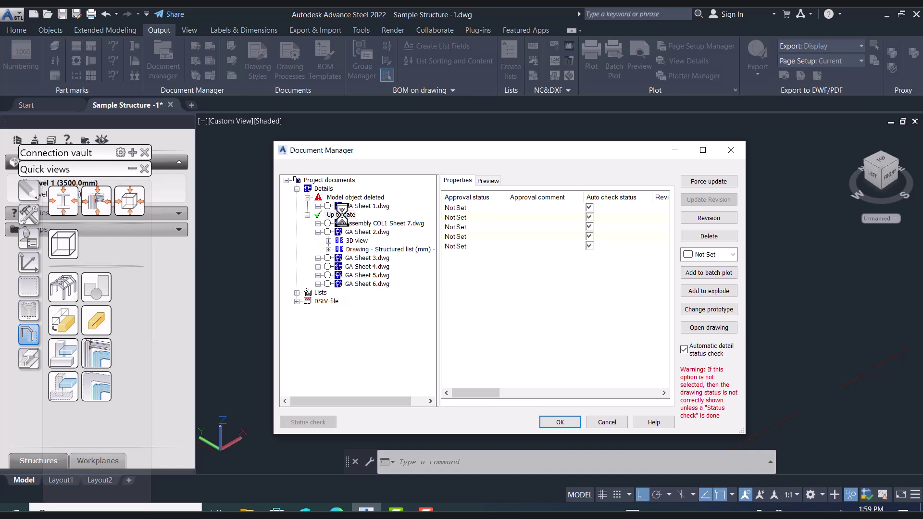
{"action": "left_click", "coordinate": [366, 222]}
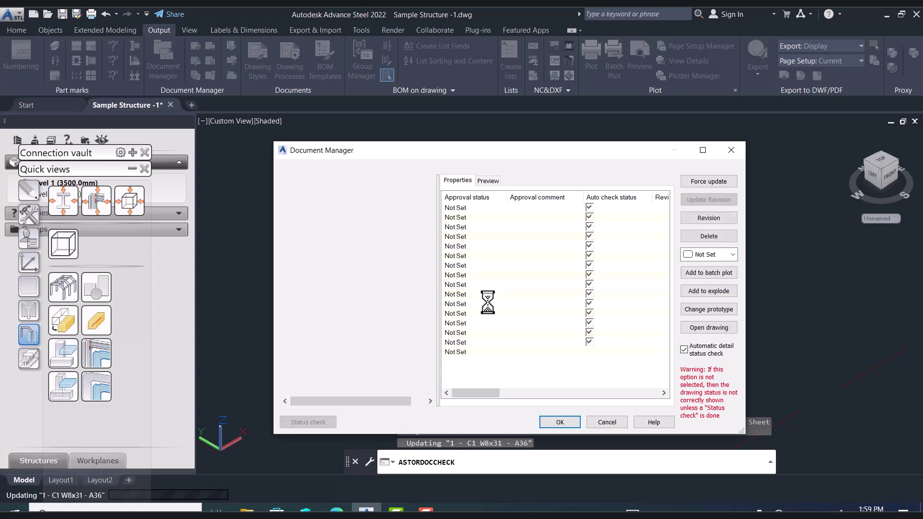
Open GA Sheet 6 from the ISO VIEW camera's details and inspect the labels of its 3D view
{"action": "left_click", "coordinate": [559, 421]}
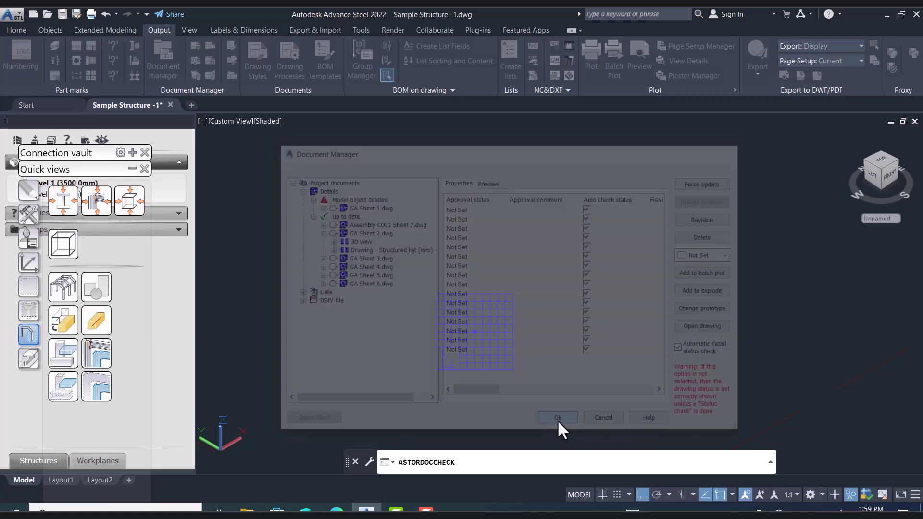
{"action": "right_click", "coordinate": [491, 314]}
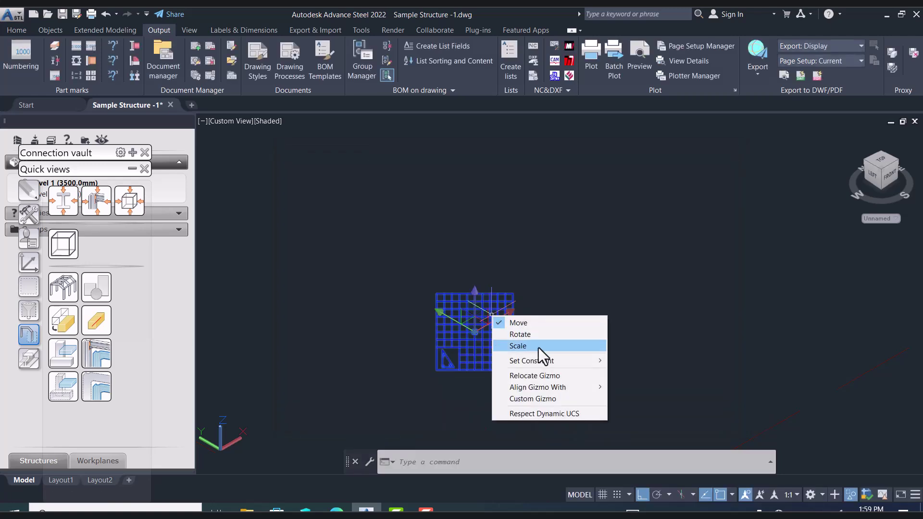
{"action": "left_click", "coordinate": [457, 366]}
{"action": "right_click", "coordinate": [470, 361]}
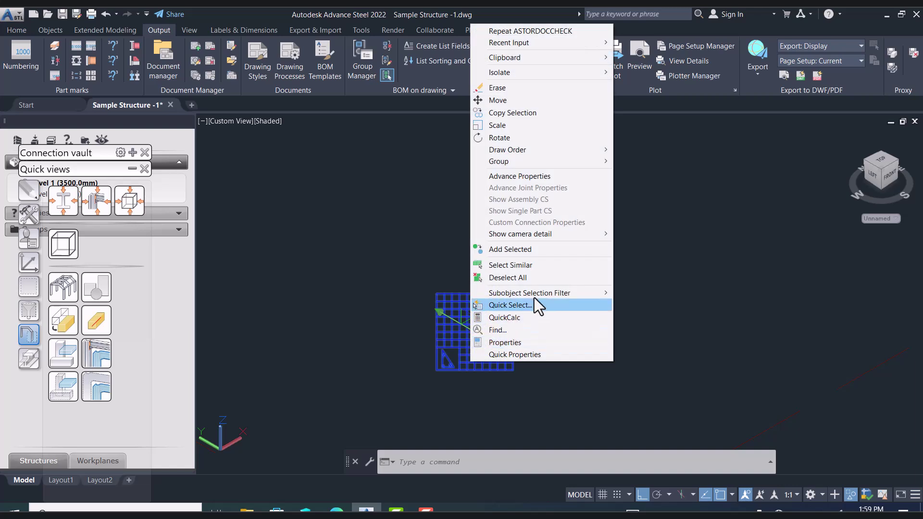
{"action": "mouse_move", "coordinate": [560, 233]}
{"action": "left_click", "coordinate": [654, 246]}
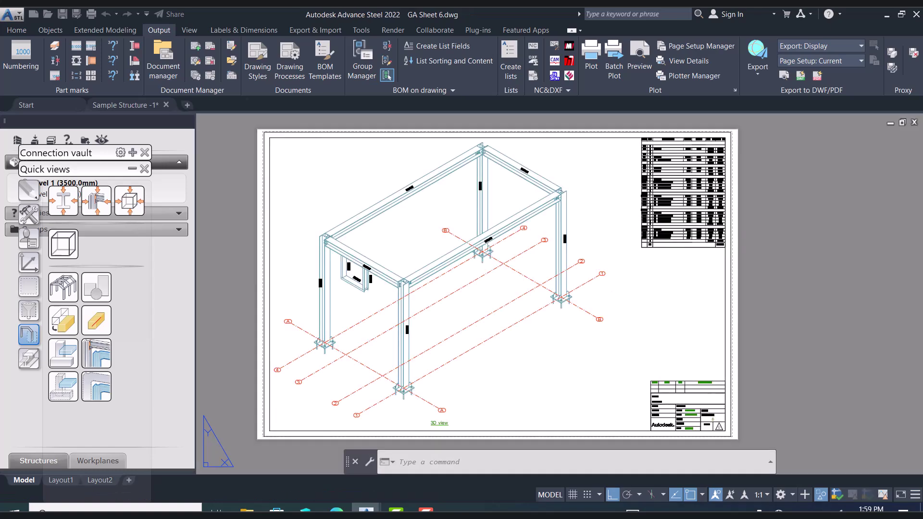
{"action": "scroll", "coordinate": [486, 151], "scroll_direction": "up", "scroll_amount": 8}
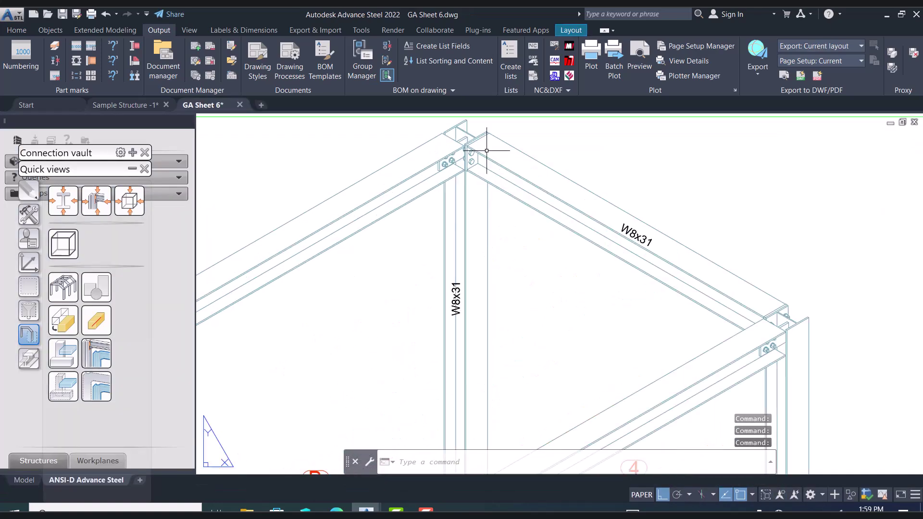
{"action": "left_click", "coordinate": [239, 105]}
Generate a drawing of the selected ISO VIEW camera with the Selected Cameras PageFull ANSI-D process, using drawing number 8
{"action": "left_click", "coordinate": [511, 288]}
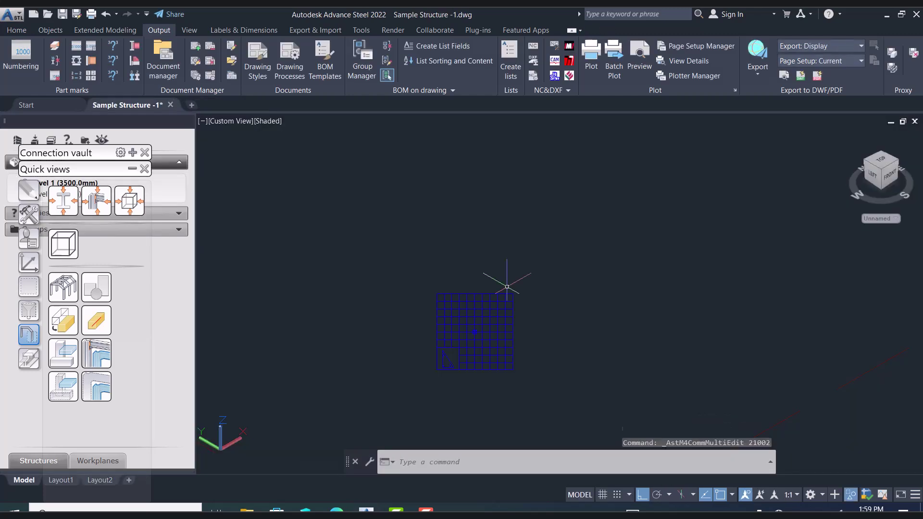
{"action": "left_click", "coordinate": [485, 352]}
{"action": "left_click", "coordinate": [453, 356]}
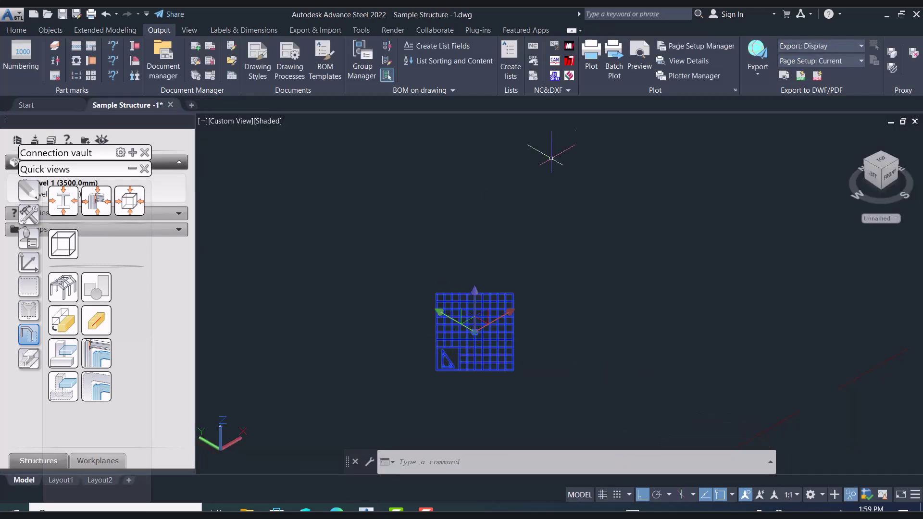
{"action": "left_click", "coordinate": [291, 56]}
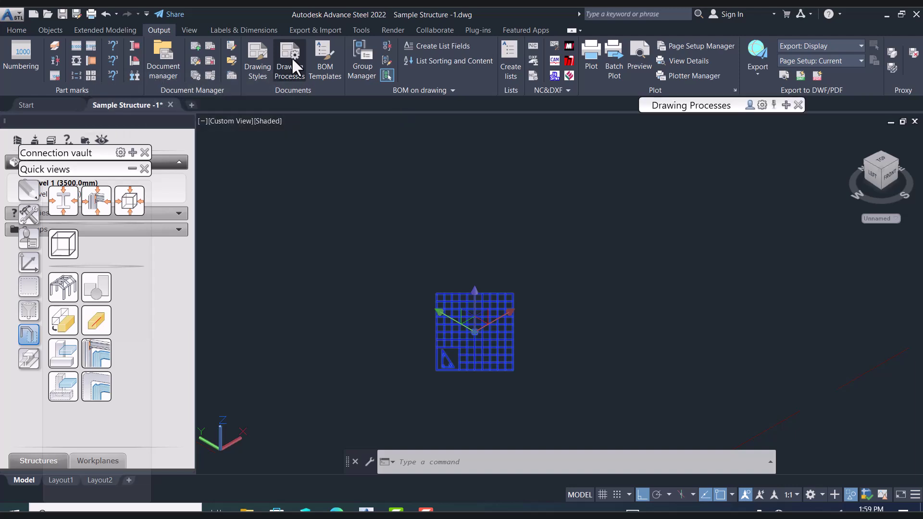
{"action": "left_click", "coordinate": [784, 104]}
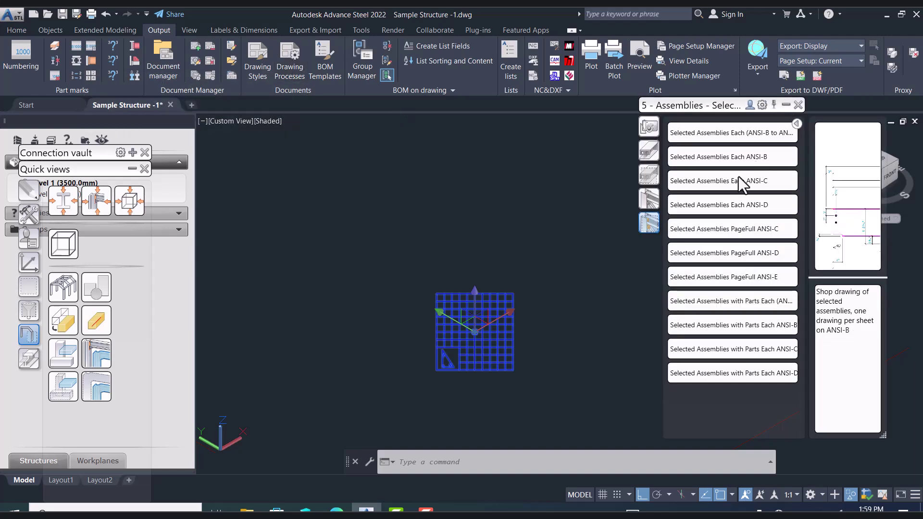
{"action": "left_click", "coordinate": [648, 127]}
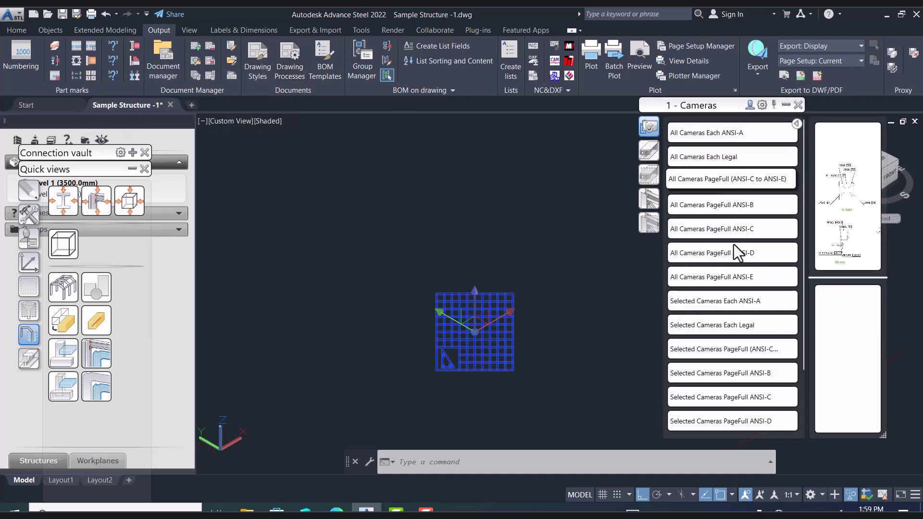
{"action": "left_click", "coordinate": [730, 420]}
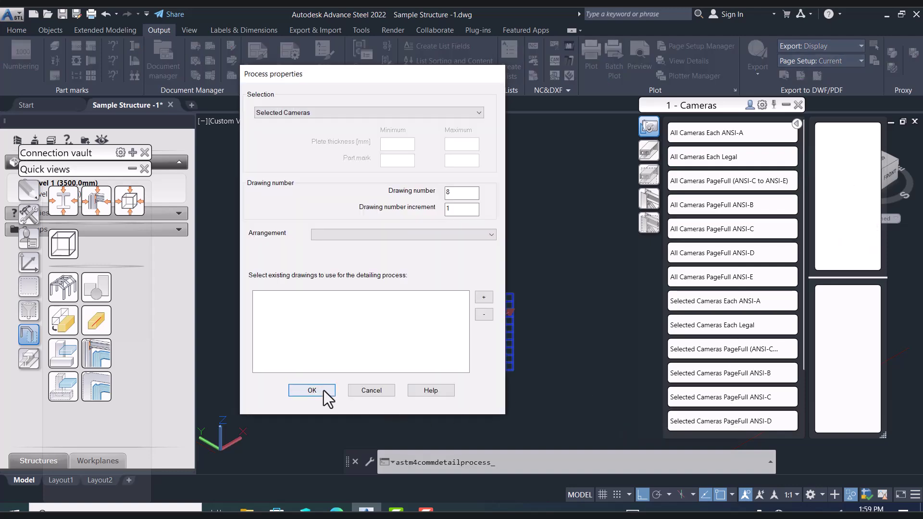
{"action": "left_click", "coordinate": [312, 390]}
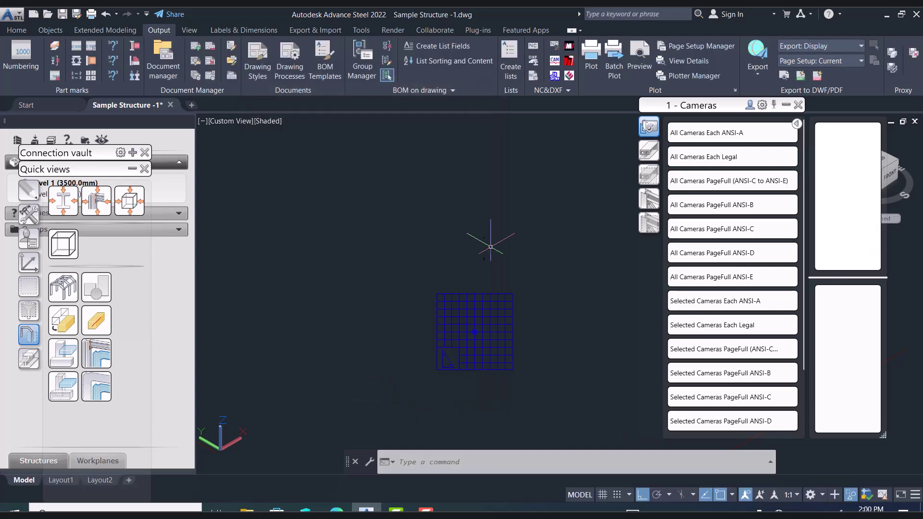
Open the GA Sheet 8 drawing from the ISO VIEW camera's details
{"action": "left_click", "coordinate": [489, 369]}
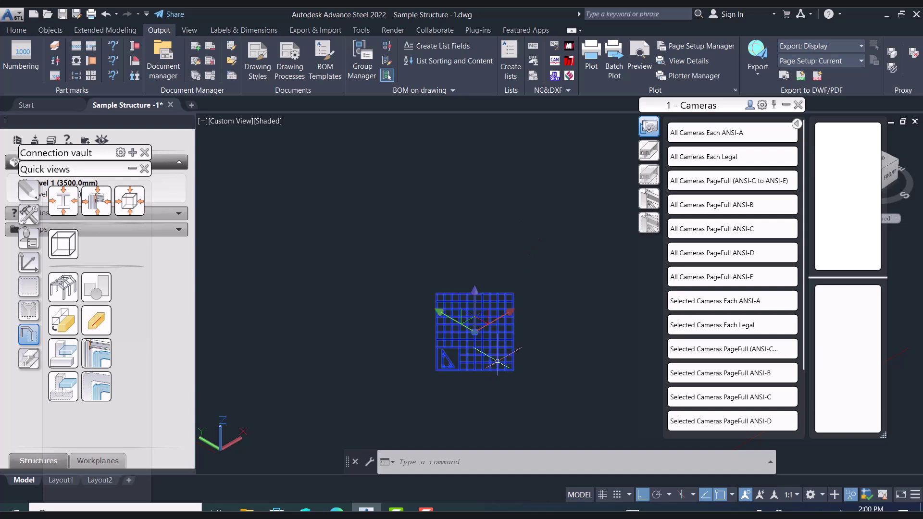
{"action": "right_click", "coordinate": [497, 363]}
{"action": "mouse_move", "coordinate": [564, 236]}
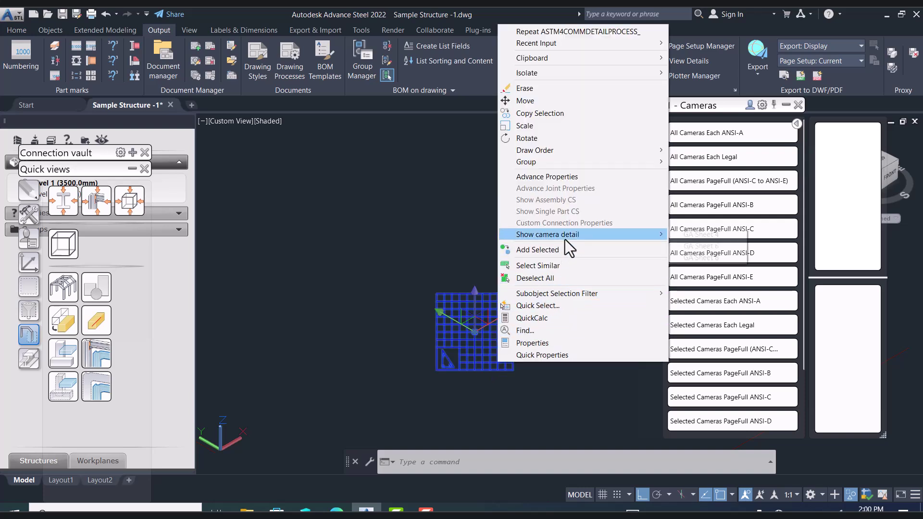
{"action": "left_click", "coordinate": [705, 260]}
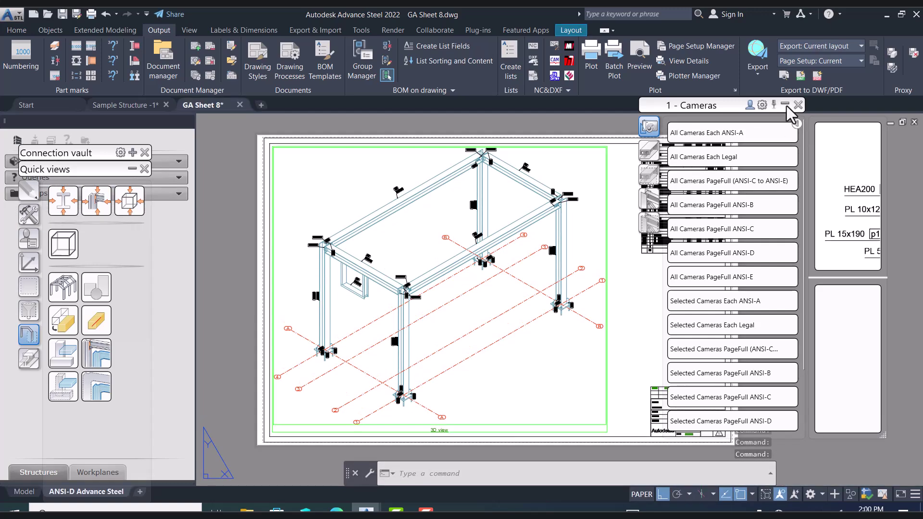
Examine the bolt and plate labels at the beam-to-column connections in the 3D view
{"action": "scroll", "coordinate": [500, 144], "scroll_direction": "up", "scroll_amount": 8}
{"action": "mouse_move", "coordinate": [488, 164]}
{"action": "middle_mouse_down"}
{"action": "mouse_move", "coordinate": [557, 285]}
{"action": "mouse_move", "coordinate": [615, 295]}
{"action": "middle_mouse_up"}
{"action": "scroll", "coordinate": [459, 248], "scroll_direction": "up", "scroll_amount": 2}
{"action": "middle_click_drag", "start_coordinate": [460, 245], "coordinate": [591, 244]}
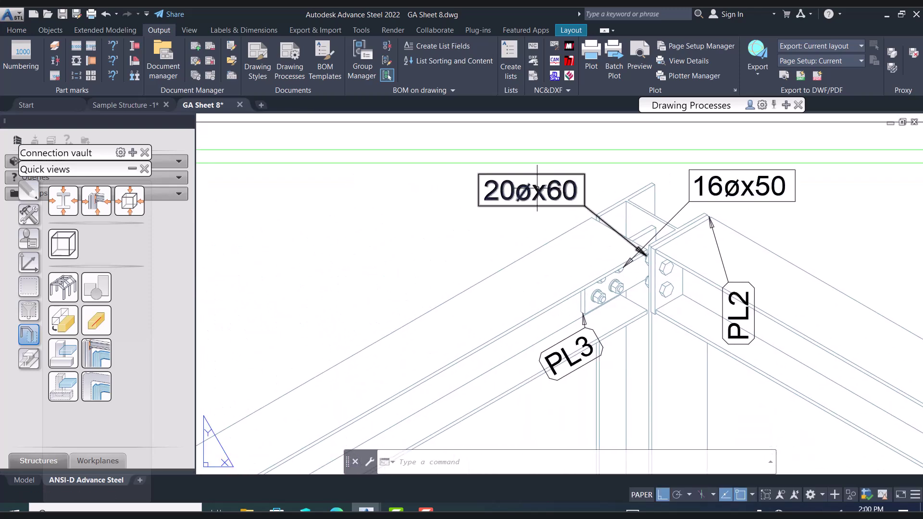
{"action": "scroll", "coordinate": [561, 190], "scroll_direction": "down", "scroll_amount": 6}
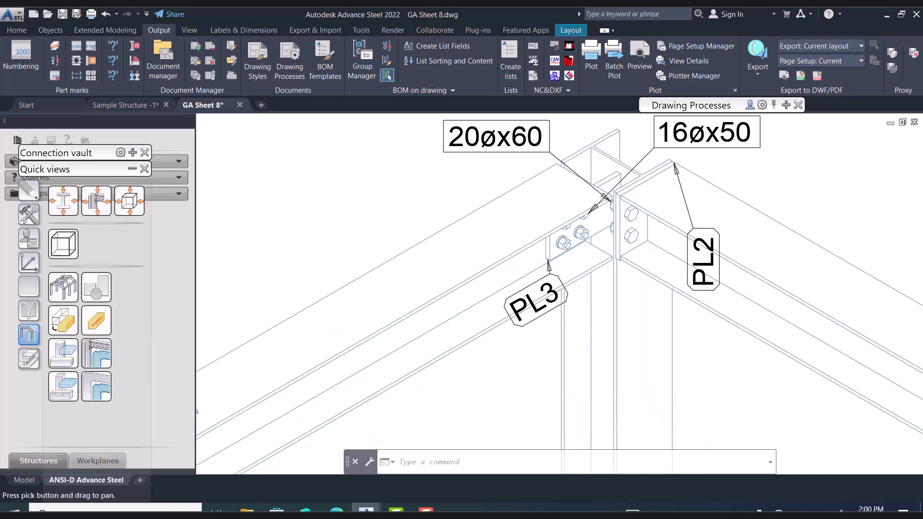
{"action": "scroll", "coordinate": [668, 278], "scroll_direction": "up", "scroll_amount": 6}
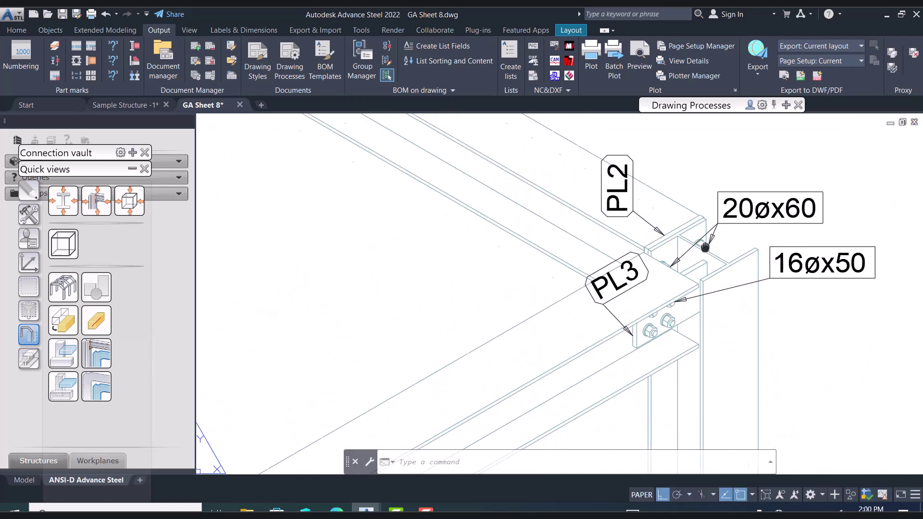
{"action": "middle_click_drag", "start_coordinate": [685, 277], "coordinate": [721, 211]}
Check the beam, column and base plate labels across the rest of the structure's 3D view
{"action": "scroll", "coordinate": [720, 211], "scroll_direction": "down", "scroll_amount": 6}
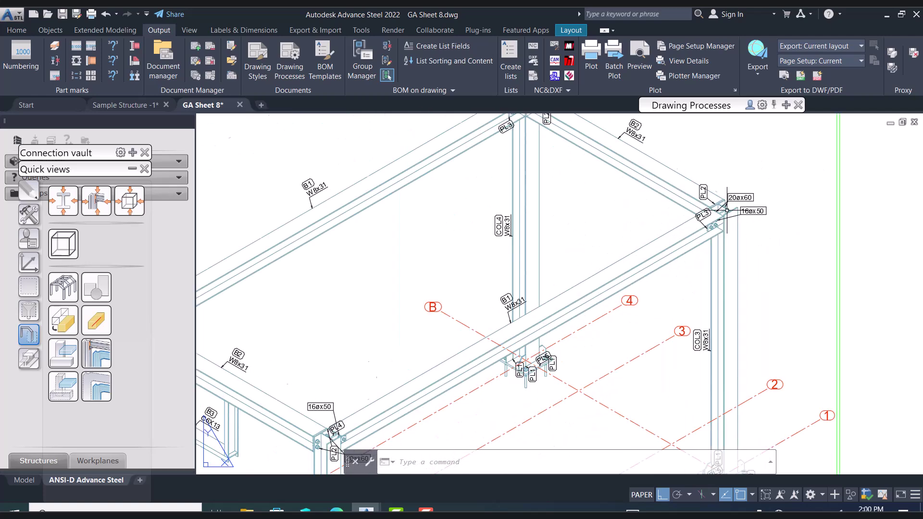
{"action": "middle_click_drag", "start_coordinate": [639, 334], "coordinate": [732, 202]}
{"action": "middle_click_drag", "start_coordinate": [587, 306], "coordinate": [751, 200]}
{"action": "scroll", "coordinate": [560, 364], "scroll_direction": "up", "scroll_amount": 4}
{"action": "middle_click_drag", "start_coordinate": [606, 341], "coordinate": [690, 312]}
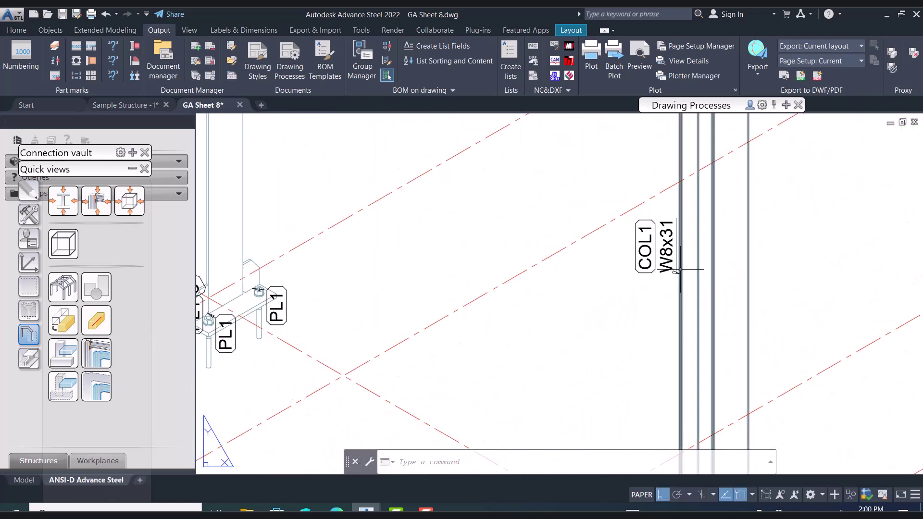
{"action": "scroll", "coordinate": [685, 269], "scroll_direction": "down", "scroll_amount": 3}
{"action": "scroll", "coordinate": [608, 288], "scroll_direction": "down", "scroll_amount": 2}
{"action": "scroll", "coordinate": [526, 288], "scroll_direction": "up", "scroll_amount": 4}
{"action": "middle_click_drag", "start_coordinate": [623, 275], "coordinate": [536, 407]}
{"action": "scroll", "coordinate": [561, 357], "scroll_direction": "down", "scroll_amount": 6}
{"action": "middle_click_drag", "start_coordinate": [570, 304], "coordinate": [533, 307]}
{"action": "scroll", "coordinate": [534, 306], "scroll_direction": "down", "scroll_amount": 5}
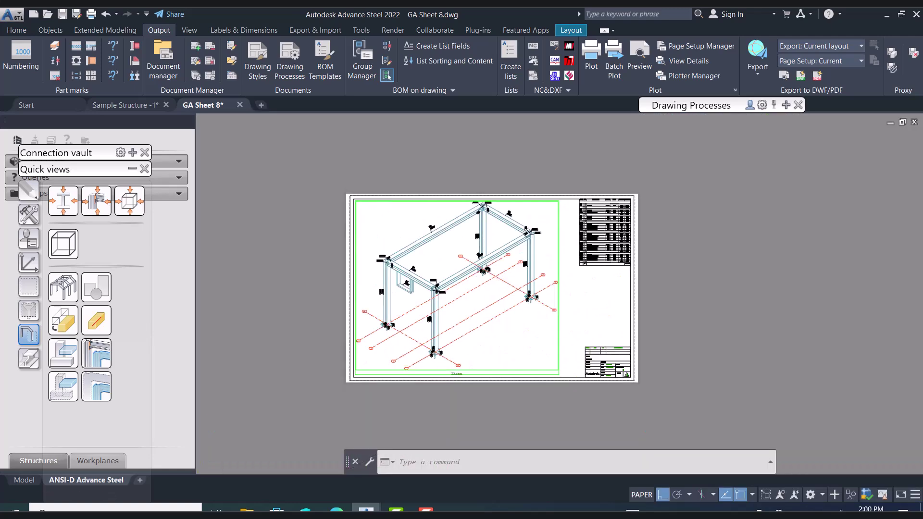
{"action": "left_click", "coordinate": [219, 30]}
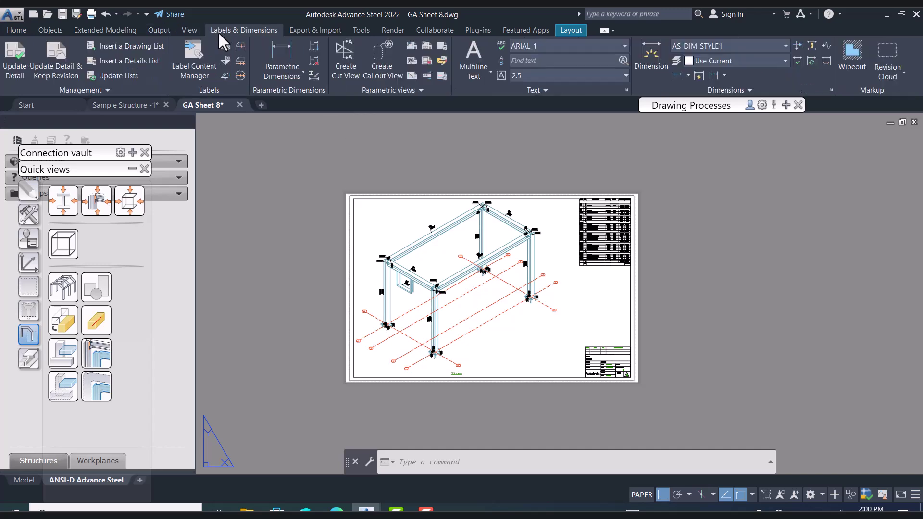
{"action": "left_click", "coordinate": [151, 60]}
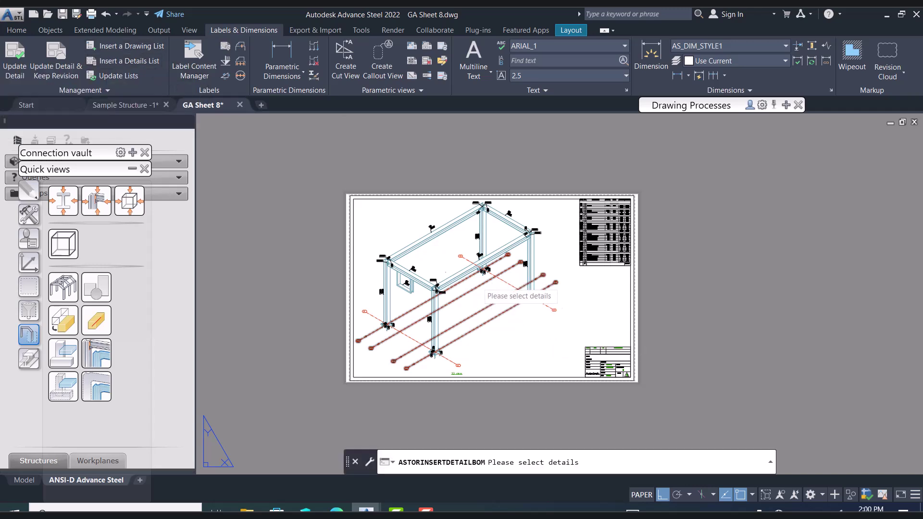
{"action": "key", "text": "Escape"}
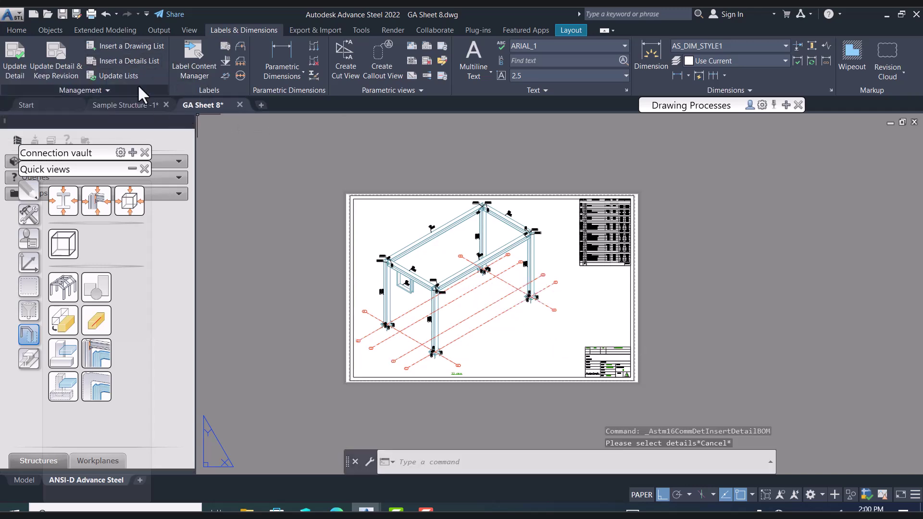
Try placing a drawing list frame beside the title block, and delete the empty frame
{"action": "left_click", "coordinate": [155, 47]}
{"action": "scroll", "coordinate": [564, 336], "scroll_direction": "up", "scroll_amount": 4}
{"action": "left_click", "coordinate": [593, 337]}
{"action": "left_click", "coordinate": [486, 375]}
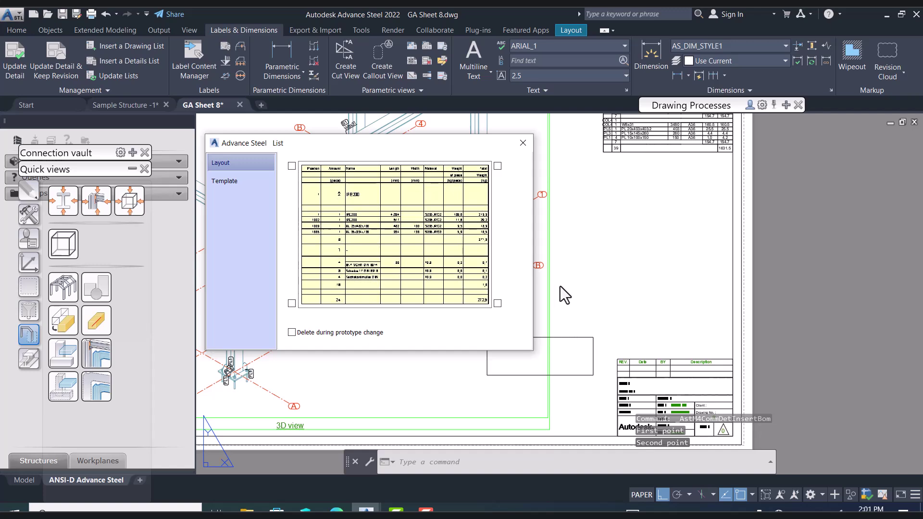
{"action": "left_click", "coordinate": [523, 143]}
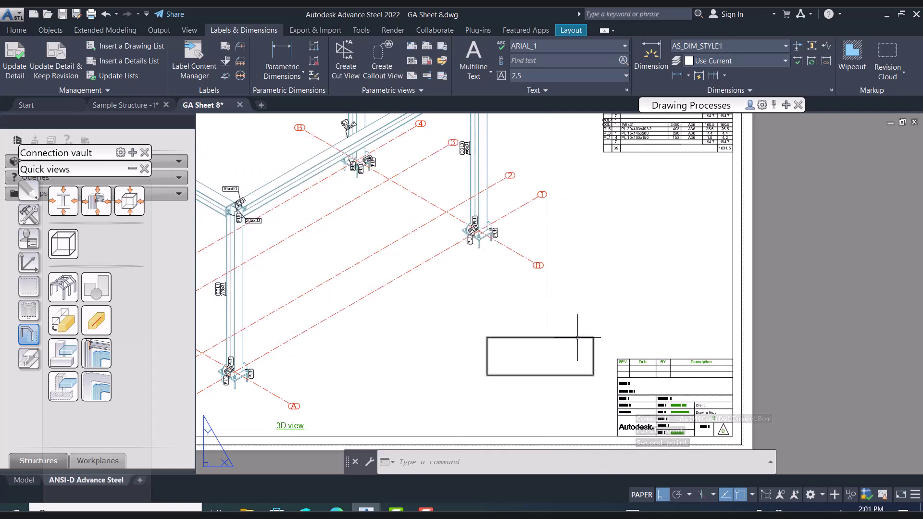
{"action": "left_click", "coordinate": [538, 337]}
{"action": "key", "text": "Delete"}
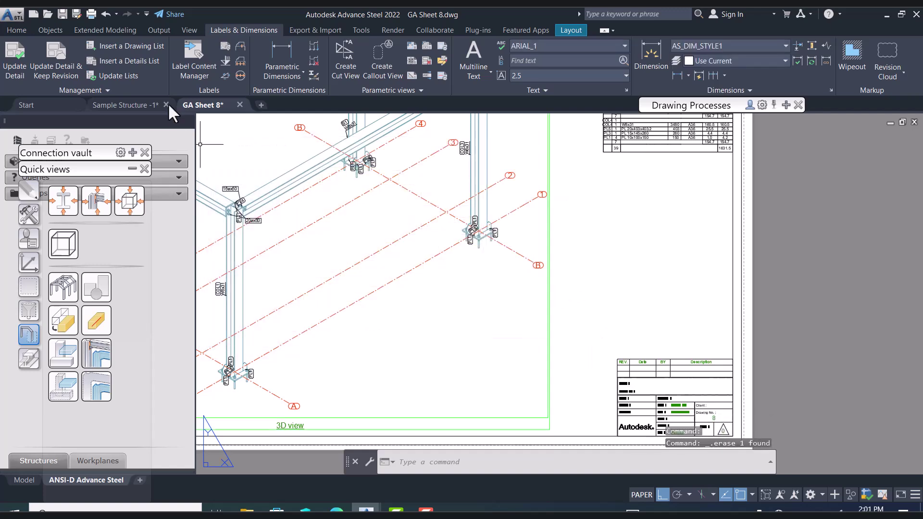
Insert a drawing list frame about 150 mm wide below the structured list, aligned with the sheet's border
{"action": "left_click", "coordinate": [134, 59]}
{"action": "scroll", "coordinate": [731, 150], "scroll_direction": "up", "scroll_amount": 5}
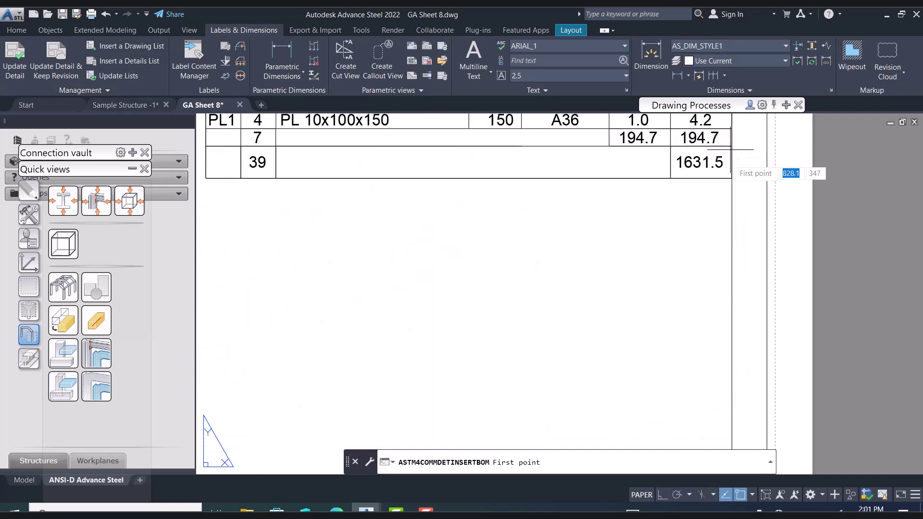
{"action": "left_click", "coordinate": [727, 191]}
{"action": "scroll", "coordinate": [723, 194], "scroll_direction": "down", "scroll_amount": 5}
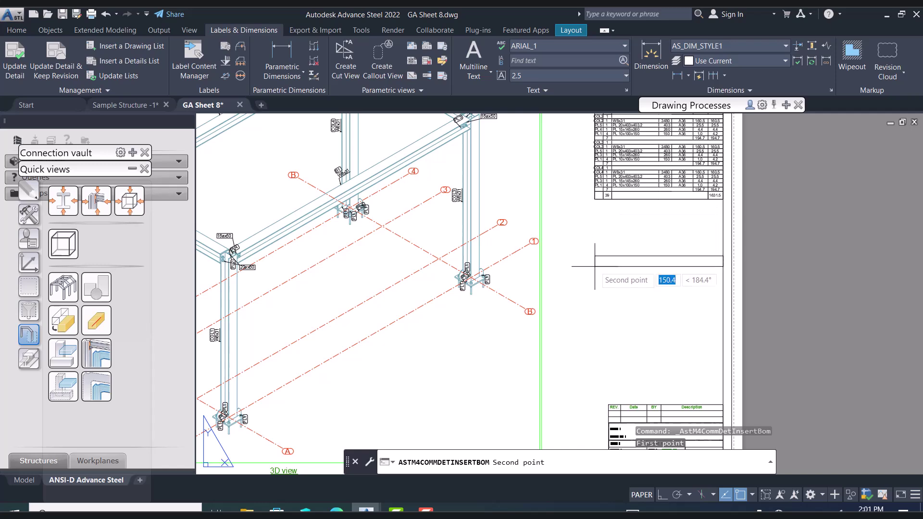
{"action": "left_click", "coordinate": [594, 287]}
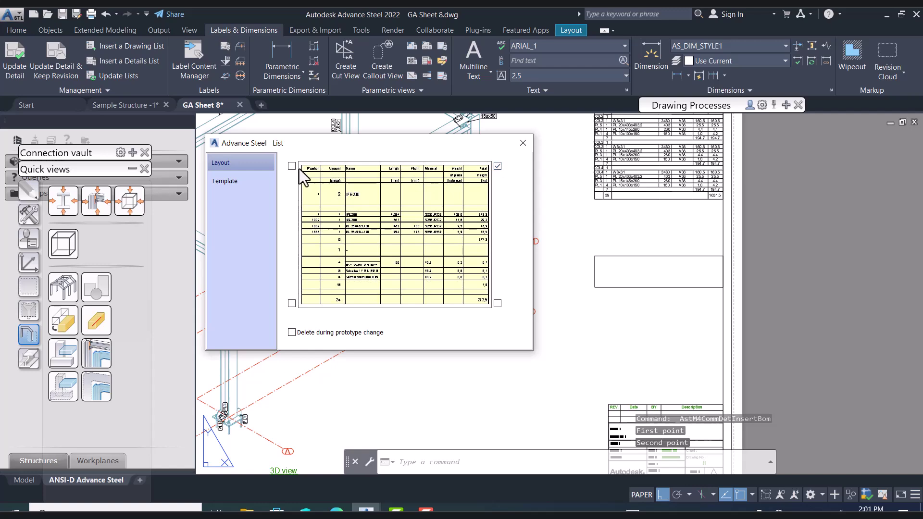
Assign the Drawing - Bolt list (mm).dwg template to the new list frame and update the list
{"action": "left_click", "coordinate": [246, 184]}
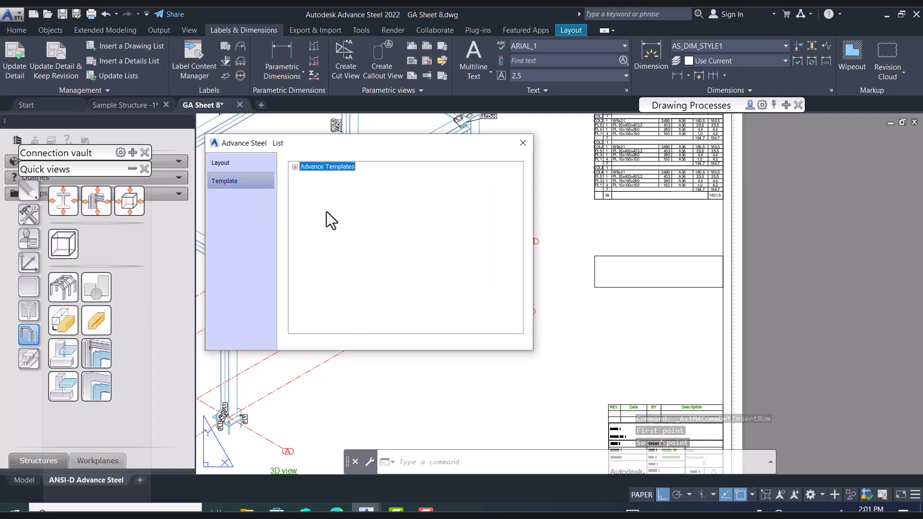
{"action": "left_click", "coordinate": [295, 167]}
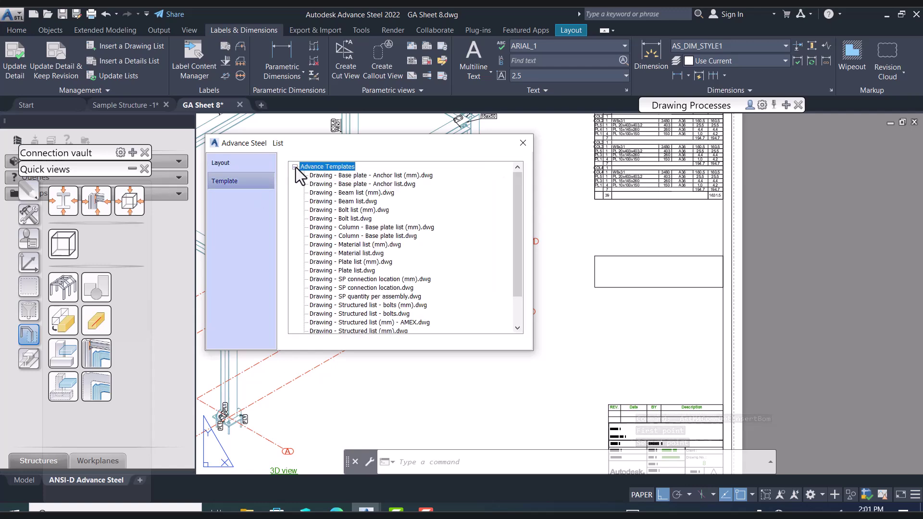
{"action": "left_click", "coordinate": [354, 210]}
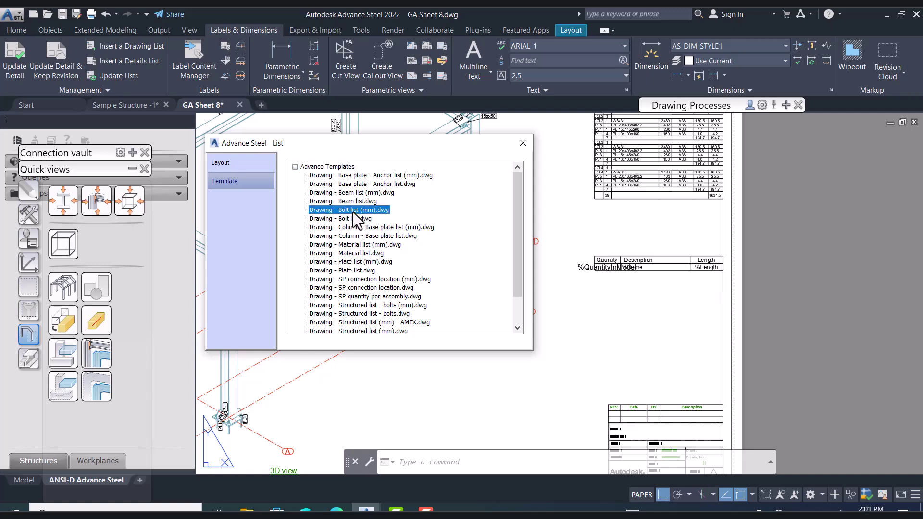
{"action": "left_click", "coordinate": [523, 142]}
{"action": "left_click", "coordinate": [609, 257]}
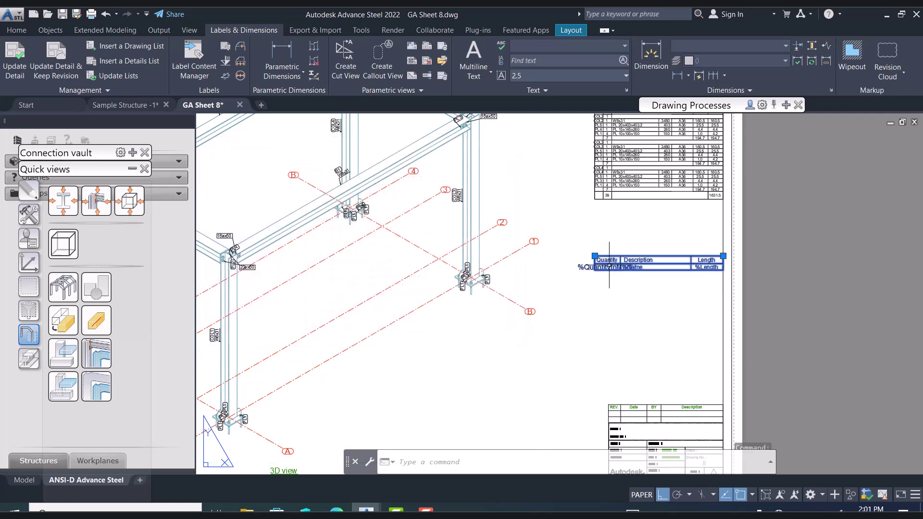
{"action": "left_click", "coordinate": [12, 60]}
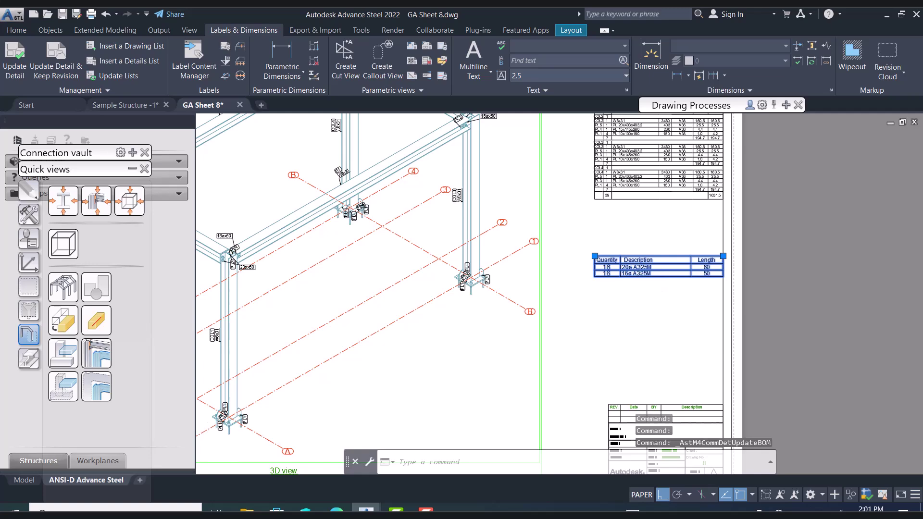
Compare the bolt list's quantities, descriptions and lengths with the bolt labels at the beam connections in the 3D view
{"action": "key", "text": "Escape"}
{"action": "scroll", "coordinate": [644, 283], "scroll_direction": "up", "scroll_amount": 6}
{"action": "scroll", "coordinate": [540, 307], "scroll_direction": "down", "scroll_amount": 5}
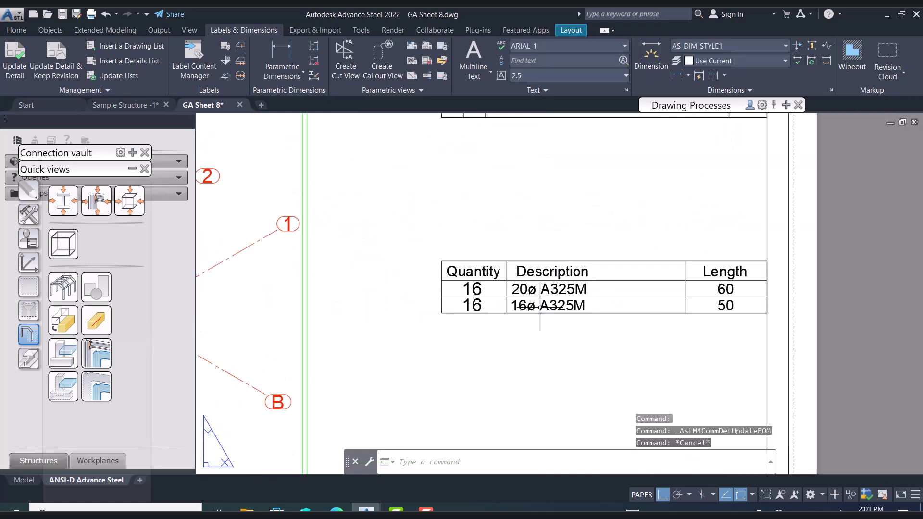
{"action": "scroll", "coordinate": [715, 293], "scroll_direction": "up", "scroll_amount": 3}
{"action": "scroll", "coordinate": [714, 292], "scroll_direction": "down", "scroll_amount": 5}
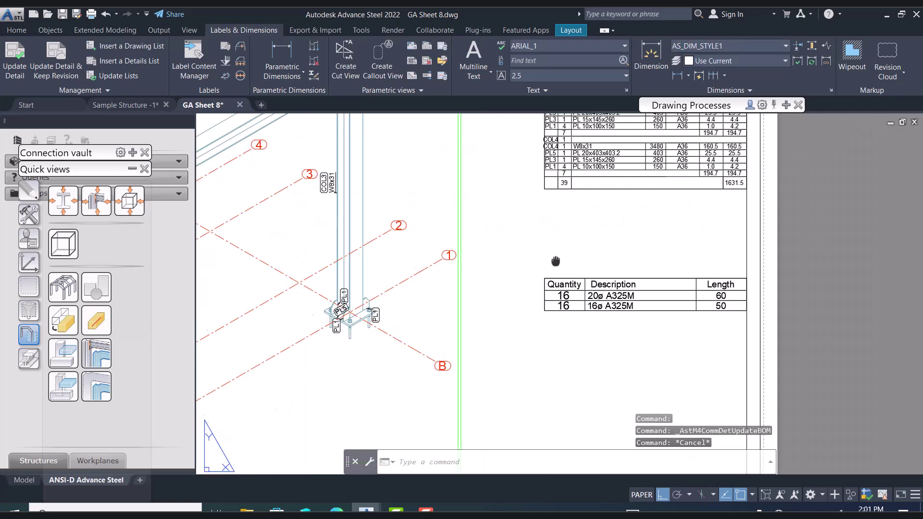
{"action": "scroll", "coordinate": [655, 267], "scroll_direction": "up", "scroll_amount": 3}
{"action": "middle_click_drag", "start_coordinate": [534, 182], "coordinate": [537, 244]}
{"action": "scroll", "coordinate": [418, 212], "scroll_direction": "up", "scroll_amount": 4}
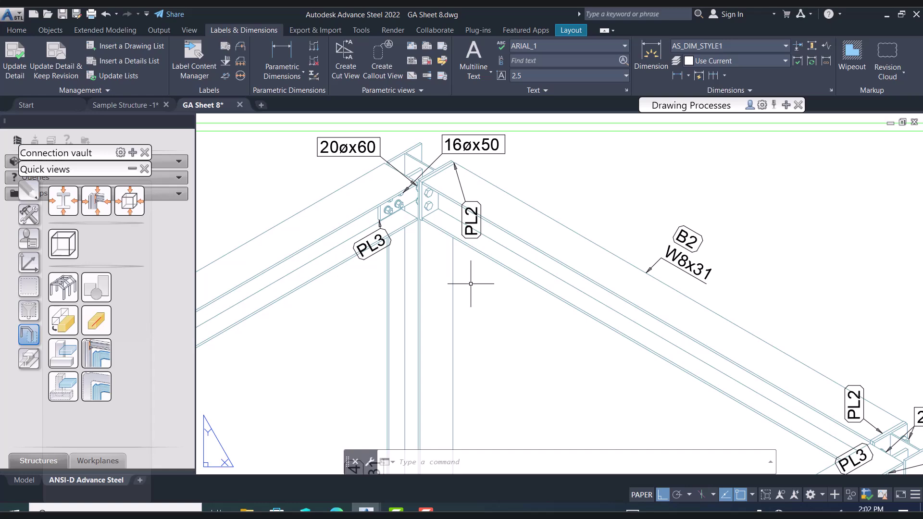
{"action": "scroll", "coordinate": [470, 284], "scroll_direction": "down", "scroll_amount": 6}
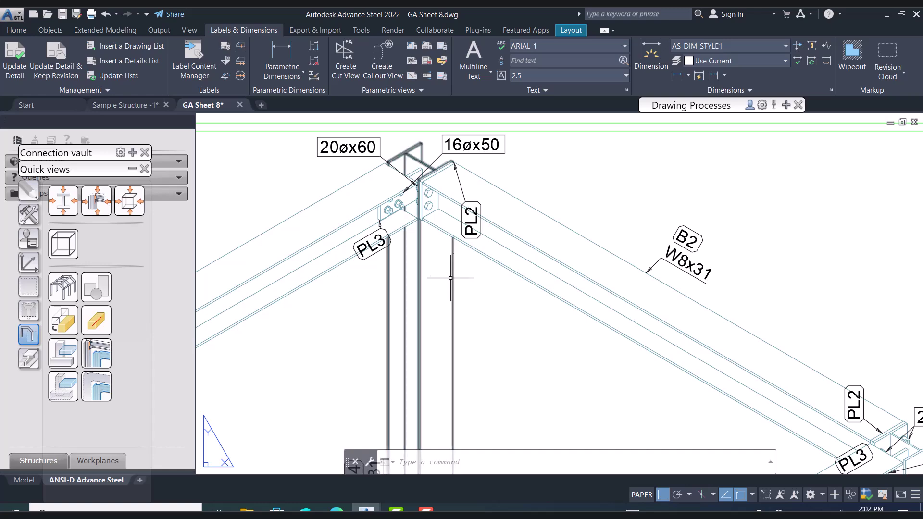
{"action": "scroll", "coordinate": [627, 413], "scroll_direction": "up", "scroll_amount": 5}
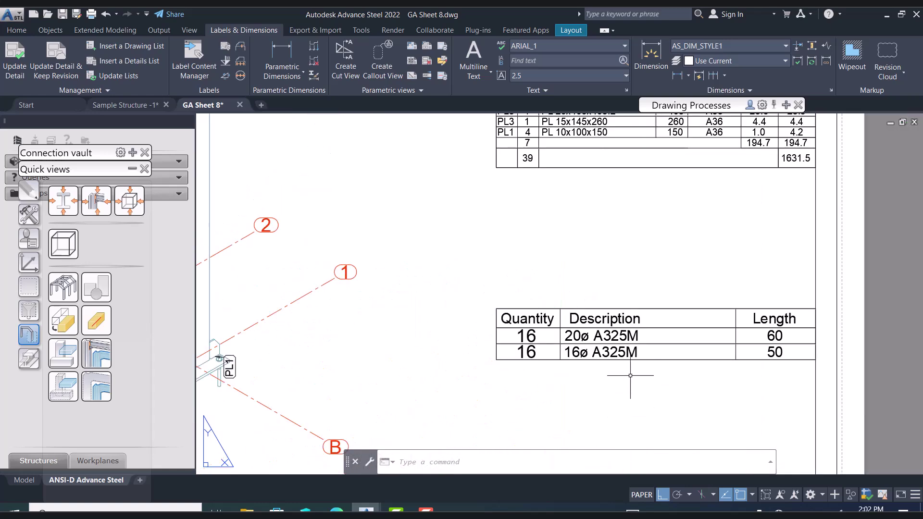
{"action": "scroll", "coordinate": [620, 346], "scroll_direction": "down", "scroll_amount": 4}
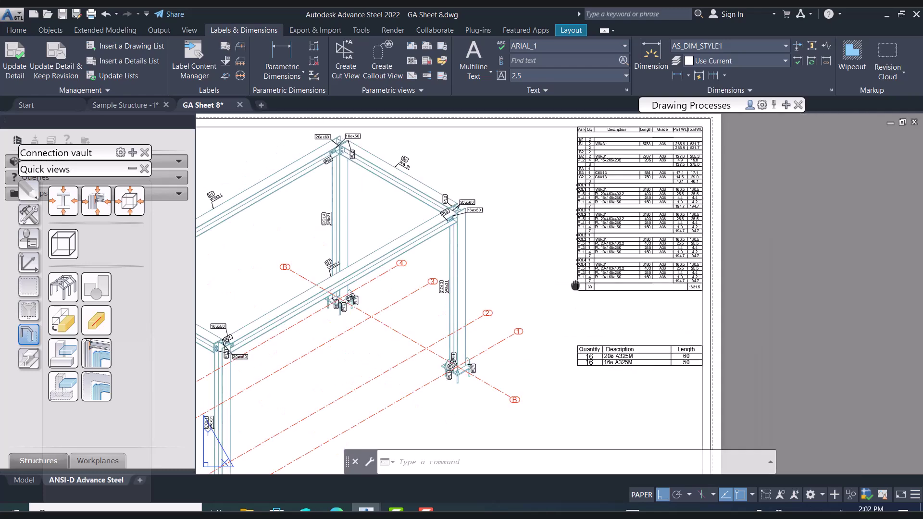
{"action": "scroll", "coordinate": [713, 258], "scroll_direction": "down", "scroll_amount": 2}
{"action": "middle_click_drag", "start_coordinate": [713, 260], "coordinate": [700, 274]}
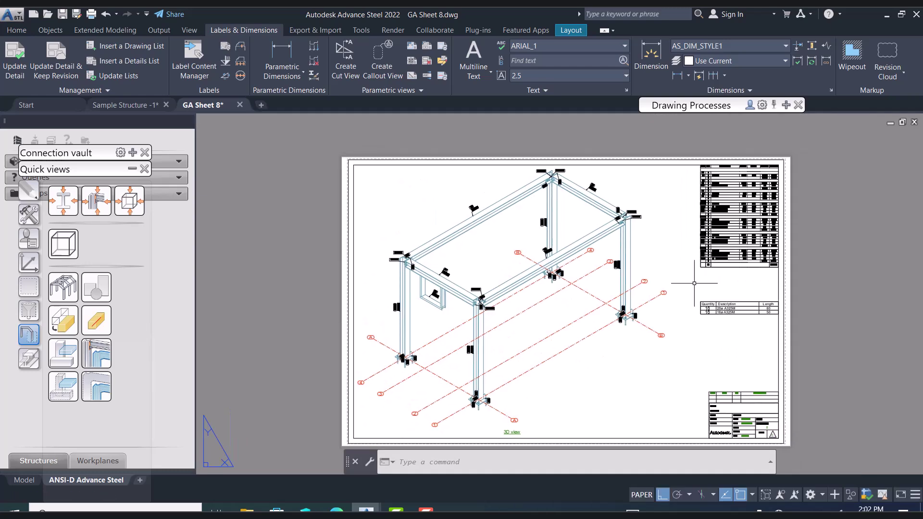